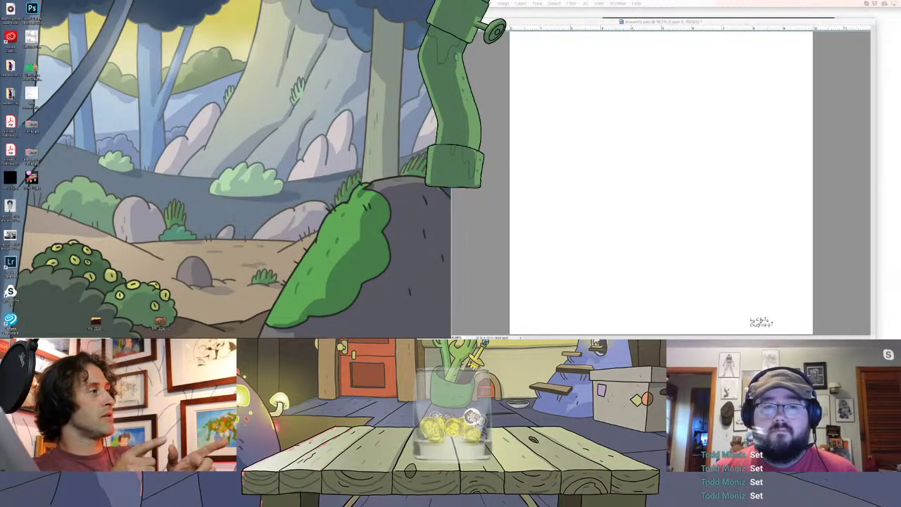
Place the cork-board caricature poster window beside the raised stream12.psd canvas
{"action": "left_click_drag", "start_coordinate": [586, 23], "coordinate": [589, 277]}
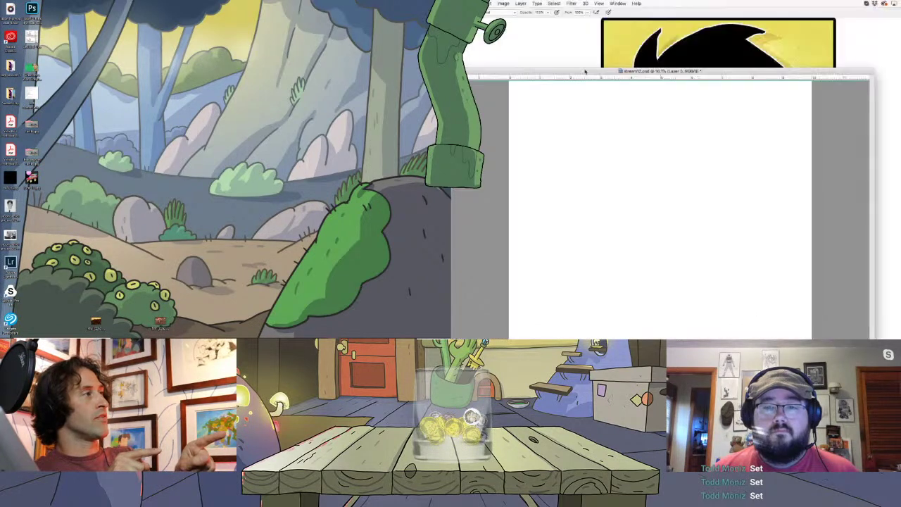
{"action": "left_click_drag", "start_coordinate": [591, 299], "coordinate": [596, 296]}
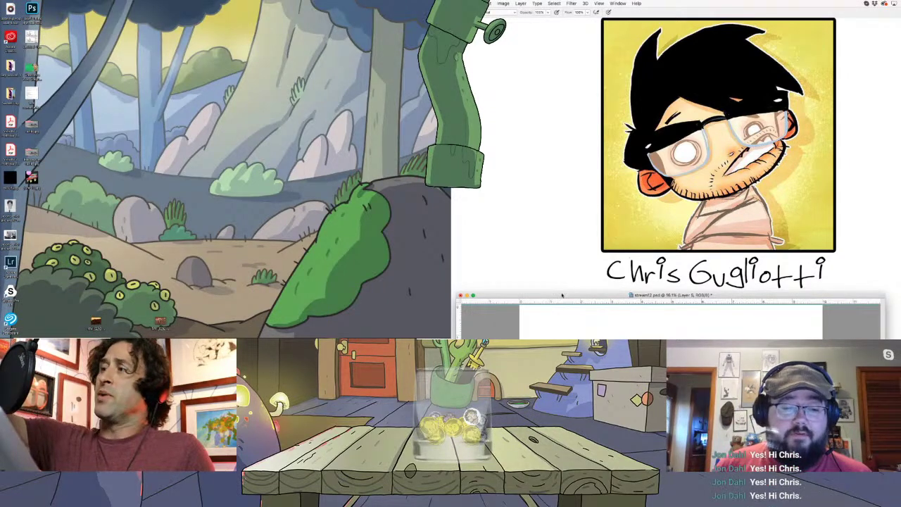
{"action": "mouse_move", "coordinate": [563, 295]}
{"action": "left_mouse_down"}
{"action": "mouse_move", "coordinate": [572, 160]}
{"action": "mouse_move", "coordinate": [564, 46]}
{"action": "mouse_move", "coordinate": [551, 24]}
{"action": "left_mouse_up"}
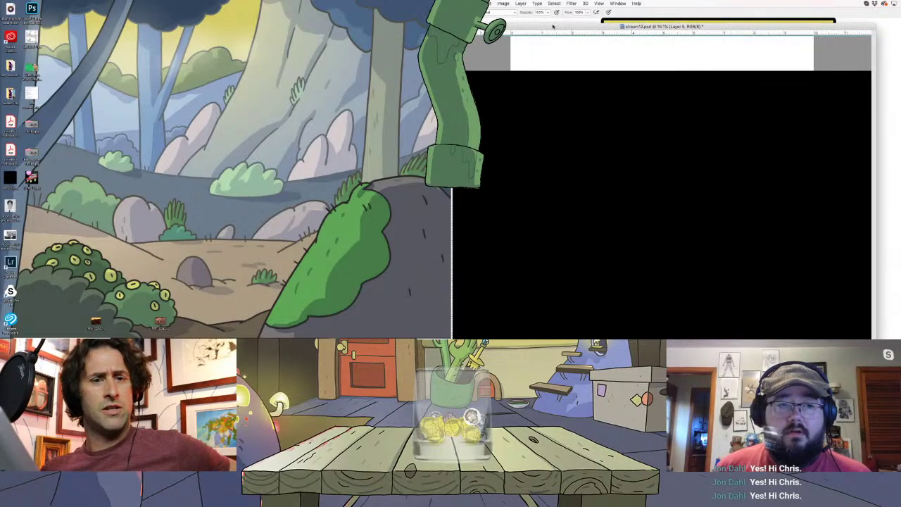
{"action": "mouse_move", "coordinate": [188, 334]}
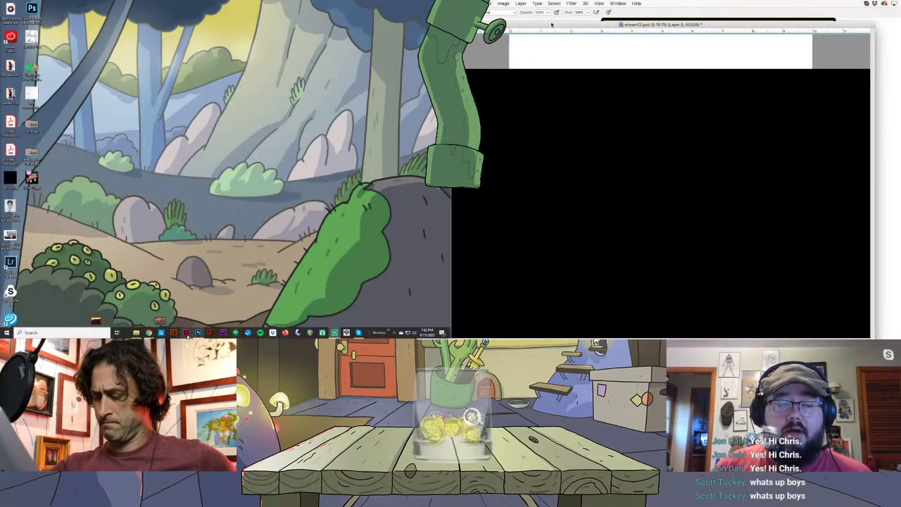
{"action": "left_click", "coordinate": [161, 333]}
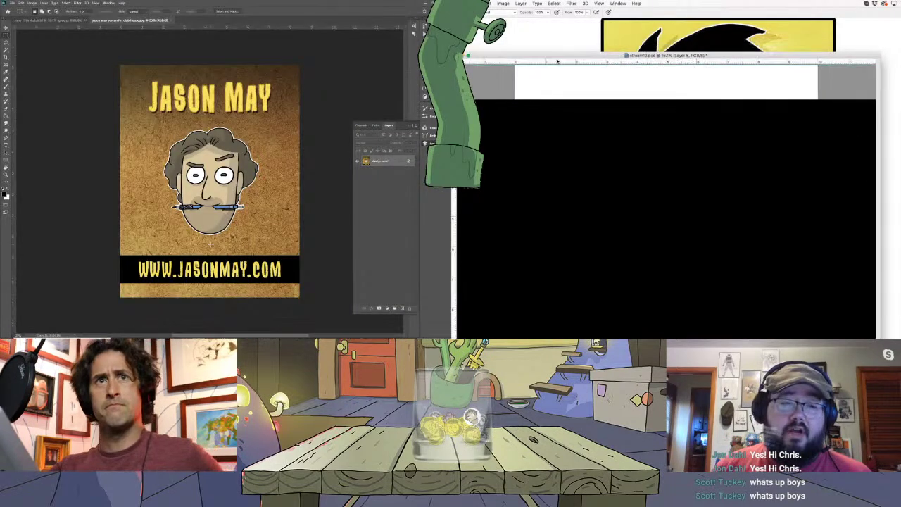
{"action": "left_click_drag", "start_coordinate": [555, 81], "coordinate": [551, 24]}
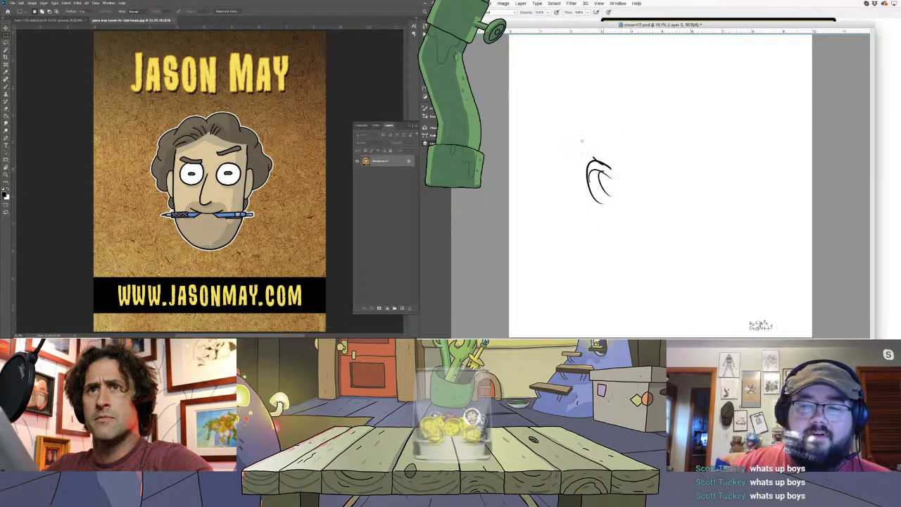
Ink the man's head outline, jaw, chin, nose, smiling mouth, eye and hair
{"action": "left_click_drag", "start_coordinate": [597, 160], "coordinate": [726, 80]}
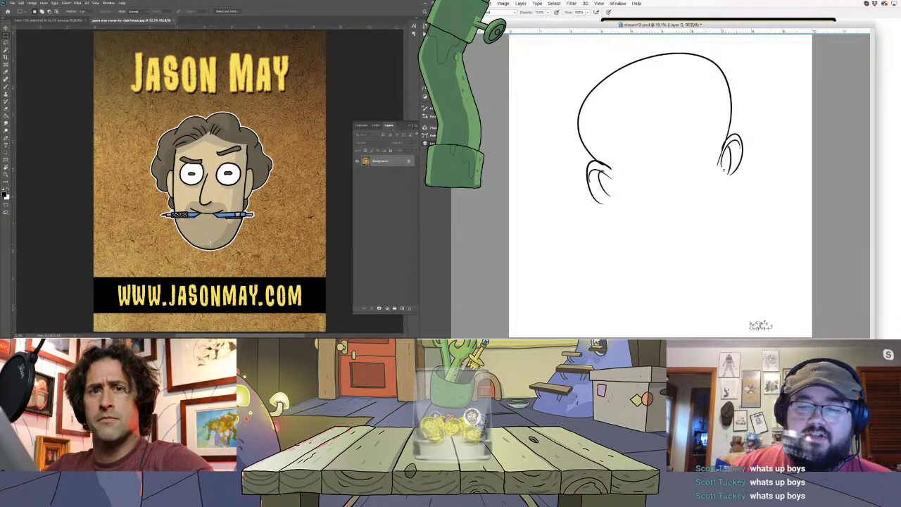
{"action": "left_click_drag", "start_coordinate": [738, 175], "coordinate": [669, 243]}
{"action": "mouse_move", "coordinate": [609, 178]}
{"action": "left_mouse_down"}
{"action": "mouse_move", "coordinate": [644, 239]}
{"action": "mouse_move", "coordinate": [680, 243]}
{"action": "left_mouse_up"}
{"action": "left_click_drag", "start_coordinate": [681, 159], "coordinate": [678, 161]}
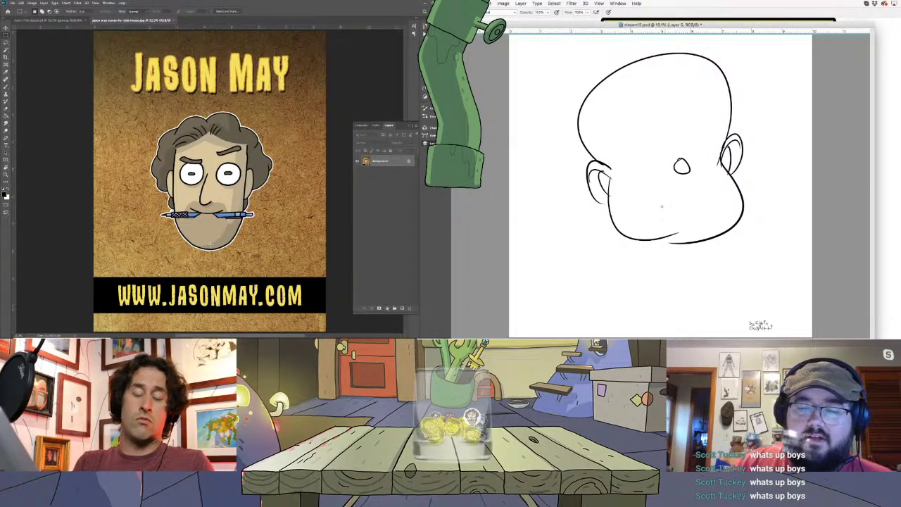
{"action": "left_click_drag", "start_coordinate": [634, 214], "coordinate": [715, 172]}
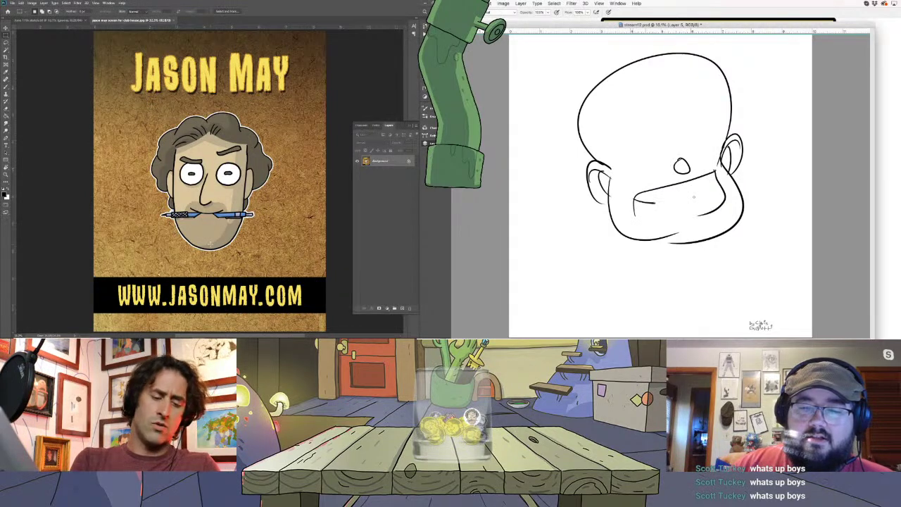
{"action": "left_click_drag", "start_coordinate": [635, 201], "coordinate": [724, 184]}
{"action": "left_click_drag", "start_coordinate": [644, 150], "coordinate": [642, 151]}
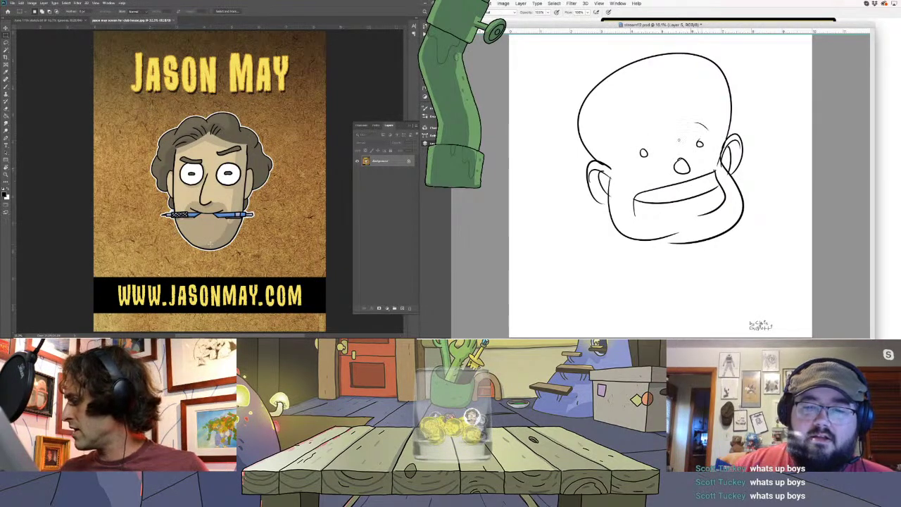
{"action": "left_click_drag", "start_coordinate": [668, 71], "coordinate": [598, 151]}
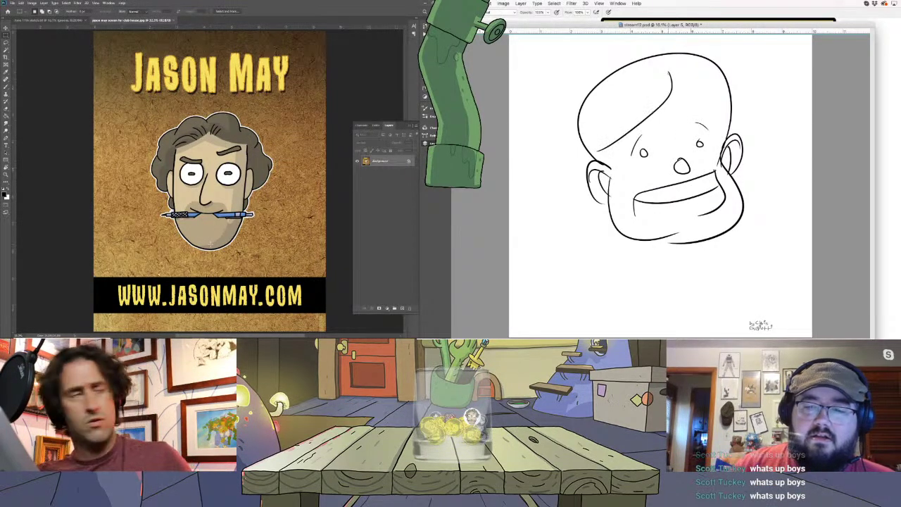
{"action": "left_click_drag", "start_coordinate": [669, 75], "coordinate": [723, 89]}
{"action": "mouse_move", "coordinate": [696, 244]}
{"action": "left_mouse_down"}
{"action": "mouse_move", "coordinate": [731, 240]}
{"action": "mouse_move", "coordinate": [683, 247]}
{"action": "left_mouse_up"}
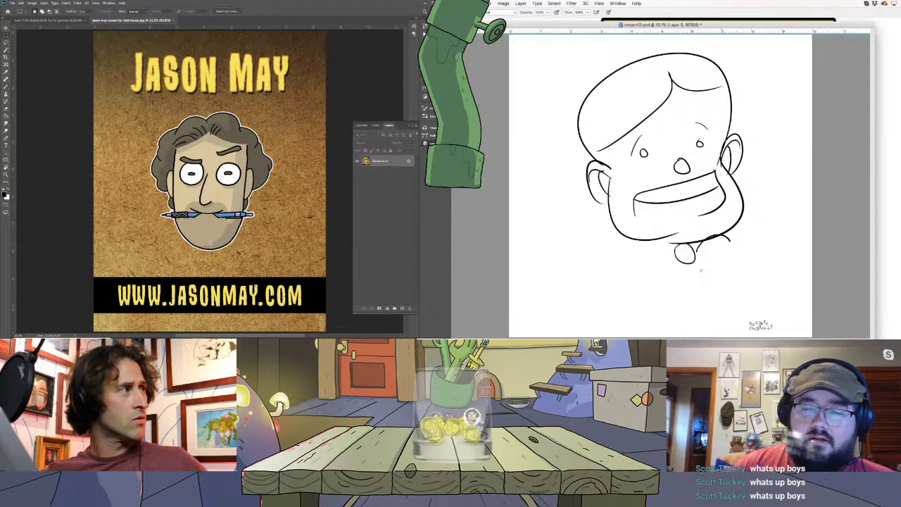
Add the mustache, monocle, shoulders and body lines below the face
{"action": "left_click_drag", "start_coordinate": [676, 172], "coordinate": [628, 181]}
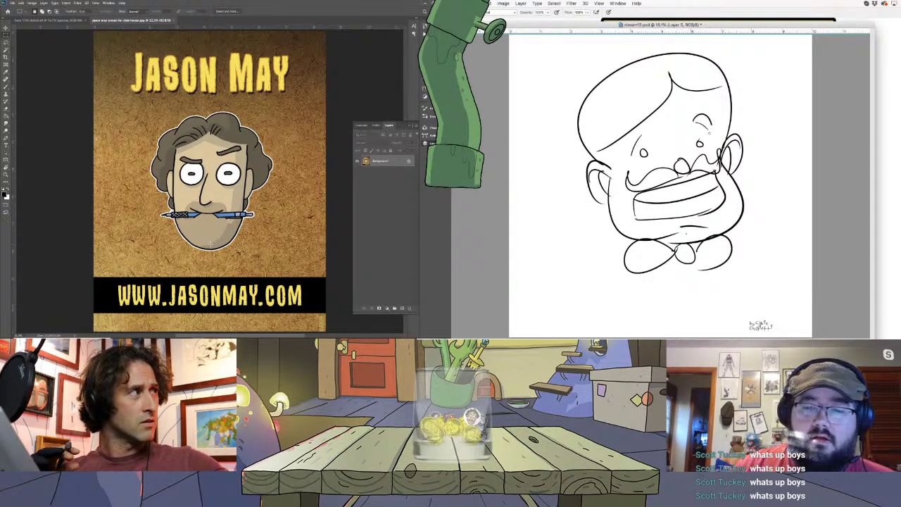
{"action": "mouse_move", "coordinate": [707, 113]}
{"action": "left_mouse_down"}
{"action": "mouse_move", "coordinate": [732, 140]}
{"action": "mouse_move", "coordinate": [712, 264]}
{"action": "left_mouse_up"}
{"action": "left_click_drag", "start_coordinate": [610, 209], "coordinate": [530, 328]}
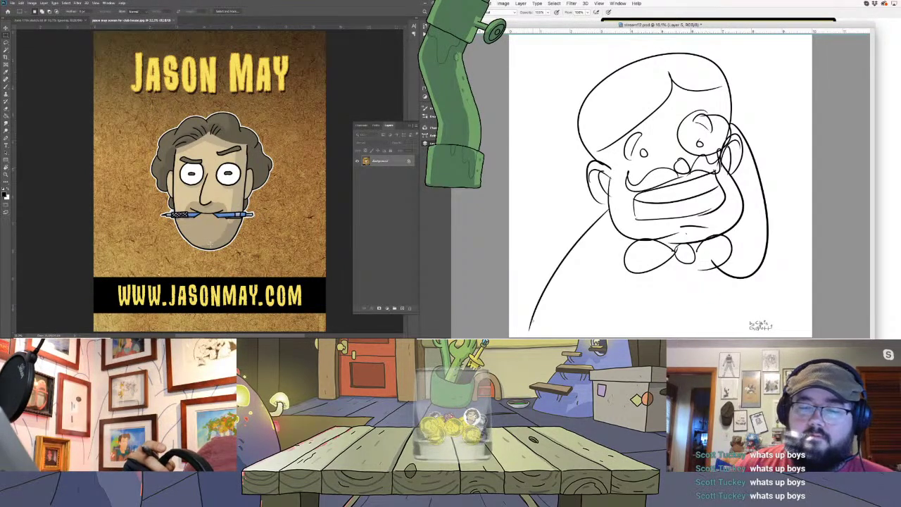
{"action": "left_click_drag", "start_coordinate": [733, 185], "coordinate": [814, 243]}
{"action": "left_click_drag", "start_coordinate": [598, 232], "coordinate": [669, 337]}
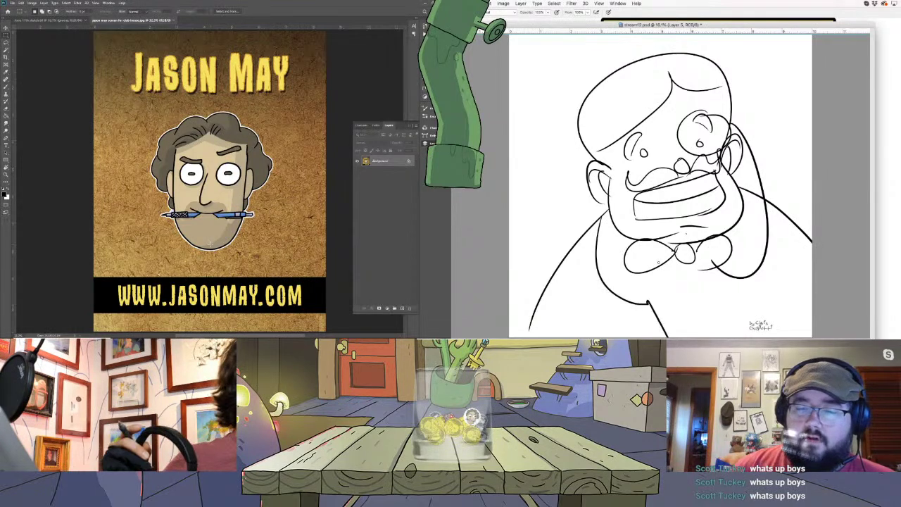
{"action": "mouse_move", "coordinate": [745, 211]}
{"action": "left_mouse_down"}
{"action": "mouse_move", "coordinate": [774, 278]}
{"action": "mouse_move", "coordinate": [739, 335]}
{"action": "left_mouse_up"}
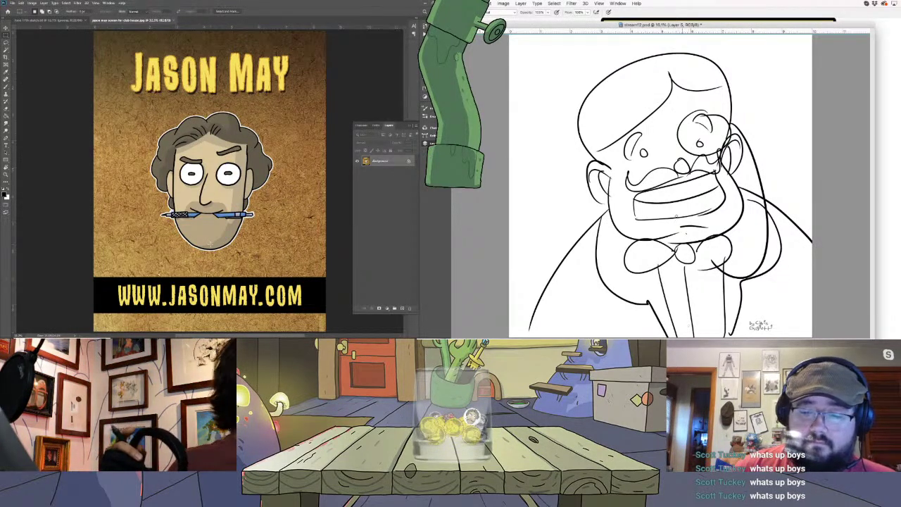
{"action": "left_click_drag", "start_coordinate": [667, 211], "coordinate": [697, 213]}
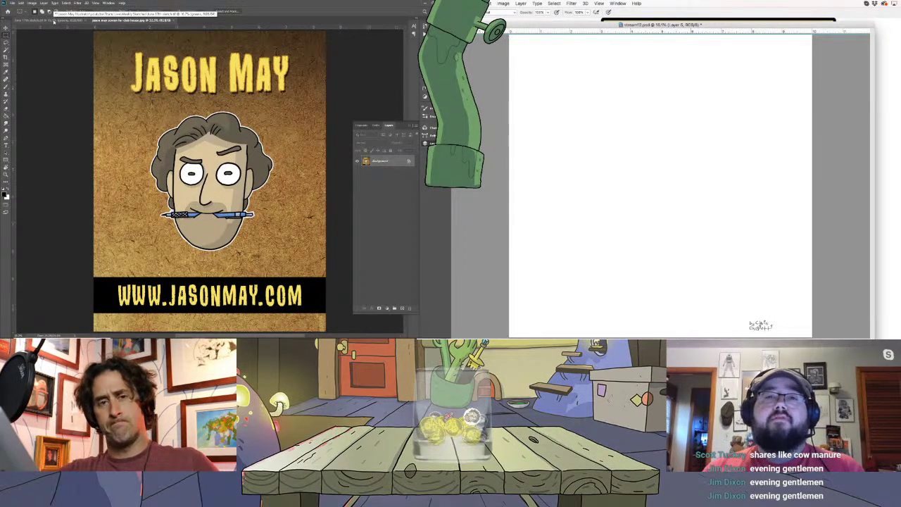
Switch to the blank sketch document with the brush, undoing a test stroke
{"action": "left_click", "coordinate": [53, 20]}
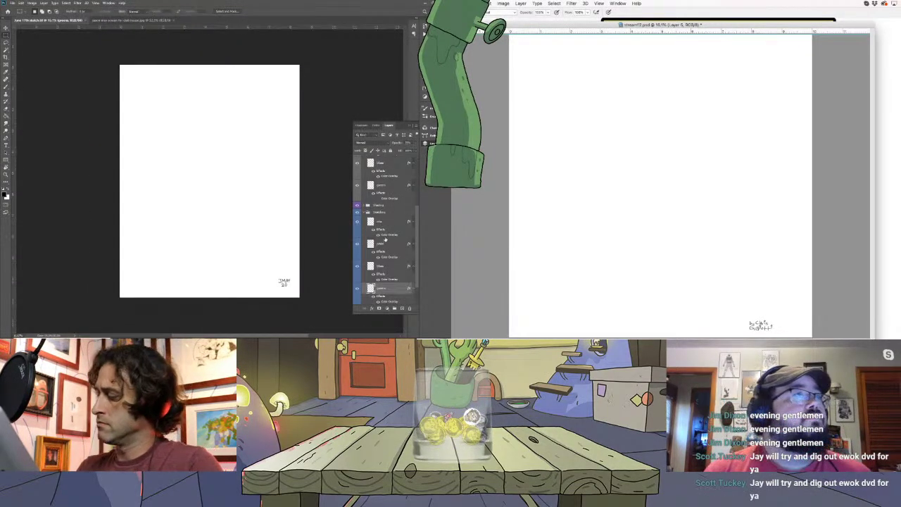
{"action": "key", "text": "b"}
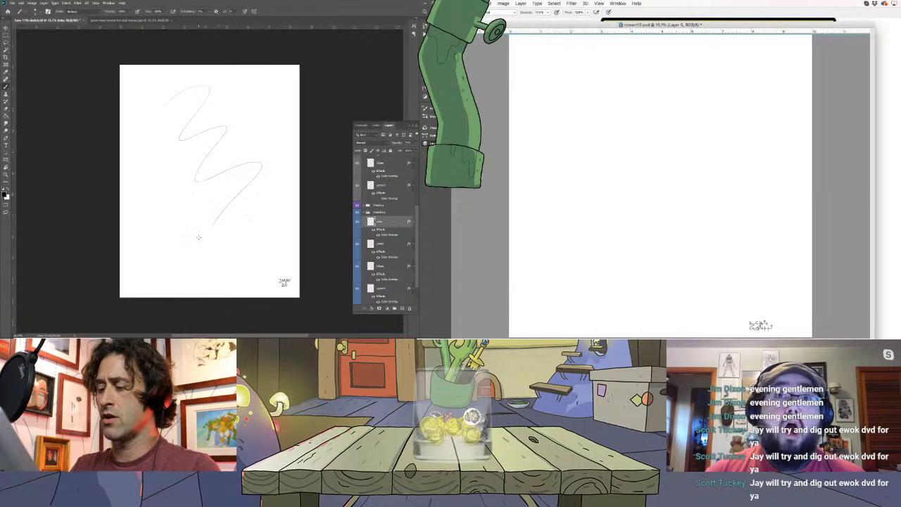
{"action": "key", "text": "ctrl+z"}
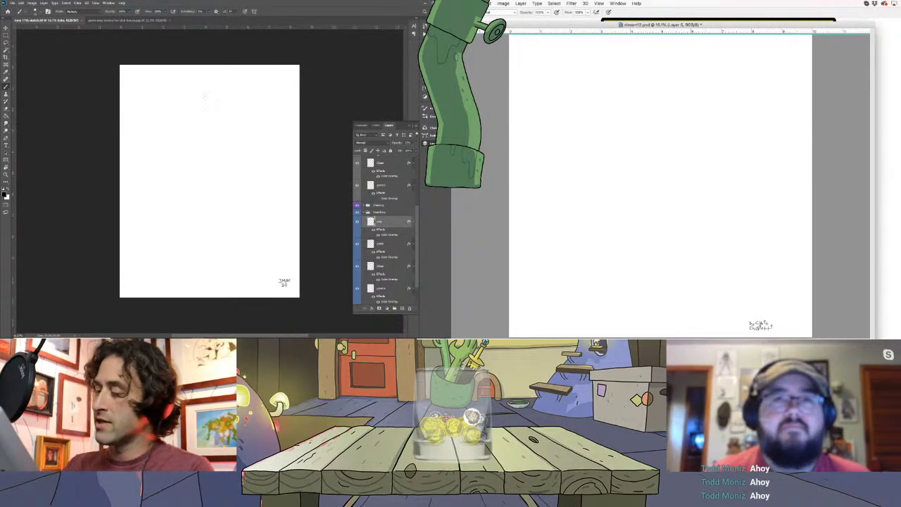
Rough in the creature's head, long neck, fingered hand and left foot
{"action": "left_click_drag", "start_coordinate": [206, 84], "coordinate": [188, 138]}
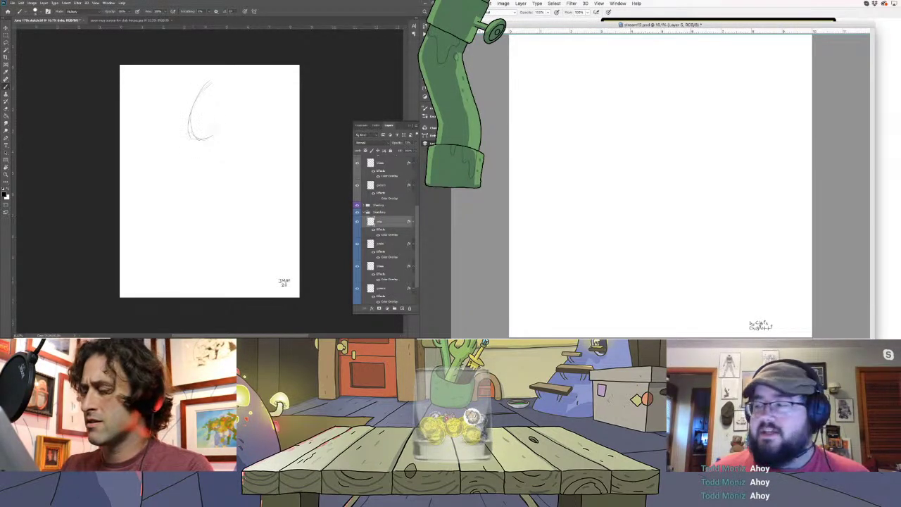
{"action": "left_click_drag", "start_coordinate": [255, 111], "coordinate": [262, 151]}
{"action": "mouse_move", "coordinate": [204, 88]}
{"action": "left_mouse_down"}
{"action": "mouse_move", "coordinate": [242, 75]}
{"action": "mouse_move", "coordinate": [281, 110]}
{"action": "mouse_move", "coordinate": [250, 173]}
{"action": "mouse_move", "coordinate": [232, 105]}
{"action": "left_mouse_up"}
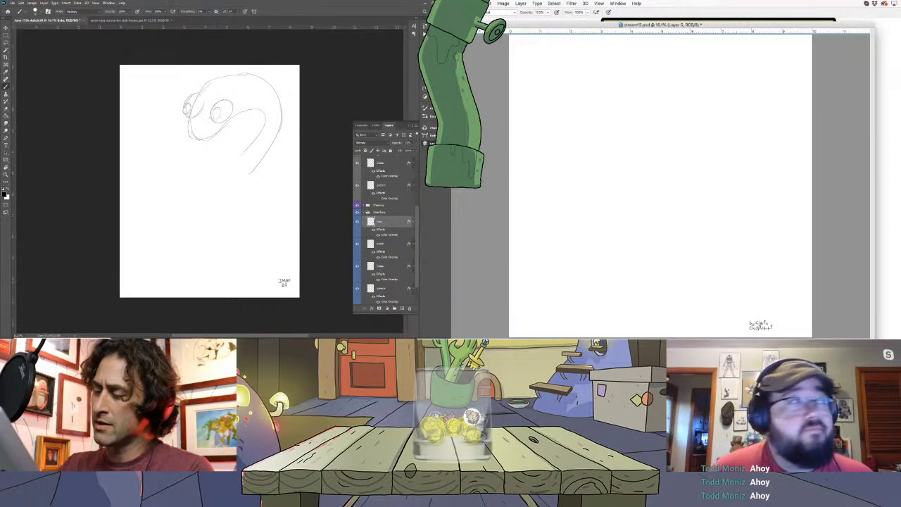
{"action": "left_click_drag", "start_coordinate": [233, 118], "coordinate": [193, 190]}
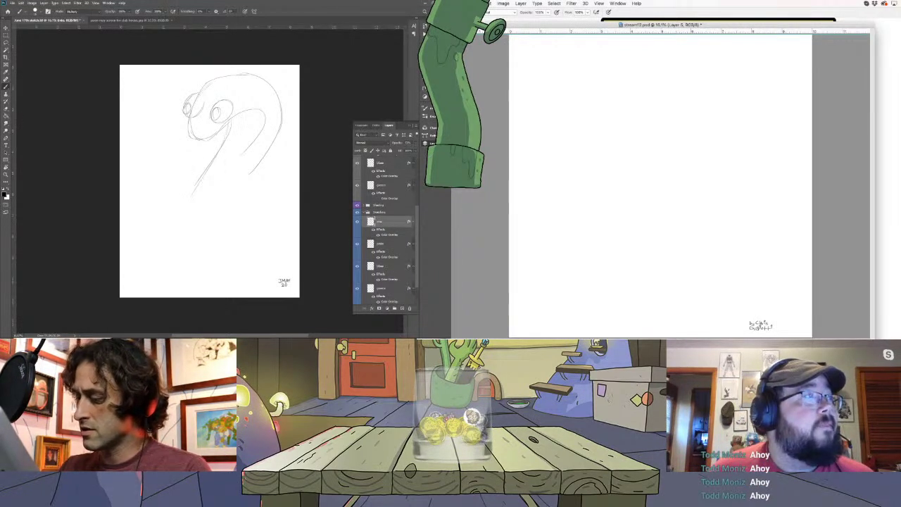
{"action": "left_click_drag", "start_coordinate": [264, 128], "coordinate": [235, 174]}
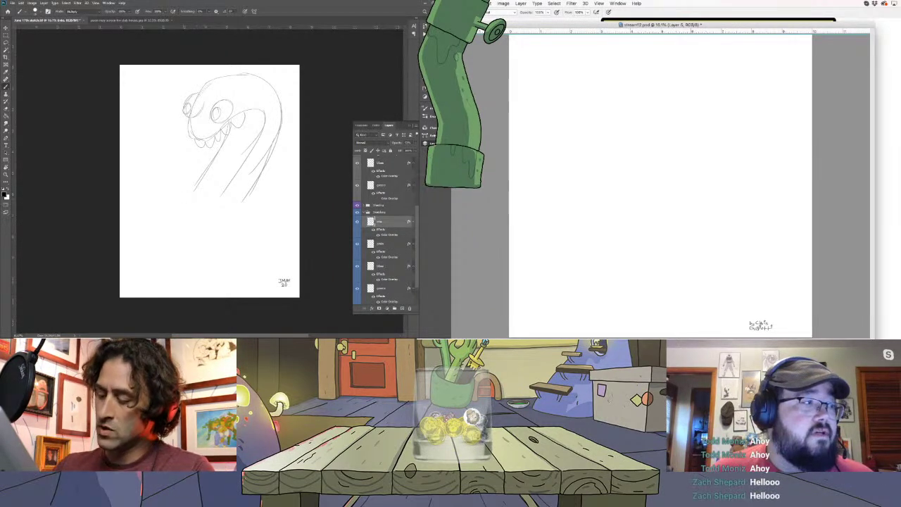
{"action": "mouse_move", "coordinate": [173, 200]}
{"action": "left_mouse_down"}
{"action": "mouse_move", "coordinate": [181, 188]}
{"action": "mouse_move", "coordinate": [224, 187]}
{"action": "left_mouse_up"}
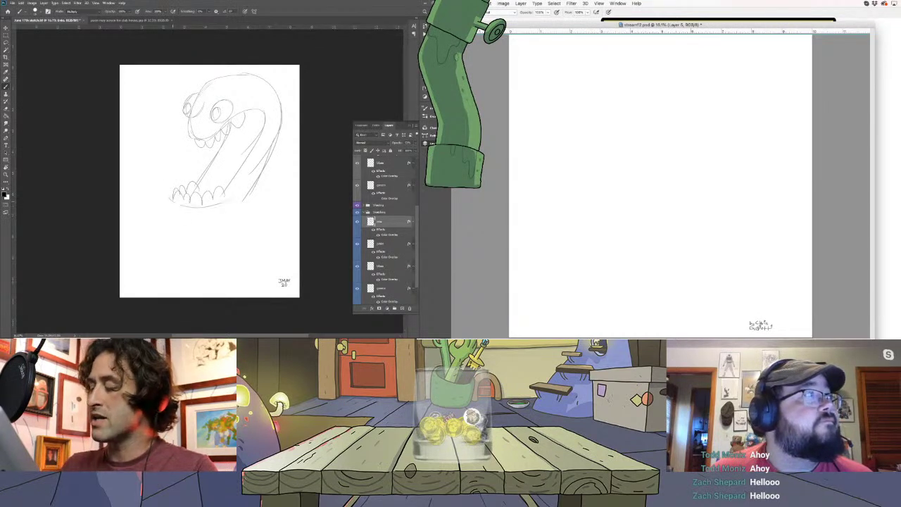
{"action": "mouse_move", "coordinate": [170, 200]}
{"action": "left_mouse_down"}
{"action": "mouse_move", "coordinate": [177, 218]}
{"action": "mouse_move", "coordinate": [248, 227]}
{"action": "mouse_move", "coordinate": [243, 275]}
{"action": "mouse_move", "coordinate": [255, 271]}
{"action": "left_mouse_up"}
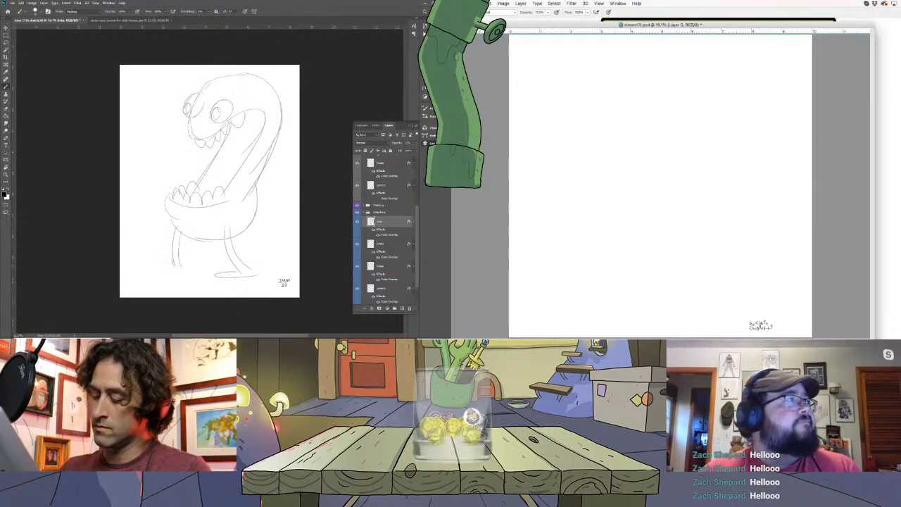
{"action": "left_click_drag", "start_coordinate": [173, 267], "coordinate": [183, 268]}
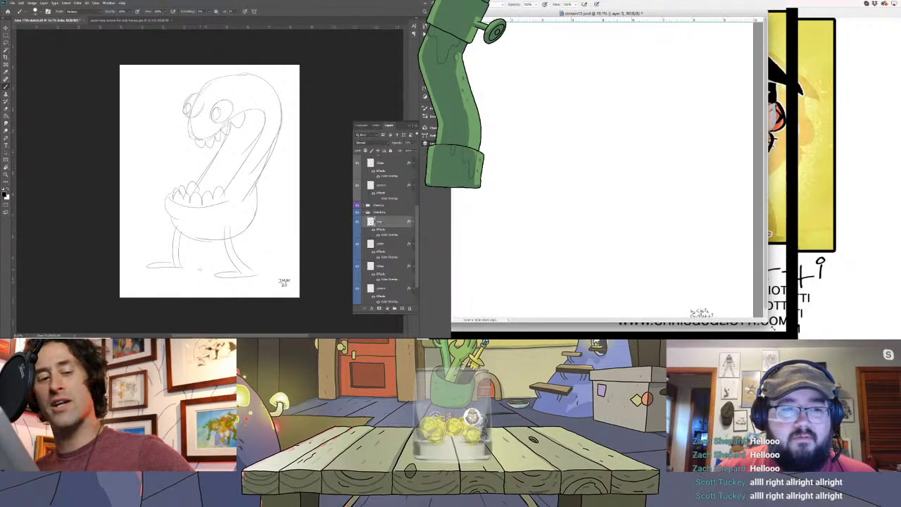
Erase the creature sketch from the whole sketch page
{"action": "key", "text": "ctrl+a"}
{"action": "key", "text": "Delete"}
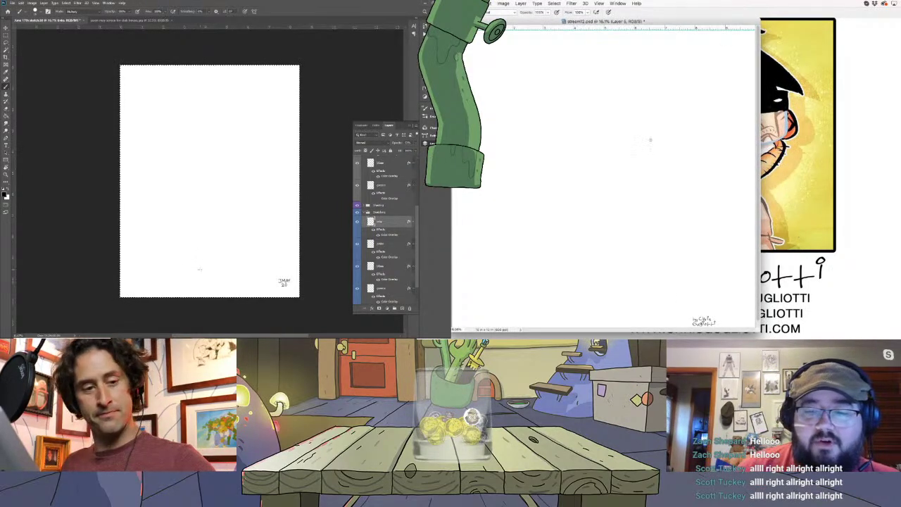
{"action": "key", "text": "ctrl+d"}
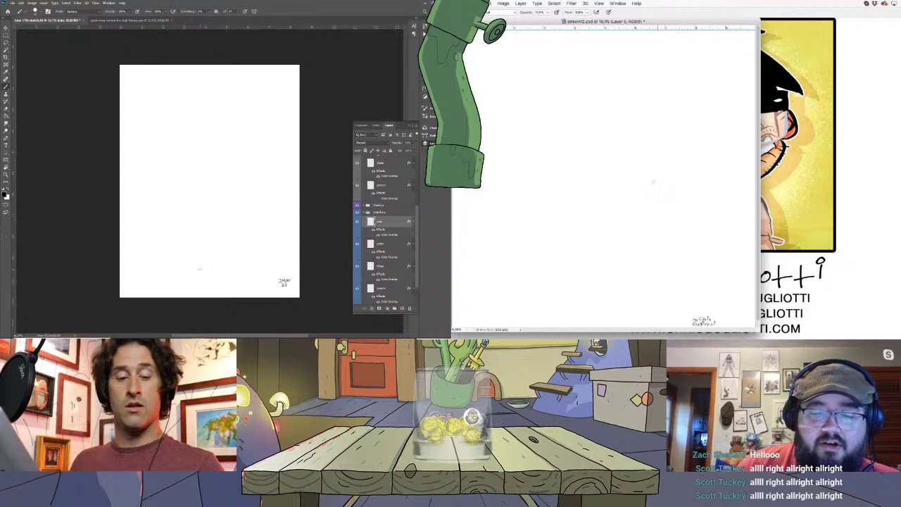
Zoom into the blank page and ink the inner curve of the box's flap
{"action": "mouse_move", "coordinate": [200, 184]}
{"action": "left_mouse_down"}
{"action": "mouse_move", "coordinate": [305, 169]}
{"action": "mouse_move", "coordinate": [276, 167]}
{"action": "mouse_move", "coordinate": [319, 173]}
{"action": "left_mouse_up"}
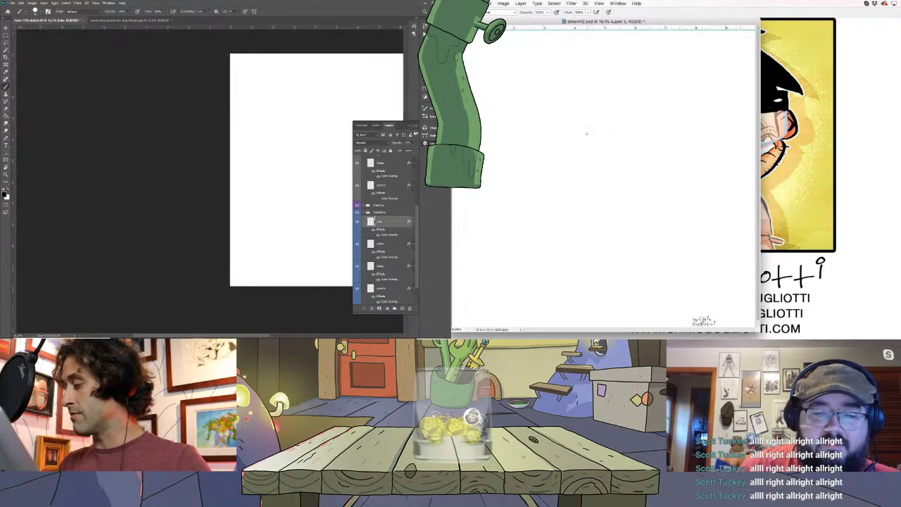
{"action": "key", "text": "F7"}
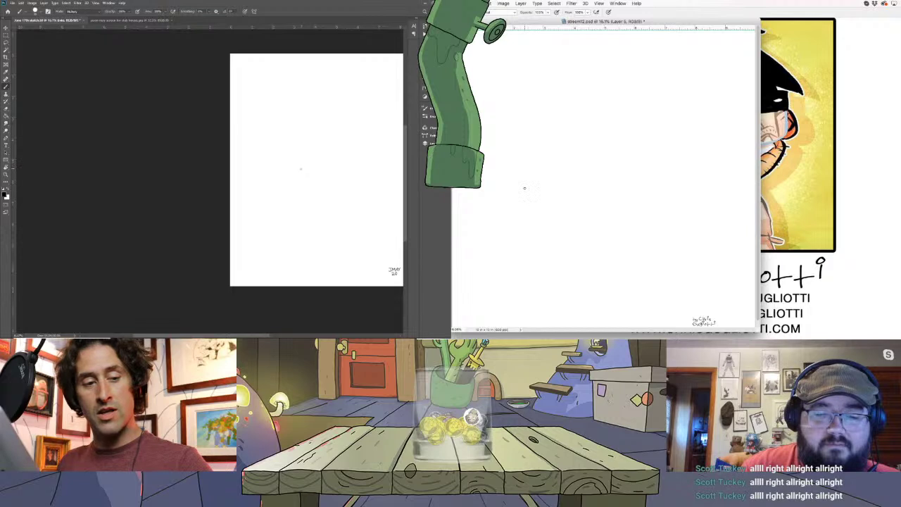
{"action": "key", "text": "z"}
{"action": "left_click_drag", "start_coordinate": [301, 168], "coordinate": [314, 167]}
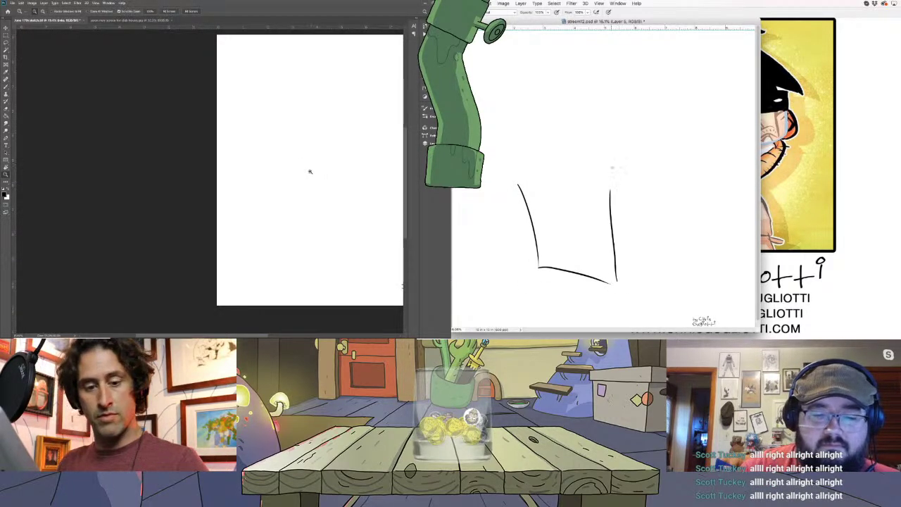
{"action": "left_click_drag", "start_coordinate": [315, 173], "coordinate": [322, 167]}
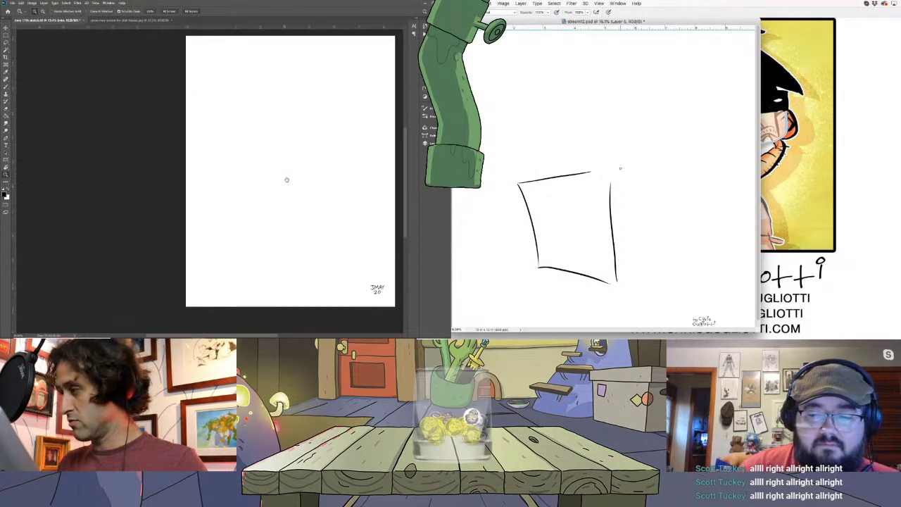
{"action": "key", "text": "b"}
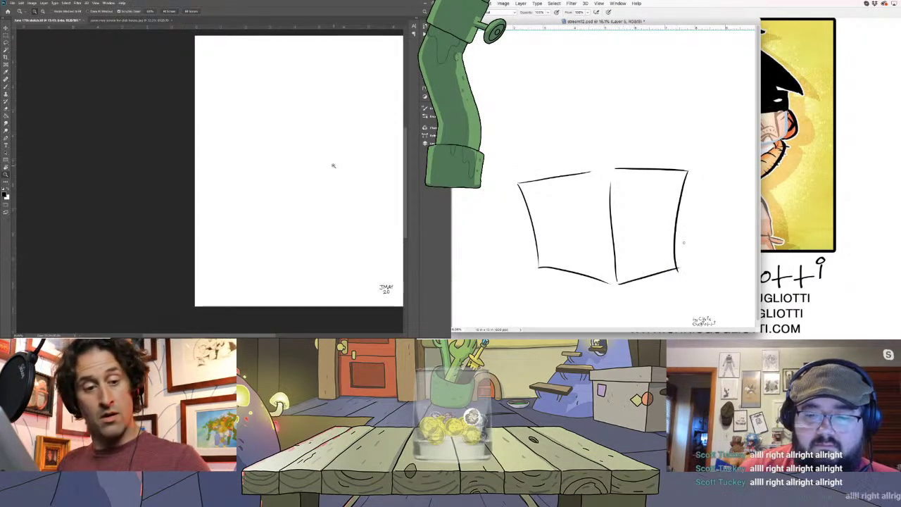
{"action": "left_click_drag", "start_coordinate": [689, 173], "coordinate": [742, 204]}
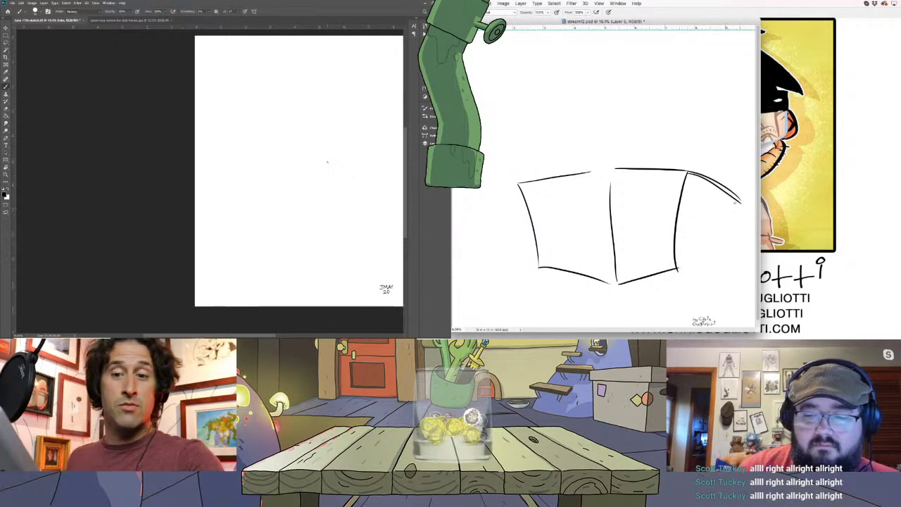
Draw the flap's underline, a star on the box's right face and a spiral on its left
{"action": "left_click_drag", "start_coordinate": [682, 204], "coordinate": [743, 206]}
{"action": "mouse_move", "coordinate": [648, 178]}
{"action": "left_mouse_down"}
{"action": "mouse_move", "coordinate": [634, 236]}
{"action": "mouse_move", "coordinate": [643, 204]}
{"action": "left_mouse_up"}
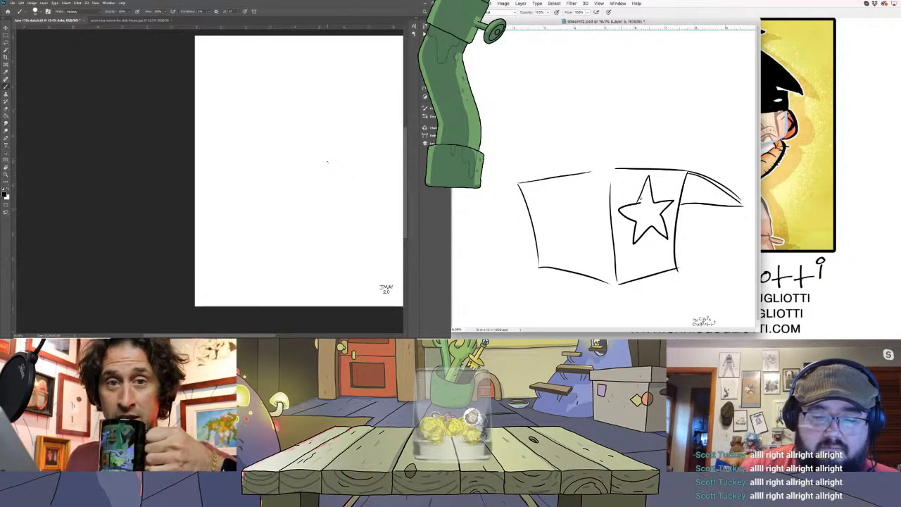
{"action": "left_click_drag", "start_coordinate": [565, 213], "coordinate": [563, 248]}
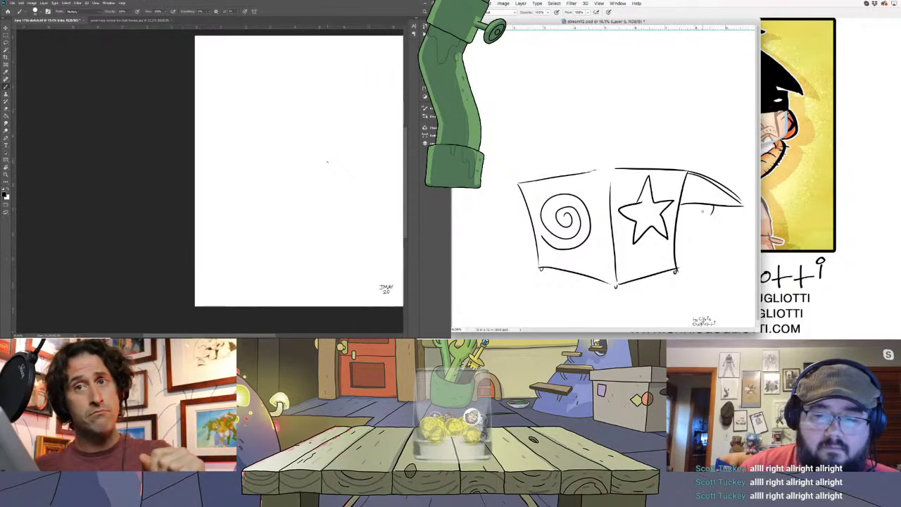
Draw a looping curve rising from the box, then undo it
{"action": "mouse_move", "coordinate": [621, 168]}
{"action": "left_mouse_down"}
{"action": "mouse_move", "coordinate": [572, 137]}
{"action": "mouse_move", "coordinate": [557, 112]}
{"action": "mouse_move", "coordinate": [473, 93]}
{"action": "left_mouse_up"}
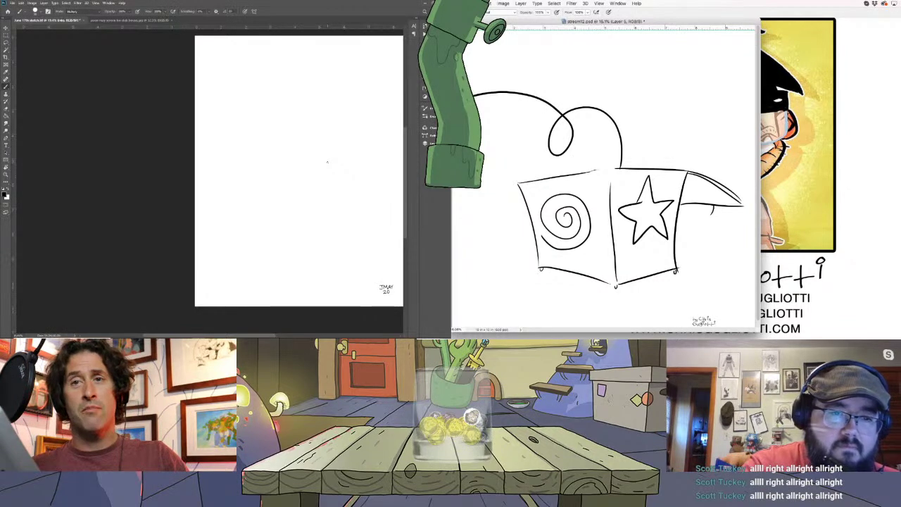
{"action": "left_click", "coordinate": [489, 3]}
{"action": "left_click", "coordinate": [490, 4]}
{"action": "key", "text": "ctrl+z"}
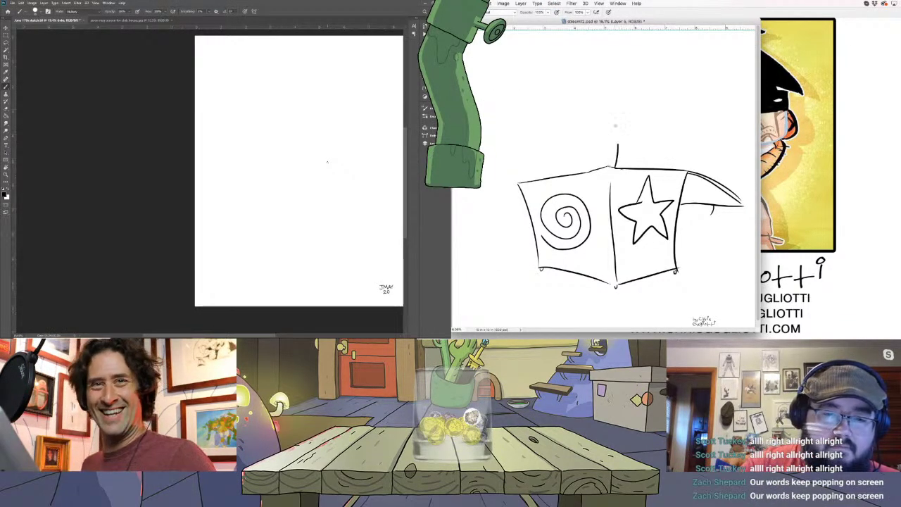
Draw the coiled spring looping up and left from the box top
{"action": "left_click_drag", "start_coordinate": [618, 144], "coordinate": [473, 105]}
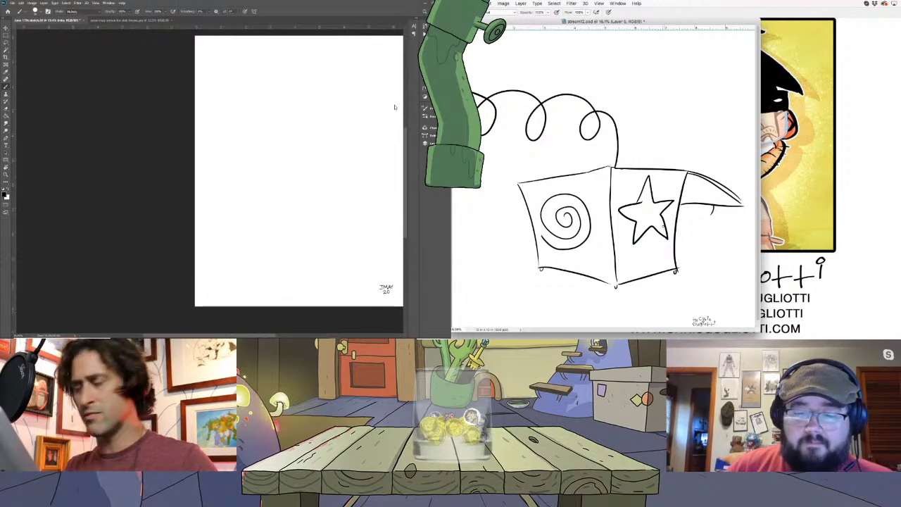
{"action": "left_click_drag", "start_coordinate": [375, 107], "coordinate": [282, 238]}
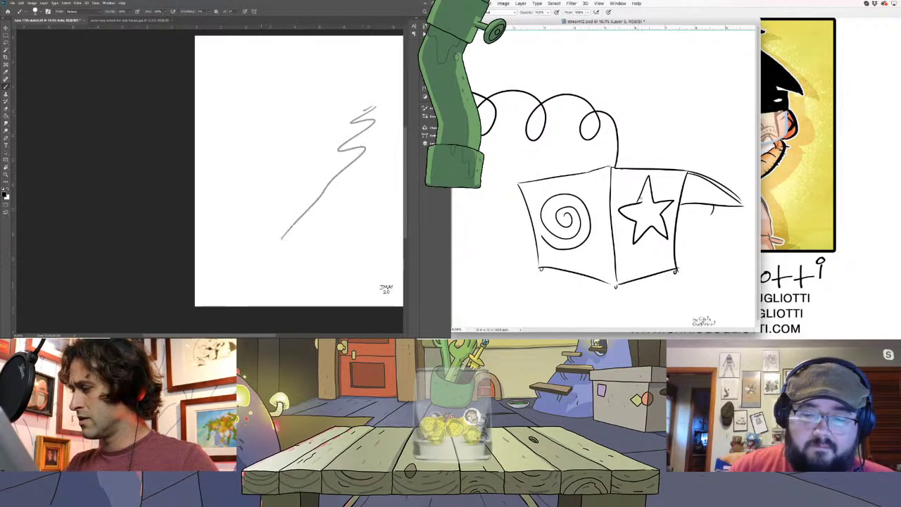
{"action": "key", "text": "l"}
{"action": "left_click_drag", "start_coordinate": [366, 81], "coordinate": [331, 83]}
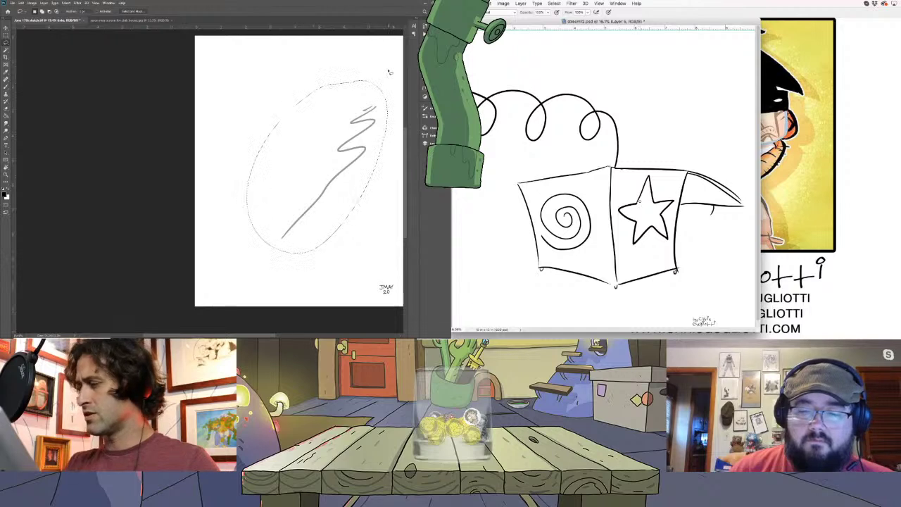
{"action": "key", "text": "Delete"}
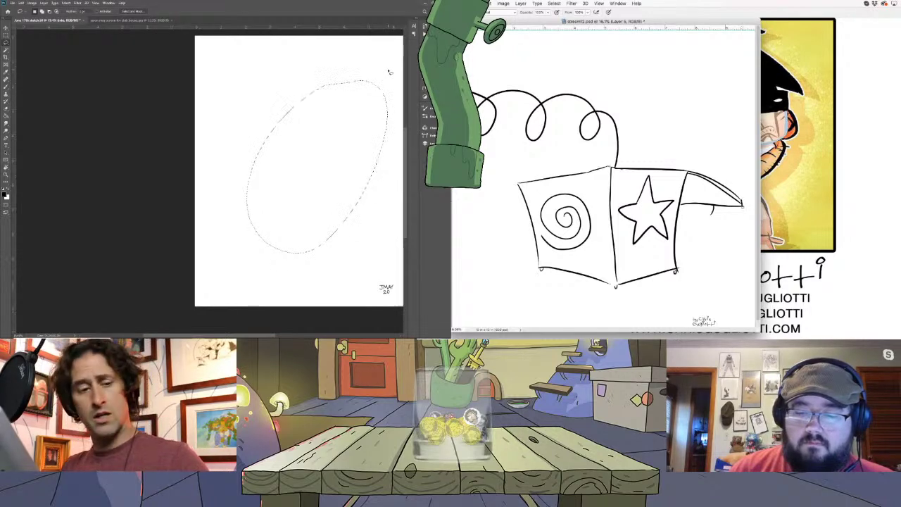
{"action": "key", "text": "ctrl+d"}
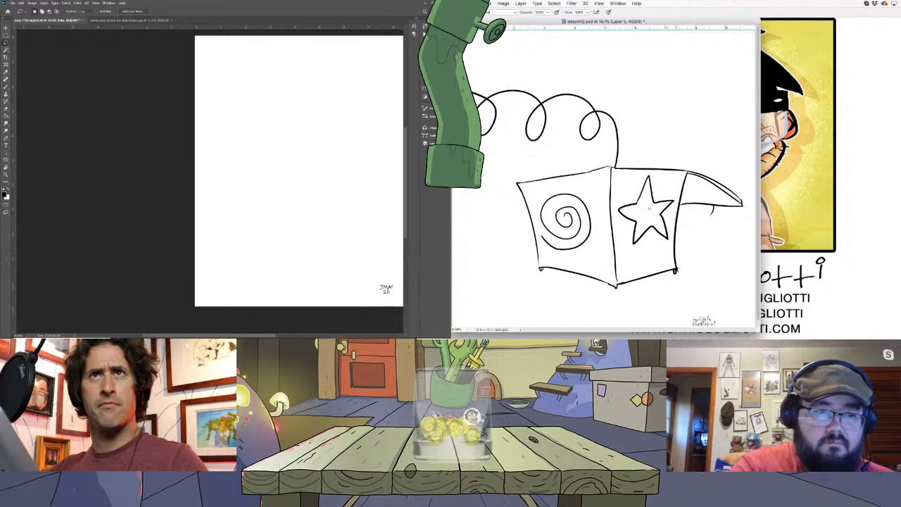
Magic-wand the blank background and invert the selection onto the box
{"action": "key", "text": "w"}
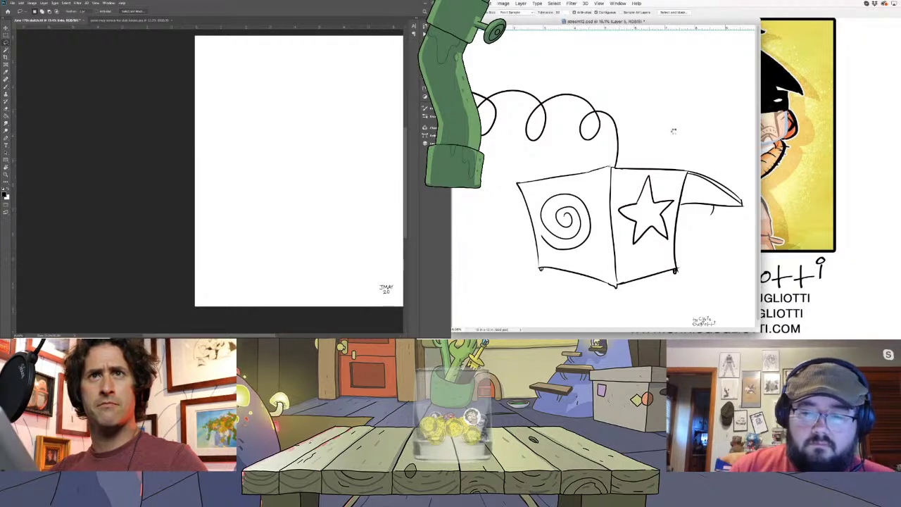
{"action": "left_click", "coordinate": [674, 131]}
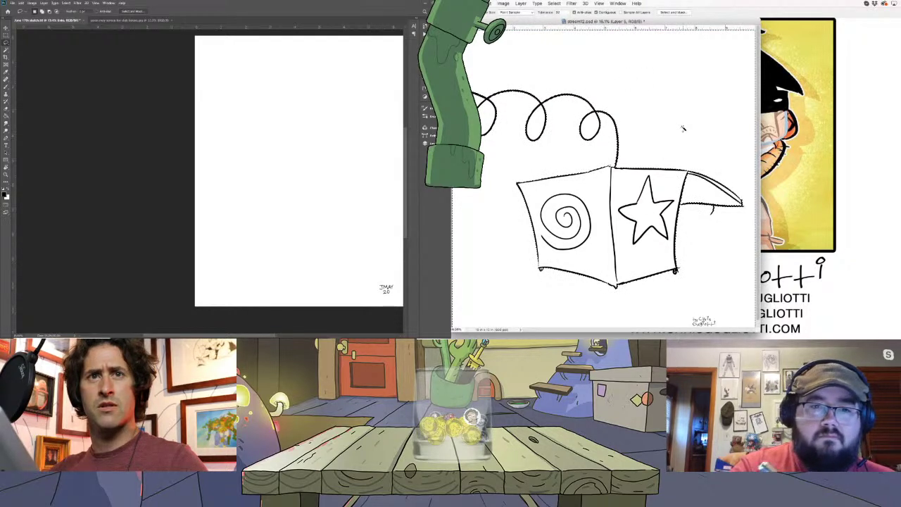
{"action": "left_click", "coordinate": [554, 3]}
{"action": "left_click", "coordinate": [563, 35]}
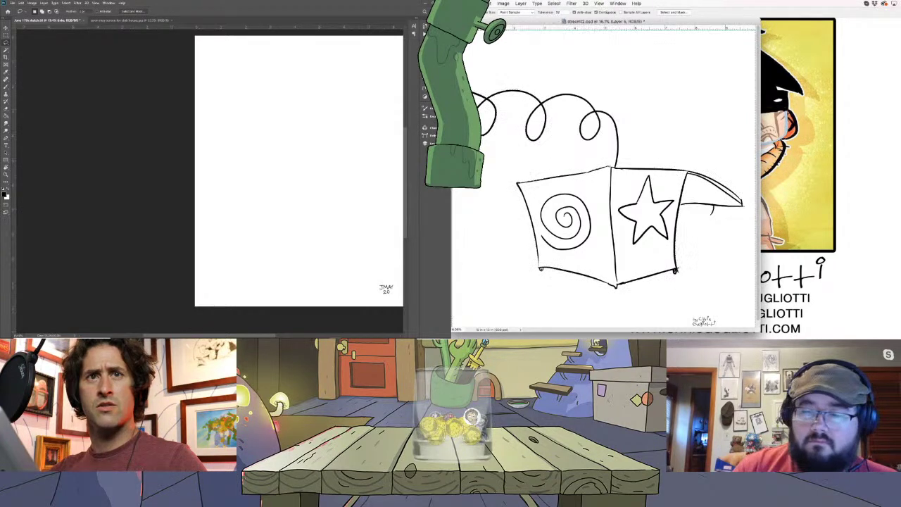
Move a layer higher in the layers stack
{"action": "key", "text": "b"}
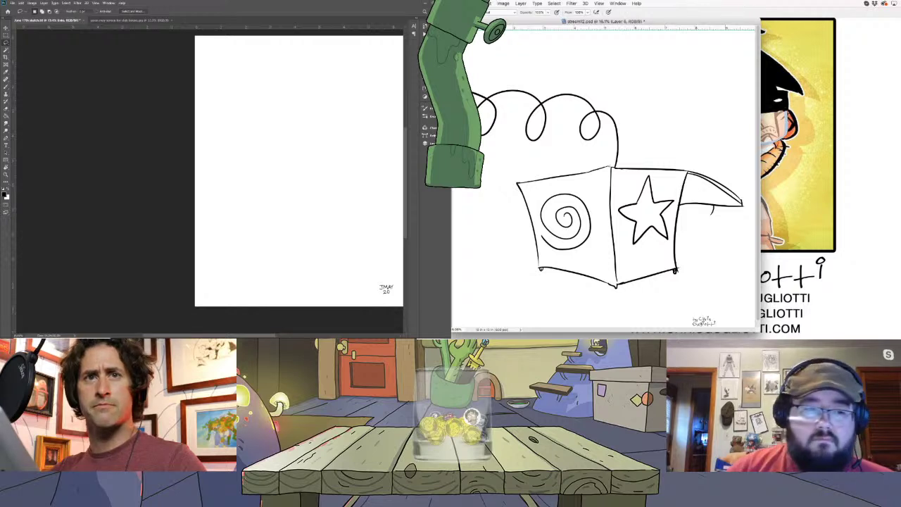
{"action": "key", "text": "w"}
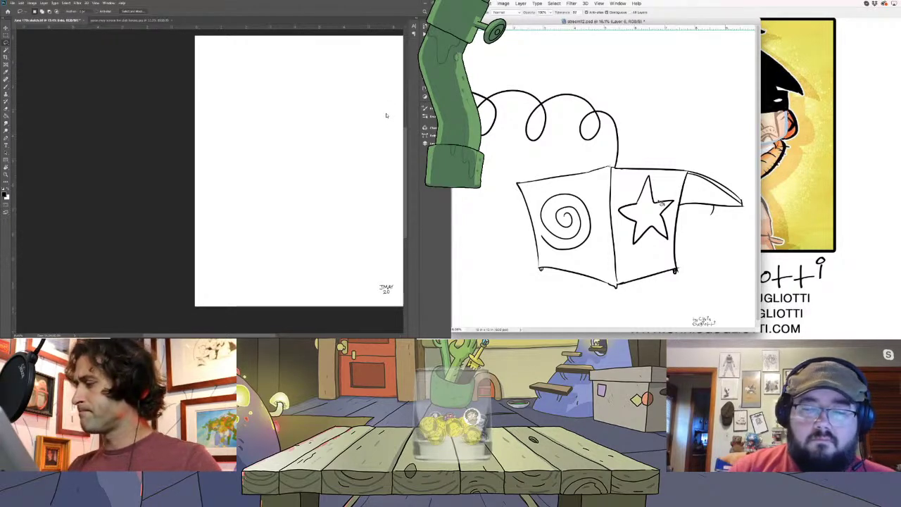
{"action": "key", "text": "w"}
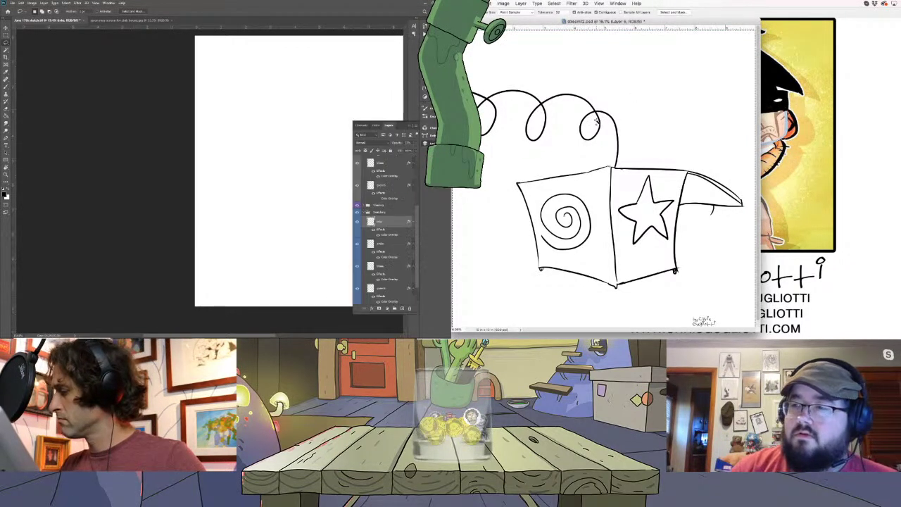
{"action": "key", "text": "F7"}
{"action": "left_click_drag", "start_coordinate": [380, 222], "coordinate": [391, 208]}
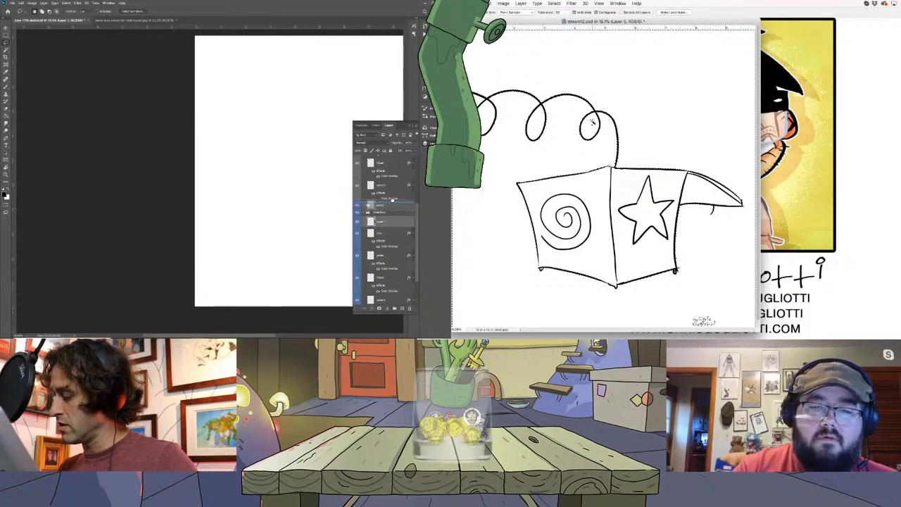
{"action": "key", "text": "F7"}
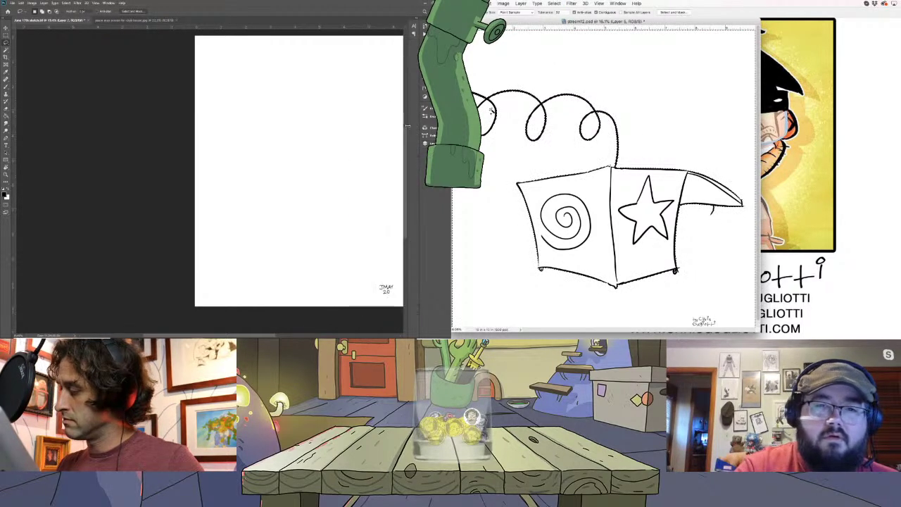
Fill the box body and flap with yellow after undoing a test stroke
{"action": "left_click_drag", "start_coordinate": [378, 90], "coordinate": [282, 245]}
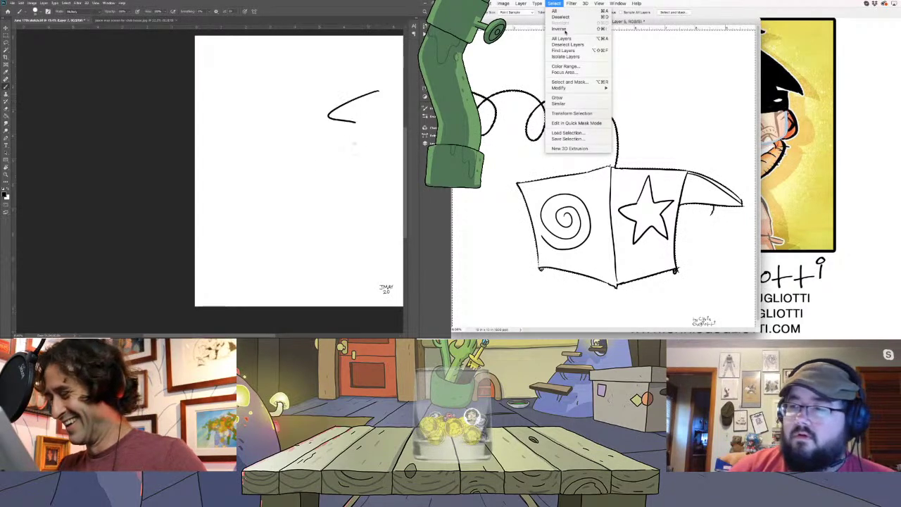
{"action": "key", "text": "ctrl+z"}
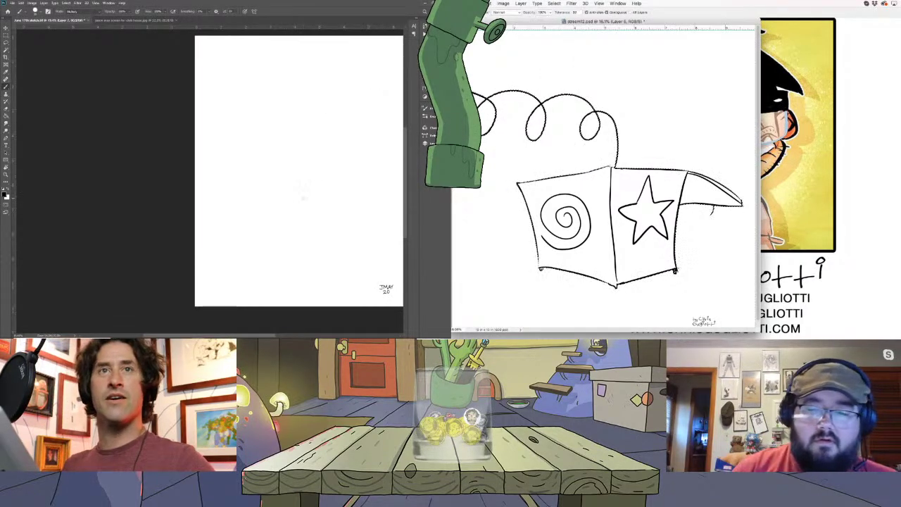
{"action": "left_click", "coordinate": [637, 250]}
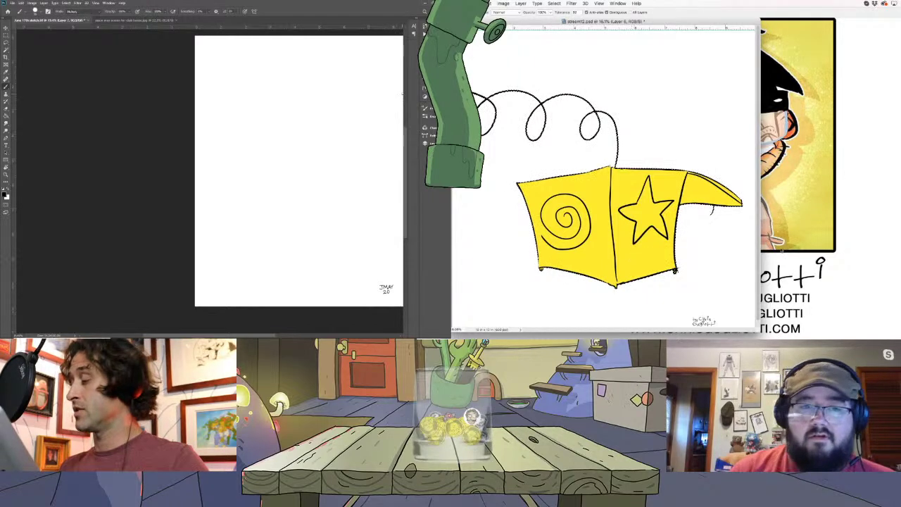
{"action": "left_click", "coordinate": [554, 3]}
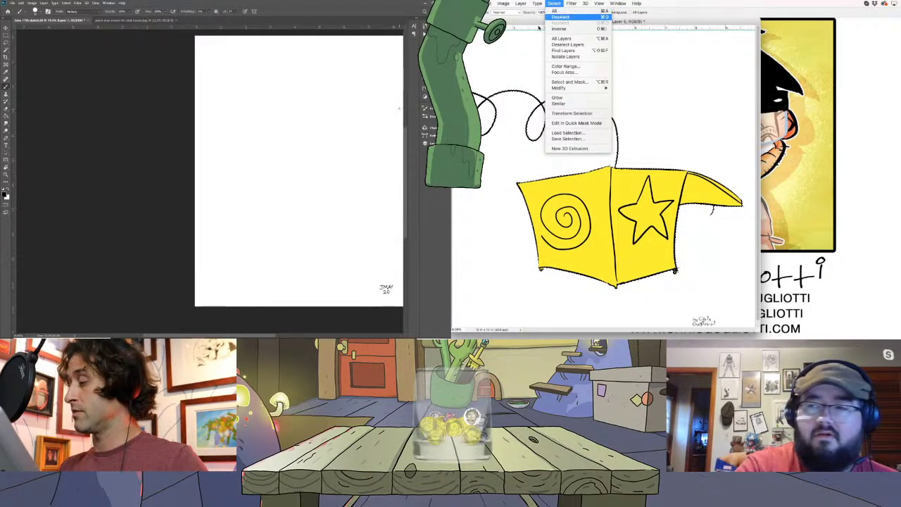
Draw a looping spring line across the left canvas
{"action": "left_click_drag", "start_coordinate": [355, 133], "coordinate": [296, 143]}
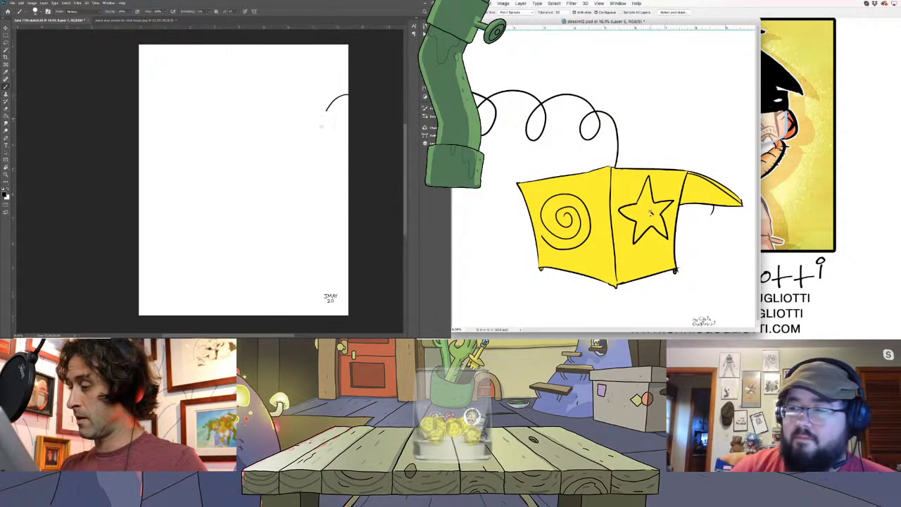
{"action": "left_click_drag", "start_coordinate": [335, 93], "coordinate": [206, 109]}
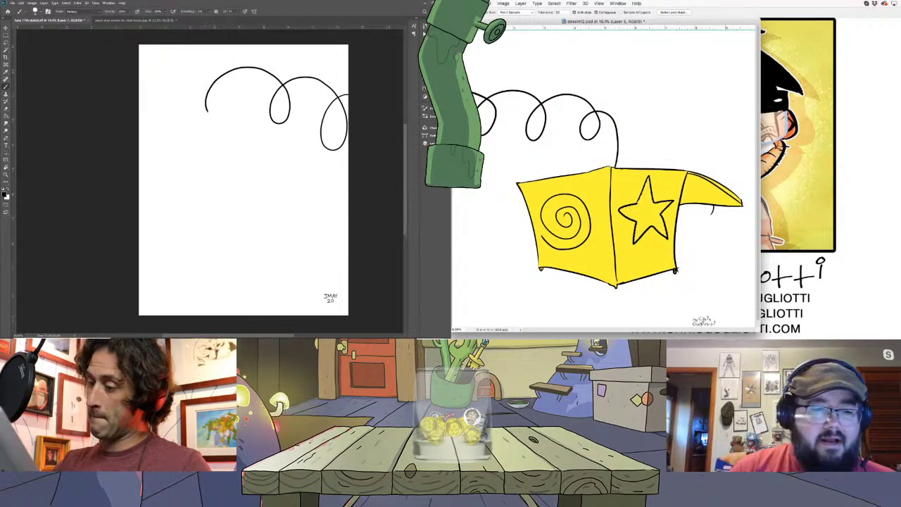
{"action": "left_click_drag", "start_coordinate": [249, 167], "coordinate": [298, 169]}
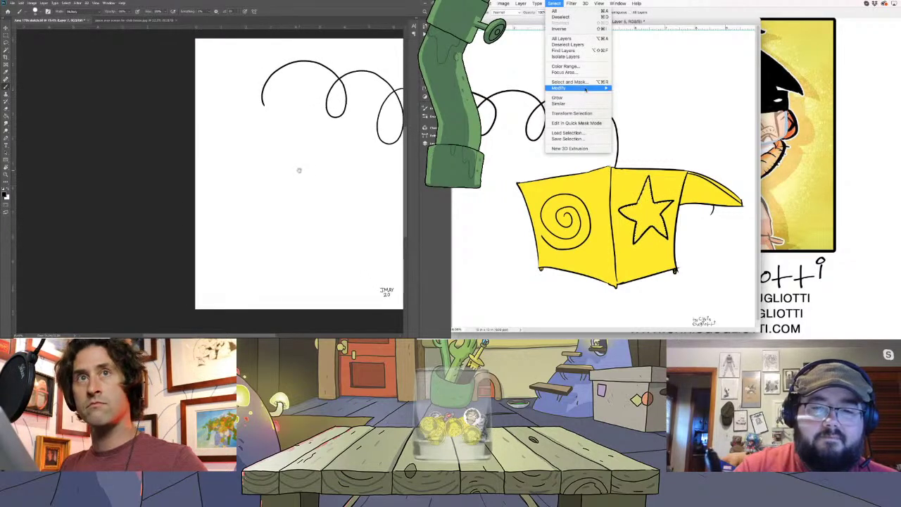
Expand the star selection, fill the star red, then deselect
{"action": "left_click", "coordinate": [634, 100]}
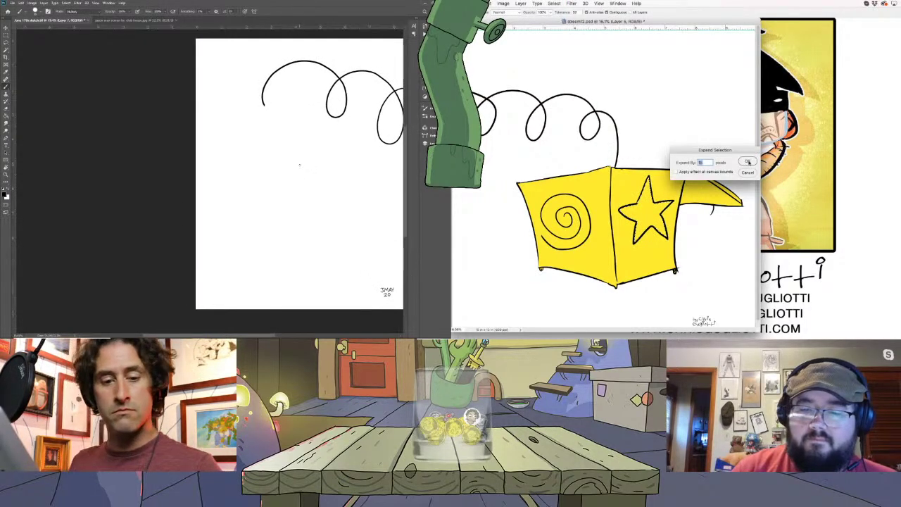
{"action": "key", "text": "Return"}
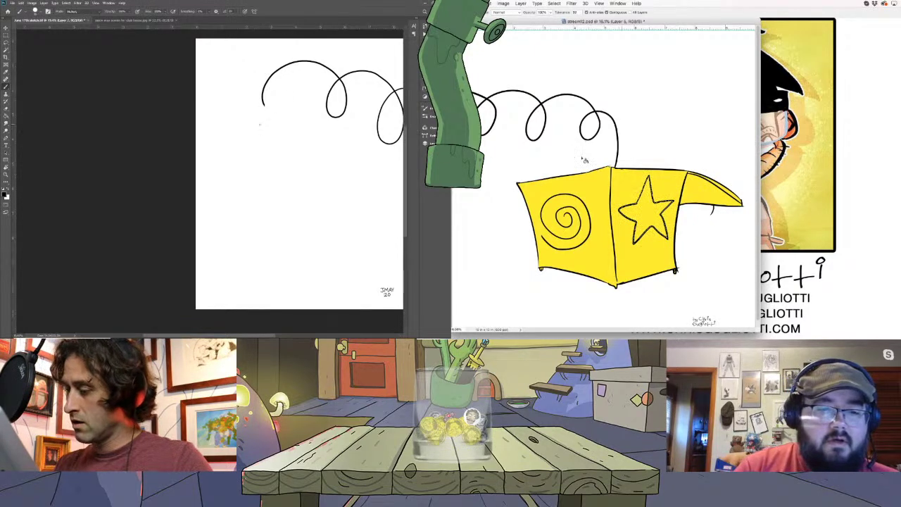
{"action": "key", "text": "alt+BackSpace"}
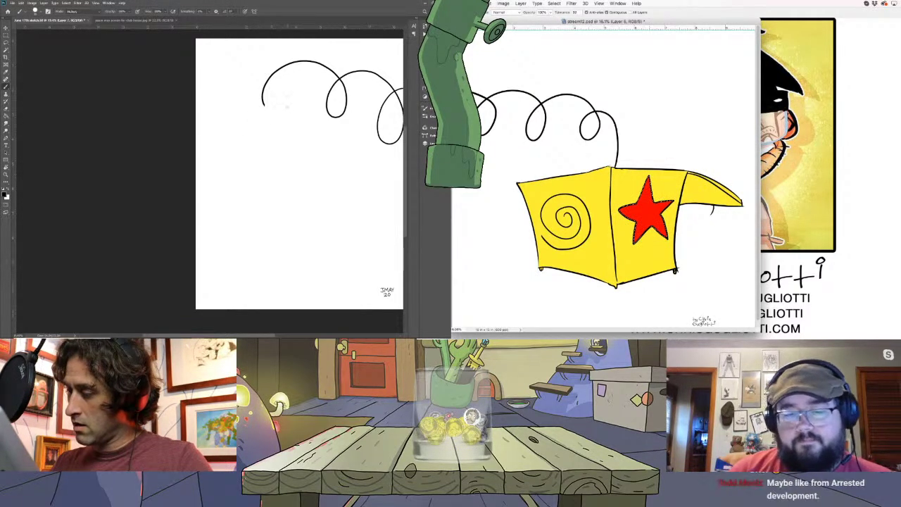
{"action": "left_click", "coordinate": [554, 3]}
{"action": "left_click", "coordinate": [563, 21]}
Select the spring line area on the box drawing and switch to the brush
{"action": "key", "text": "w"}
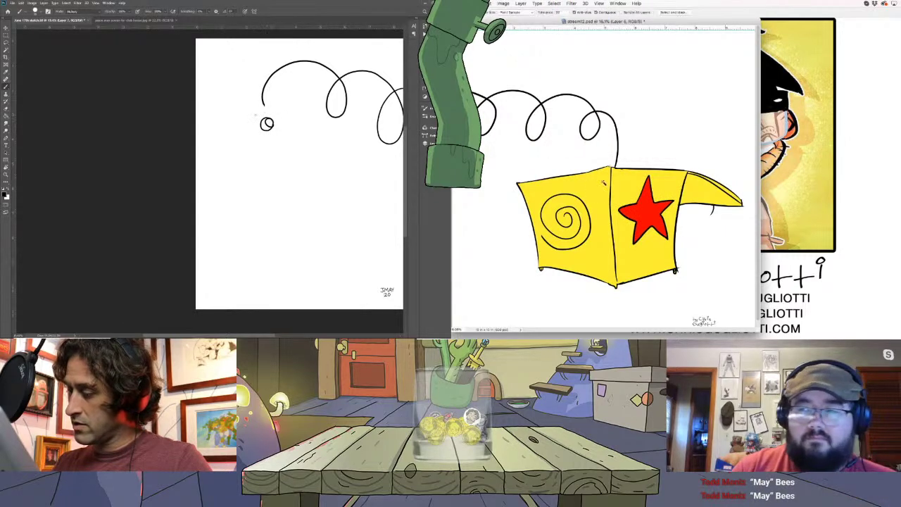
{"action": "left_click", "coordinate": [603, 188]}
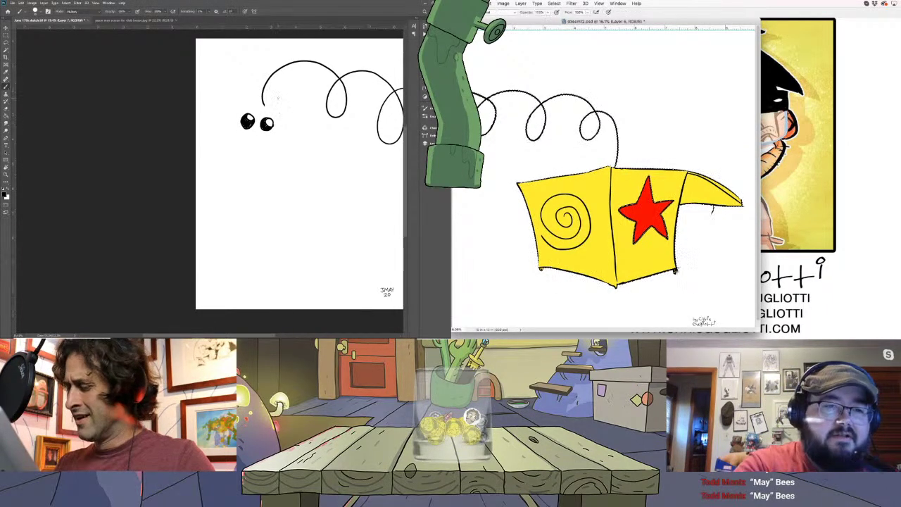
{"action": "key", "text": "b"}
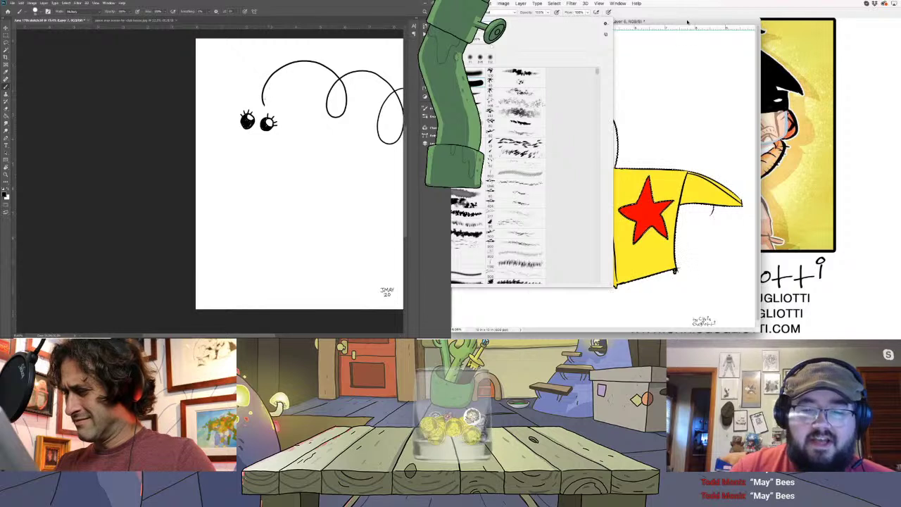
{"action": "key", "text": "Escape"}
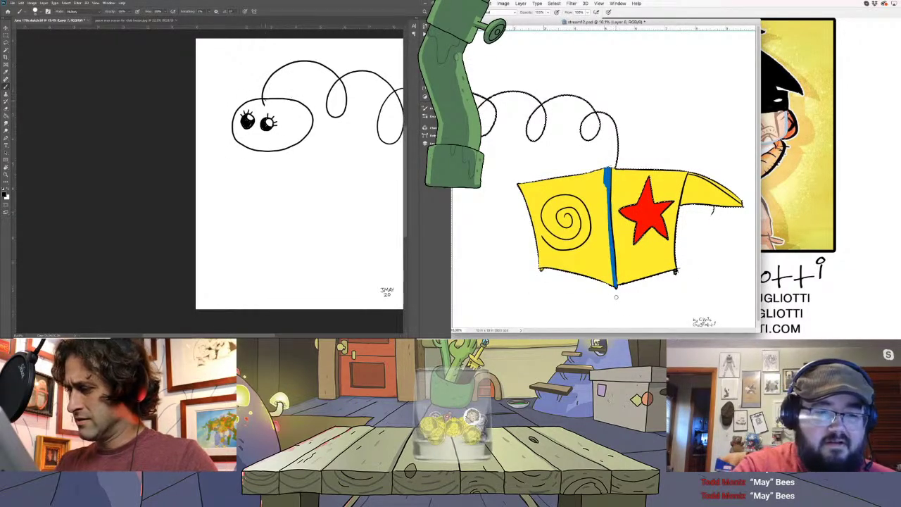
Fill the box's left face with blue, then shift a selection outline rightward
{"action": "key", "text": "g"}
{"action": "left_click", "coordinate": [597, 209]}
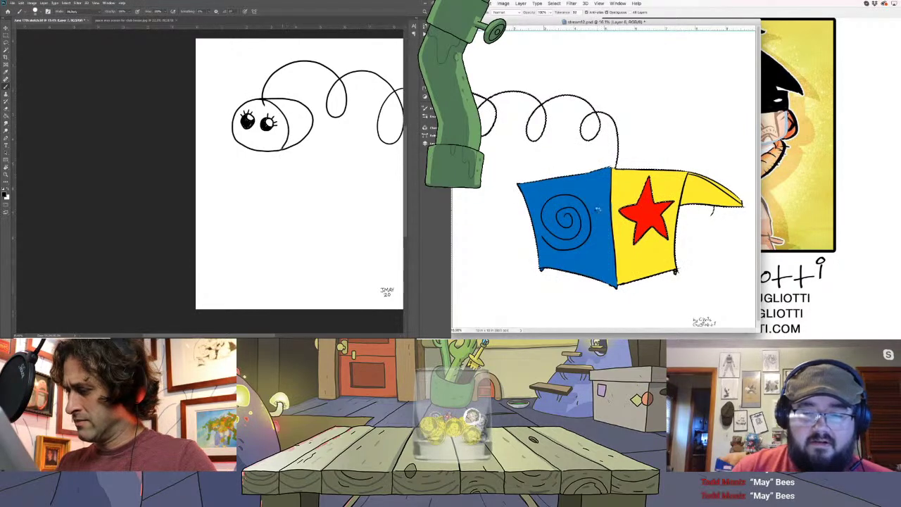
{"action": "key", "text": "w"}
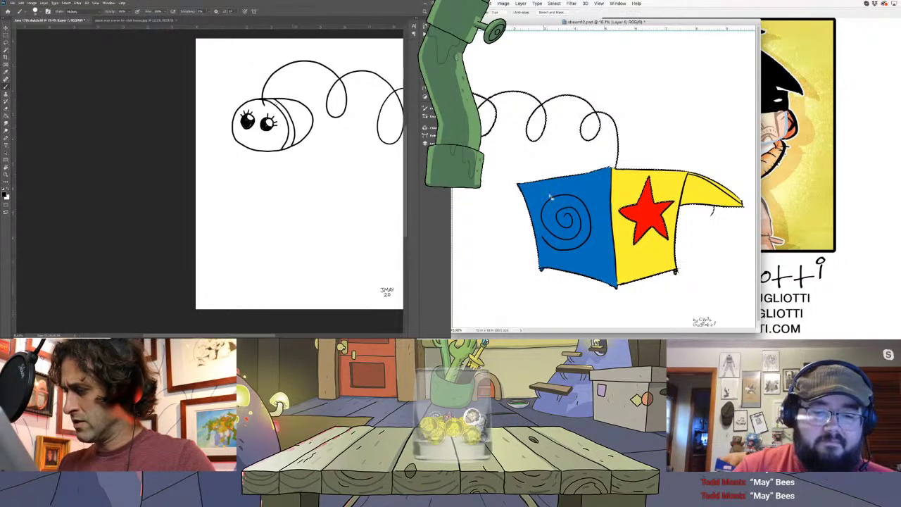
{"action": "left_click_drag", "start_coordinate": [552, 197], "coordinate": [590, 199]}
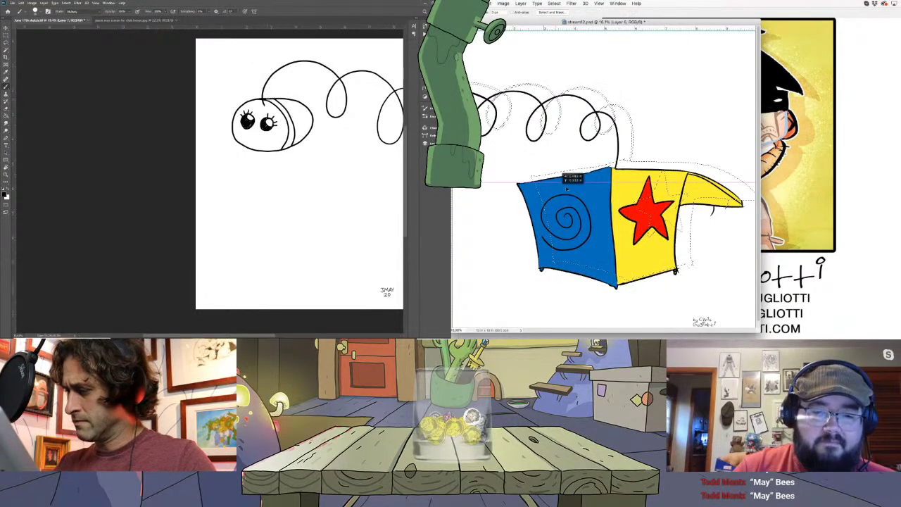
Deselect, then shift the spiral's hue to yellow with Hue/Saturation
{"action": "left_click", "coordinate": [554, 3]}
{"action": "left_click", "coordinate": [564, 16]}
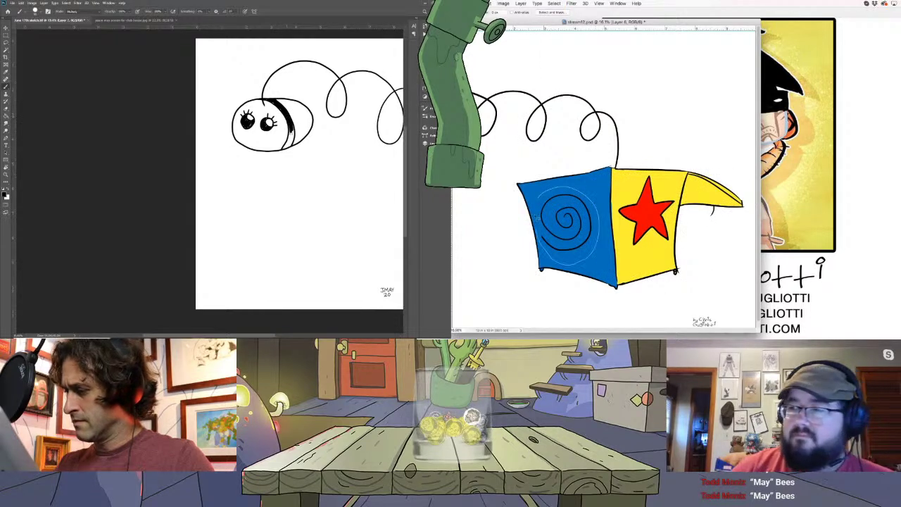
{"action": "left_click", "coordinate": [504, 3]}
{"action": "mouse_move", "coordinate": [521, 20]}
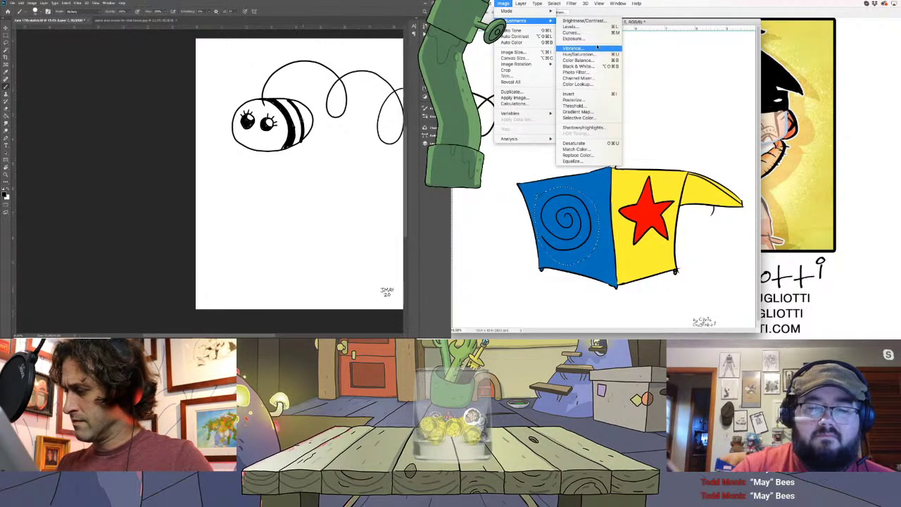
{"action": "left_click", "coordinate": [591, 55]}
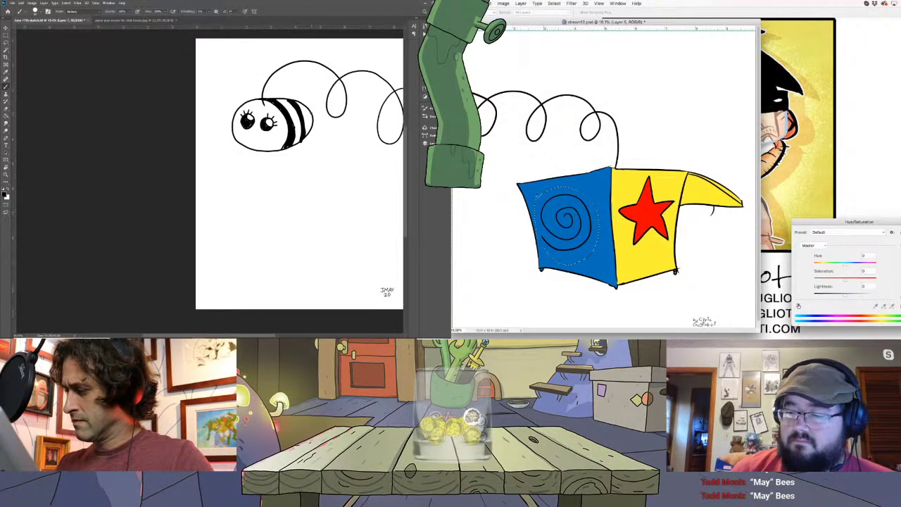
{"action": "left_click", "coordinate": [866, 287]}
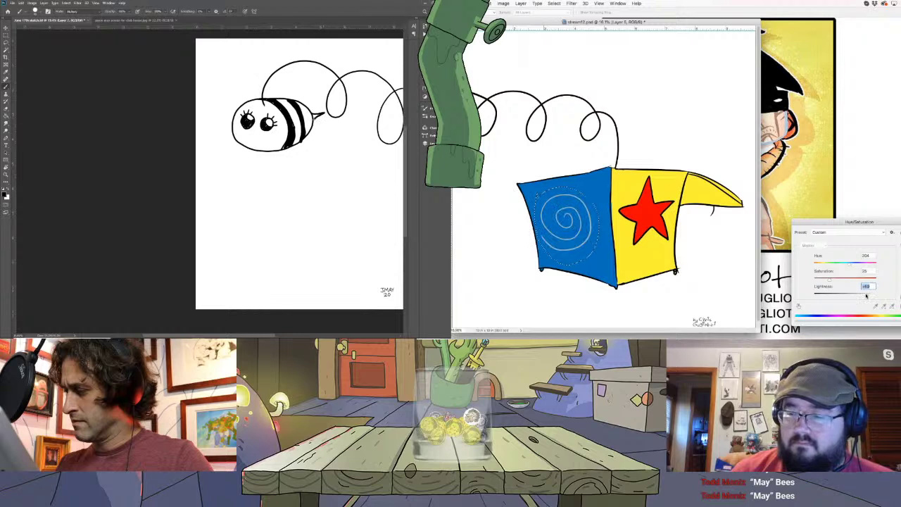
{"action": "left_click_drag", "start_coordinate": [848, 268], "coordinate": [826, 265]}
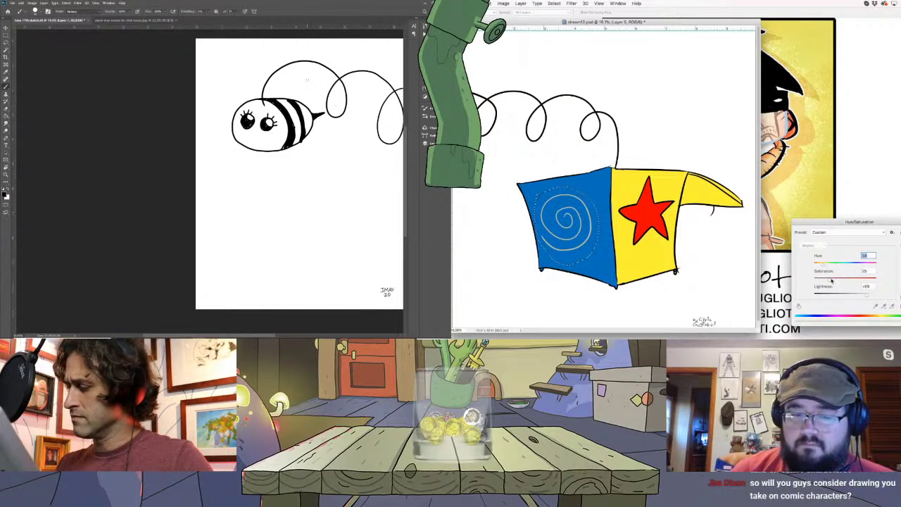
{"action": "key", "text": "Tab"}
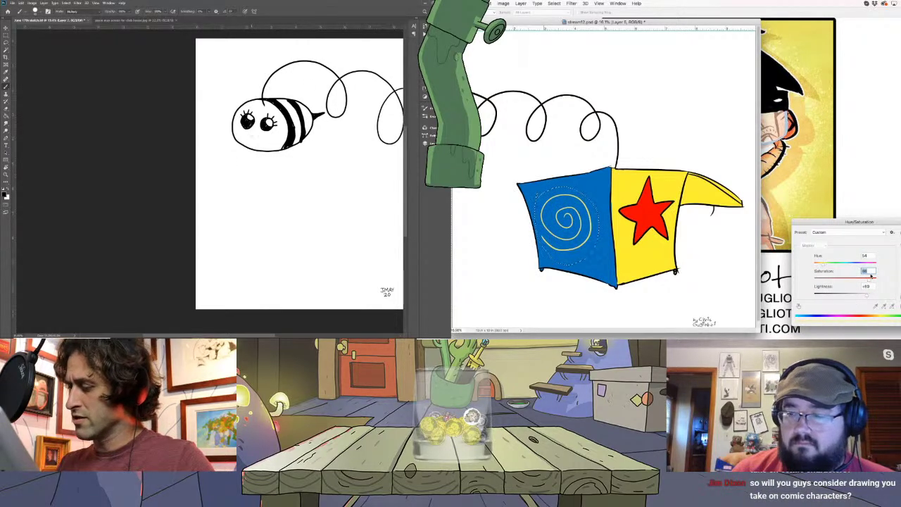
{"action": "key", "text": "Return"}
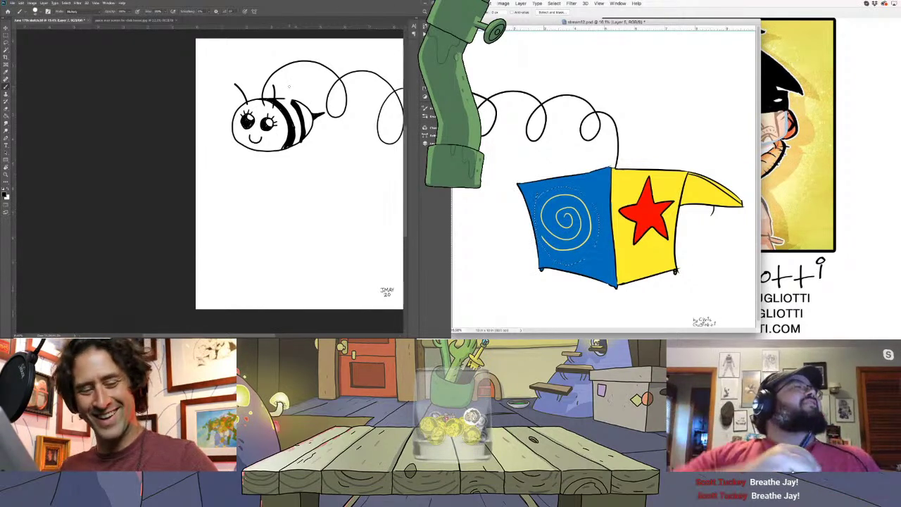
Brush a wing and a dangling leg onto the bee, undoing the stray stroke
{"action": "left_click_drag", "start_coordinate": [286, 105], "coordinate": [296, 91]}
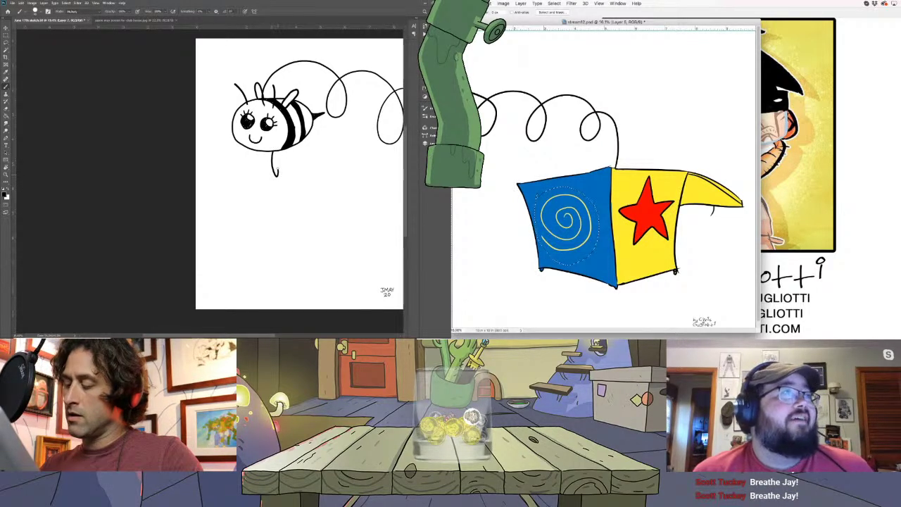
{"action": "mouse_move", "coordinate": [250, 158]}
{"action": "left_mouse_down"}
{"action": "mouse_move", "coordinate": [257, 174]}
{"action": "mouse_move", "coordinate": [287, 159]}
{"action": "mouse_move", "coordinate": [282, 164]}
{"action": "left_mouse_up"}
{"action": "key", "text": "ctrl+z"}
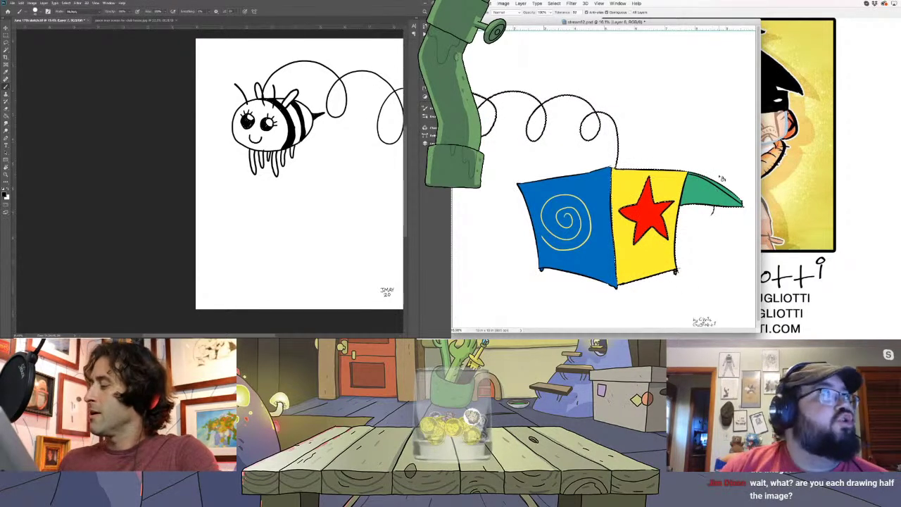
Add a new lower layer and test-paint over the bee, then undo it
{"action": "left_click", "coordinate": [425, 127]}
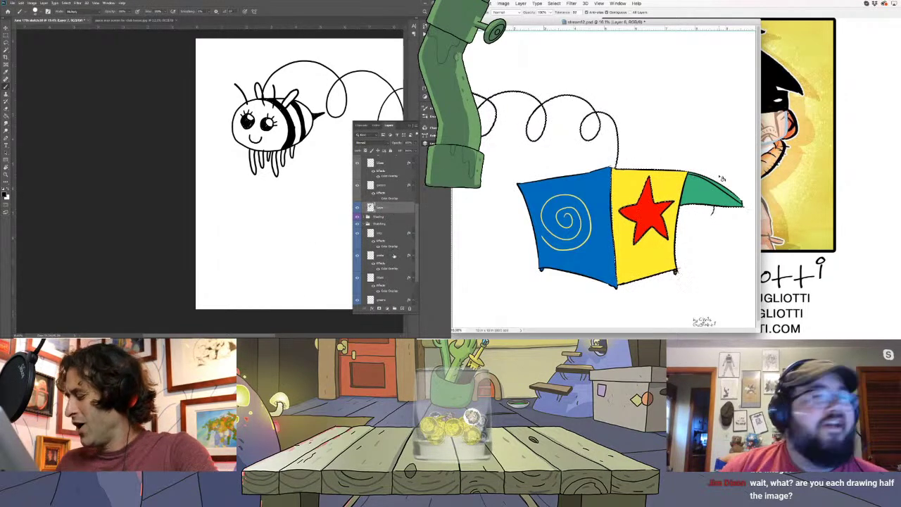
{"action": "key", "text": "ctrl+shift+alt+n"}
{"action": "left_click", "coordinate": [384, 219]}
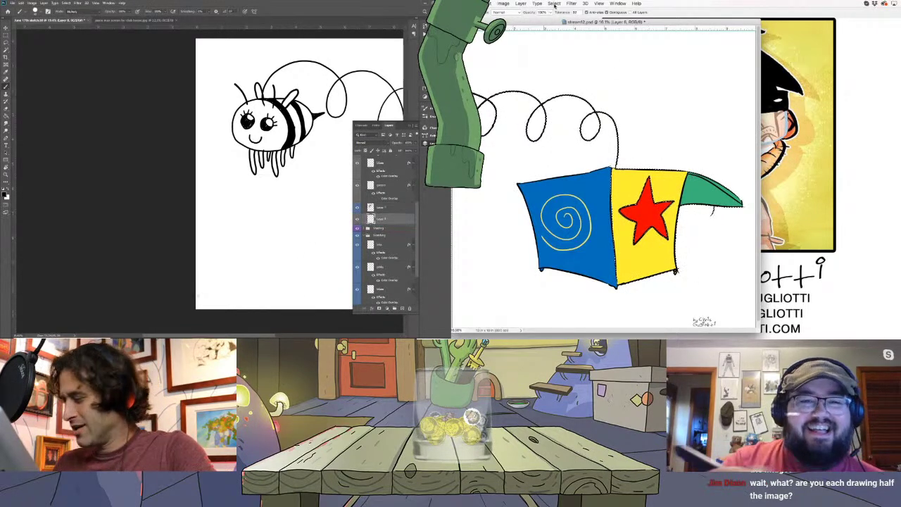
{"action": "left_click", "coordinate": [5, 196]}
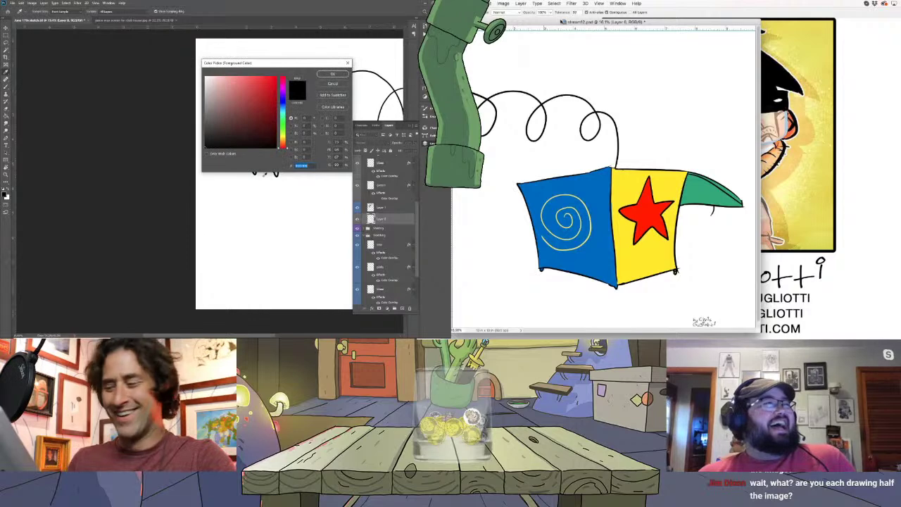
{"action": "left_click", "coordinate": [333, 76]}
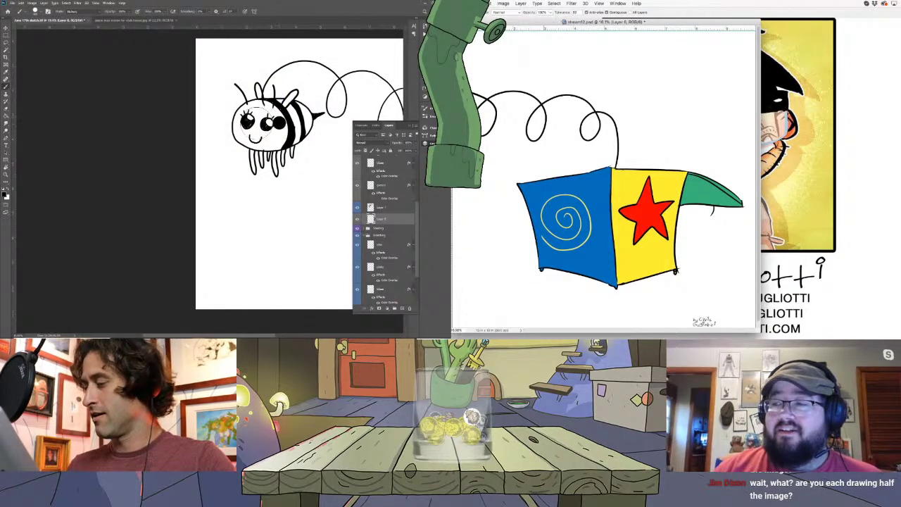
{"action": "left_click_drag", "start_coordinate": [281, 124], "coordinate": [243, 130]}
{"action": "key", "text": "ctrl+z"}
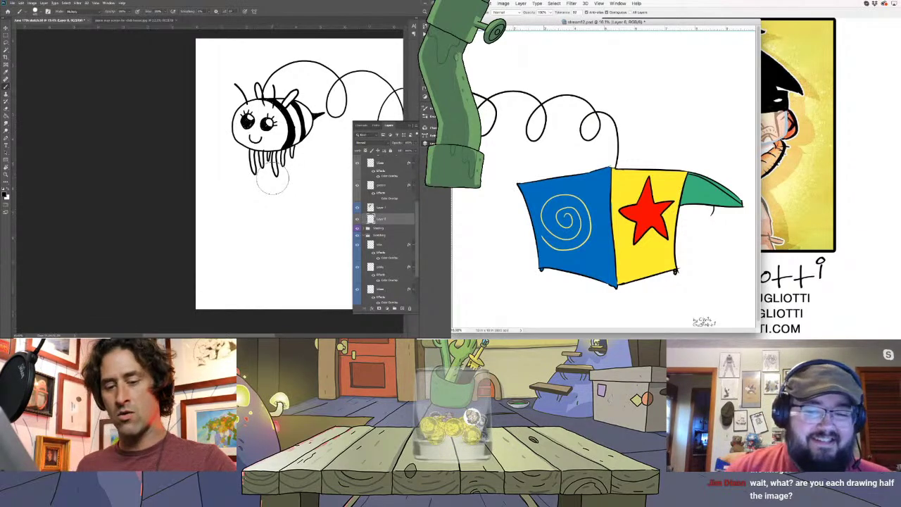
Pick yellow, review the brush blending modes unchanged, then choose a new foreground colour
{"action": "left_click", "coordinate": [5, 194]}
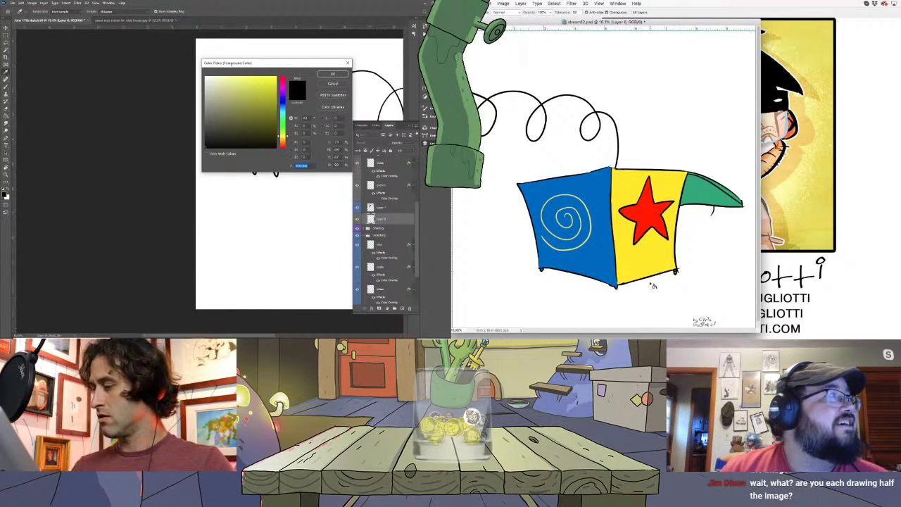
{"action": "left_click", "coordinate": [331, 74]}
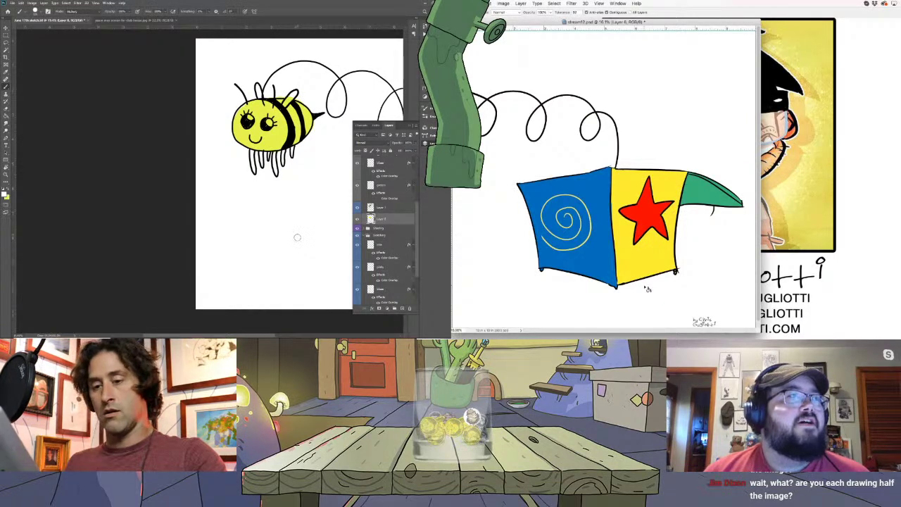
{"action": "left_click", "coordinate": [70, 11]}
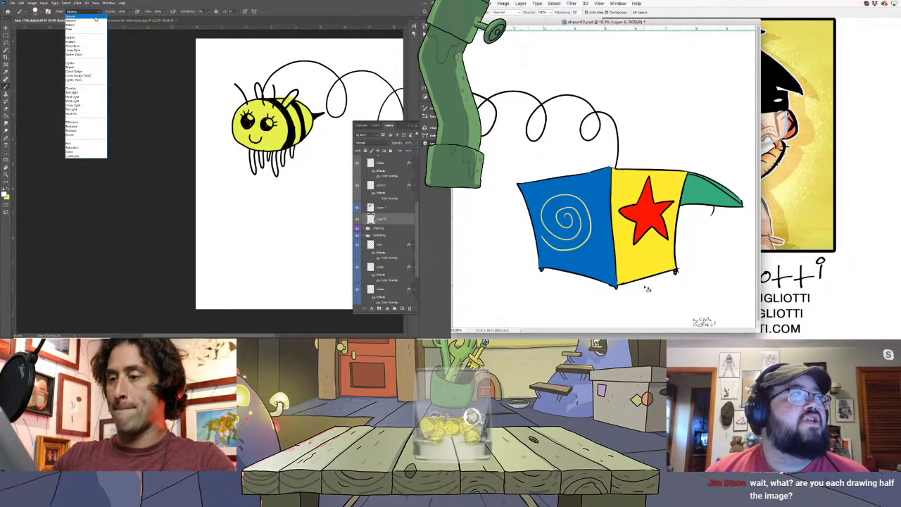
{"action": "left_click", "coordinate": [71, 11]}
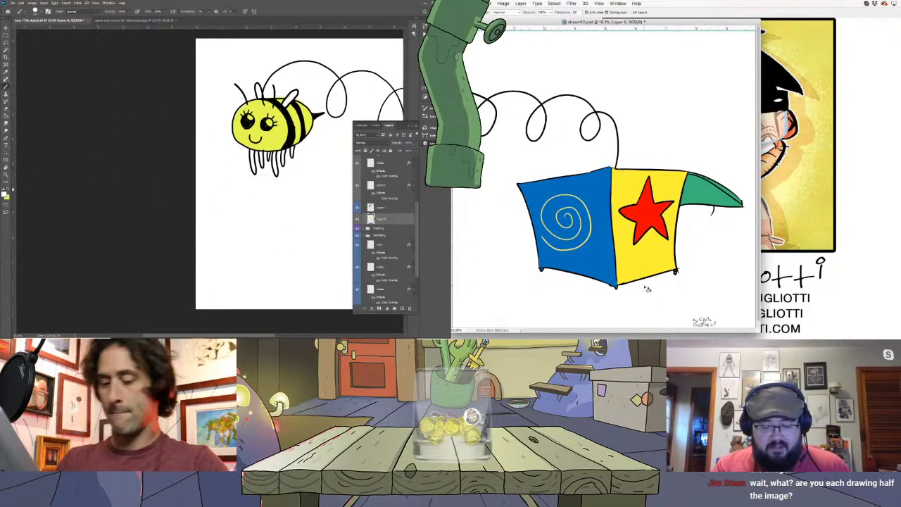
{"action": "left_click", "coordinate": [5, 191]}
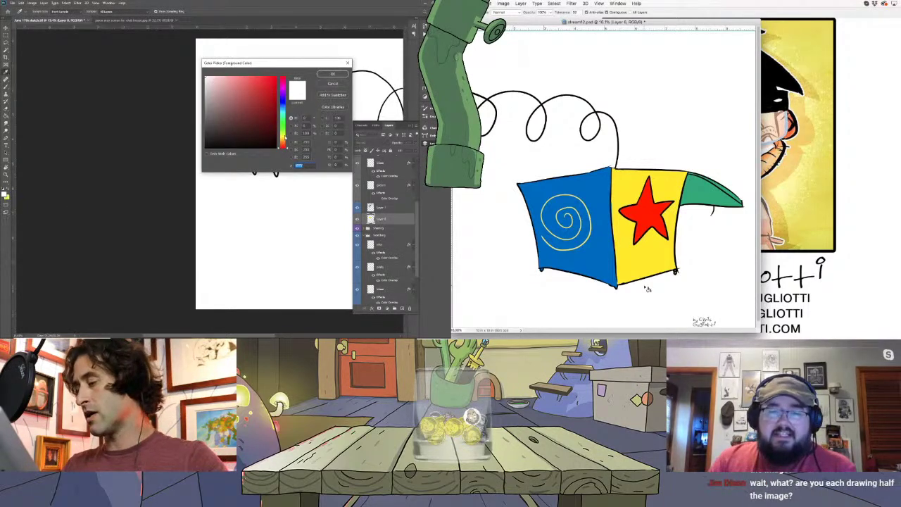
{"action": "left_click", "coordinate": [282, 136]}
{"action": "left_click", "coordinate": [332, 73]}
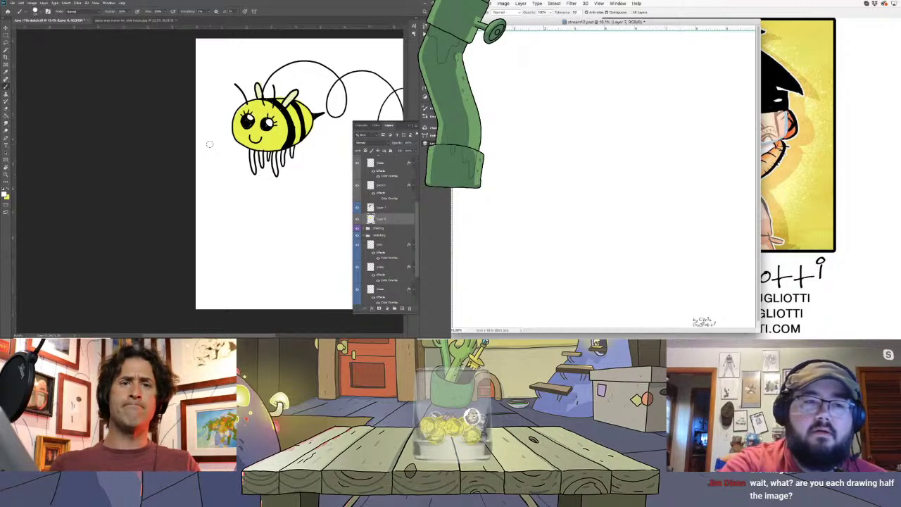
Save the blank right-hand document with File > Save and browse the brush presets
{"action": "left_click", "coordinate": [468, 3]}
{"action": "left_click", "coordinate": [492, 62]}
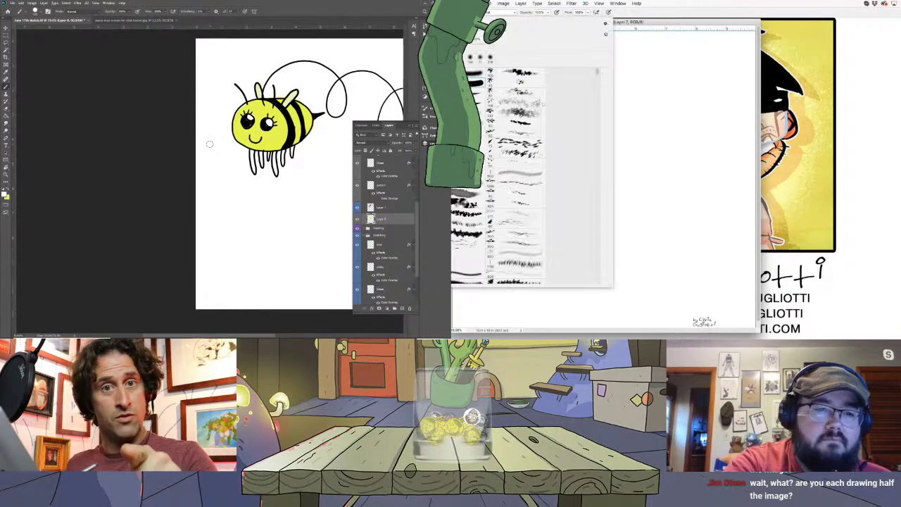
{"action": "left_click", "coordinate": [468, 12]}
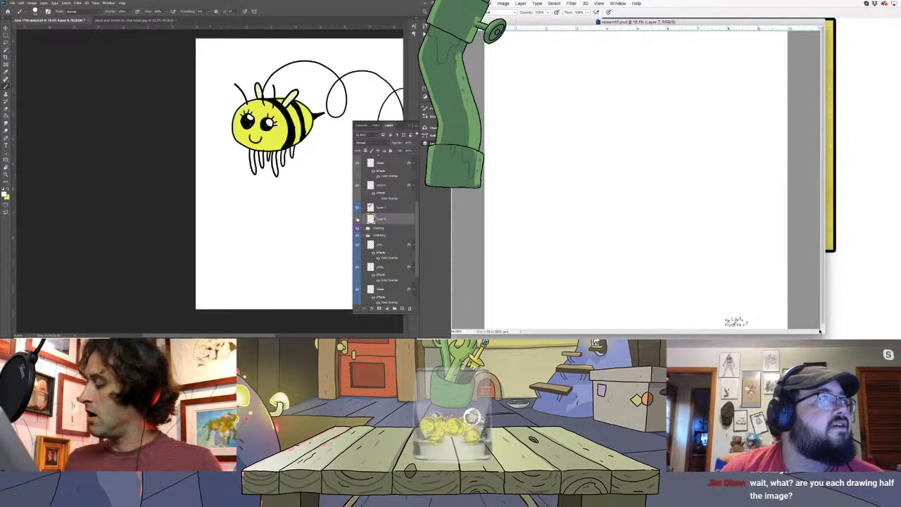
Hide the bee drawing's layers in the Layers panel
{"action": "left_click_drag", "start_coordinate": [357, 219], "coordinate": [357, 208]}
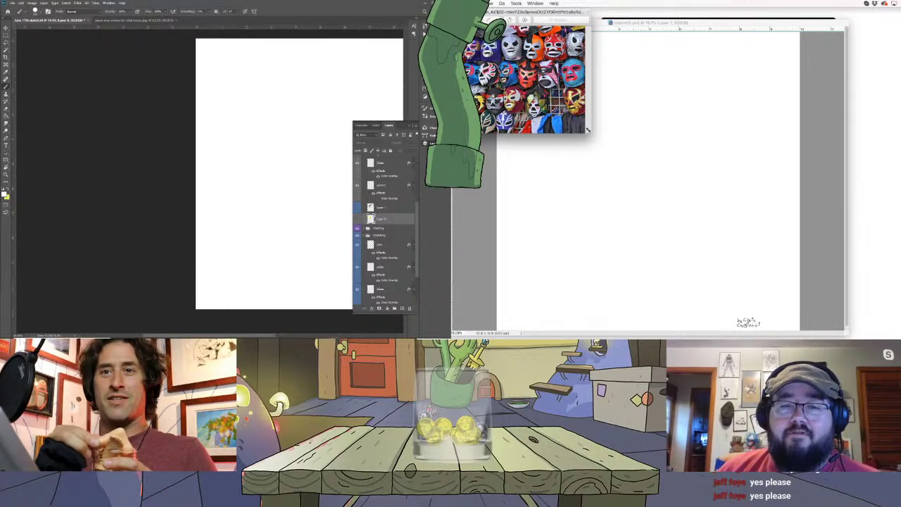
Enlarge the lucha-mask photo, park it at the right screen edge, and reactivate Photoshop
{"action": "mouse_move", "coordinate": [588, 130]}
{"action": "left_mouse_down"}
{"action": "mouse_move", "coordinate": [857, 286]}
{"action": "mouse_move", "coordinate": [803, 259]}
{"action": "mouse_move", "coordinate": [660, 116]}
{"action": "mouse_move", "coordinate": [592, 107]}
{"action": "mouse_move", "coordinate": [750, 132]}
{"action": "mouse_move", "coordinate": [796, 227]}
{"action": "mouse_move", "coordinate": [648, 80]}
{"action": "left_mouse_up"}
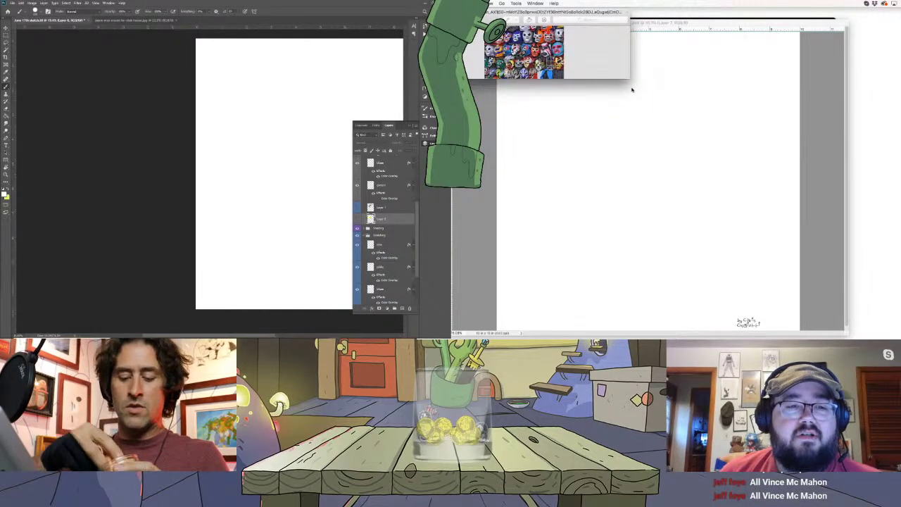
{"action": "mouse_move", "coordinate": [631, 89]}
{"action": "left_mouse_down"}
{"action": "mouse_move", "coordinate": [536, 168]}
{"action": "mouse_move", "coordinate": [536, 219]}
{"action": "left_mouse_up"}
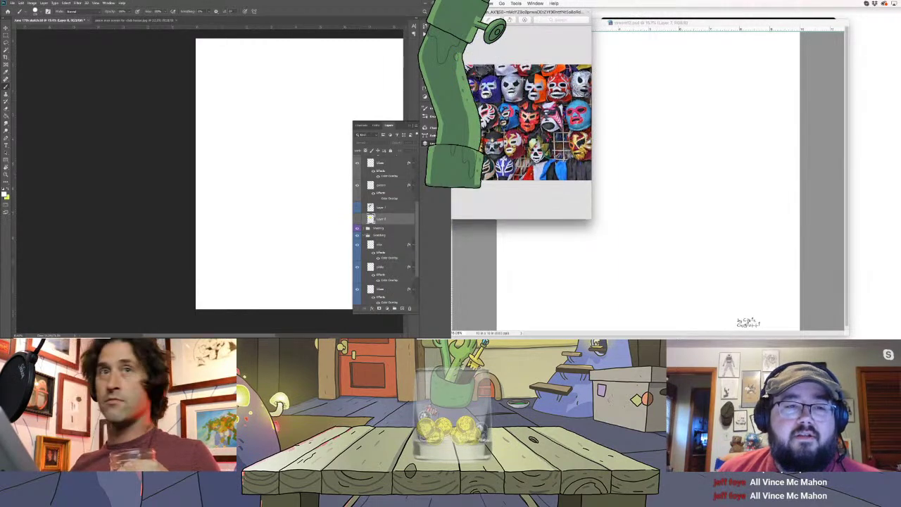
{"action": "left_click_drag", "start_coordinate": [521, 13], "coordinate": [880, 84]}
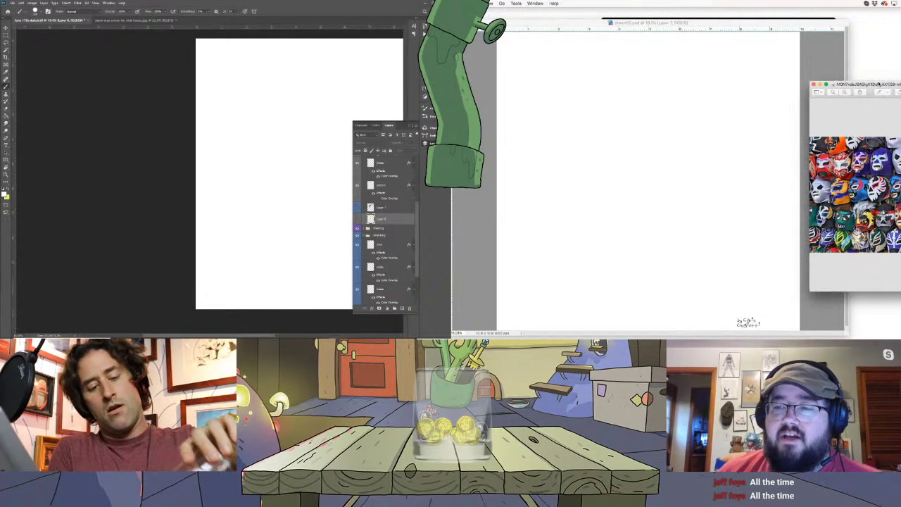
{"action": "left_click", "coordinate": [788, 24]}
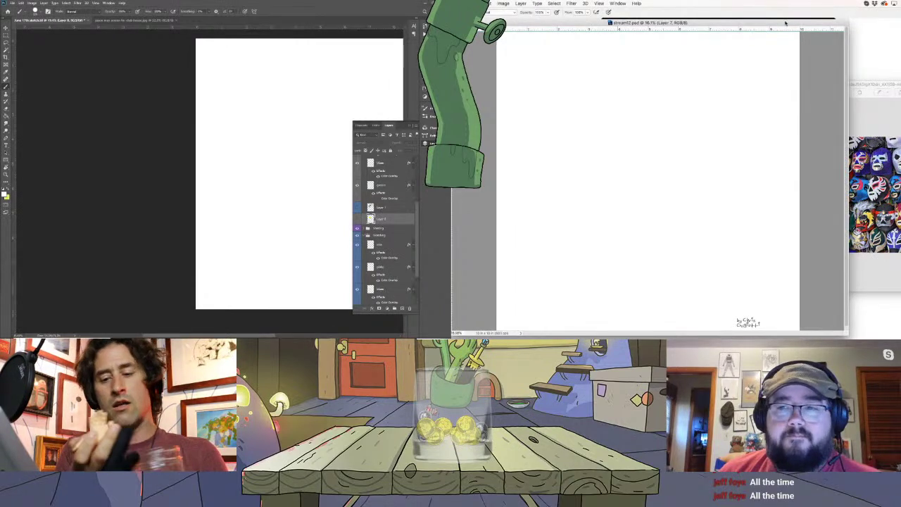
{"action": "left_click", "coordinate": [869, 28]}
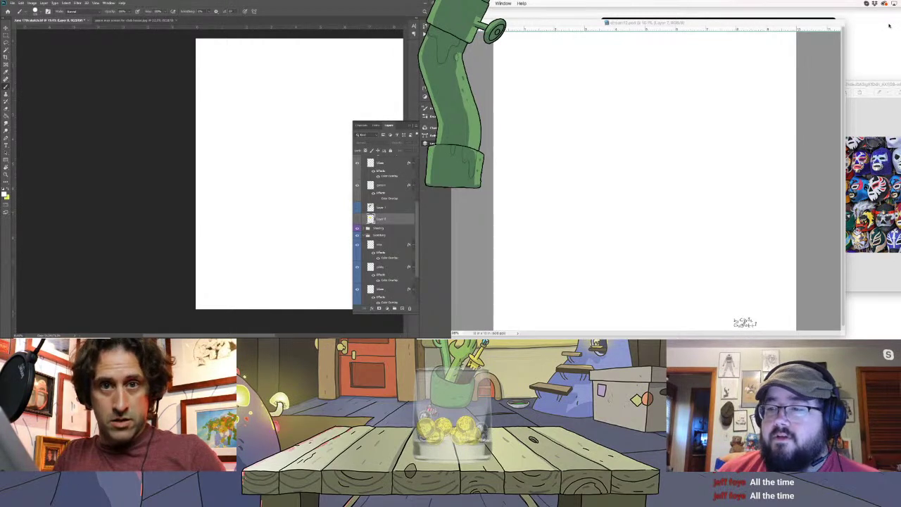
{"action": "left_click", "coordinate": [793, 24]}
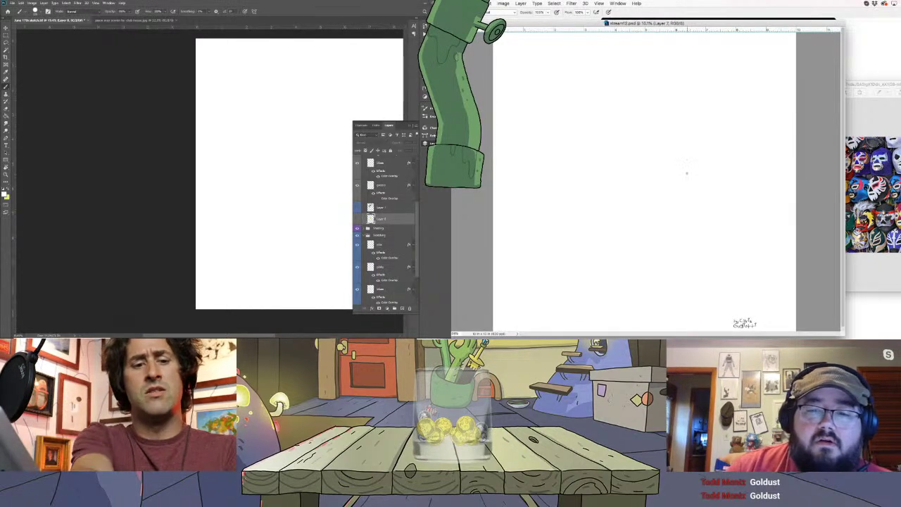
Rough in the hunched muscular hero's head, back, torso and hair strands in orange
{"action": "mouse_move", "coordinate": [643, 135]}
{"action": "left_mouse_down"}
{"action": "mouse_move", "coordinate": [664, 78]}
{"action": "mouse_move", "coordinate": [682, 117]}
{"action": "mouse_move", "coordinate": [635, 141]}
{"action": "mouse_move", "coordinate": [662, 73]}
{"action": "mouse_move", "coordinate": [737, 148]}
{"action": "left_mouse_up"}
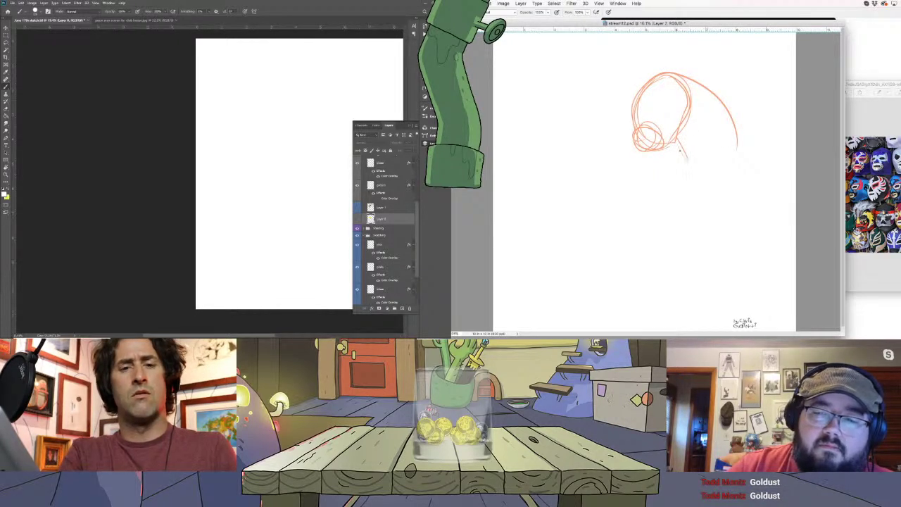
{"action": "left_click_drag", "start_coordinate": [680, 145], "coordinate": [689, 177]}
{"action": "left_click_drag", "start_coordinate": [668, 73], "coordinate": [745, 176]}
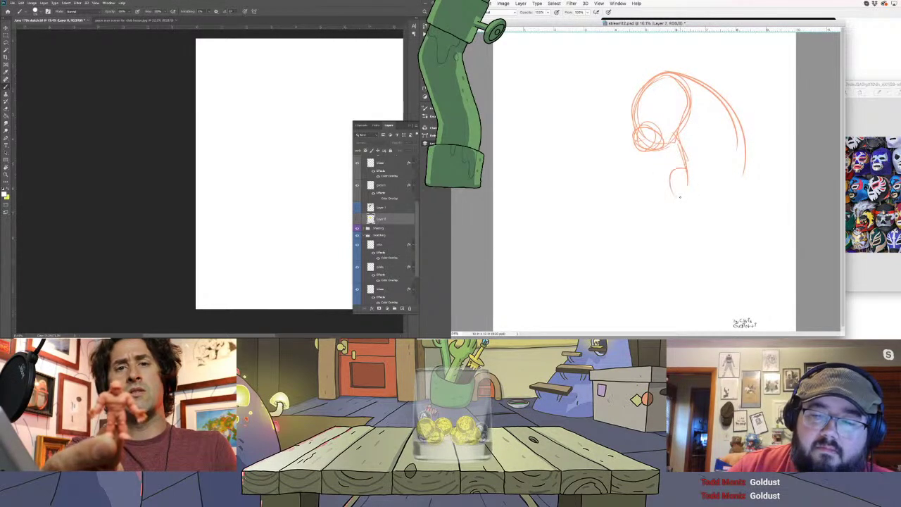
{"action": "left_click_drag", "start_coordinate": [687, 204], "coordinate": [724, 215]}
{"action": "left_click_drag", "start_coordinate": [713, 164], "coordinate": [725, 216]}
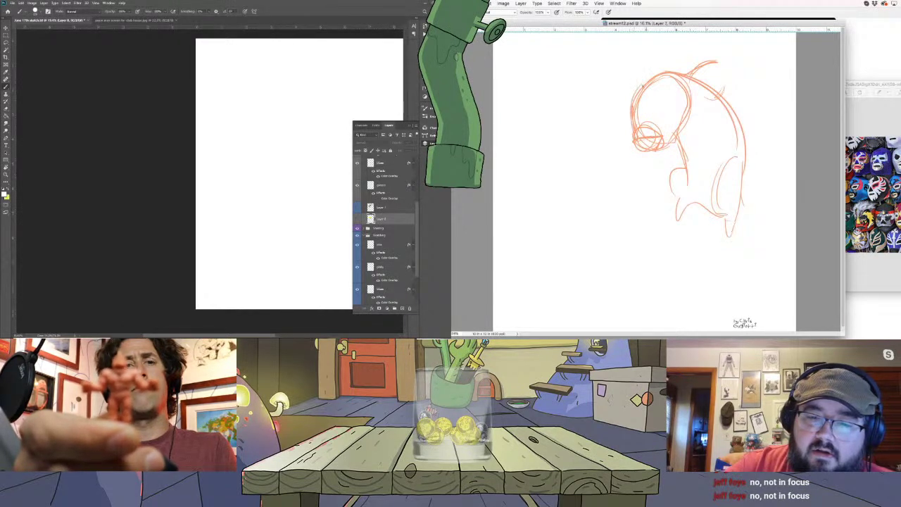
{"action": "left_click_drag", "start_coordinate": [637, 91], "coordinate": [673, 43]}
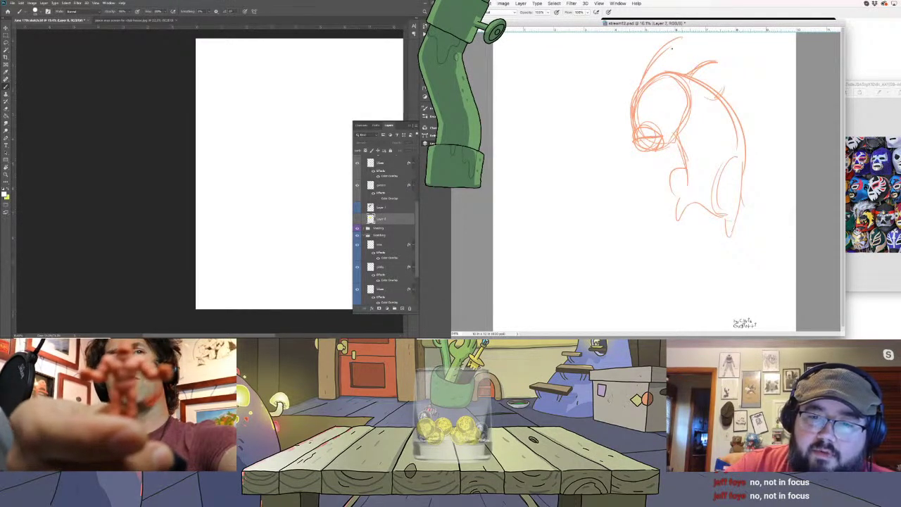
{"action": "left_click_drag", "start_coordinate": [683, 89], "coordinate": [697, 33]}
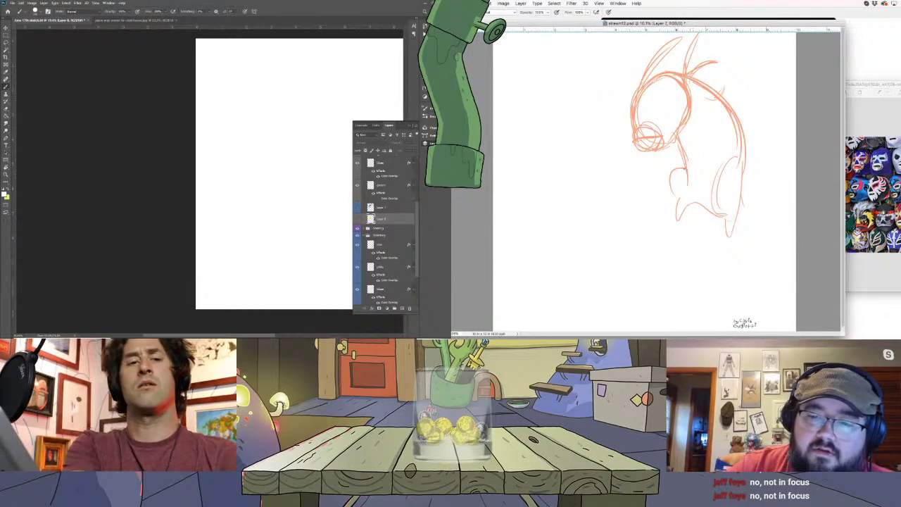
{"action": "left_click_drag", "start_coordinate": [712, 167], "coordinate": [731, 229]}
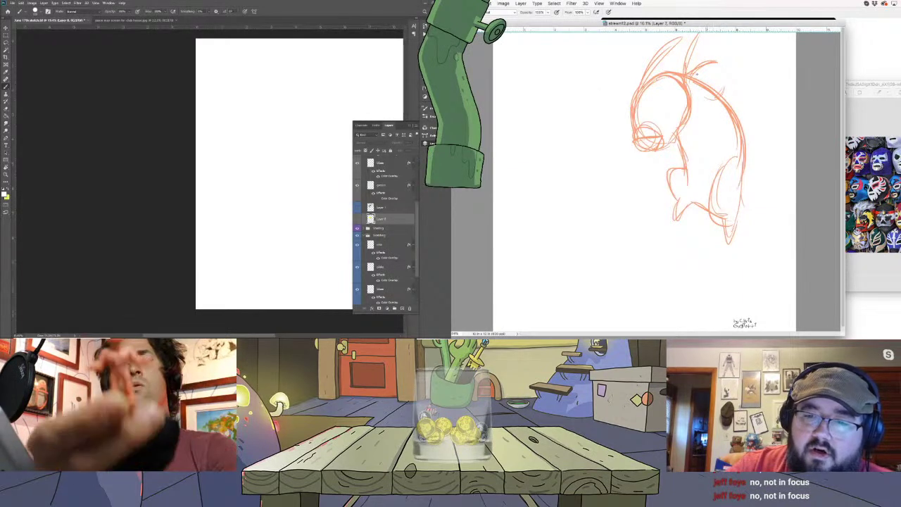
{"action": "mouse_move", "coordinate": [694, 76]}
{"action": "left_mouse_down"}
{"action": "mouse_move", "coordinate": [731, 73]}
{"action": "mouse_move", "coordinate": [731, 89]}
{"action": "left_mouse_up"}
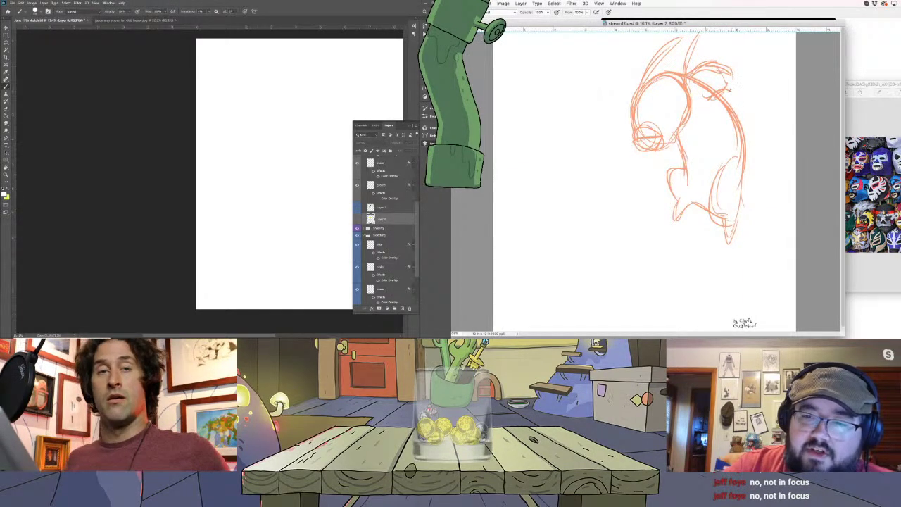
{"action": "left_click_drag", "start_coordinate": [732, 72], "coordinate": [738, 85]}
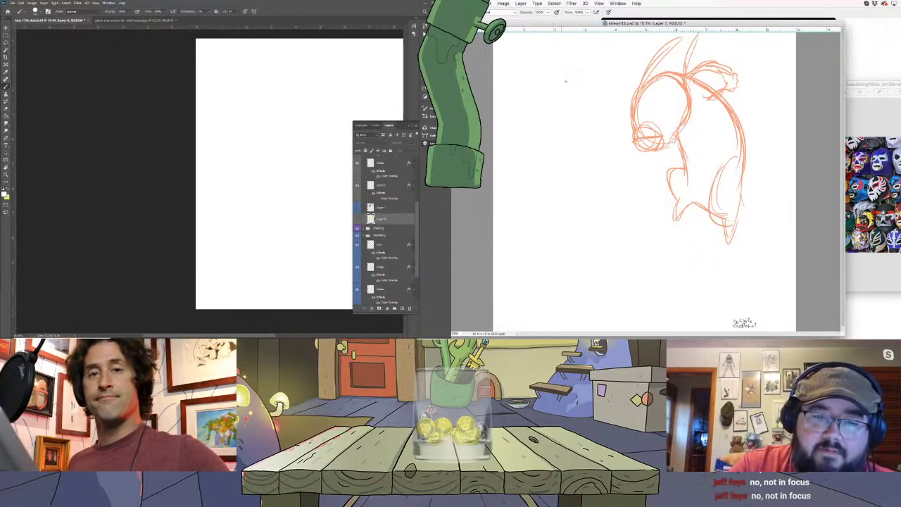
Rough in the tall luchador left of the hero, then collapse the Layers panel
{"action": "left_click_drag", "start_coordinate": [573, 76], "coordinate": [540, 128]}
{"action": "mouse_move", "coordinate": [572, 73]}
{"action": "left_mouse_down"}
{"action": "mouse_move", "coordinate": [597, 75]}
{"action": "mouse_move", "coordinate": [616, 137]}
{"action": "left_mouse_up"}
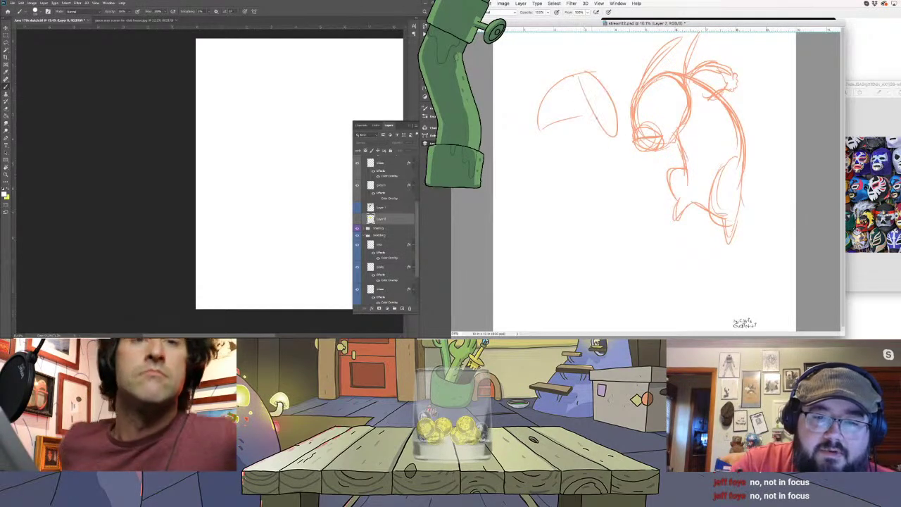
{"action": "left_click_drag", "start_coordinate": [599, 86], "coordinate": [607, 209]}
{"action": "left_click_drag", "start_coordinate": [554, 130], "coordinate": [549, 240]}
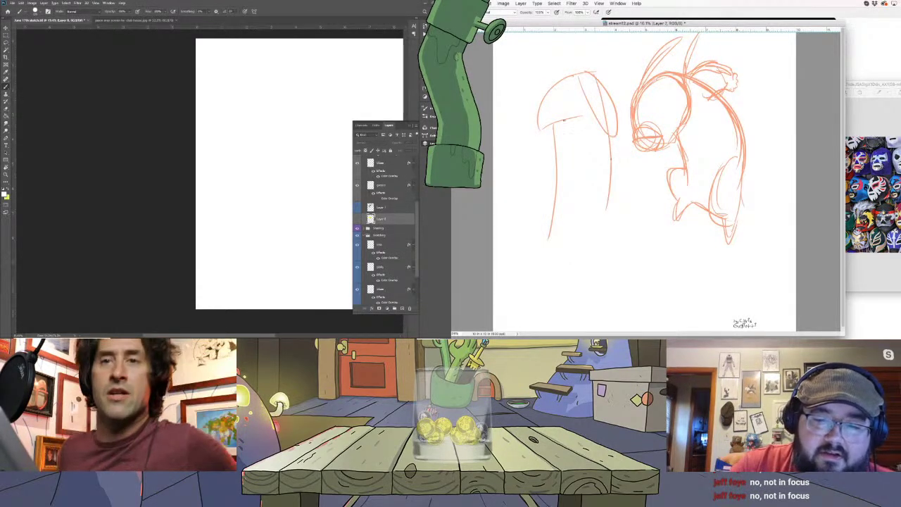
{"action": "left_click_drag", "start_coordinate": [554, 128], "coordinate": [549, 251]}
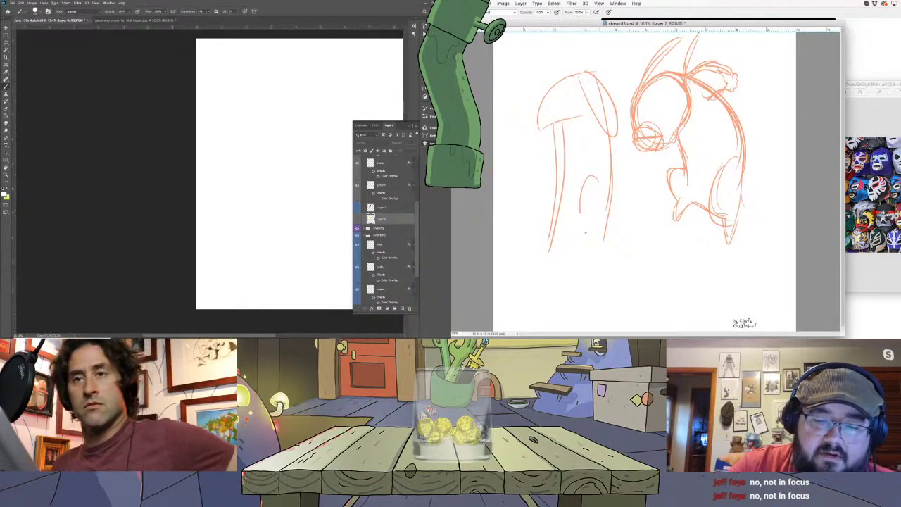
{"action": "left_click_drag", "start_coordinate": [601, 214], "coordinate": [568, 247]}
{"action": "left_click_drag", "start_coordinate": [555, 187], "coordinate": [535, 246]}
{"action": "left_click_drag", "start_coordinate": [602, 134], "coordinate": [584, 164]}
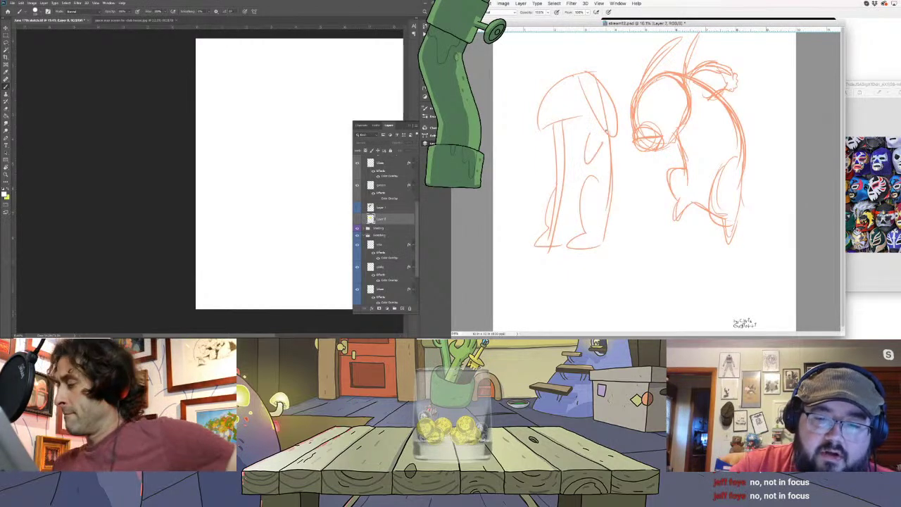
{"action": "left_click", "coordinate": [415, 126]}
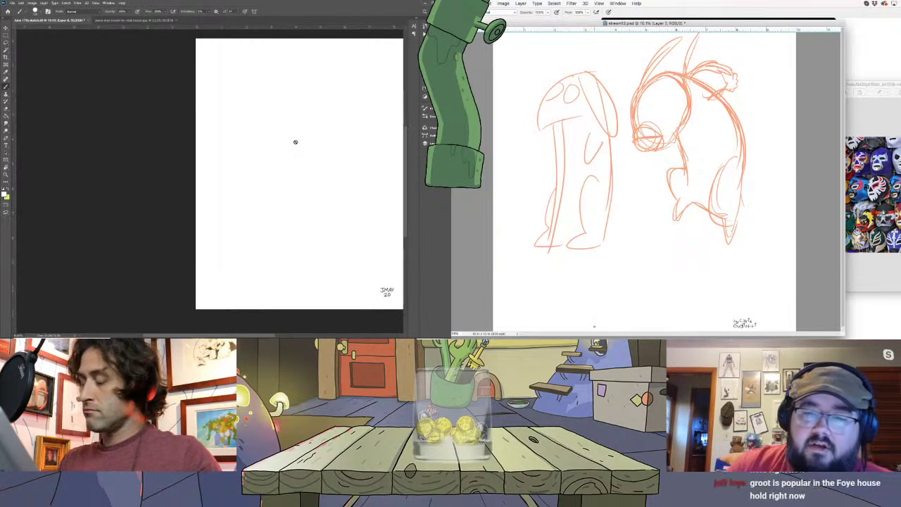
{"action": "left_click_drag", "start_coordinate": [311, 108], "coordinate": [264, 124]}
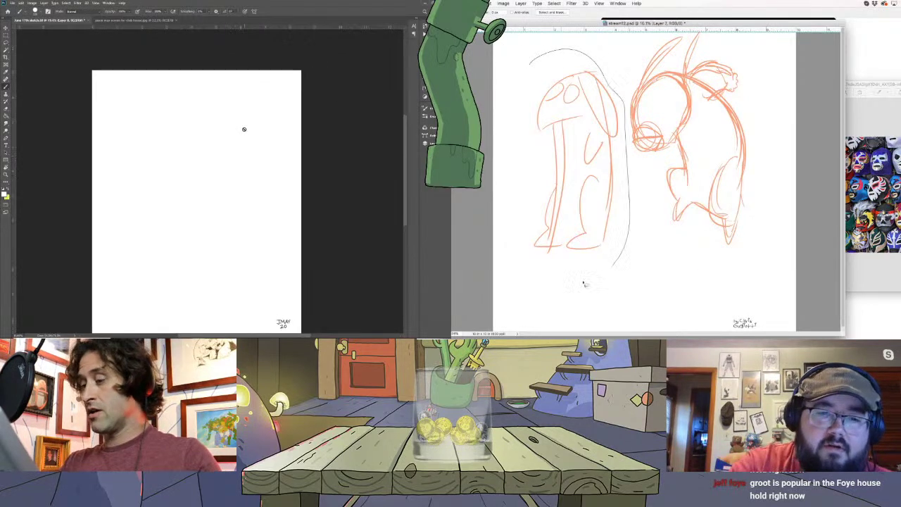
Lasso the left figure, erase it with Edit > Clear, and deselect
{"action": "left_click_drag", "start_coordinate": [542, 48], "coordinate": [539, 46]}
{"action": "left_click_drag", "start_coordinate": [226, 195], "coordinate": [232, 176]}
{"action": "left_click", "coordinate": [491, 3]}
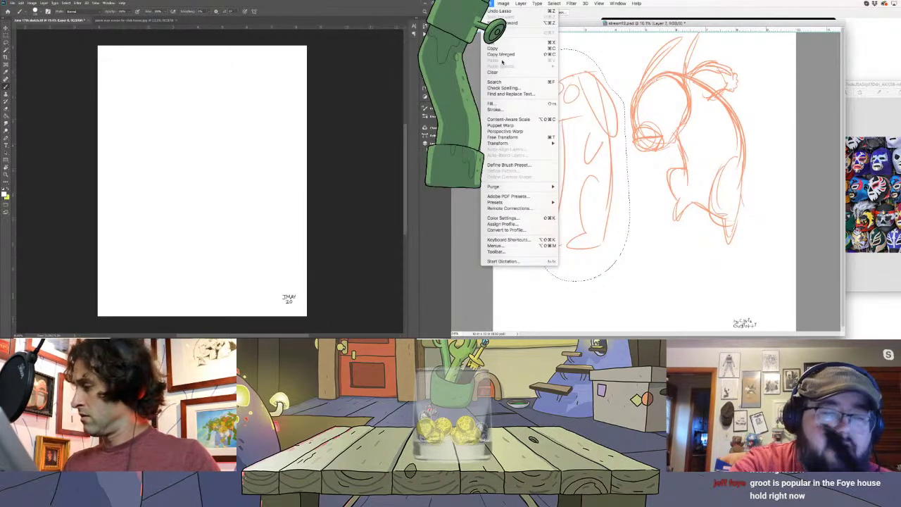
{"action": "left_click", "coordinate": [504, 73]}
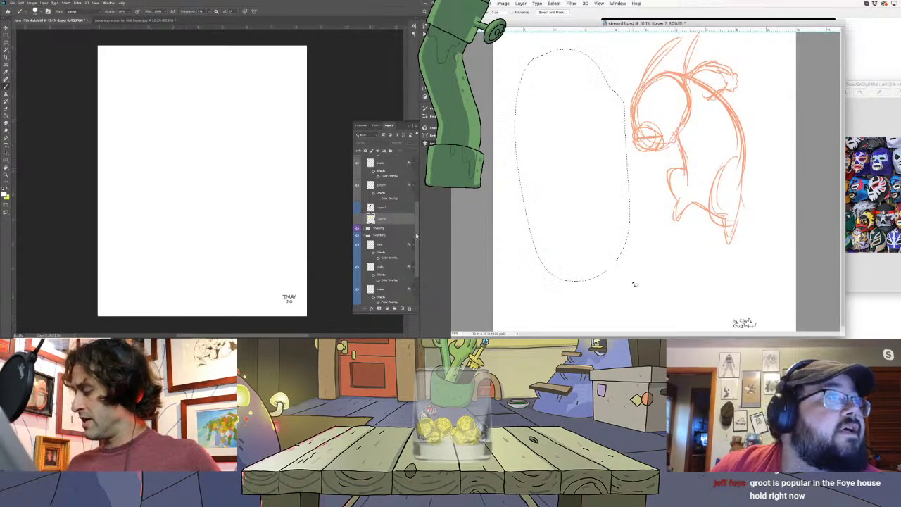
{"action": "scroll", "coordinate": [416, 244], "scroll_direction": "down", "scroll_amount": 2}
{"action": "scroll", "coordinate": [405, 257], "scroll_direction": "down", "scroll_amount": 1}
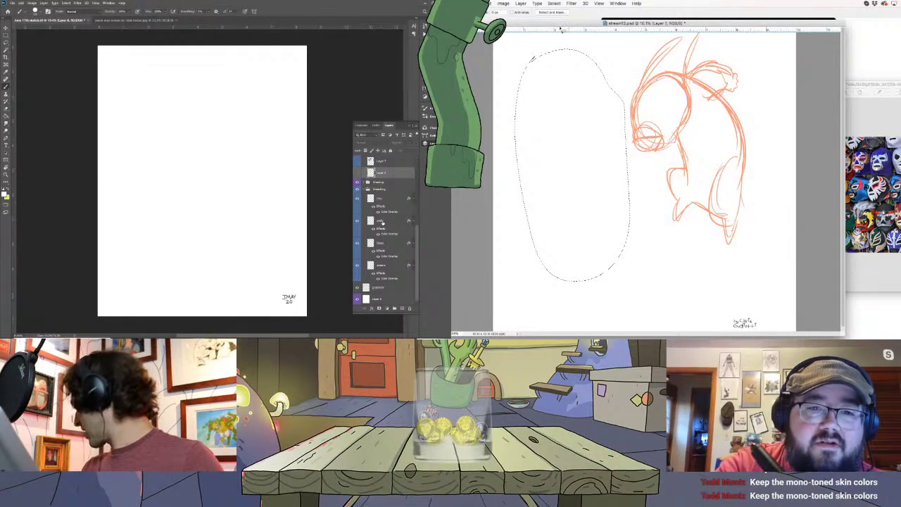
{"action": "left_click", "coordinate": [555, 4]}
{"action": "left_click", "coordinate": [563, 23]}
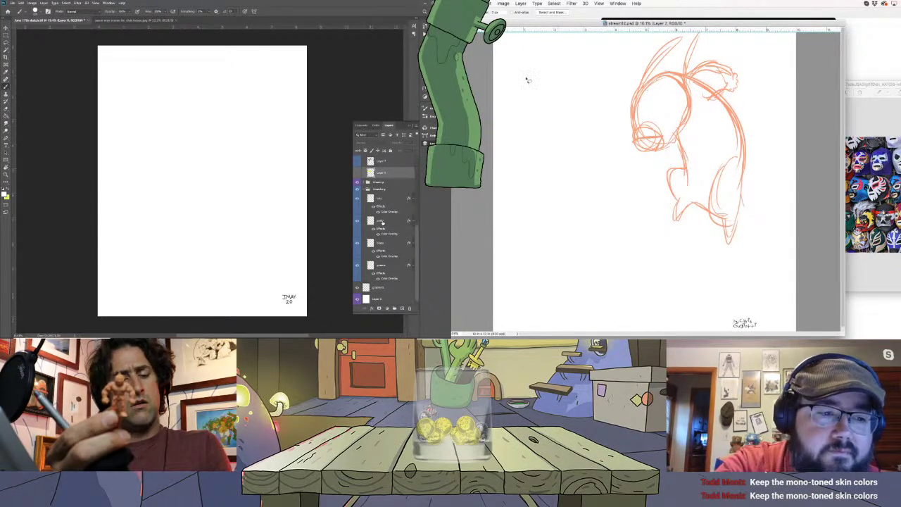
Move the orange figure left and down, then add strokes through its body and right side
{"action": "key", "text": "b"}
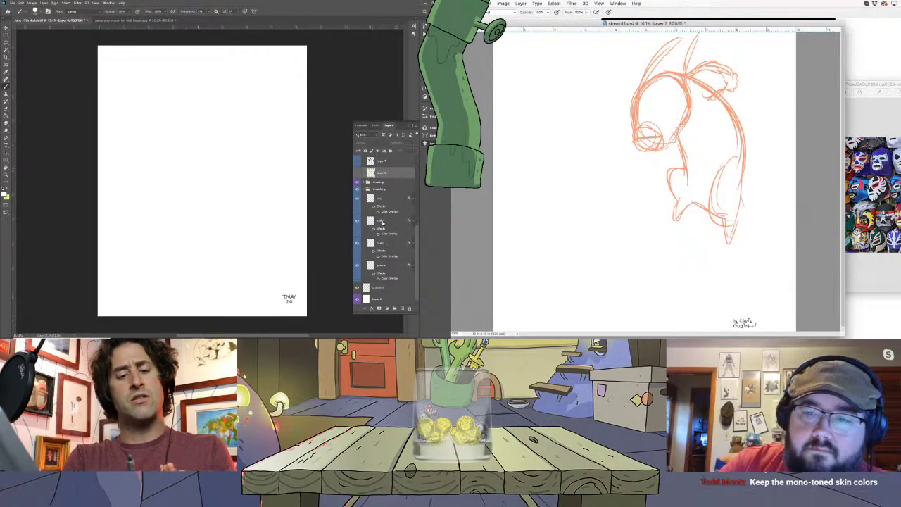
{"action": "key", "text": "v"}
{"action": "left_click_drag", "start_coordinate": [734, 156], "coordinate": [679, 202]}
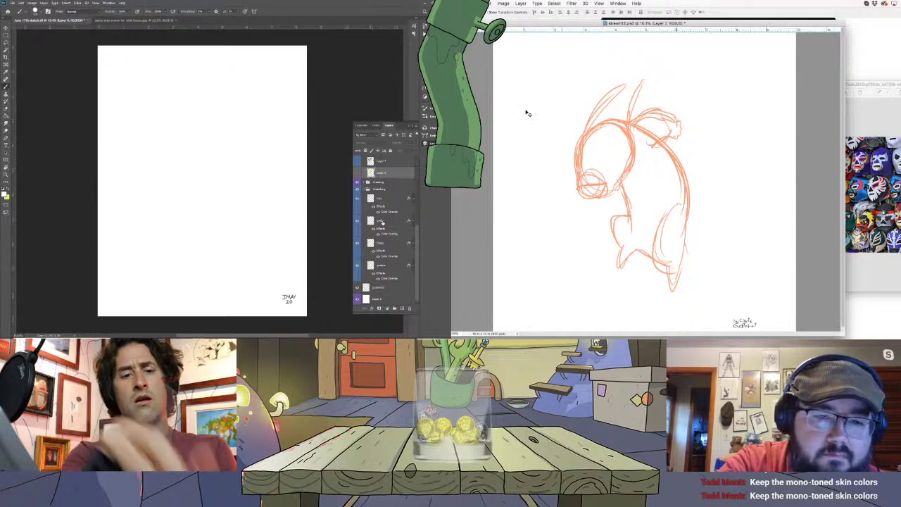
{"action": "key", "text": "b"}
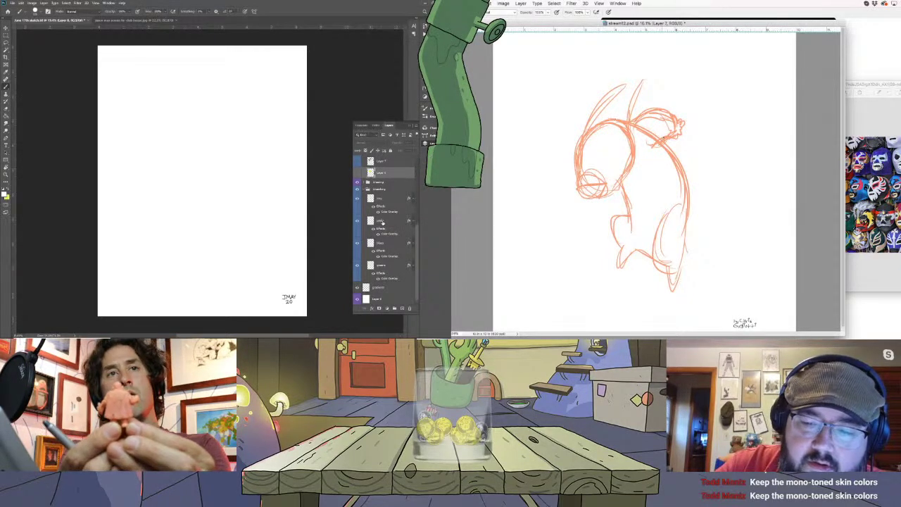
{"action": "left_click_drag", "start_coordinate": [629, 186], "coordinate": [625, 257]}
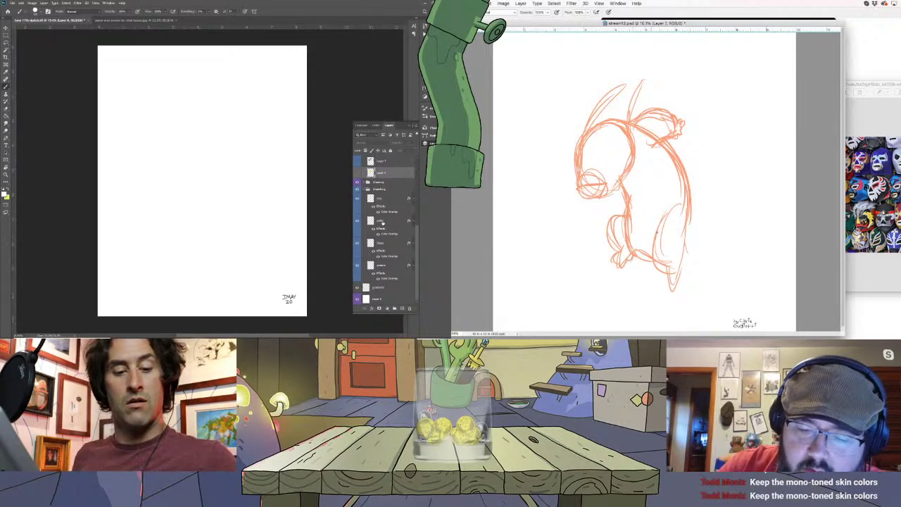
{"action": "left_click_drag", "start_coordinate": [661, 221], "coordinate": [650, 256]}
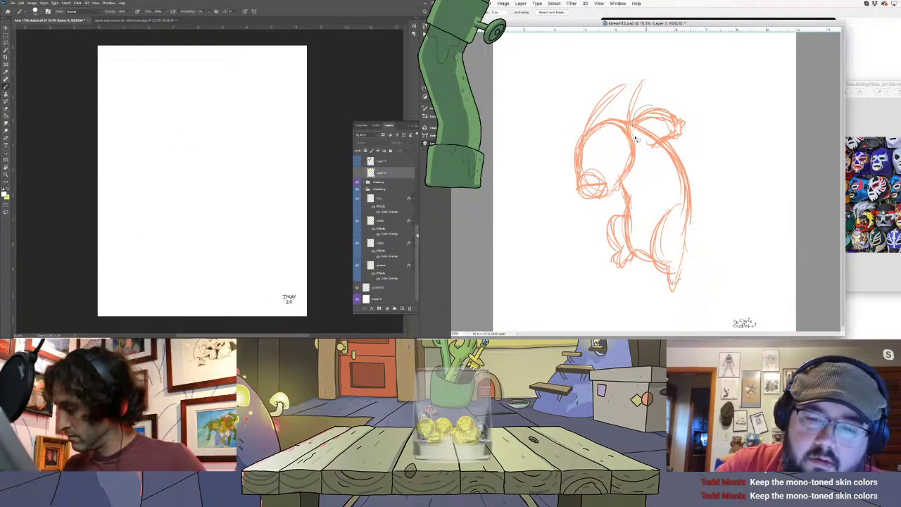
{"action": "scroll", "coordinate": [419, 224], "scroll_direction": "up", "scroll_amount": 2}
{"action": "scroll", "coordinate": [419, 224], "scroll_direction": "down", "scroll_amount": 2}
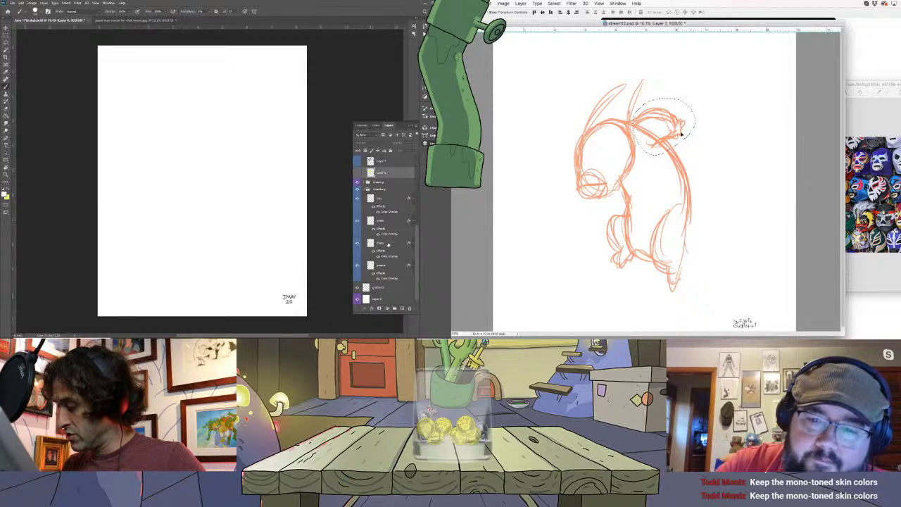
{"action": "left_click", "coordinate": [386, 243]}
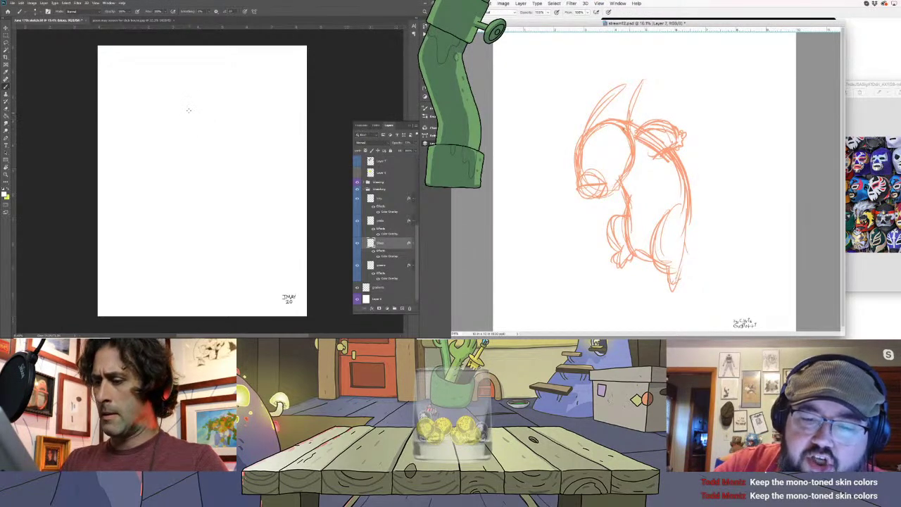
Extend a pencil arc on the Shape layer to begin the muscular figure
{"action": "left_click_drag", "start_coordinate": [187, 108], "coordinate": [185, 153]}
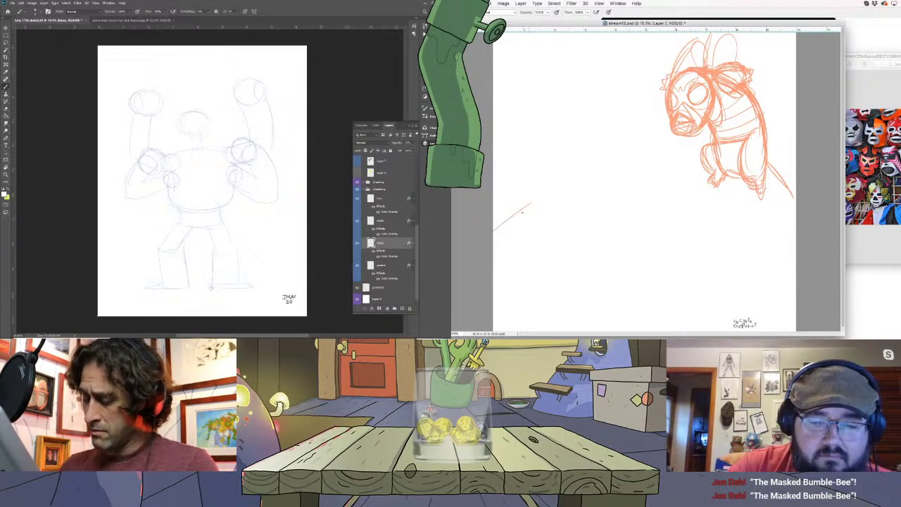
Draw a boot outline on the right leg and rework the right fist with circular strokes
{"action": "left_click_drag", "start_coordinate": [211, 288], "coordinate": [211, 250]}
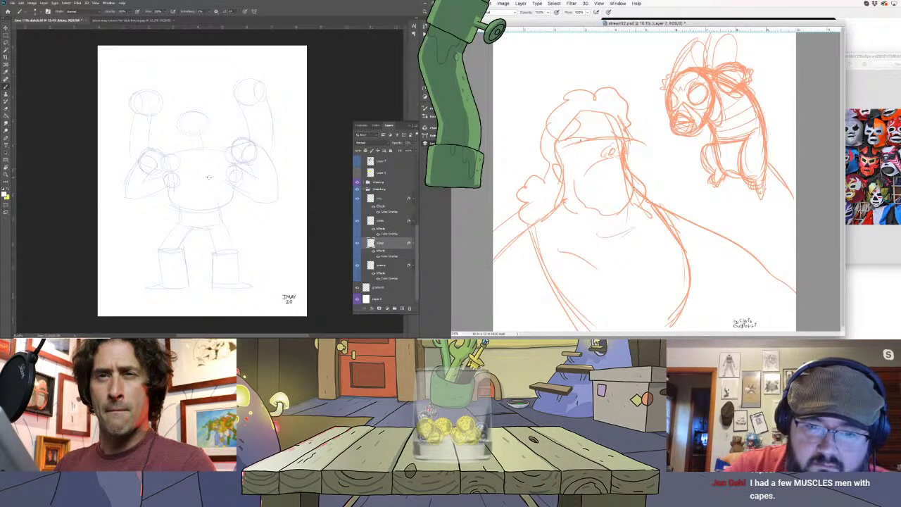
{"action": "left_click_drag", "start_coordinate": [253, 146], "coordinate": [239, 176]}
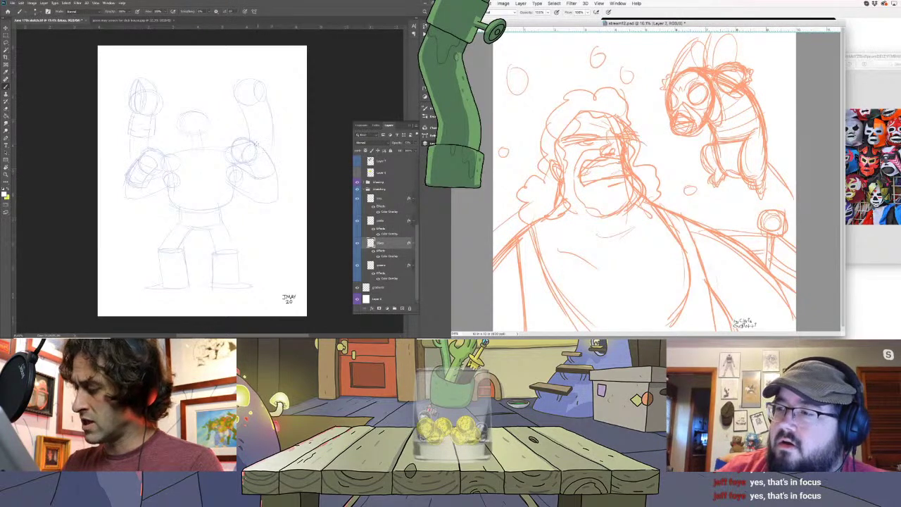
Fade the orange sketch, add a stroke by the raised arm, and redraw the belt buckle circle boldly
{"action": "key", "text": "5"}
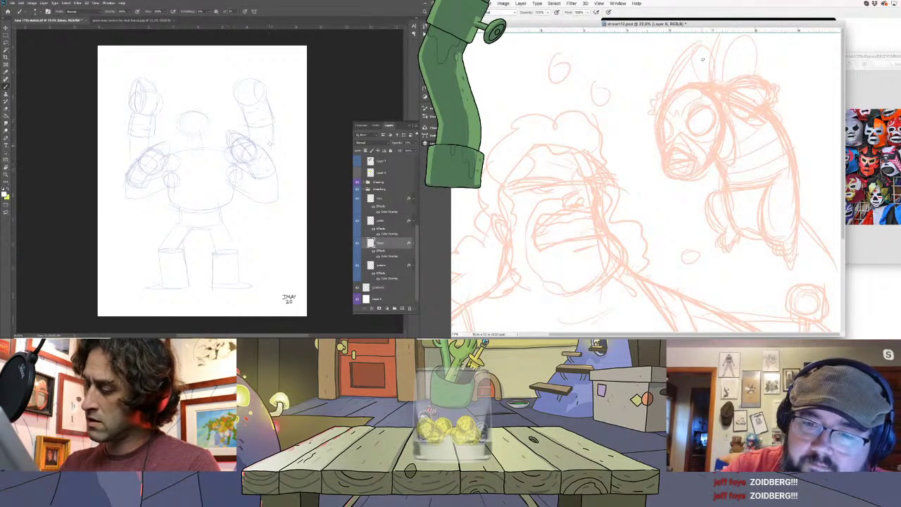
{"action": "left_click_drag", "start_coordinate": [232, 86], "coordinate": [231, 69]}
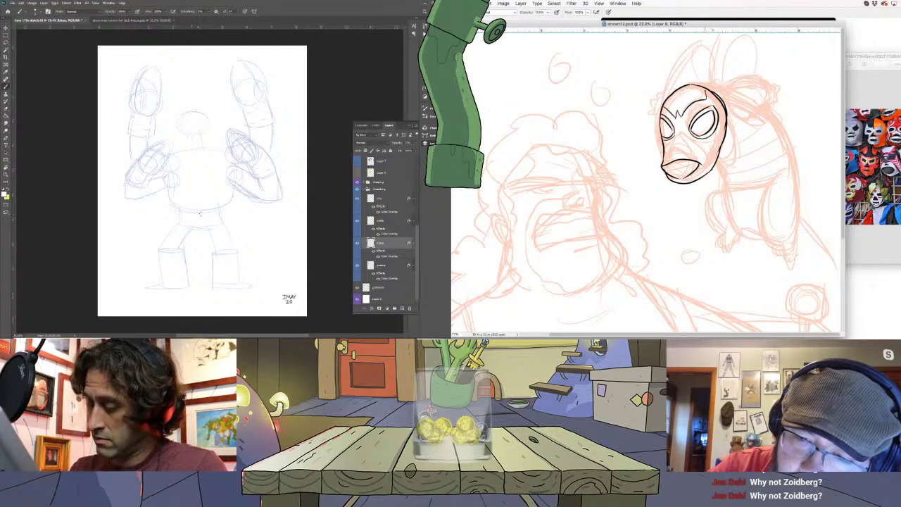
{"action": "left_click_drag", "start_coordinate": [189, 205], "coordinate": [191, 205]}
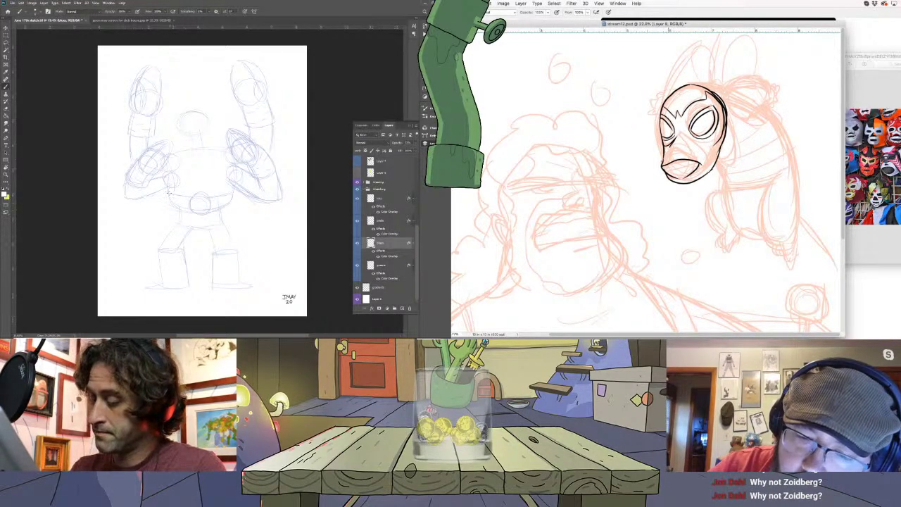
{"action": "key", "text": "ctrl+z"}
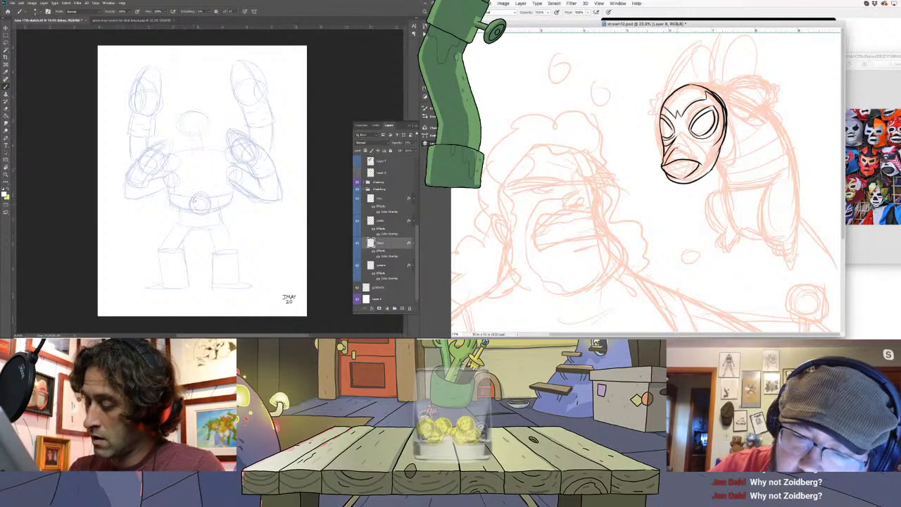
{"action": "left_click_drag", "start_coordinate": [209, 197], "coordinate": [215, 199]}
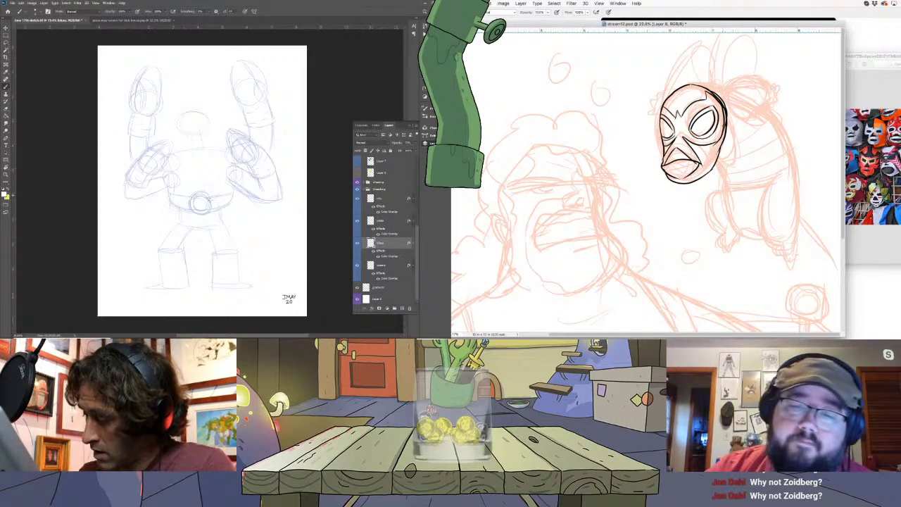
Darken the robot's head lines and add a second eye circle on its face
{"action": "left_click", "coordinate": [490, 3]}
{"action": "key", "text": "Escape"}
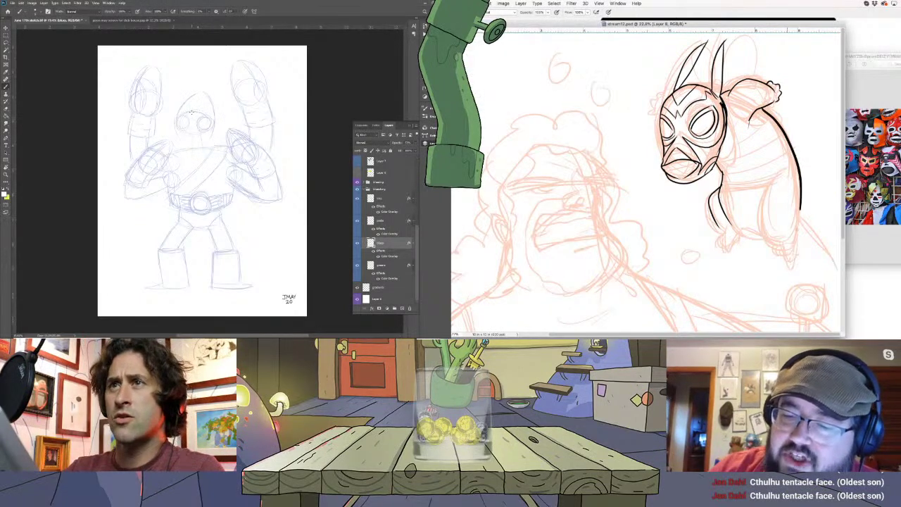
{"action": "left_click_drag", "start_coordinate": [191, 111], "coordinate": [206, 125]}
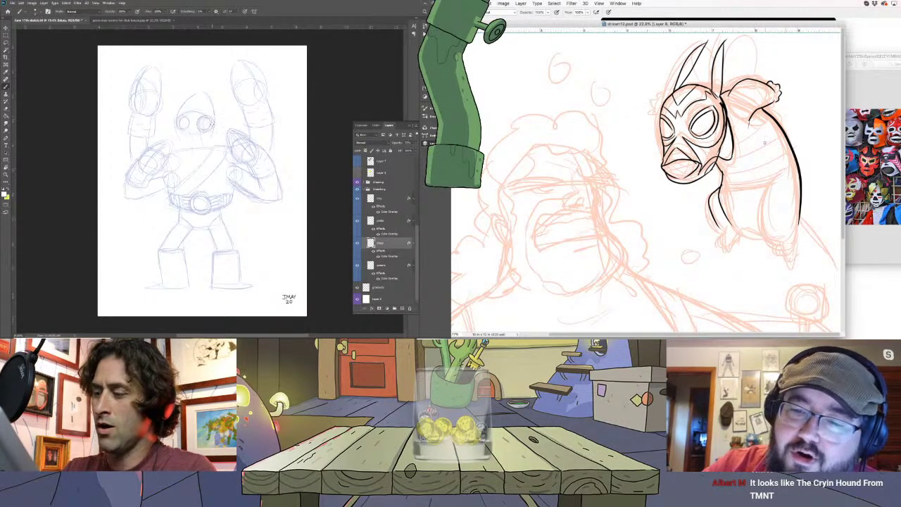
{"action": "left_click_drag", "start_coordinate": [206, 121], "coordinate": [209, 117]}
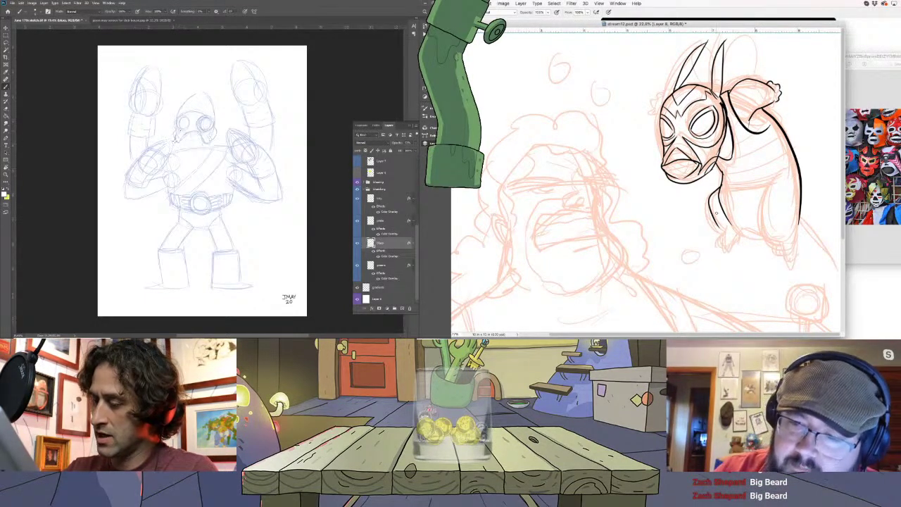
Ink a line beside the luchador's neck and shoulder, then step back its upper pieces
{"action": "left_click_drag", "start_coordinate": [721, 190], "coordinate": [732, 230]}
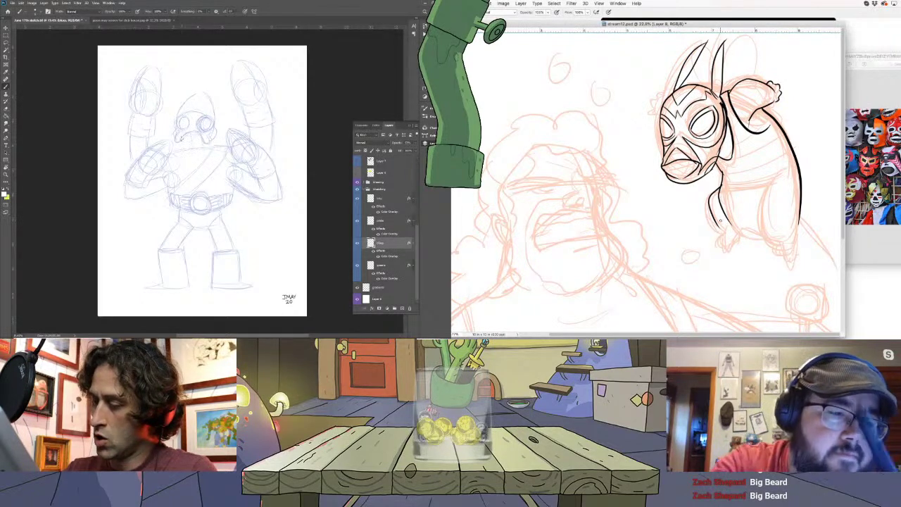
{"action": "left_click", "coordinate": [467, 12]}
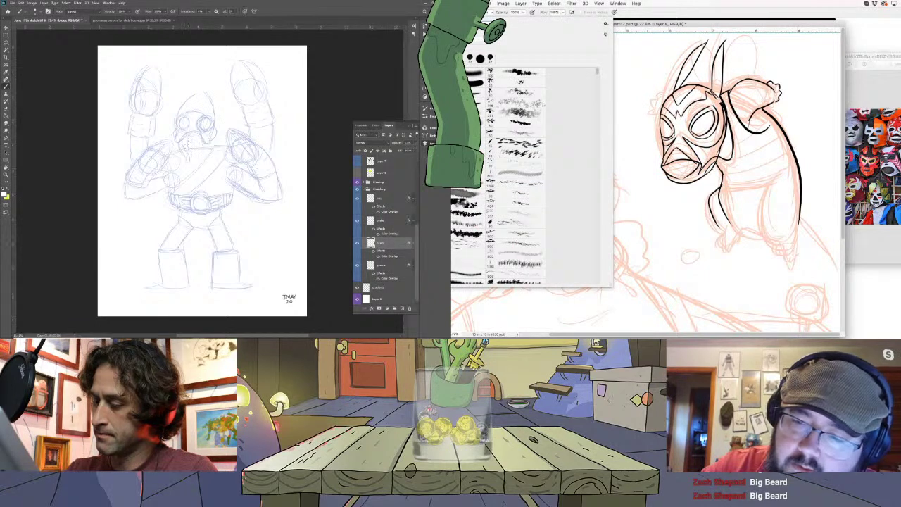
{"action": "left_click", "coordinate": [729, 96]}
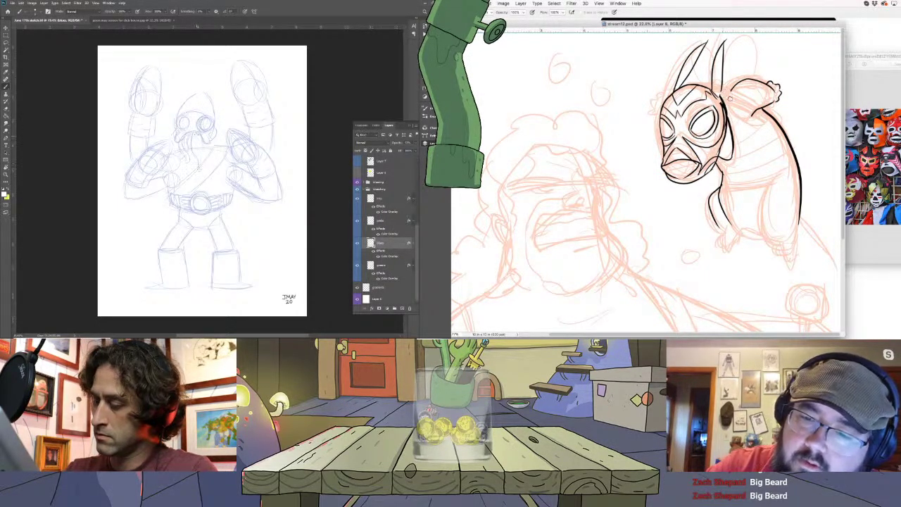
{"action": "key", "text": "ctrl+alt+z"}
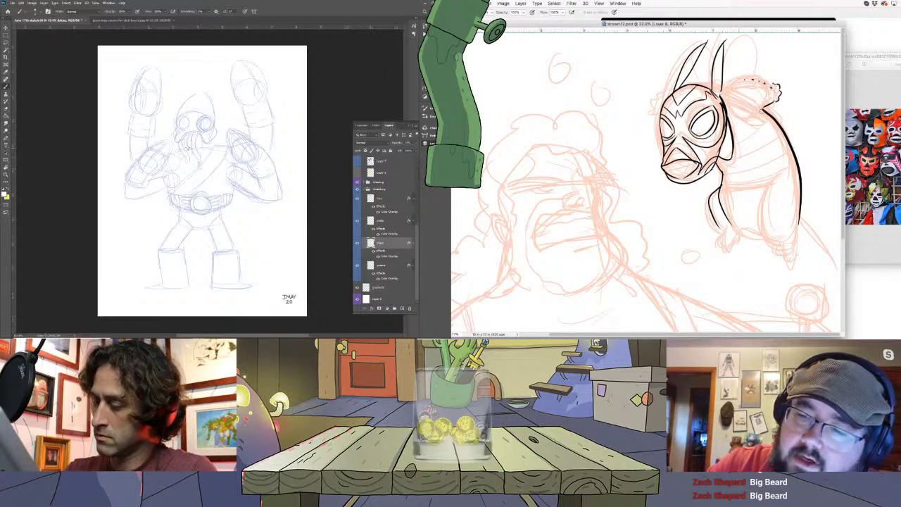
{"action": "key", "text": "ctrl+alt+z"}
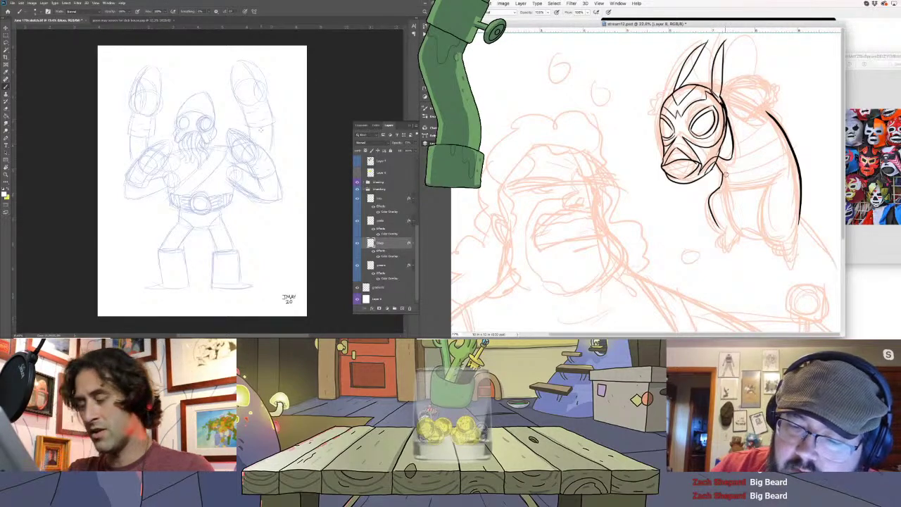
Replace the lower back stroke with two ink lines curving down below the mask's chin
{"action": "key", "text": "ctrl+z"}
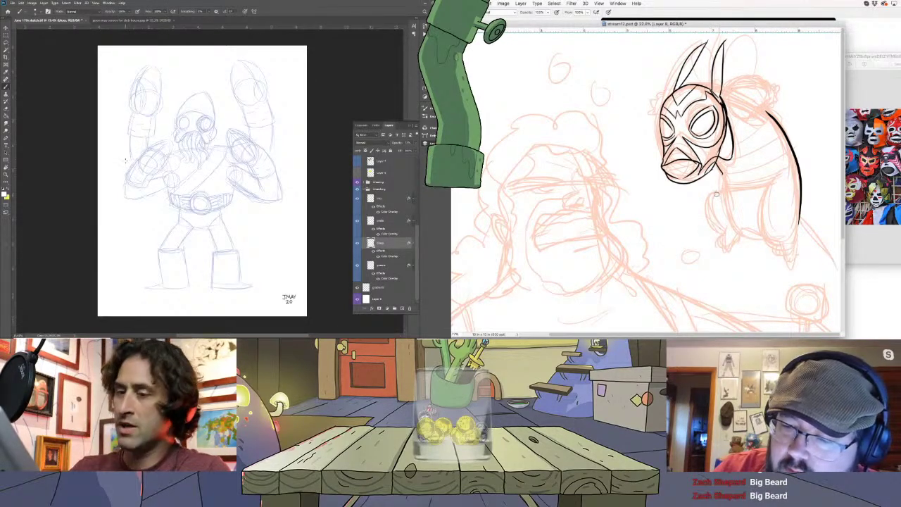
{"action": "key", "text": "ctrl+z"}
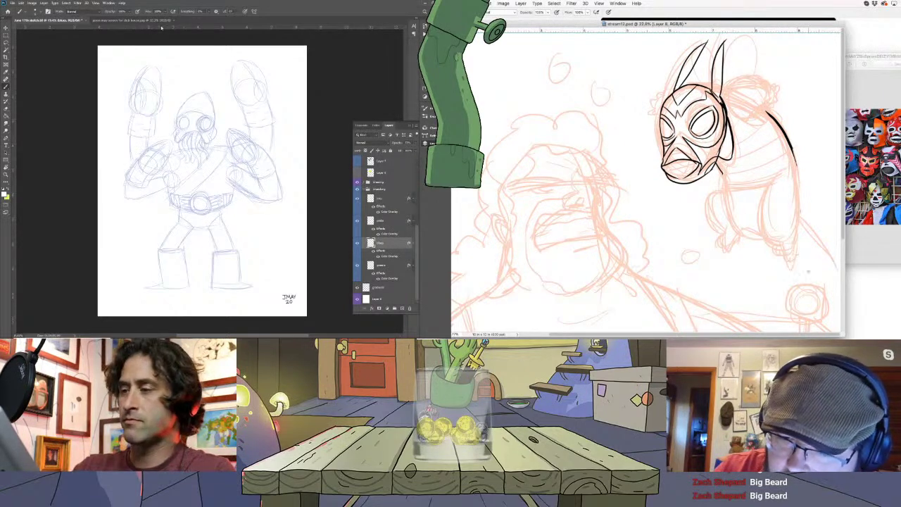
{"action": "mouse_move", "coordinate": [725, 172]}
{"action": "left_mouse_down"}
{"action": "mouse_move", "coordinate": [756, 166]}
{"action": "mouse_move", "coordinate": [707, 185]}
{"action": "mouse_move", "coordinate": [711, 227]}
{"action": "left_mouse_up"}
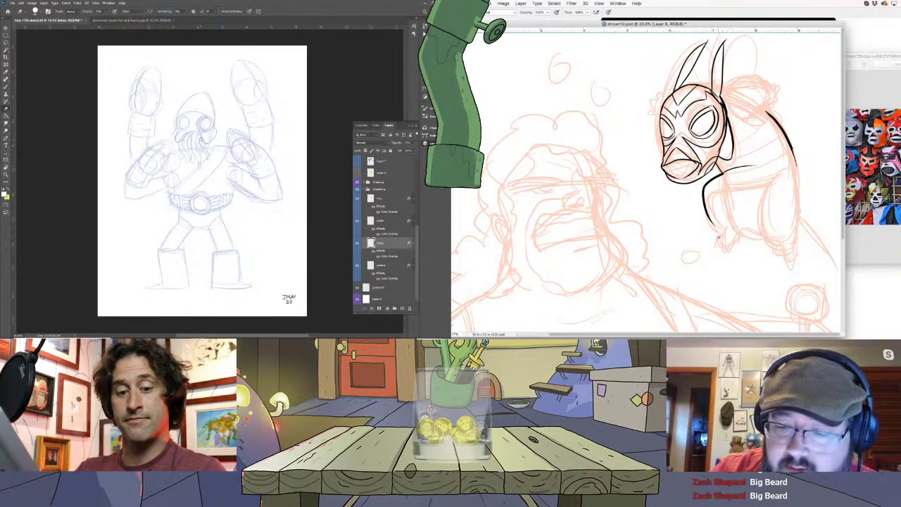
{"action": "left_click_drag", "start_coordinate": [706, 187], "coordinate": [703, 225]}
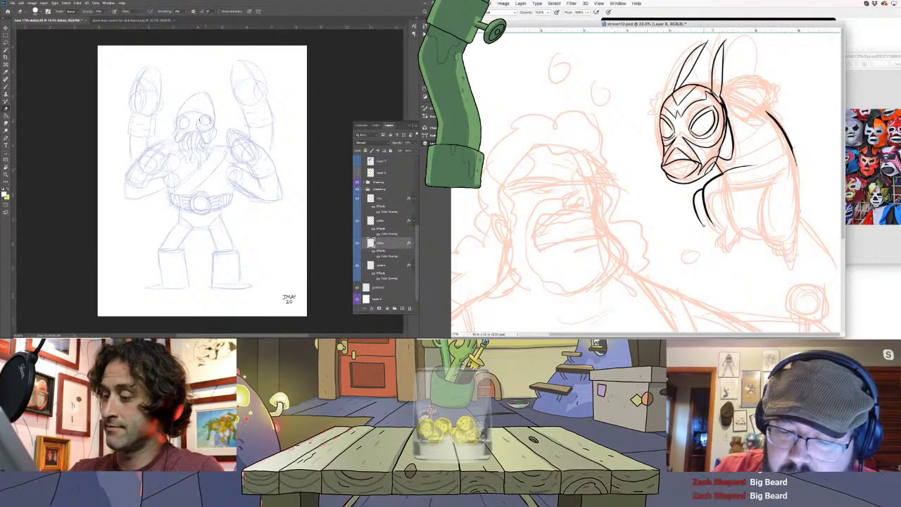
Ink a small fist curl, extend the back line down, and join it to a belly curve
{"action": "key", "text": "e"}
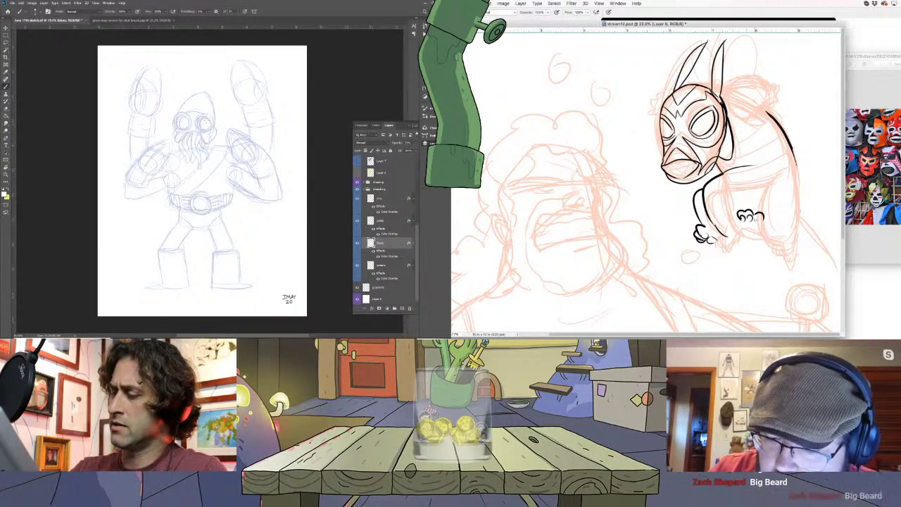
{"action": "left_click_drag", "start_coordinate": [754, 219], "coordinate": [759, 224]}
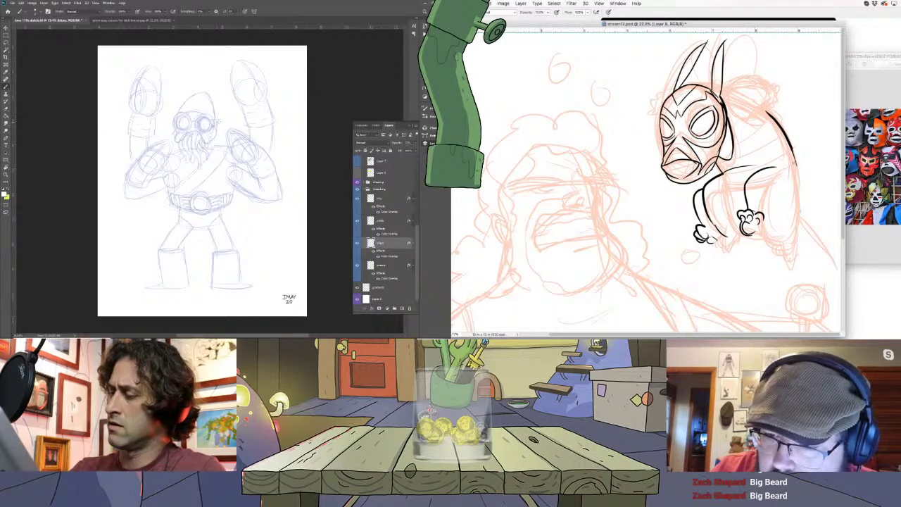
{"action": "left_click_drag", "start_coordinate": [792, 147], "coordinate": [778, 243]}
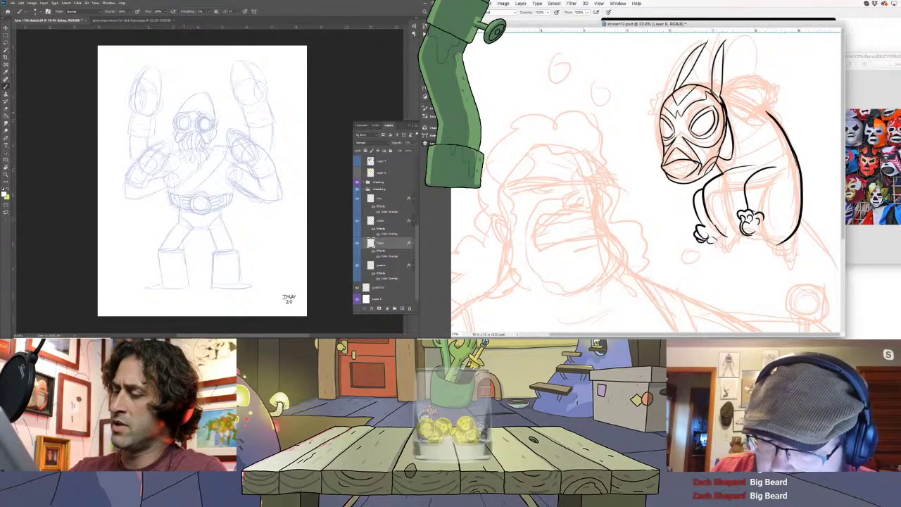
{"action": "left_click_drag", "start_coordinate": [697, 201], "coordinate": [785, 242]}
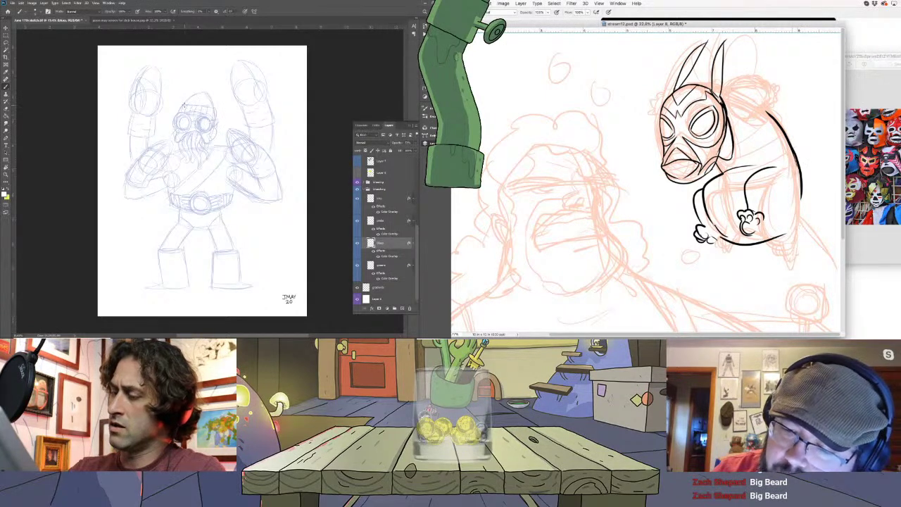
{"action": "mouse_move", "coordinate": [802, 169]}
{"action": "left_mouse_down"}
{"action": "mouse_move", "coordinate": [800, 207]}
{"action": "mouse_move", "coordinate": [782, 238]}
{"action": "left_mouse_up"}
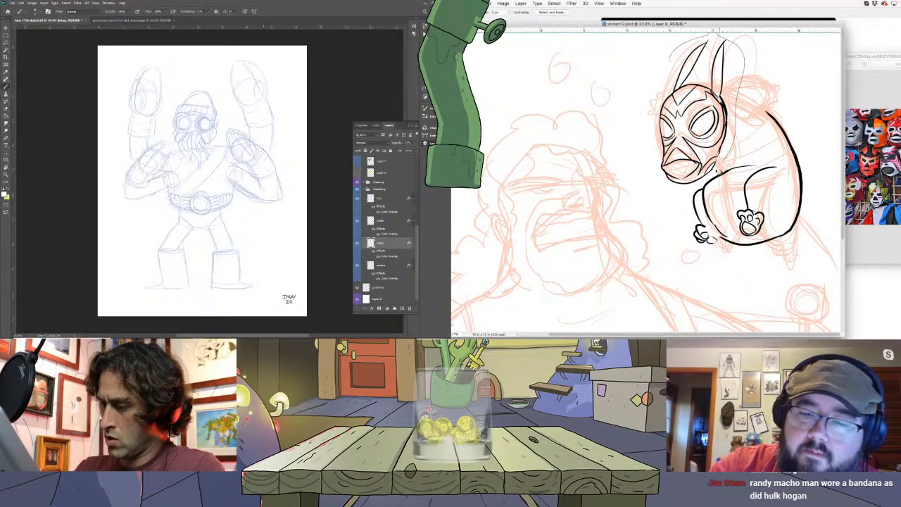
Lasso the inked mask head and move it up and to the right
{"action": "key", "text": "ctrl+c"}
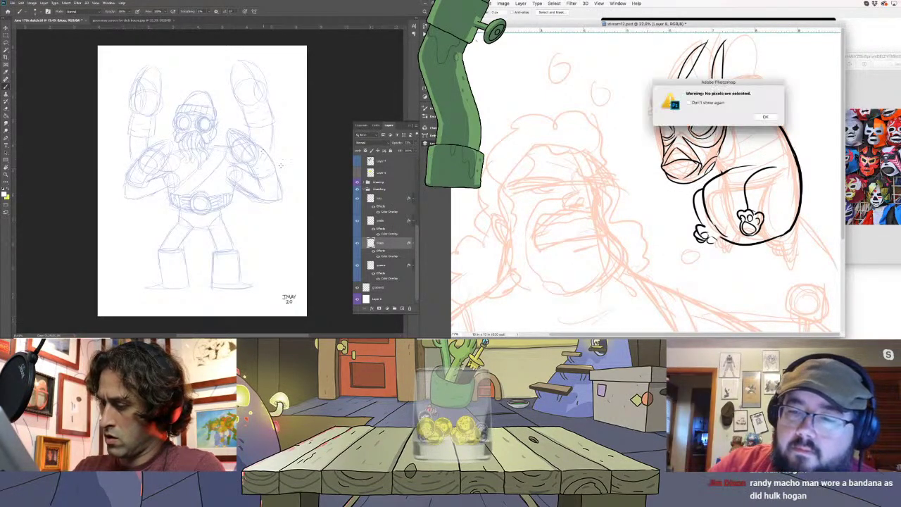
{"action": "key", "text": "Return"}
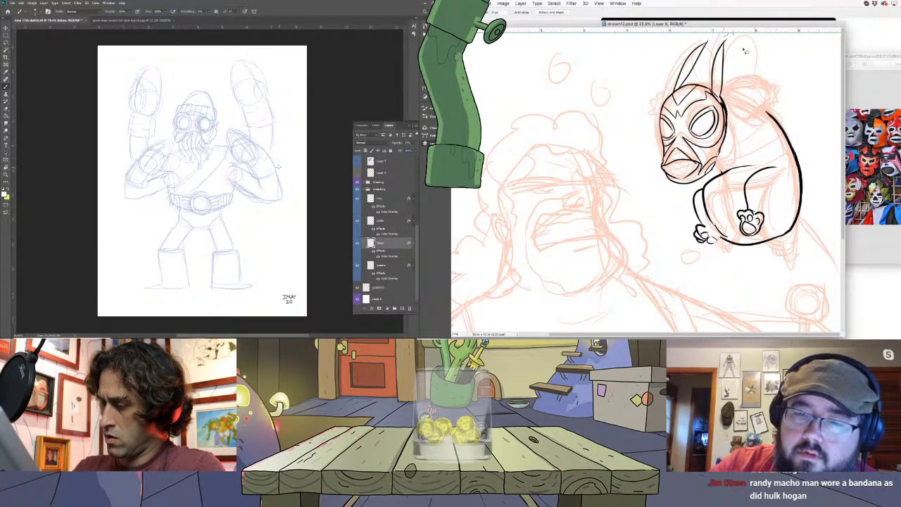
{"action": "left_click_drag", "start_coordinate": [745, 50], "coordinate": [741, 41]}
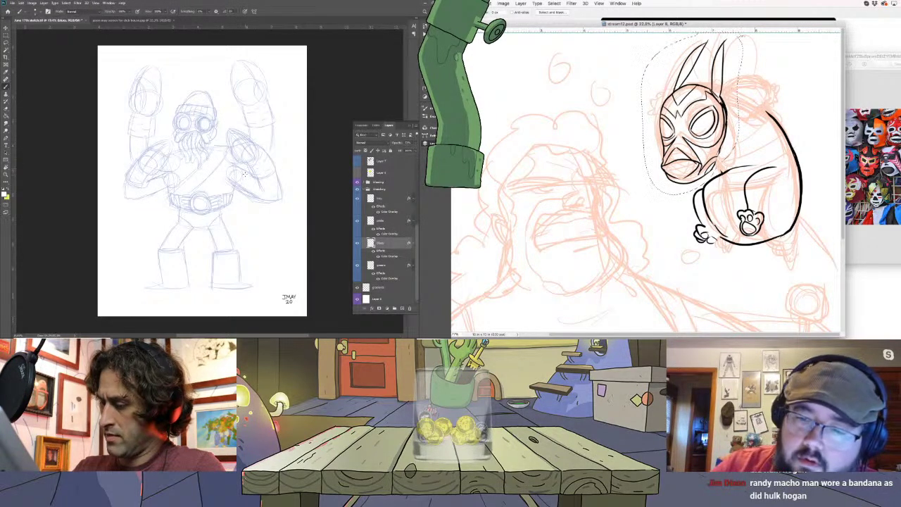
{"action": "key", "text": "v"}
{"action": "left_click_drag", "start_coordinate": [711, 127], "coordinate": [735, 118]}
{"action": "key", "text": "ctrl+d"}
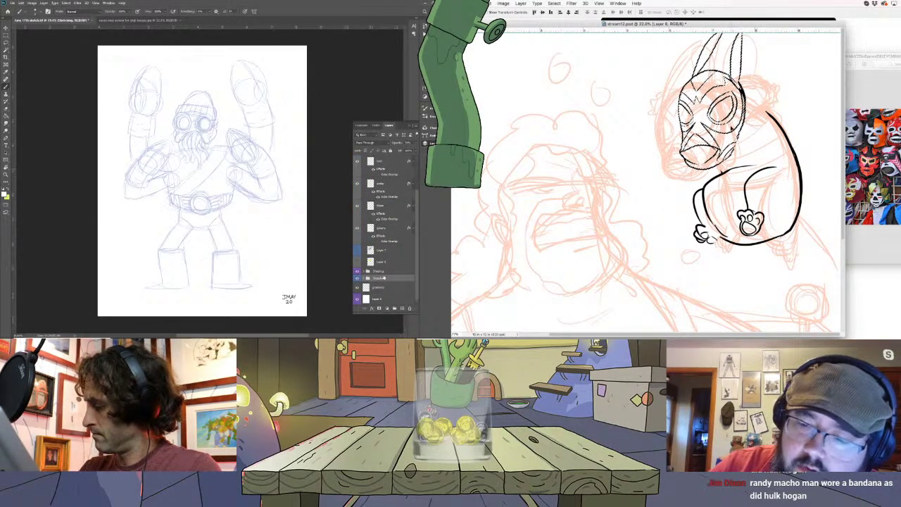
Lower the Sketching layer's opacity and apply a transform to the left robot sketch
{"action": "left_click", "coordinate": [409, 143]}
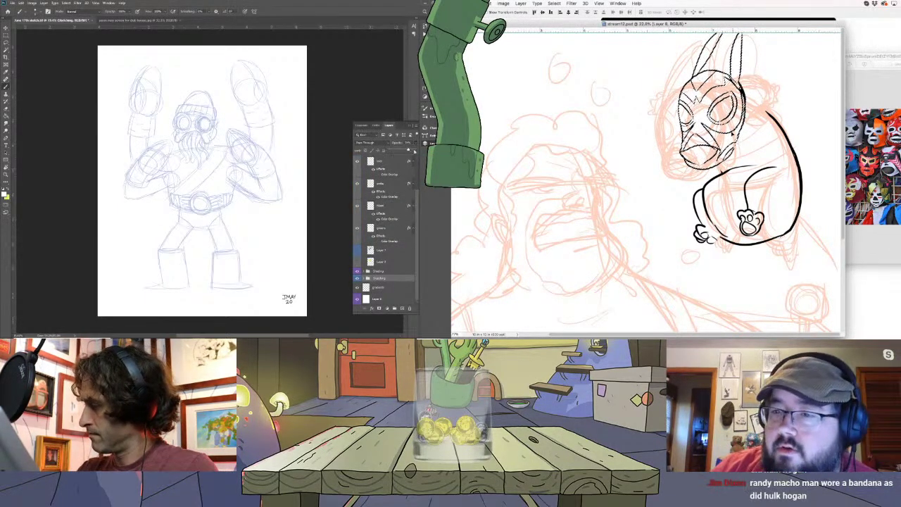
{"action": "left_click_drag", "start_coordinate": [403, 150], "coordinate": [393, 150]}
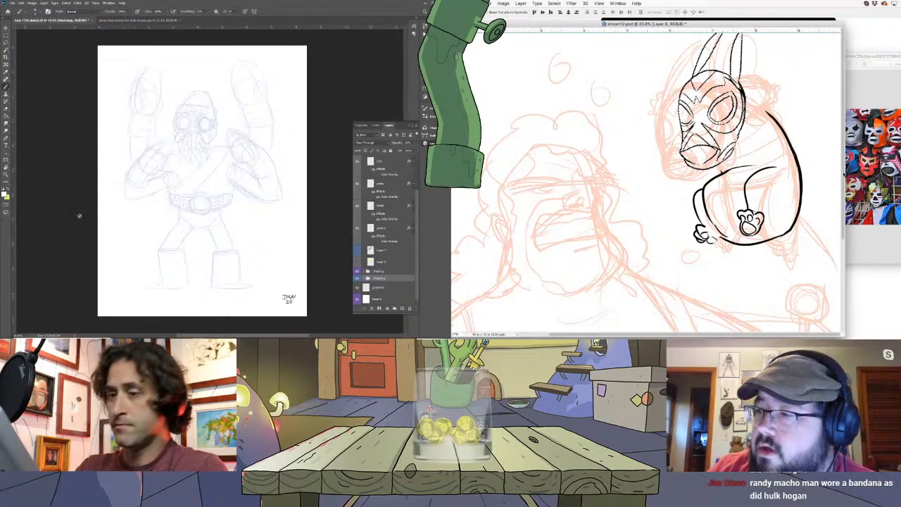
{"action": "left_click", "coordinate": [22, 3]}
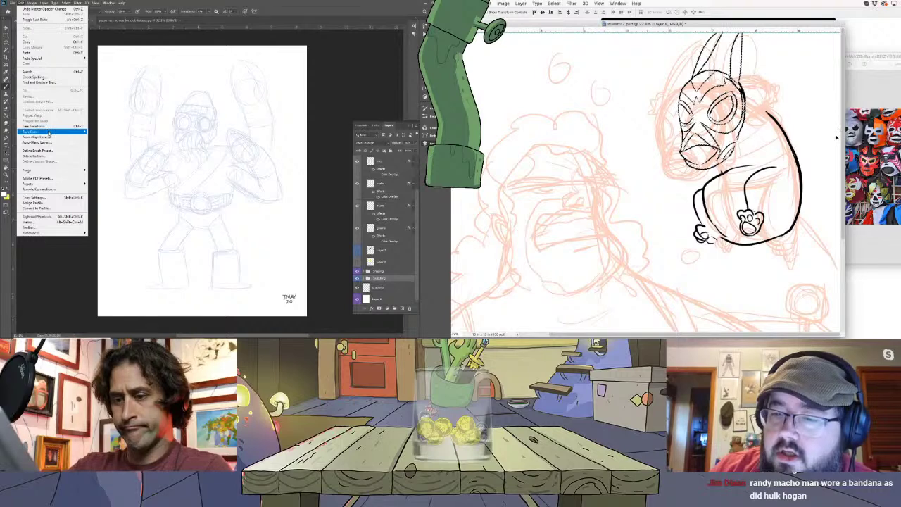
{"action": "mouse_move", "coordinate": [42, 132]}
{"action": "left_click", "coordinate": [103, 219]}
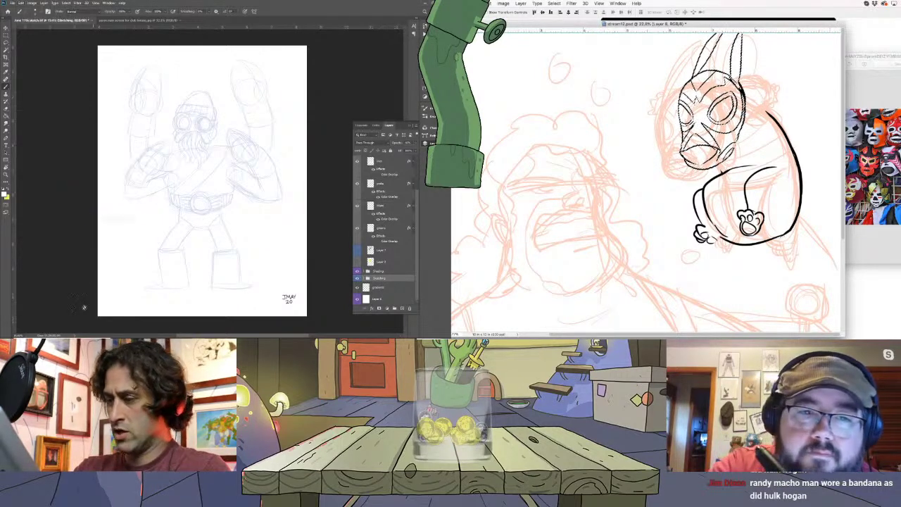
Clear the selection and choose the layer to ink on in the Layers panel
{"action": "left_click", "coordinate": [563, 18]}
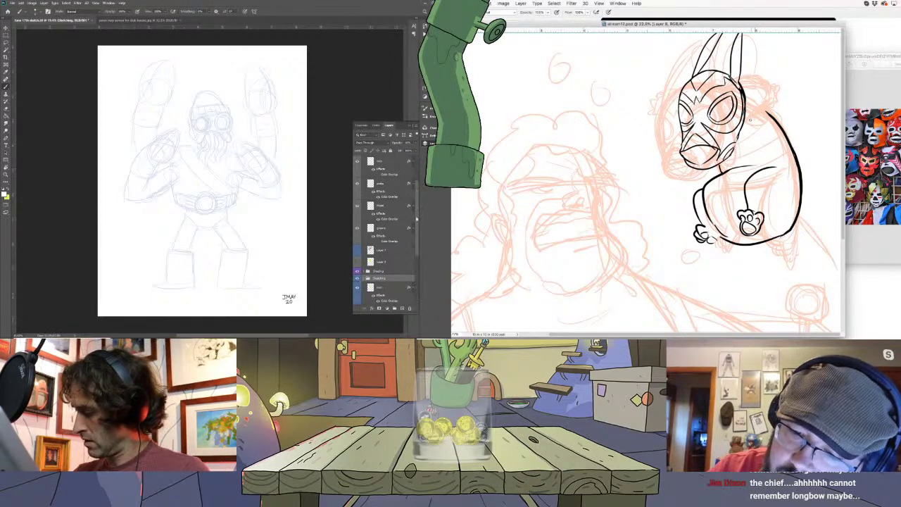
{"action": "scroll", "coordinate": [420, 229], "scroll_direction": "down", "scroll_amount": 2}
{"action": "scroll", "coordinate": [419, 229], "scroll_direction": "down", "scroll_amount": 3}
{"action": "scroll", "coordinate": [420, 229], "scroll_direction": "down", "scroll_amount": 3}
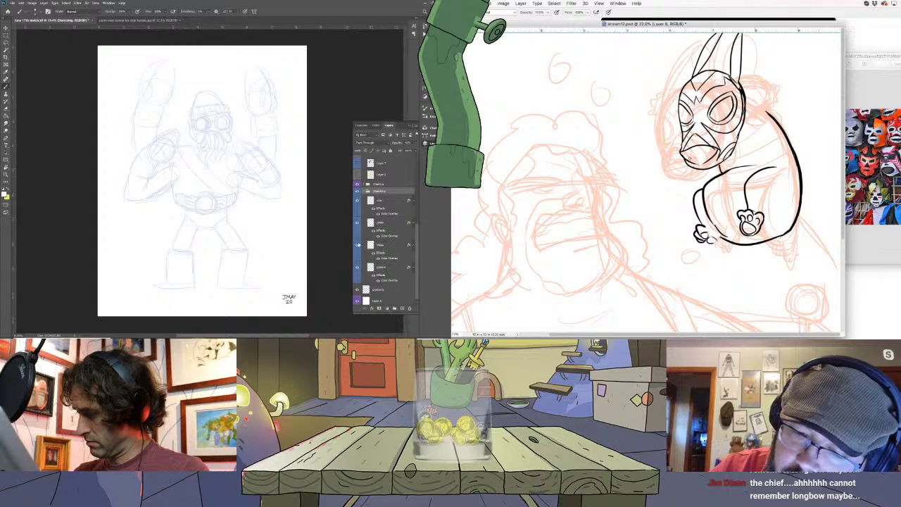
{"action": "left_click", "coordinate": [380, 244]}
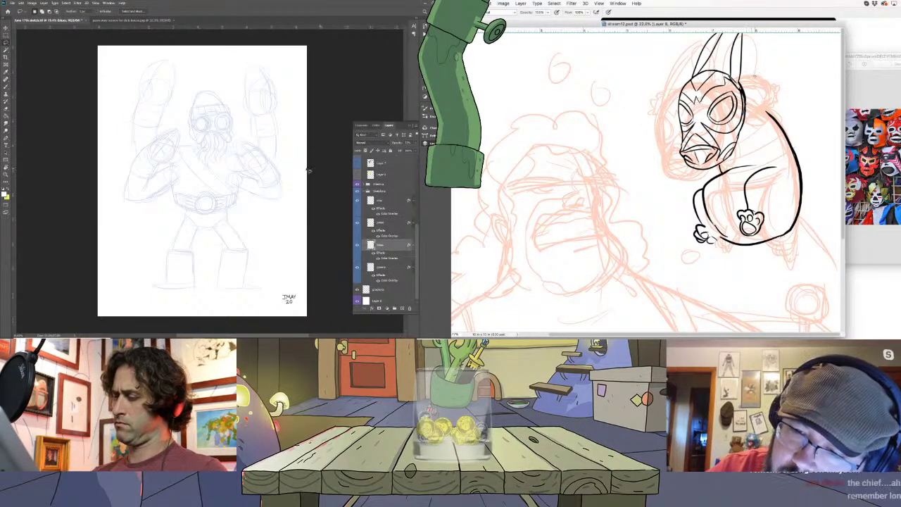
Return to the inking brush and draw a rounded lobed shape right of the head
{"action": "key", "text": "b"}
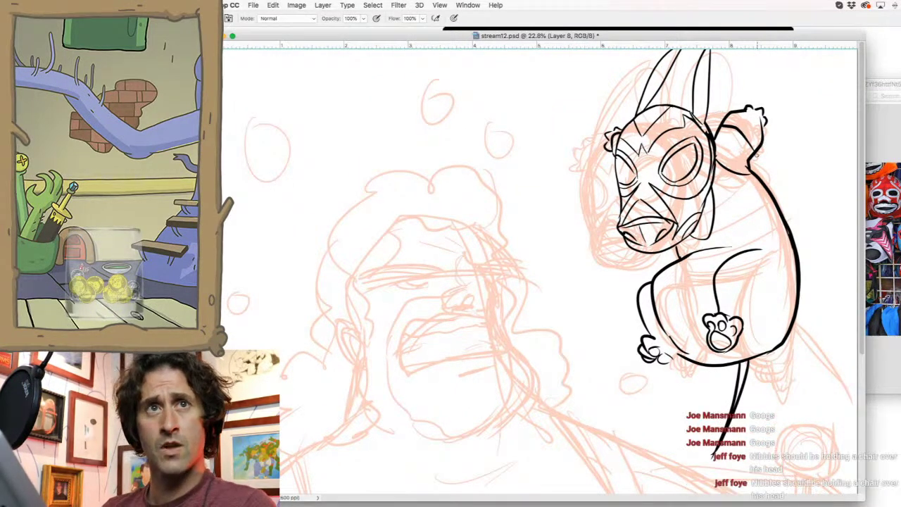
{"action": "mouse_move", "coordinate": [765, 135]}
{"action": "left_mouse_down"}
{"action": "mouse_move", "coordinate": [810, 125]}
{"action": "mouse_move", "coordinate": [771, 174]}
{"action": "left_mouse_up"}
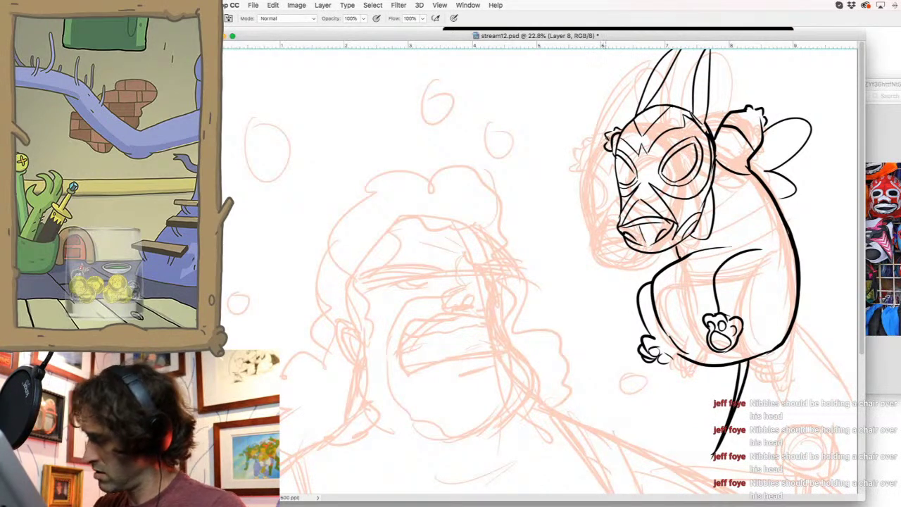
Ink the angular chair shape jutting left from the luchador's head, with inner and underside lines
{"action": "left_click_drag", "start_coordinate": [606, 136], "coordinate": [501, 124]}
{"action": "left_click_drag", "start_coordinate": [604, 144], "coordinate": [502, 129]}
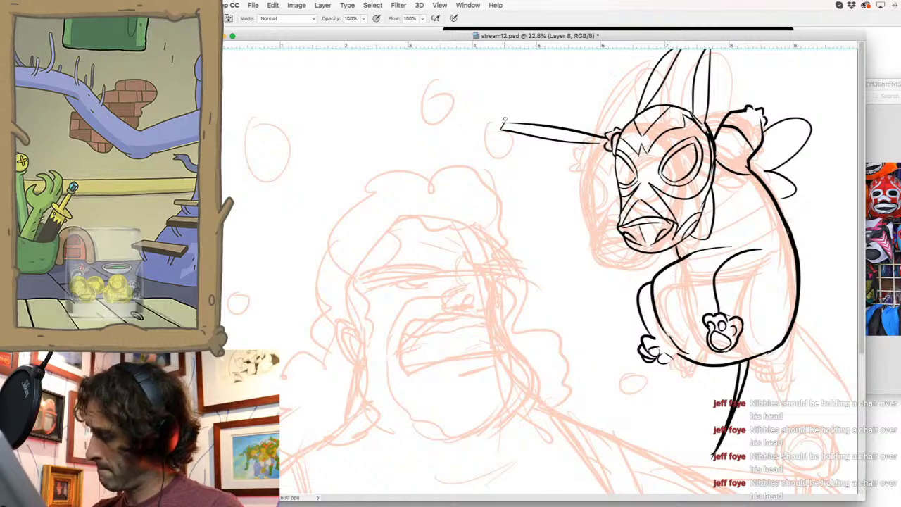
{"action": "left_click_drag", "start_coordinate": [502, 127], "coordinate": [575, 76]}
{"action": "mouse_move", "coordinate": [558, 127]}
{"action": "left_mouse_down"}
{"action": "mouse_move", "coordinate": [601, 89]}
{"action": "mouse_move", "coordinate": [638, 105]}
{"action": "mouse_move", "coordinate": [593, 134]}
{"action": "mouse_move", "coordinate": [560, 127]}
{"action": "mouse_move", "coordinate": [597, 144]}
{"action": "mouse_move", "coordinate": [596, 171]}
{"action": "left_mouse_up"}
{"action": "left_click_drag", "start_coordinate": [556, 148], "coordinate": [598, 168]}
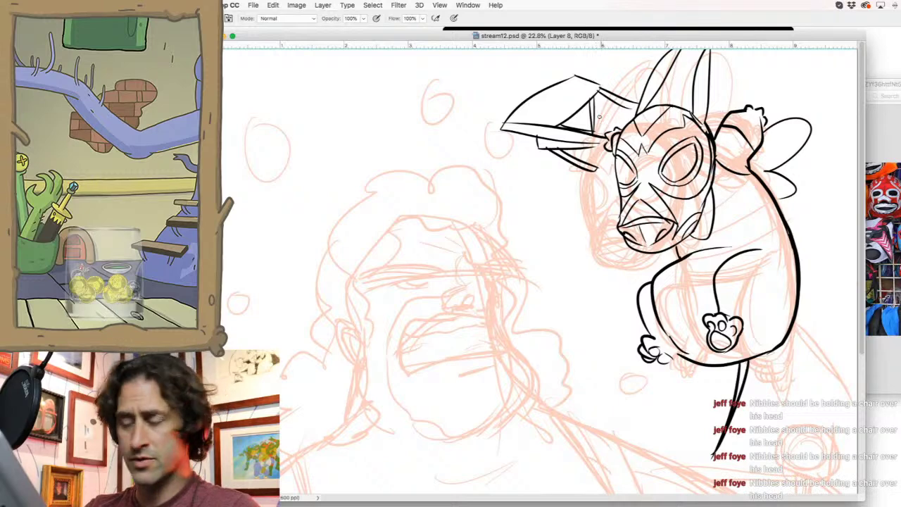
{"action": "mouse_move", "coordinate": [596, 133]}
{"action": "left_mouse_down"}
{"action": "mouse_move", "coordinate": [603, 104]}
{"action": "mouse_move", "coordinate": [627, 117]}
{"action": "left_mouse_up"}
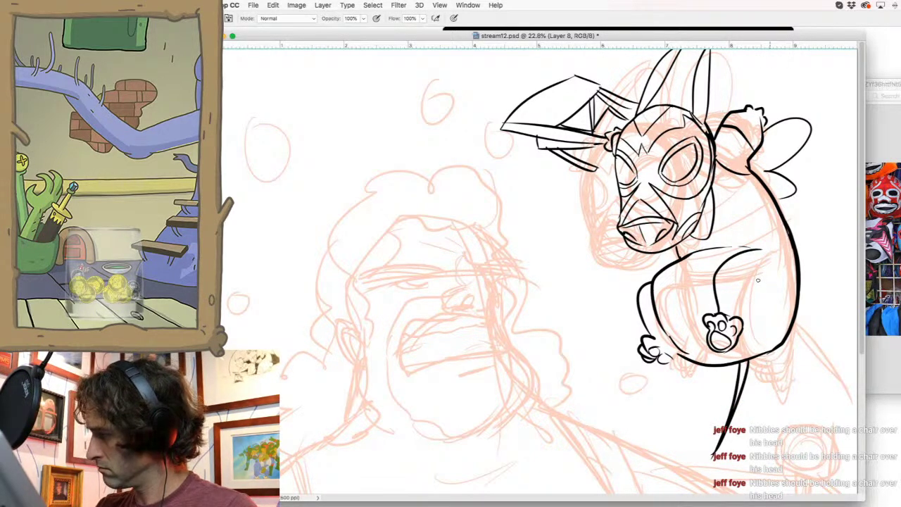
Add ink lines extending the body, across the shoulder, and detailing the paw
{"action": "left_click_drag", "start_coordinate": [760, 248], "coordinate": [790, 276]}
{"action": "mouse_move", "coordinate": [725, 273]}
{"action": "left_mouse_down"}
{"action": "mouse_move", "coordinate": [752, 307]}
{"action": "mouse_move", "coordinate": [743, 335]}
{"action": "left_mouse_up"}
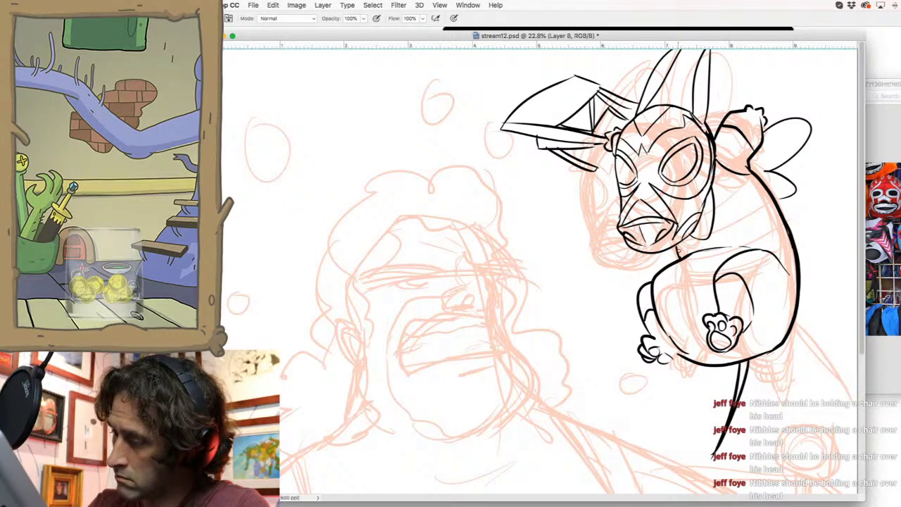
{"action": "left_click_drag", "start_coordinate": [735, 246], "coordinate": [679, 254]}
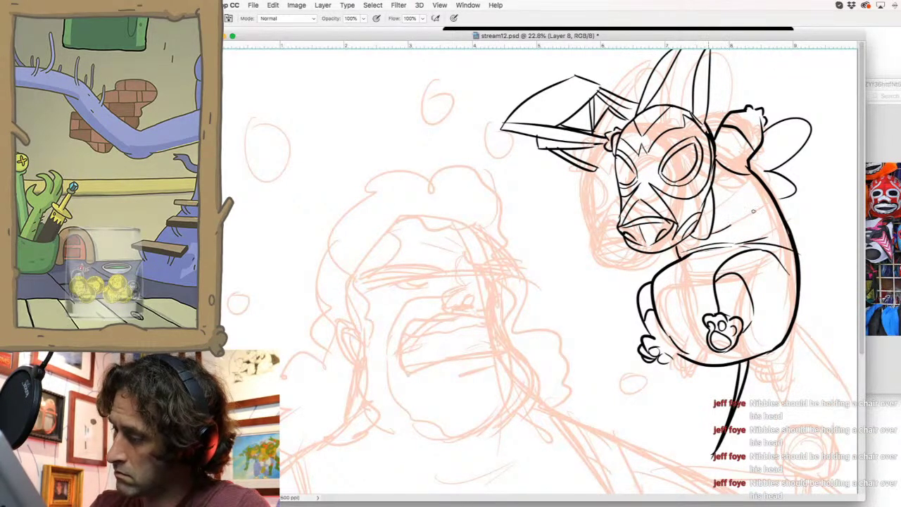
{"action": "left_click_drag", "start_coordinate": [774, 206], "coordinate": [733, 222]}
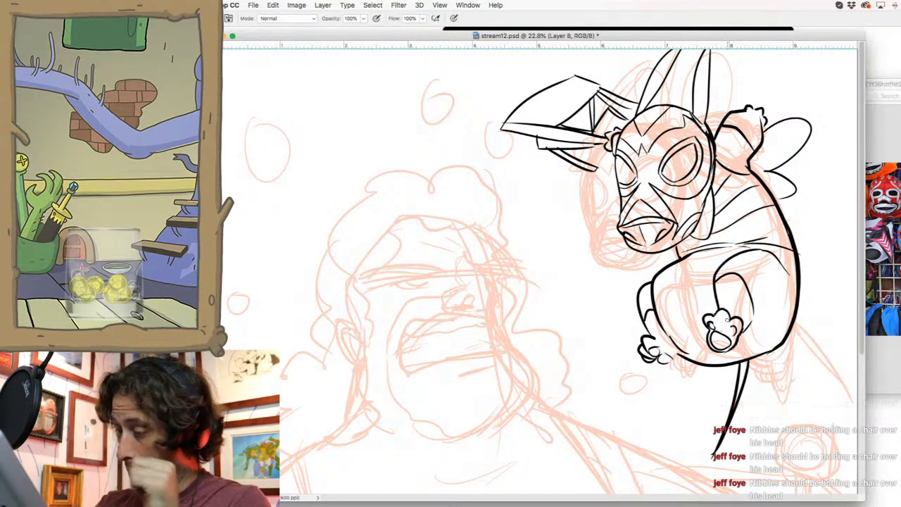
{"action": "left_click_drag", "start_coordinate": [717, 316], "coordinate": [735, 330]}
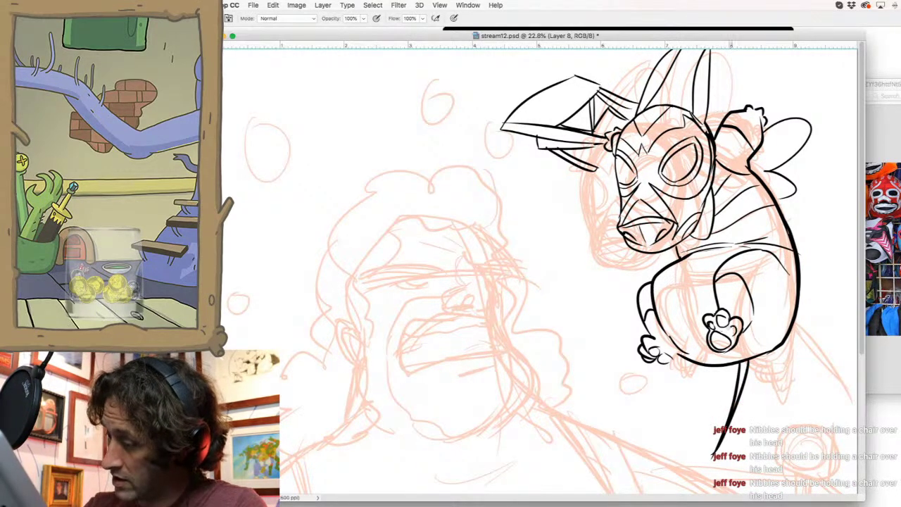
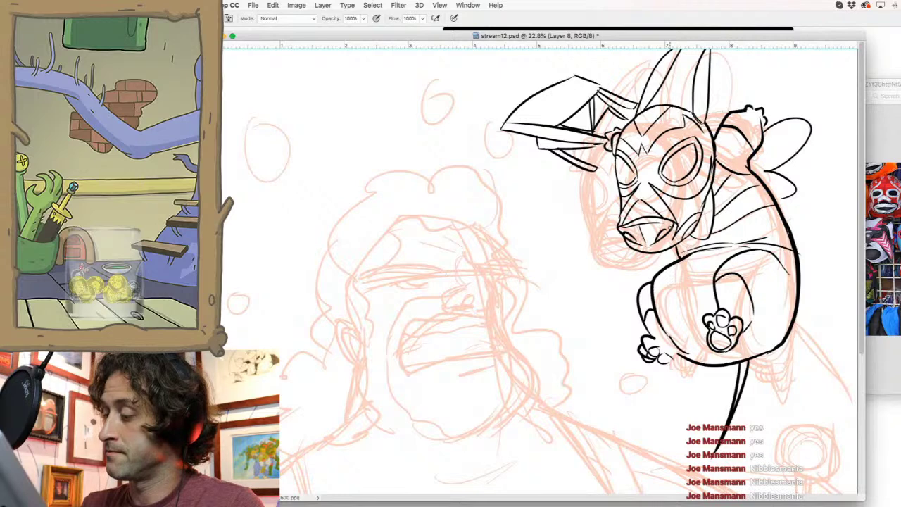
Ink the open-mouthed wrestler's nostril, nose side, and nose bridge with brow line
{"action": "scroll", "coordinate": [852, 266], "scroll_direction": "down", "scroll_amount": 3}
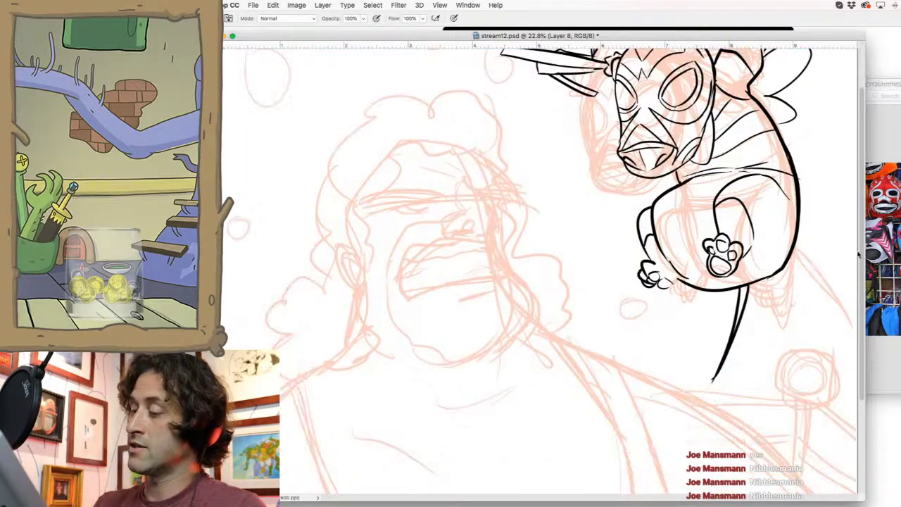
{"action": "scroll", "coordinate": [853, 266], "scroll_direction": "down", "scroll_amount": 3}
{"action": "scroll", "coordinate": [860, 257], "scroll_direction": "up", "scroll_amount": 2}
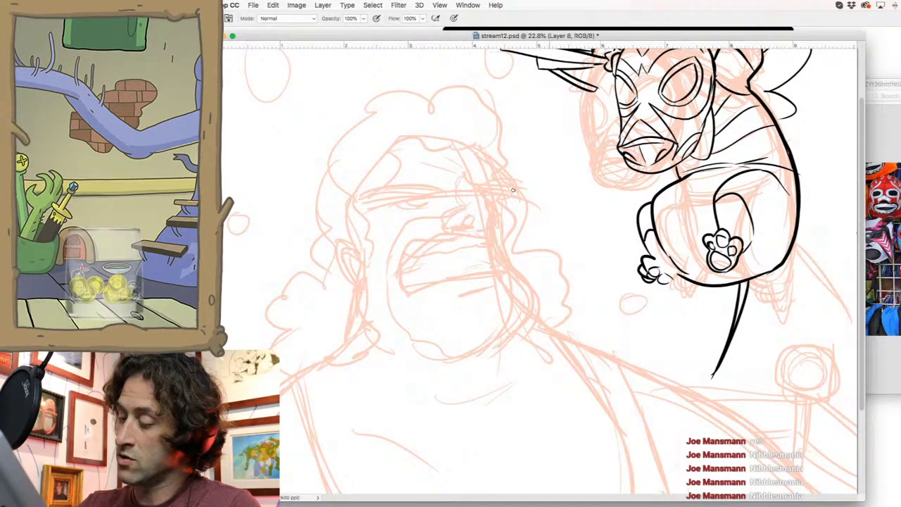
{"action": "mouse_move", "coordinate": [457, 209]}
{"action": "left_mouse_down"}
{"action": "mouse_move", "coordinate": [445, 220]}
{"action": "mouse_move", "coordinate": [467, 223]}
{"action": "left_mouse_up"}
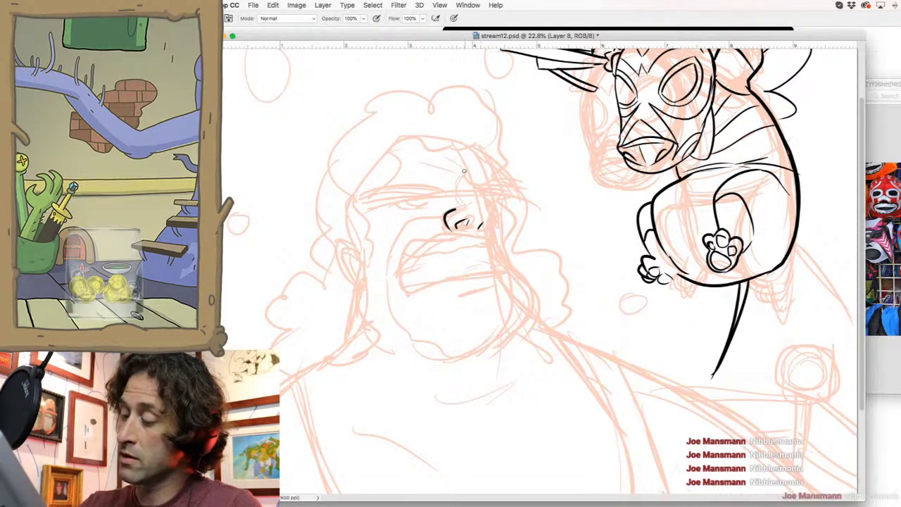
{"action": "left_click_drag", "start_coordinate": [460, 176], "coordinate": [490, 213]}
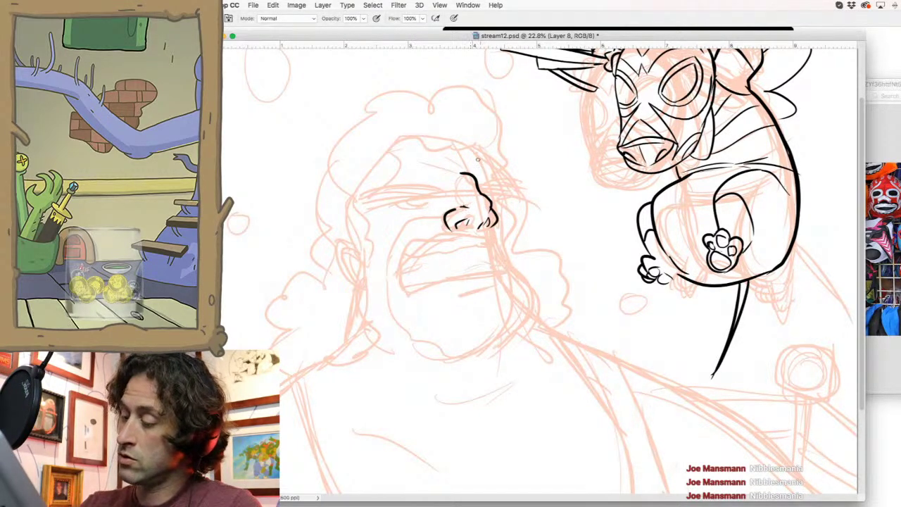
{"action": "left_click_drag", "start_coordinate": [477, 189], "coordinate": [518, 185]}
{"action": "mouse_move", "coordinate": [475, 147]}
{"action": "left_mouse_down"}
{"action": "mouse_move", "coordinate": [517, 185]}
{"action": "mouse_move", "coordinate": [501, 187]}
{"action": "mouse_move", "coordinate": [518, 257]}
{"action": "mouse_move", "coordinate": [456, 367]}
{"action": "left_mouse_up"}
Ink the cheek-to-jaw outline, an eyebrow, eyelid strokes, and a thicker ear outline
{"action": "left_click_drag", "start_coordinate": [498, 320], "coordinate": [456, 338]}
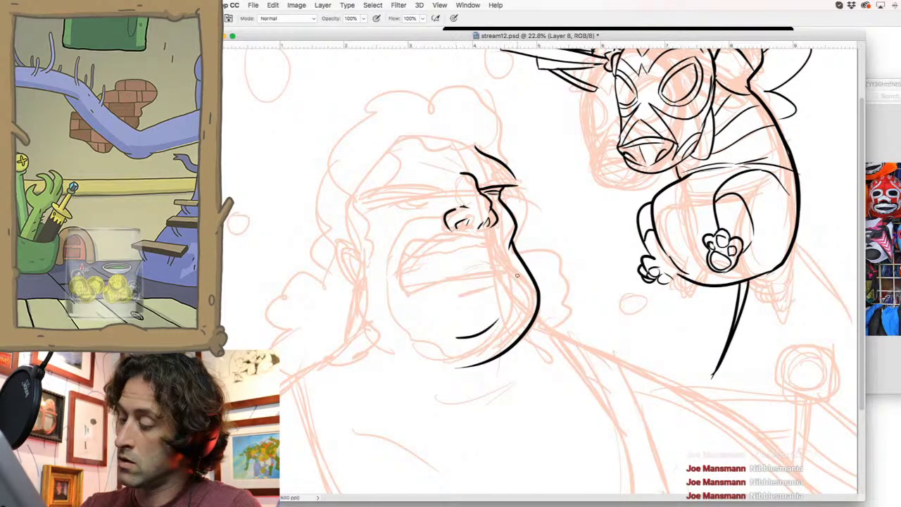
{"action": "mouse_move", "coordinate": [368, 206]}
{"action": "left_mouse_down"}
{"action": "mouse_move", "coordinate": [436, 195]}
{"action": "mouse_move", "coordinate": [425, 203]}
{"action": "left_mouse_up"}
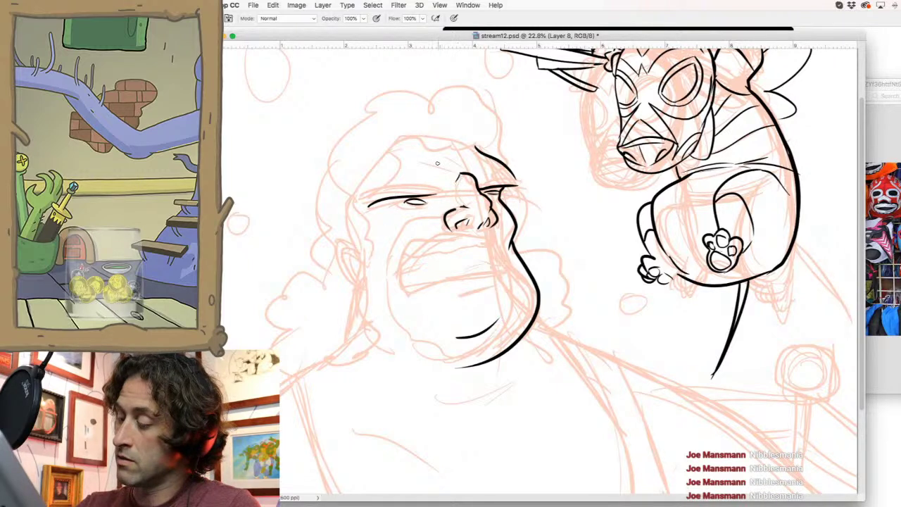
{"action": "left_click_drag", "start_coordinate": [437, 163], "coordinate": [468, 166]}
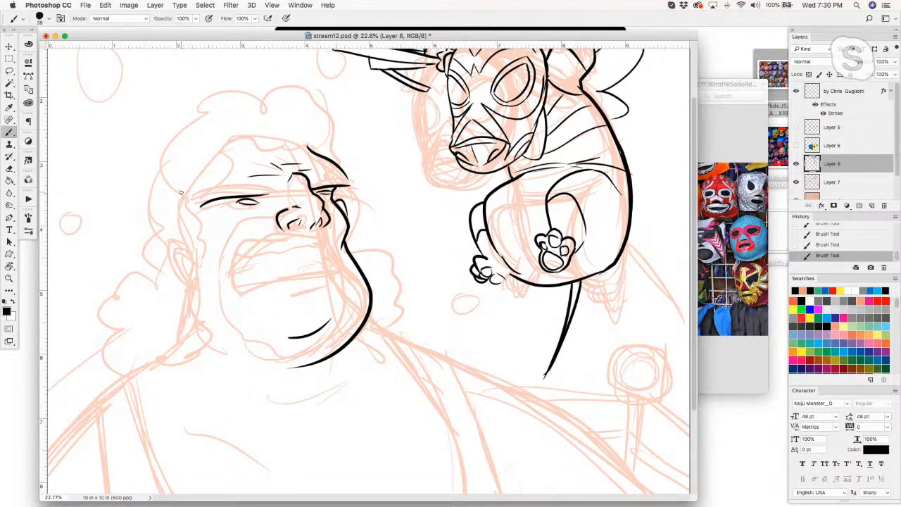
{"action": "mouse_move", "coordinate": [206, 255]}
{"action": "left_mouse_down"}
{"action": "mouse_move", "coordinate": [183, 235]}
{"action": "mouse_move", "coordinate": [186, 272]}
{"action": "left_mouse_up"}
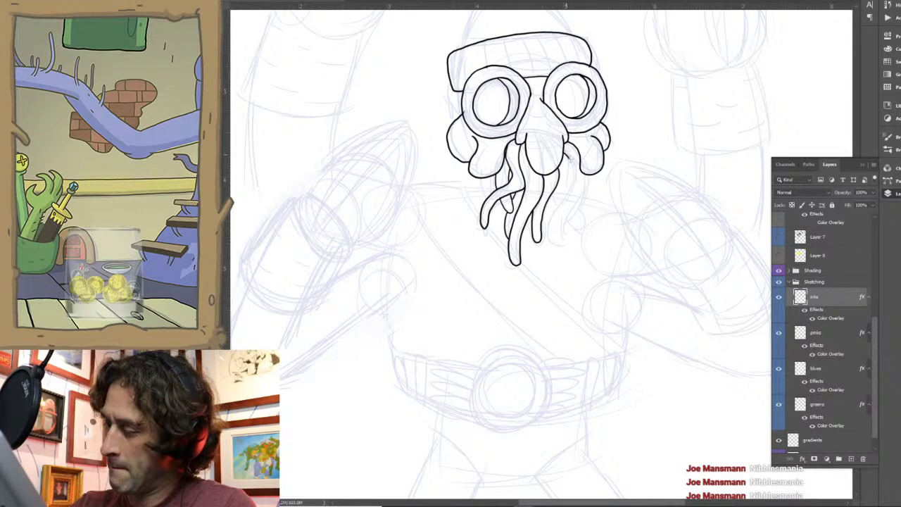
Ink extra short tentacles on the right side and under the squid face
{"action": "mouse_move", "coordinate": [554, 217]}
{"action": "left_mouse_down"}
{"action": "mouse_move", "coordinate": [557, 233]}
{"action": "mouse_move", "coordinate": [575, 199]}
{"action": "left_mouse_up"}
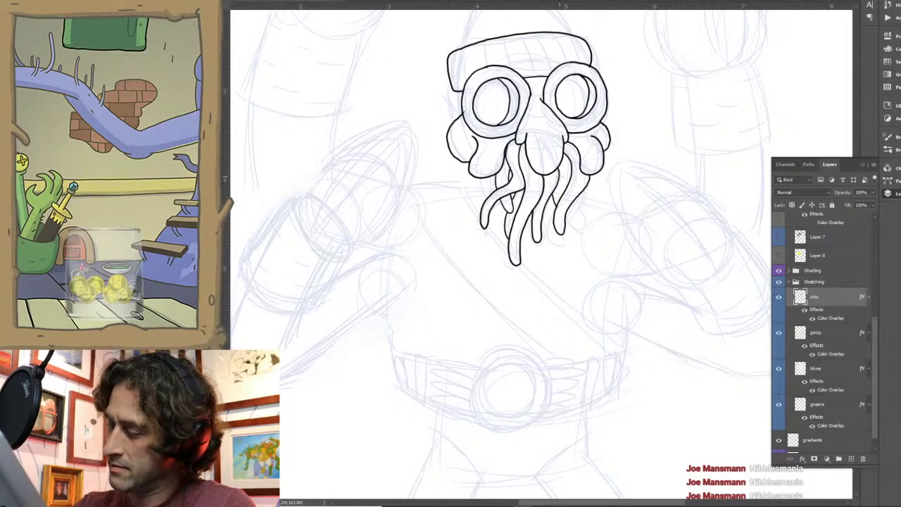
{"action": "mouse_move", "coordinate": [566, 174]}
{"action": "left_mouse_down"}
{"action": "mouse_move", "coordinate": [559, 191]}
{"action": "mouse_move", "coordinate": [584, 226]}
{"action": "mouse_move", "coordinate": [564, 222]}
{"action": "left_mouse_up"}
{"action": "left_click_drag", "start_coordinate": [567, 154], "coordinate": [561, 164]}
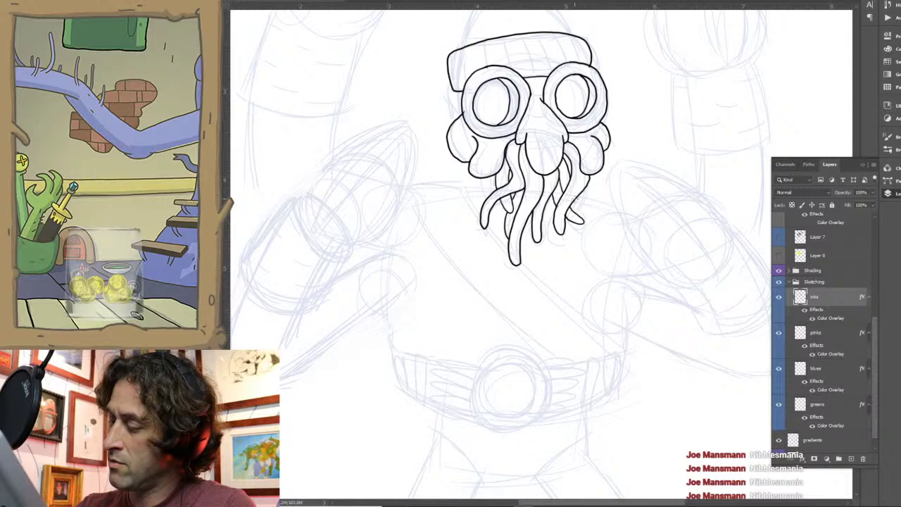
{"action": "left_click_drag", "start_coordinate": [566, 235], "coordinate": [561, 246]}
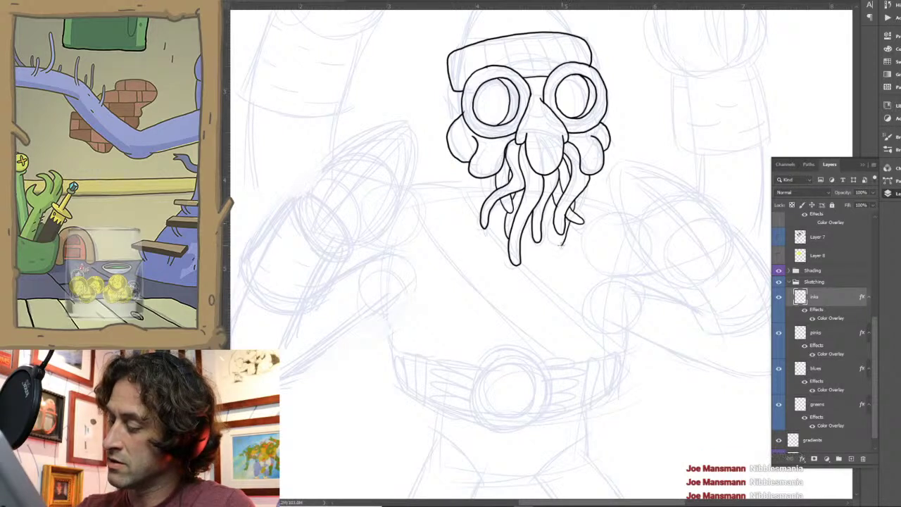
{"action": "mouse_move", "coordinate": [544, 215]}
{"action": "left_mouse_down"}
{"action": "mouse_move", "coordinate": [546, 242]}
{"action": "mouse_move", "coordinate": [550, 228]}
{"action": "left_mouse_up"}
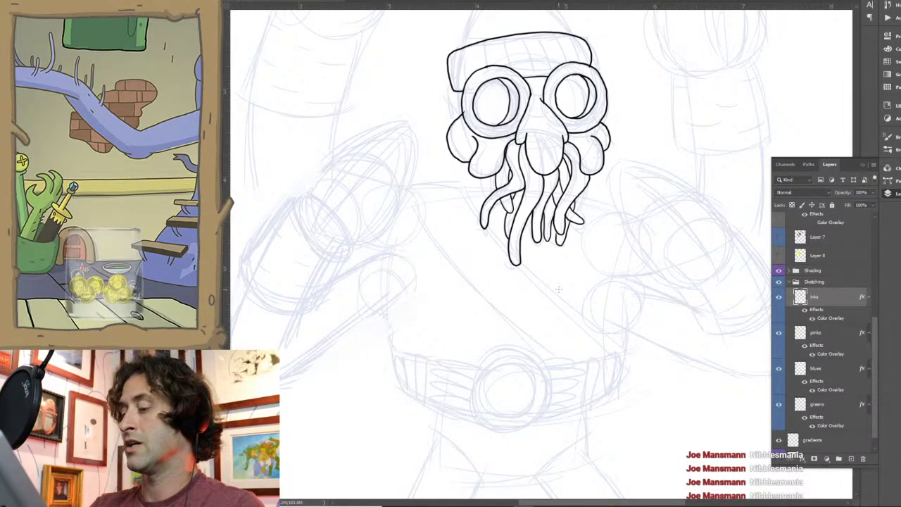
{"action": "left_click_drag", "start_coordinate": [482, 179], "coordinate": [488, 203]}
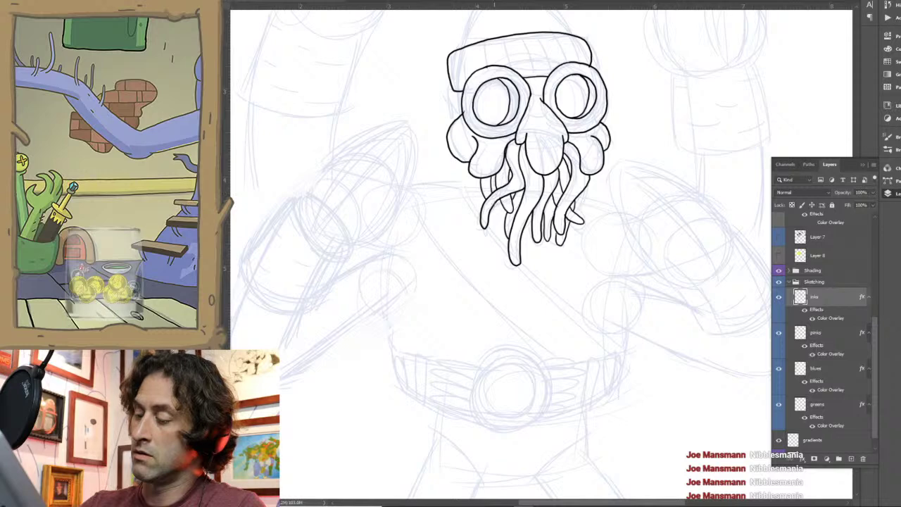
{"action": "left_click_drag", "start_coordinate": [492, 203], "coordinate": [499, 211]}
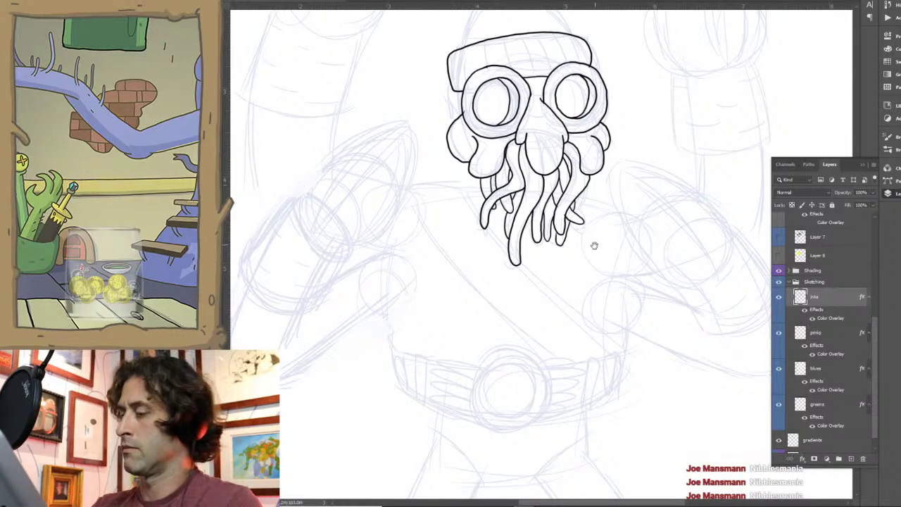
Ink the knit cap's rounded dome, band ribs and side seam lines
{"action": "left_click_drag", "start_coordinate": [595, 245], "coordinate": [573, 348]}
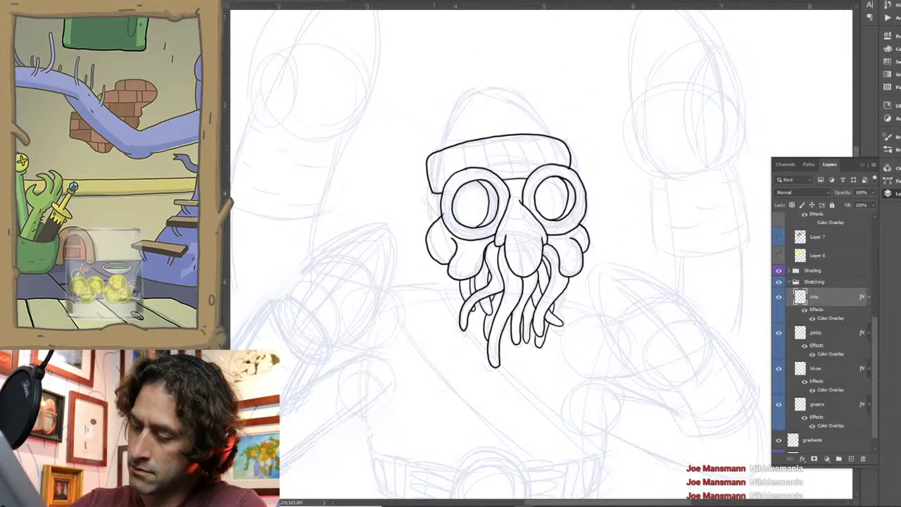
{"action": "mouse_move", "coordinate": [431, 194]}
{"action": "left_mouse_down"}
{"action": "mouse_move", "coordinate": [439, 219]}
{"action": "mouse_move", "coordinate": [438, 206]}
{"action": "left_mouse_up"}
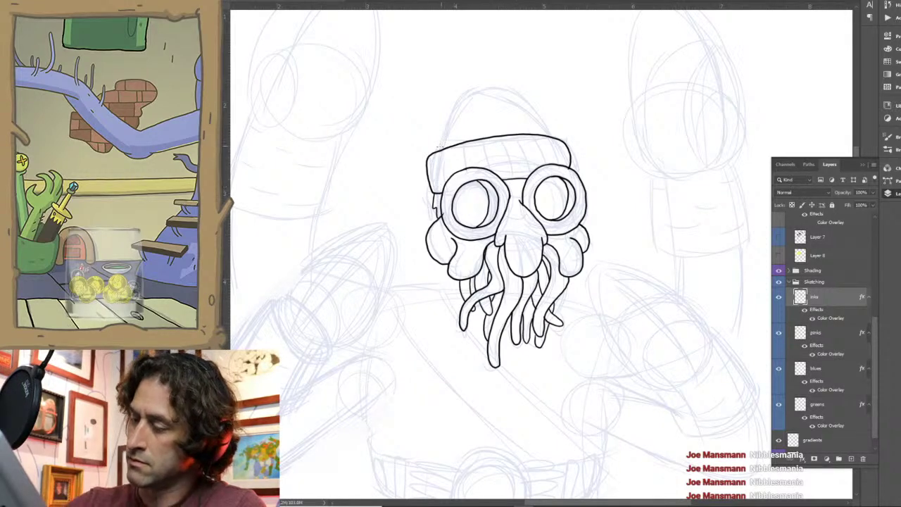
{"action": "mouse_move", "coordinate": [437, 152]}
{"action": "left_mouse_down"}
{"action": "mouse_move", "coordinate": [469, 93]}
{"action": "mouse_move", "coordinate": [546, 120]}
{"action": "left_mouse_up"}
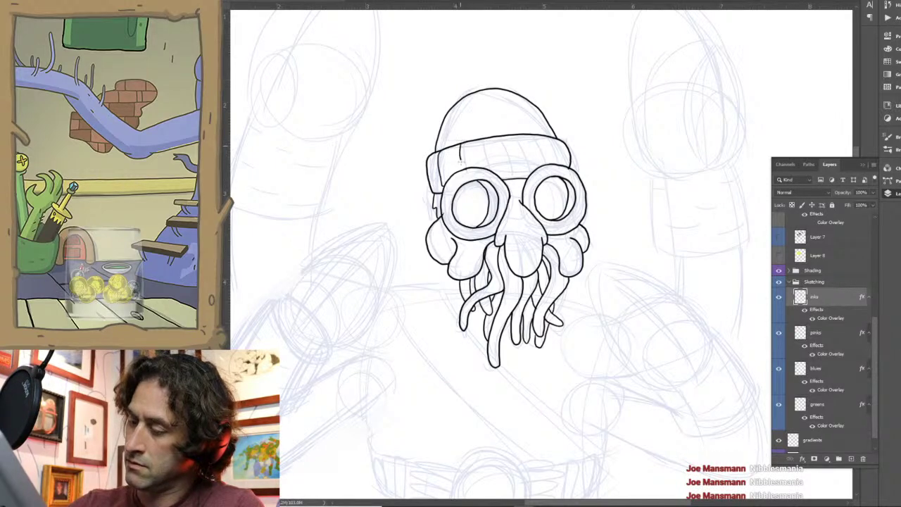
{"action": "mouse_move", "coordinate": [461, 160]}
{"action": "left_mouse_down"}
{"action": "mouse_move", "coordinate": [462, 170]}
{"action": "mouse_move", "coordinate": [502, 174]}
{"action": "left_mouse_up"}
{"action": "left_click_drag", "start_coordinate": [528, 137], "coordinate": [536, 165]}
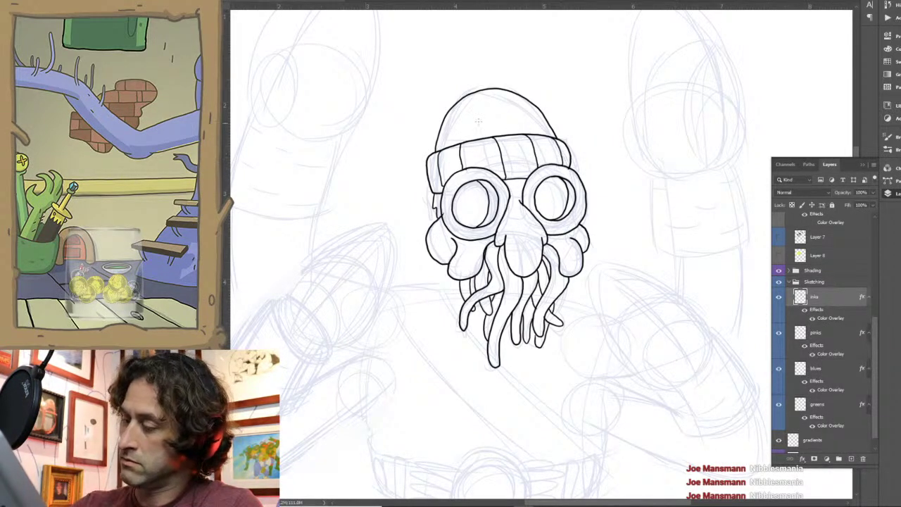
{"action": "left_click_drag", "start_coordinate": [450, 134], "coordinate": [461, 104]}
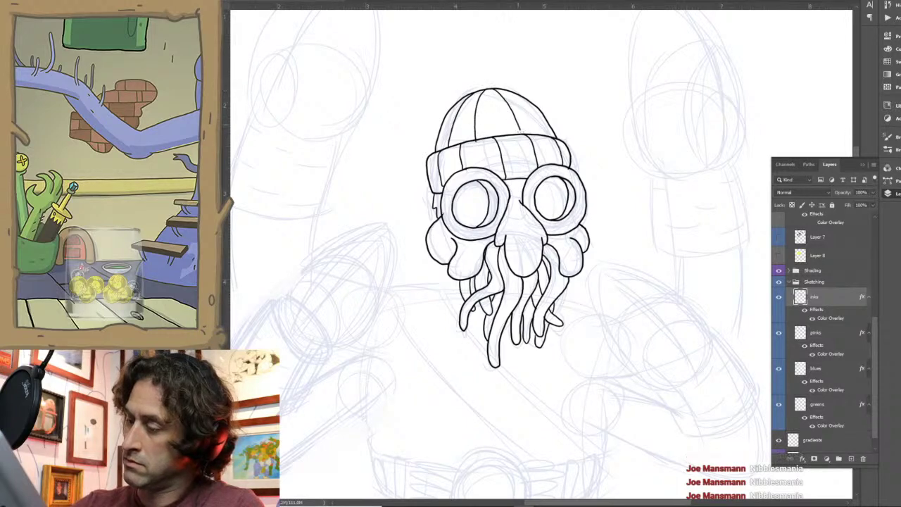
{"action": "left_click_drag", "start_coordinate": [519, 94], "coordinate": [548, 125]}
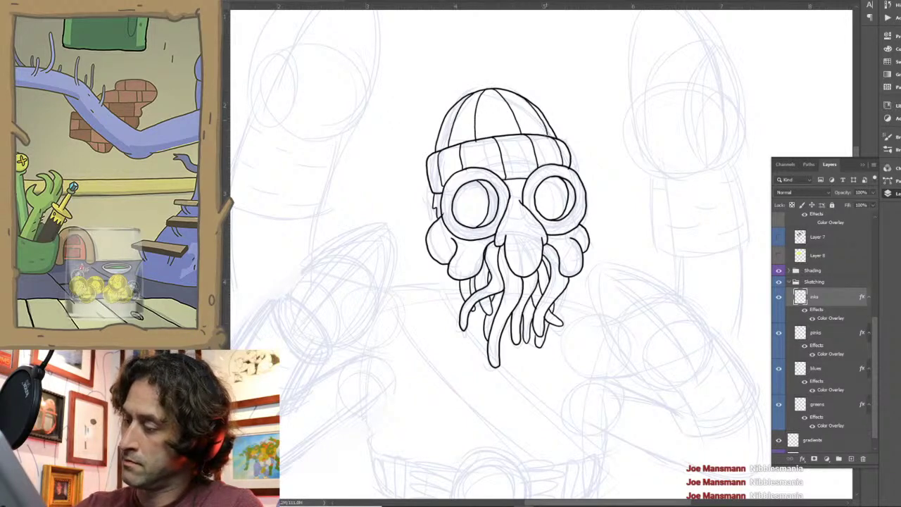
{"action": "mouse_move", "coordinate": [629, 360]}
{"action": "left_mouse_down"}
{"action": "mouse_move", "coordinate": [640, 195]}
{"action": "mouse_move", "coordinate": [640, 260]}
{"action": "mouse_move", "coordinate": [654, 258]}
{"action": "left_mouse_up"}
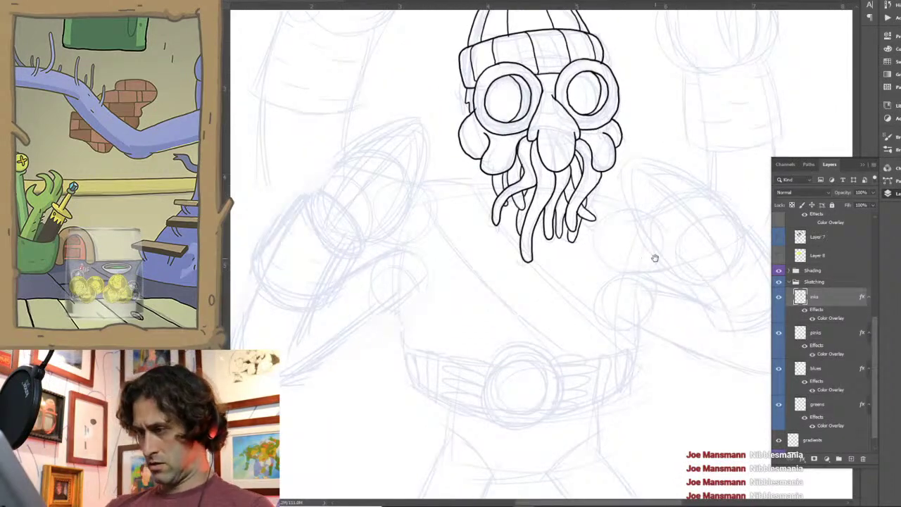
{"action": "left_click_drag", "start_coordinate": [671, 316], "coordinate": [648, 253]}
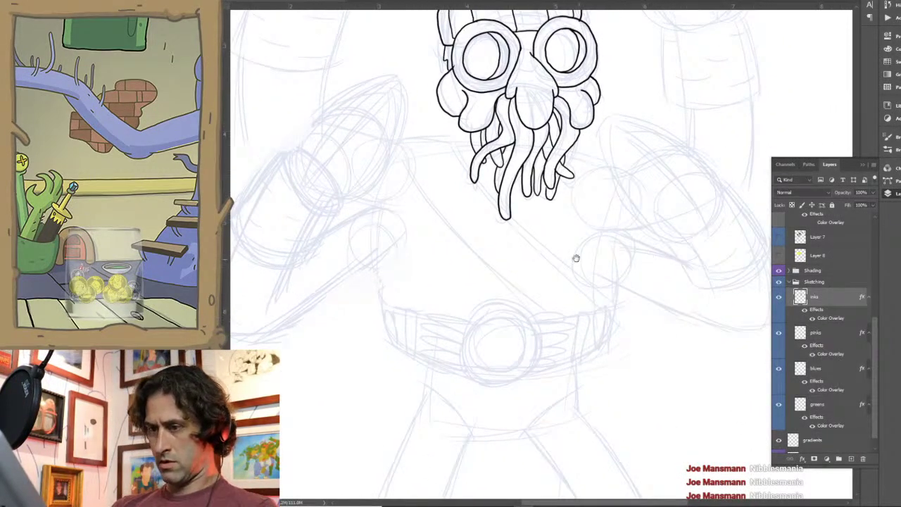
{"action": "left_click_drag", "start_coordinate": [576, 259], "coordinate": [666, 247]}
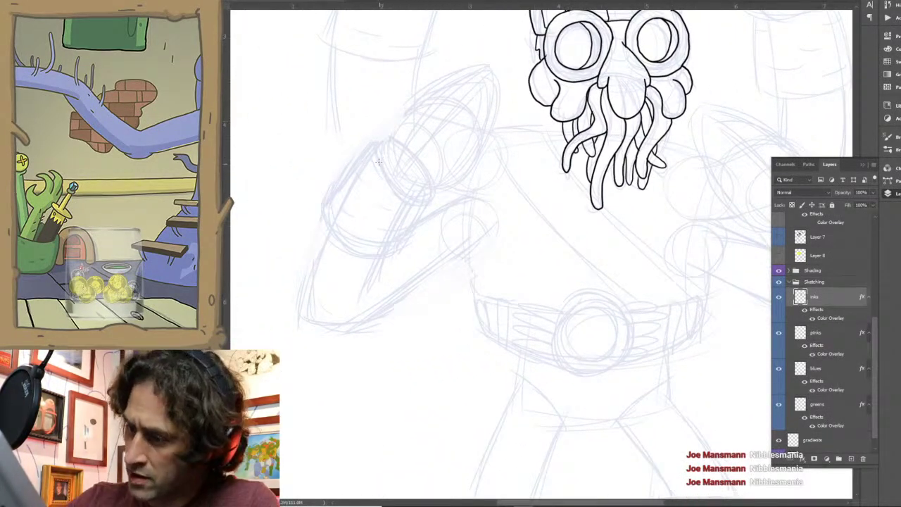
Ink the raised fist's oval outline, the cuff with its creases, and the forearm side
{"action": "mouse_move", "coordinate": [379, 162]}
{"action": "left_mouse_down"}
{"action": "mouse_move", "coordinate": [500, 102]}
{"action": "mouse_move", "coordinate": [471, 169]}
{"action": "mouse_move", "coordinate": [407, 190]}
{"action": "mouse_move", "coordinate": [395, 148]}
{"action": "mouse_move", "coordinate": [468, 70]}
{"action": "mouse_move", "coordinate": [498, 67]}
{"action": "left_mouse_up"}
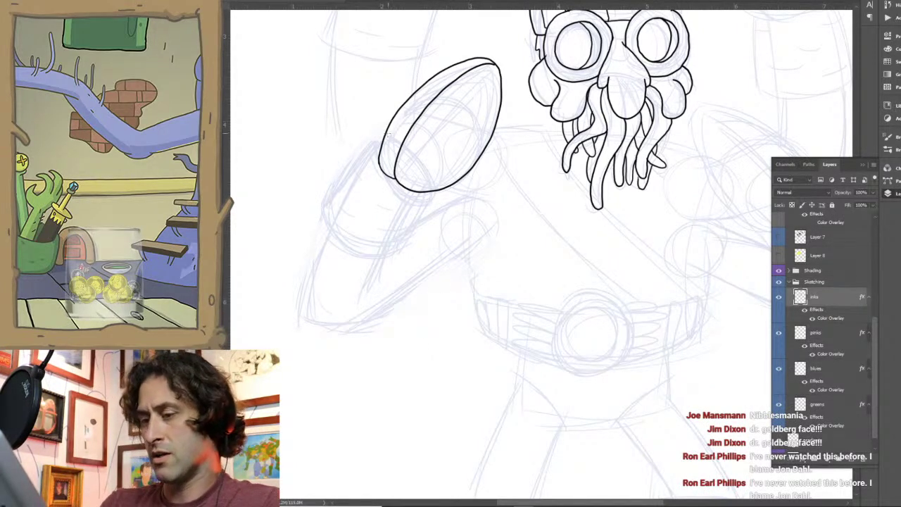
{"action": "mouse_move", "coordinate": [335, 190]}
{"action": "left_mouse_down"}
{"action": "mouse_move", "coordinate": [326, 214]}
{"action": "mouse_move", "coordinate": [352, 252]}
{"action": "mouse_move", "coordinate": [385, 260]}
{"action": "mouse_move", "coordinate": [427, 220]}
{"action": "mouse_move", "coordinate": [438, 190]}
{"action": "left_mouse_up"}
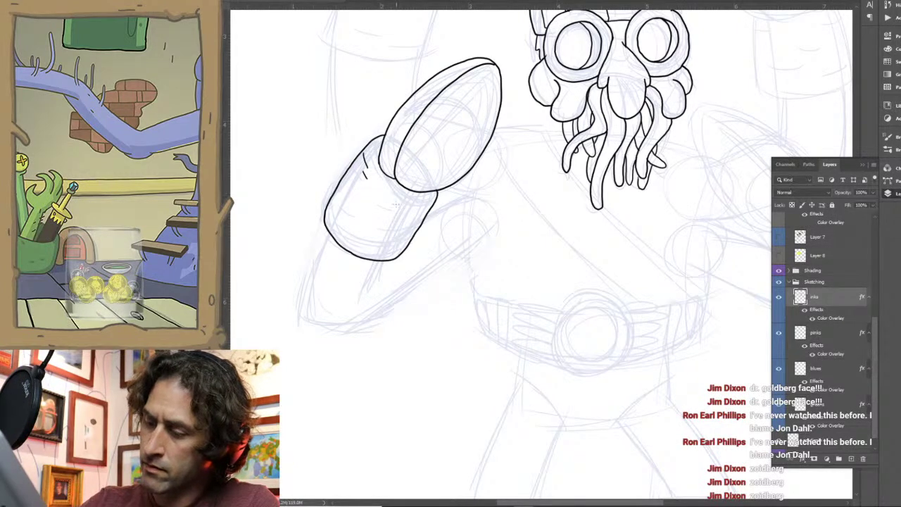
{"action": "mouse_move", "coordinate": [375, 202]}
{"action": "left_mouse_down"}
{"action": "mouse_move", "coordinate": [385, 208]}
{"action": "mouse_move", "coordinate": [338, 222]}
{"action": "mouse_move", "coordinate": [396, 252]}
{"action": "left_mouse_up"}
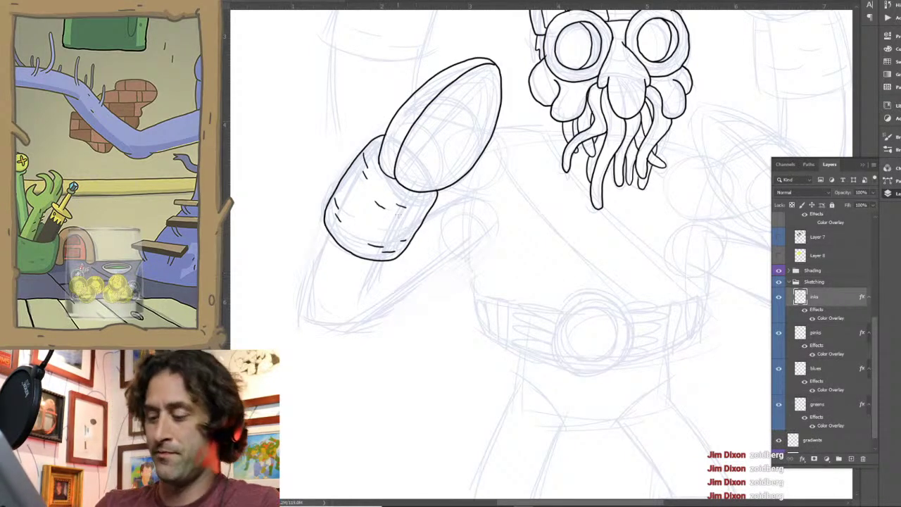
{"action": "left_click_drag", "start_coordinate": [381, 258], "coordinate": [362, 295]}
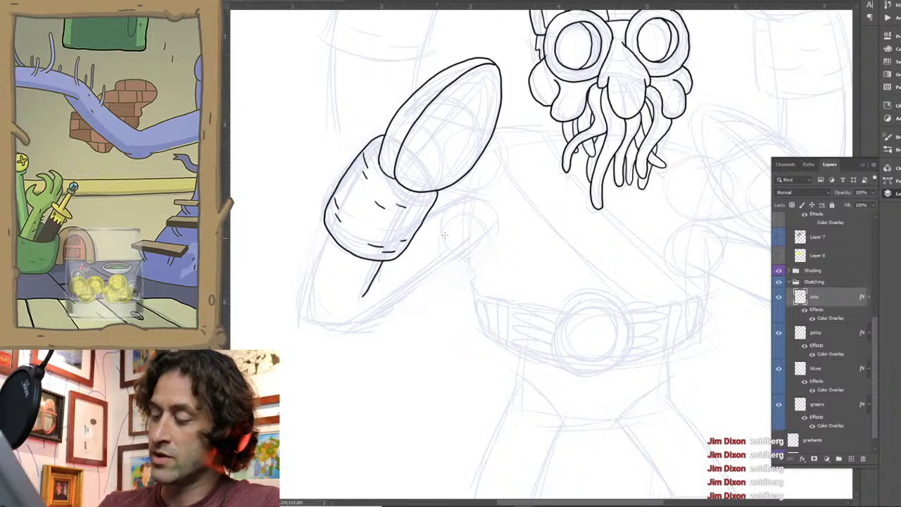
{"action": "mouse_move", "coordinate": [326, 230]}
{"action": "left_mouse_down"}
{"action": "mouse_move", "coordinate": [304, 318]}
{"action": "mouse_move", "coordinate": [344, 336]}
{"action": "mouse_move", "coordinate": [484, 230]}
{"action": "left_mouse_up"}
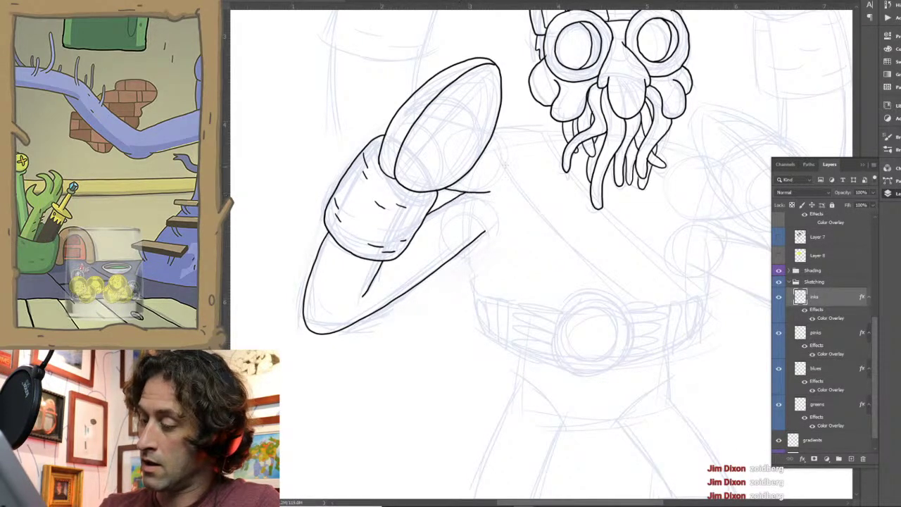
Redraw the arm's top edge toward the tentacles after undoing a stray stroke
{"action": "mouse_move", "coordinate": [502, 223]}
{"action": "left_mouse_down"}
{"action": "mouse_move", "coordinate": [523, 346]}
{"action": "mouse_move", "coordinate": [519, 395]}
{"action": "mouse_move", "coordinate": [477, 298]}
{"action": "mouse_move", "coordinate": [466, 294]}
{"action": "mouse_move", "coordinate": [469, 314]}
{"action": "left_mouse_up"}
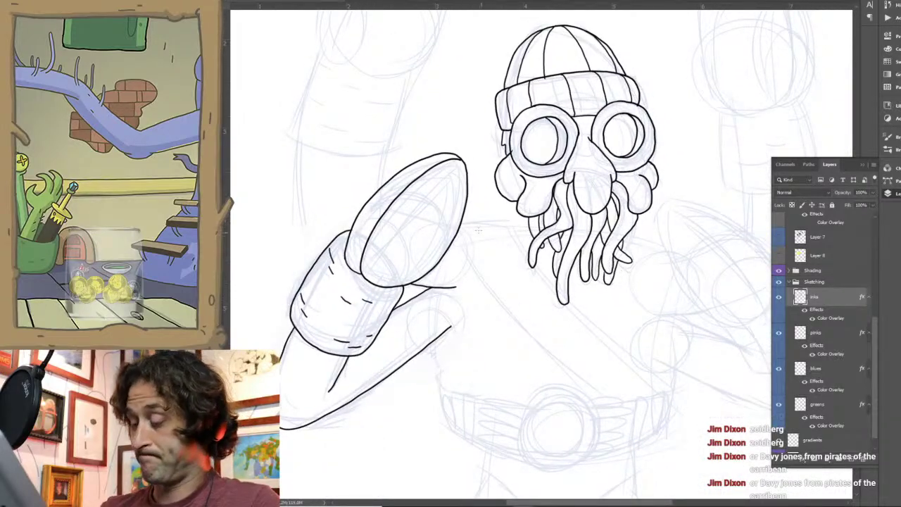
{"action": "left_click_drag", "start_coordinate": [518, 214], "coordinate": [473, 181]}
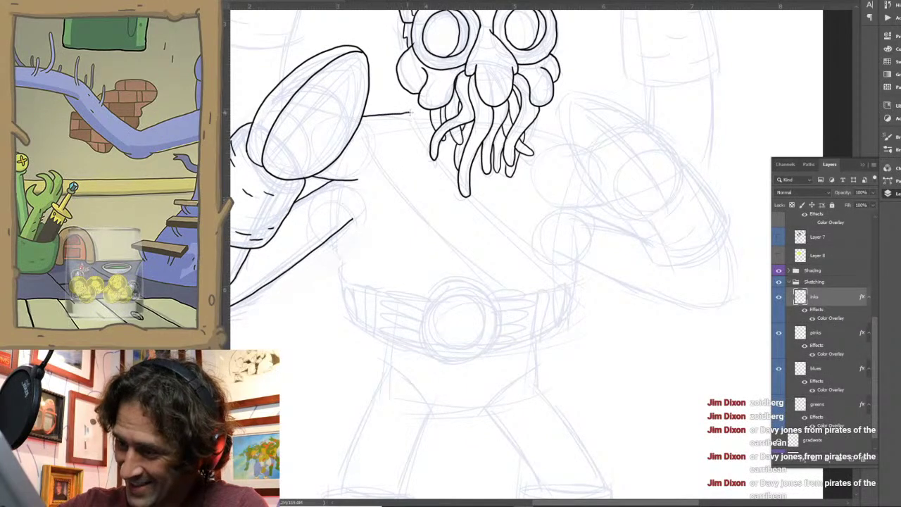
{"action": "left_click_drag", "start_coordinate": [410, 111], "coordinate": [416, 123]}
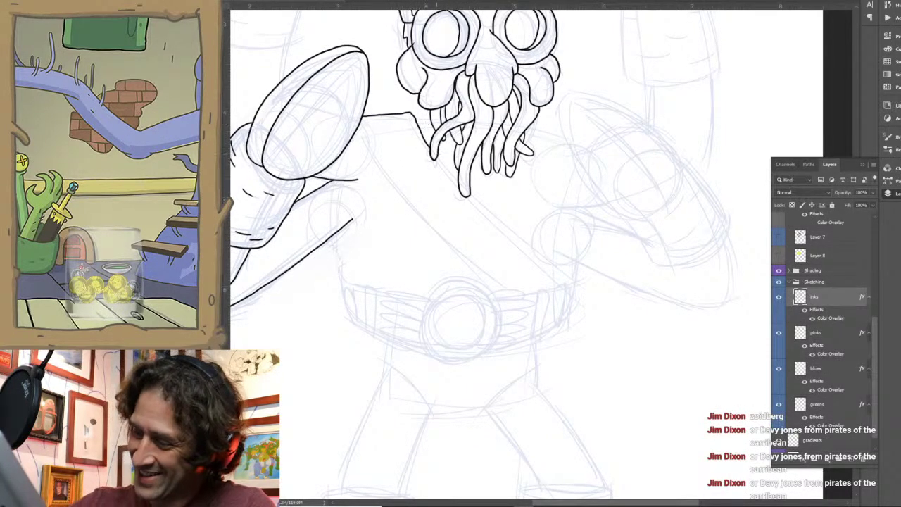
{"action": "key", "text": "ctrl+z"}
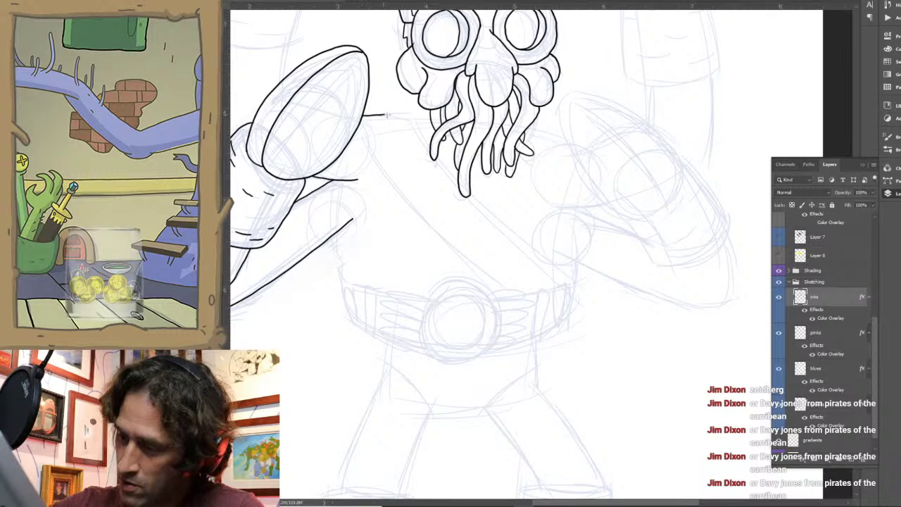
{"action": "left_click_drag", "start_coordinate": [418, 124], "coordinate": [426, 142]}
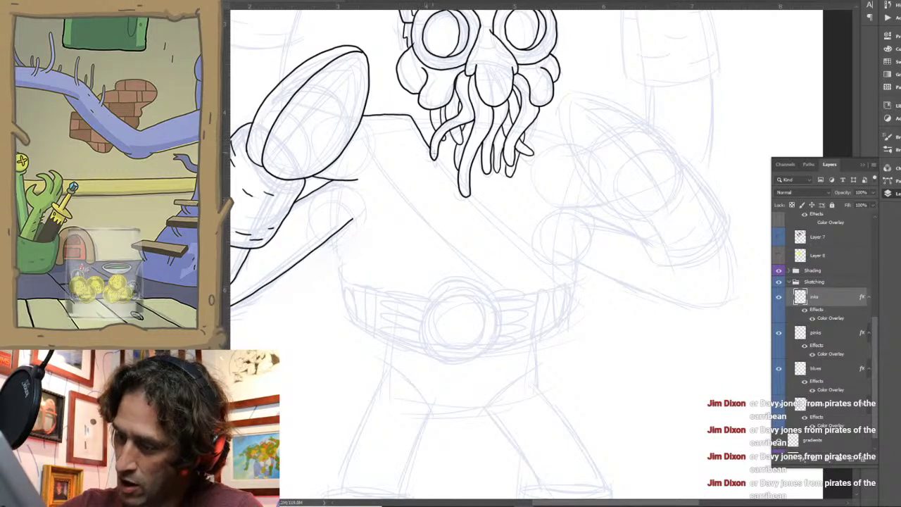
{"action": "left_click_drag", "start_coordinate": [454, 180], "coordinate": [563, 284]}
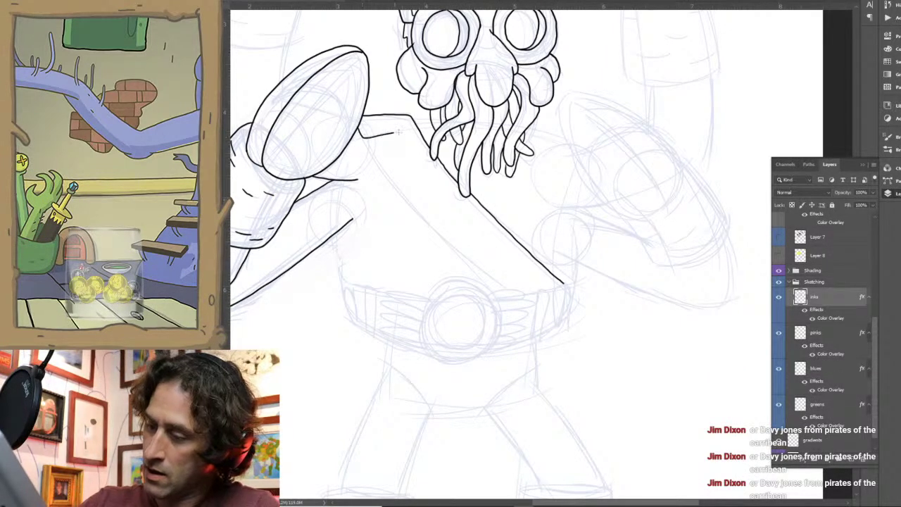
Ink the curved finger segments below the arm line and close their ends
{"action": "mouse_move", "coordinate": [361, 133]}
{"action": "left_mouse_down"}
{"action": "mouse_move", "coordinate": [393, 182]}
{"action": "mouse_move", "coordinate": [441, 180]}
{"action": "mouse_move", "coordinate": [419, 218]}
{"action": "left_mouse_up"}
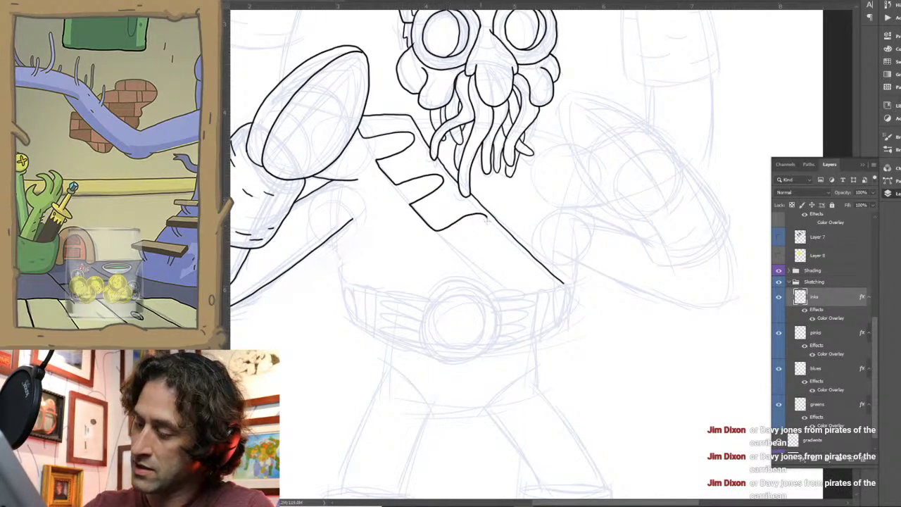
{"action": "mouse_move", "coordinate": [486, 221]}
{"action": "left_mouse_down"}
{"action": "mouse_move", "coordinate": [455, 249]}
{"action": "mouse_move", "coordinate": [475, 272]}
{"action": "mouse_move", "coordinate": [517, 256]}
{"action": "left_mouse_up"}
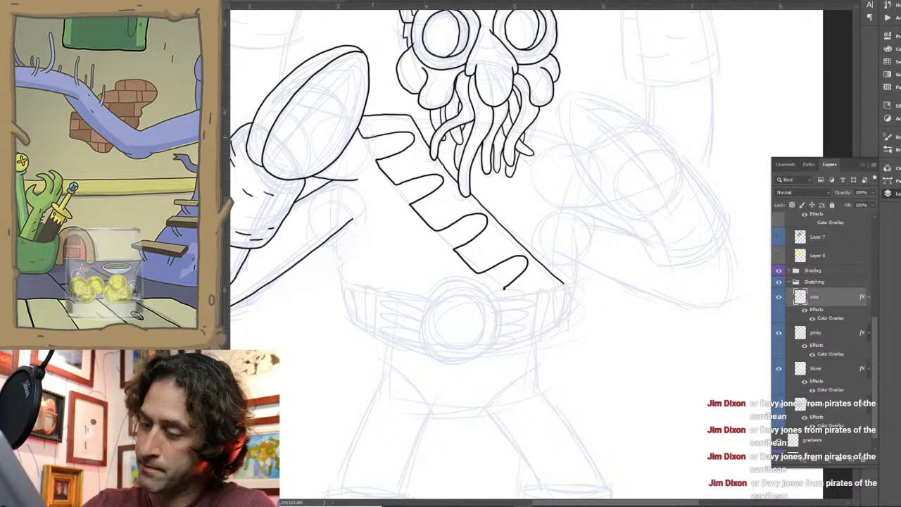
{"action": "left_click_drag", "start_coordinate": [367, 143], "coordinate": [379, 160]}
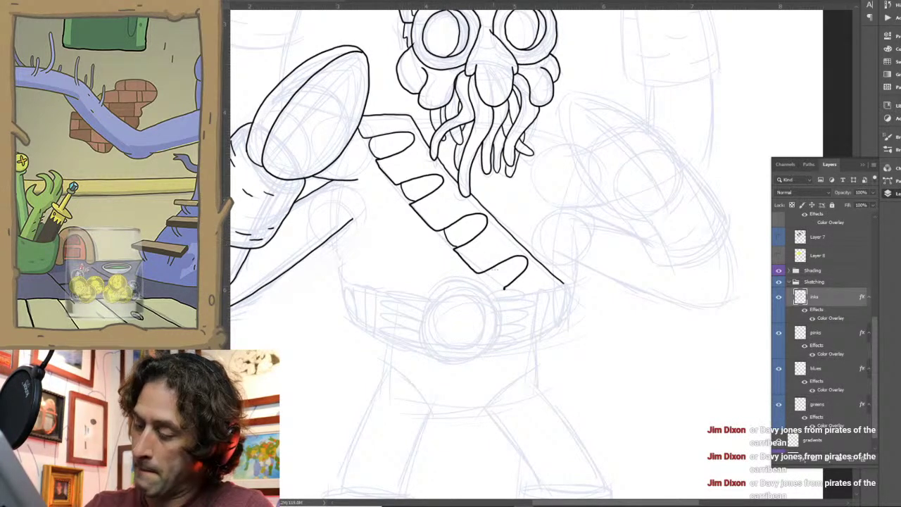
{"action": "left_click_drag", "start_coordinate": [495, 269], "coordinate": [490, 279]}
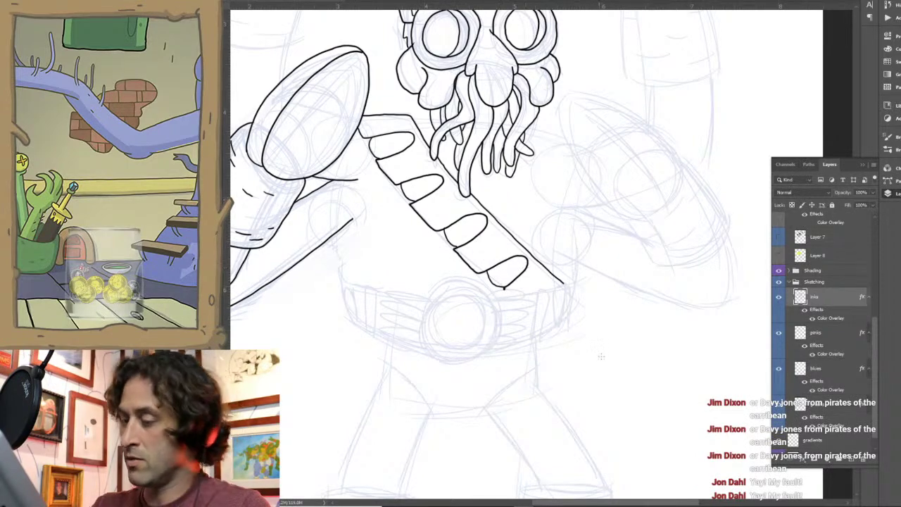
{"action": "mouse_move", "coordinate": [608, 327]}
{"action": "left_mouse_down"}
{"action": "mouse_move", "coordinate": [655, 318]}
{"action": "mouse_move", "coordinate": [712, 376]}
{"action": "mouse_move", "coordinate": [722, 406]}
{"action": "left_mouse_up"}
{"action": "left_click_drag", "start_coordinate": [560, 240], "coordinate": [549, 337]}
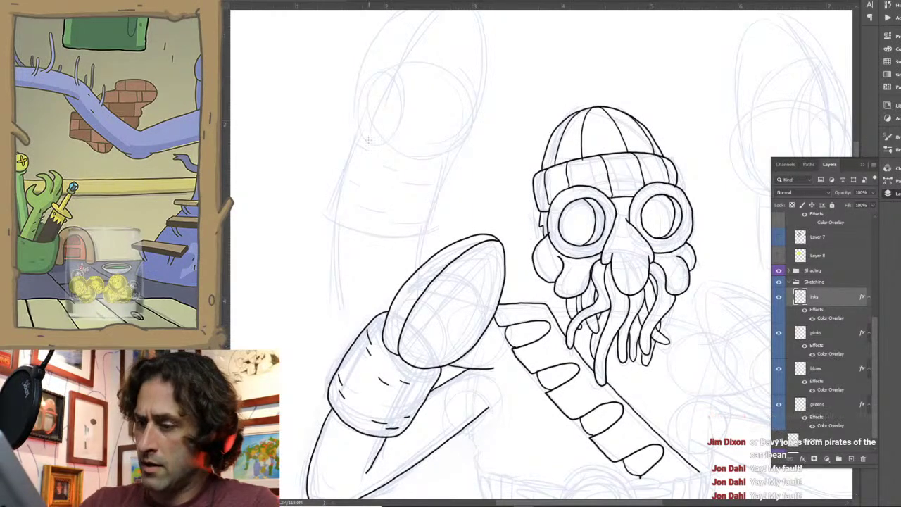
Ink the raised left arm's edge and close the bottom of the cuff cylinder
{"action": "left_click_drag", "start_coordinate": [367, 118], "coordinate": [353, 133]}
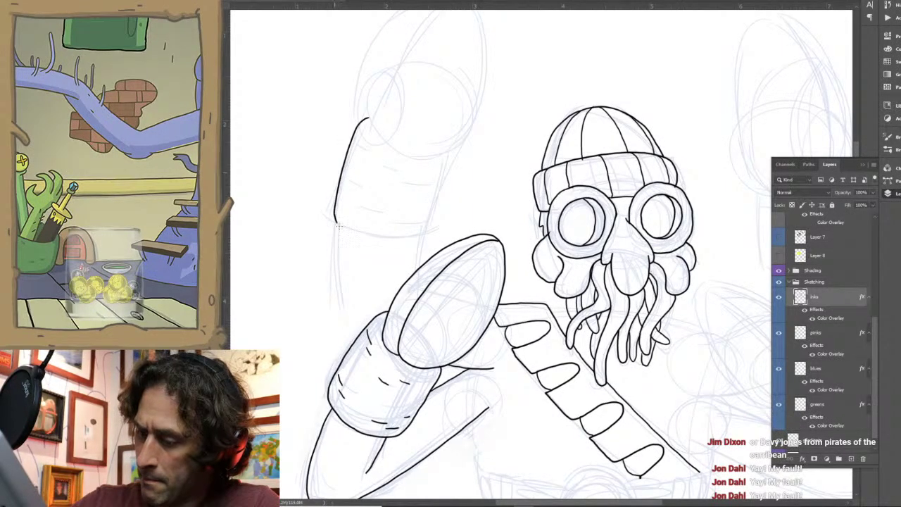
{"action": "mouse_move", "coordinate": [337, 224]}
{"action": "left_mouse_down"}
{"action": "mouse_move", "coordinate": [423, 242]}
{"action": "mouse_move", "coordinate": [441, 199]}
{"action": "left_mouse_up"}
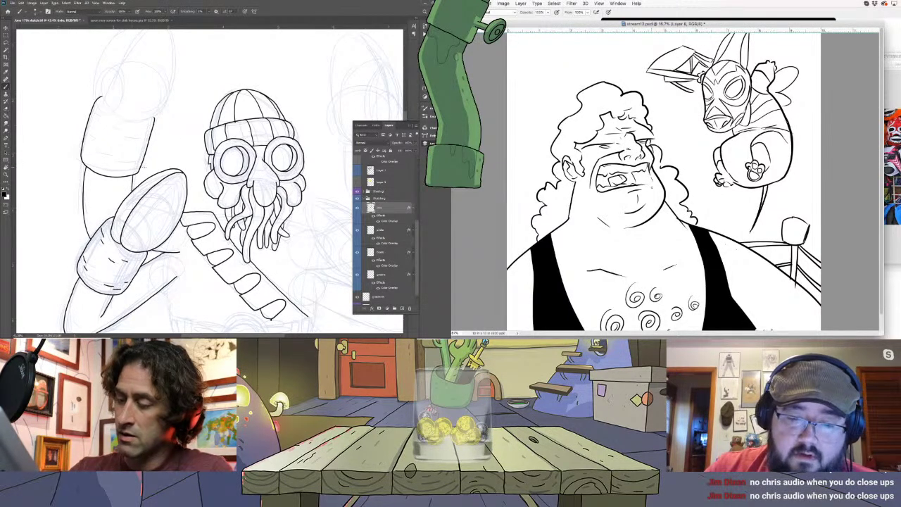
Ink the edges of the raised arm's fist
{"action": "scroll", "coordinate": [196, 194], "scroll_direction": "up", "scroll_amount": 2}
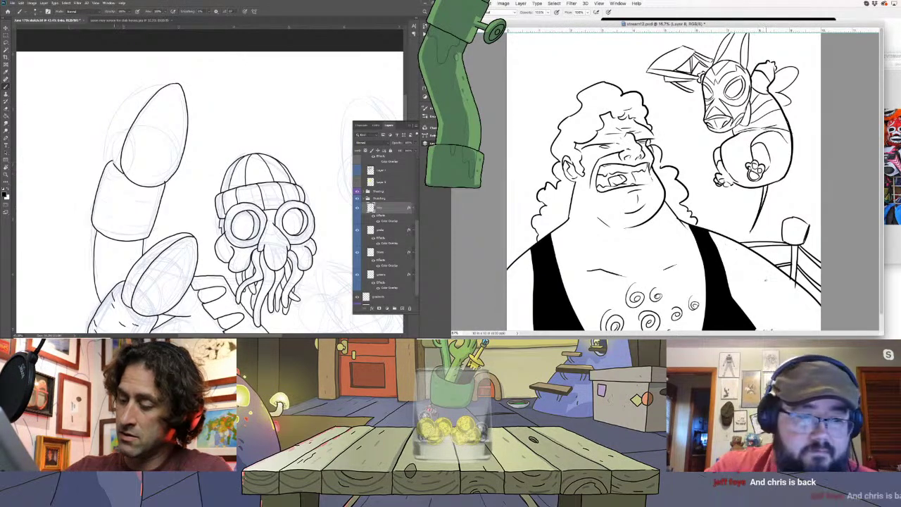
{"action": "mouse_move", "coordinate": [117, 147]}
{"action": "left_mouse_down"}
{"action": "mouse_move", "coordinate": [111, 108]}
{"action": "mouse_move", "coordinate": [138, 94]}
{"action": "left_mouse_up"}
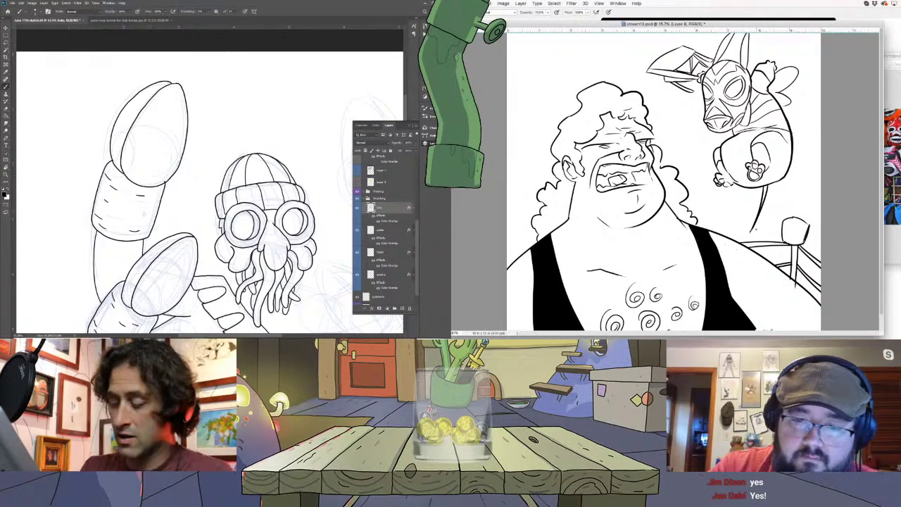
{"action": "scroll", "coordinate": [211, 183], "scroll_direction": "down", "scroll_amount": 2}
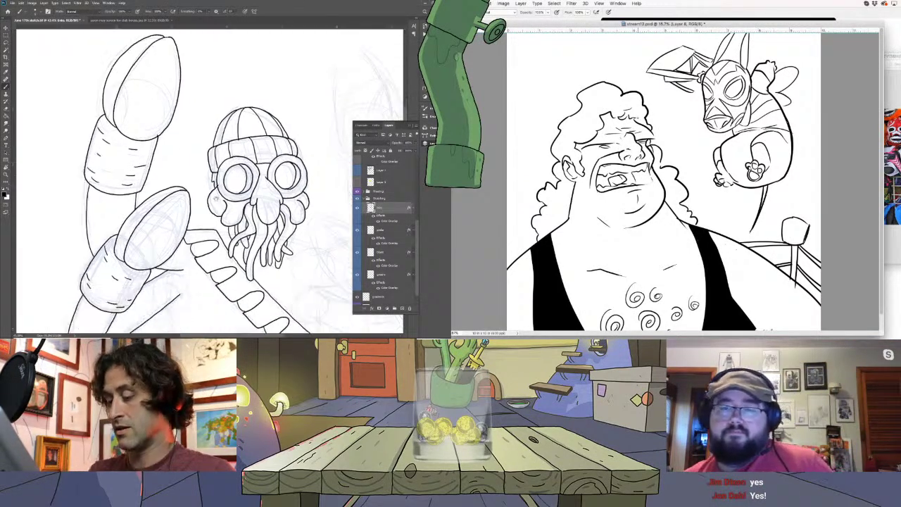
{"action": "scroll", "coordinate": [211, 183], "scroll_direction": "down", "scroll_amount": 2}
{"action": "scroll", "coordinate": [212, 183], "scroll_direction": "down", "scroll_amount": 2}
{"action": "scroll", "coordinate": [190, 179], "scroll_direction": "right", "scroll_amount": 3}
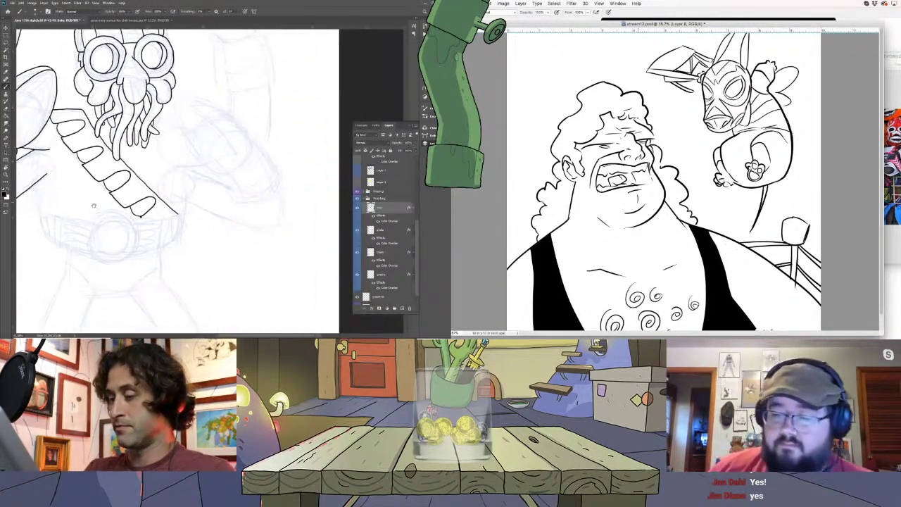
{"action": "scroll", "coordinate": [190, 180], "scroll_direction": "right", "scroll_amount": 2}
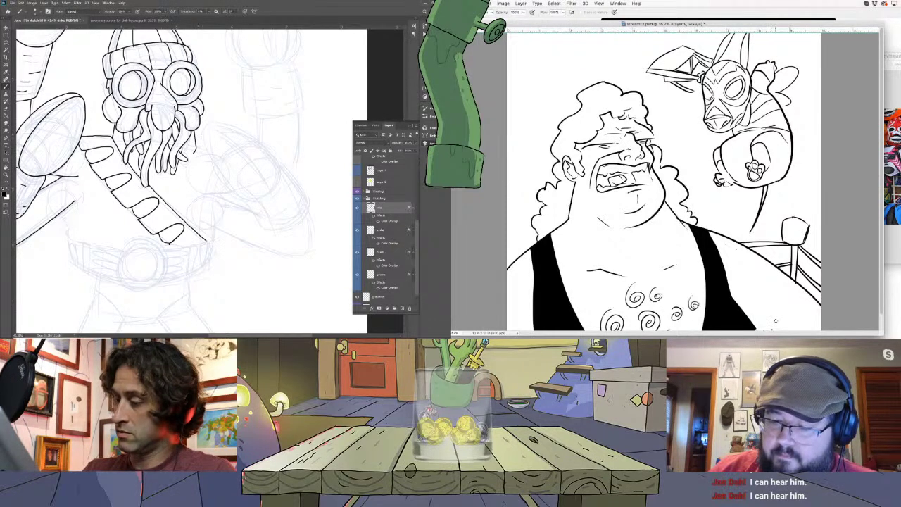
{"action": "scroll", "coordinate": [880, 207], "scroll_direction": "down", "scroll_amount": 1}
{"action": "scroll", "coordinate": [170, 113], "scroll_direction": "down", "scroll_amount": 2}
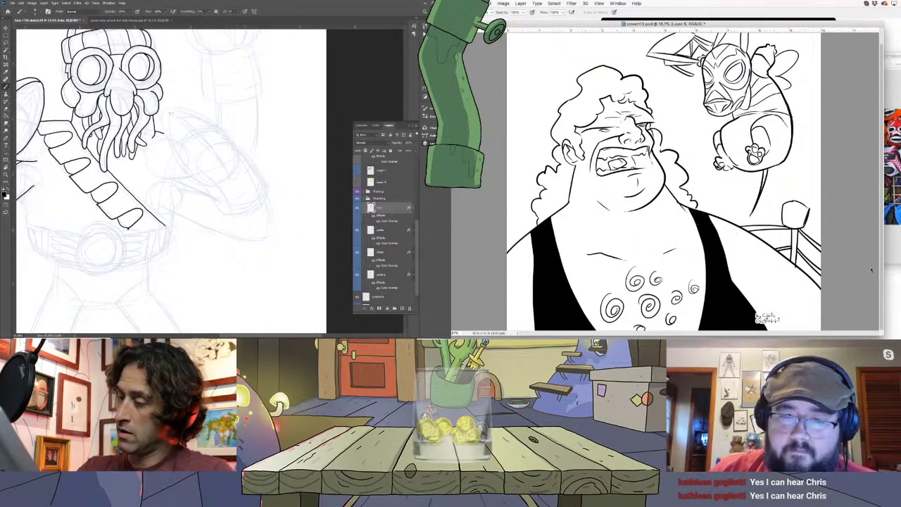
Ink the right fist's curved outline, redoing it once, plus a stroke at its upper right
{"action": "mouse_move", "coordinate": [165, 110]}
{"action": "left_mouse_down"}
{"action": "mouse_move", "coordinate": [192, 176]}
{"action": "mouse_move", "coordinate": [219, 185]}
{"action": "mouse_move", "coordinate": [222, 176]}
{"action": "left_mouse_up"}
{"action": "key", "text": "ctrl+z"}
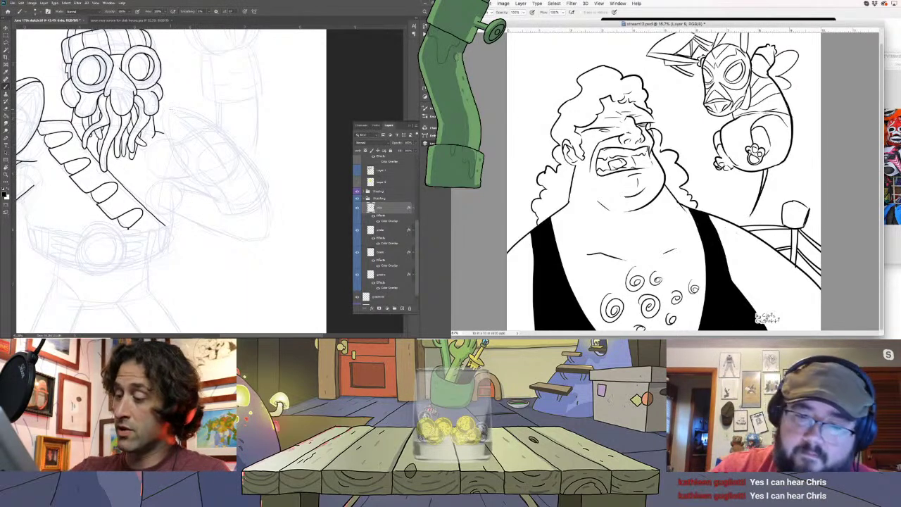
{"action": "mouse_move", "coordinate": [167, 112]}
{"action": "left_mouse_down"}
{"action": "mouse_move", "coordinate": [165, 139]}
{"action": "mouse_move", "coordinate": [181, 168]}
{"action": "mouse_move", "coordinate": [216, 183]}
{"action": "mouse_move", "coordinate": [226, 170]}
{"action": "mouse_move", "coordinate": [166, 111]}
{"action": "left_mouse_up"}
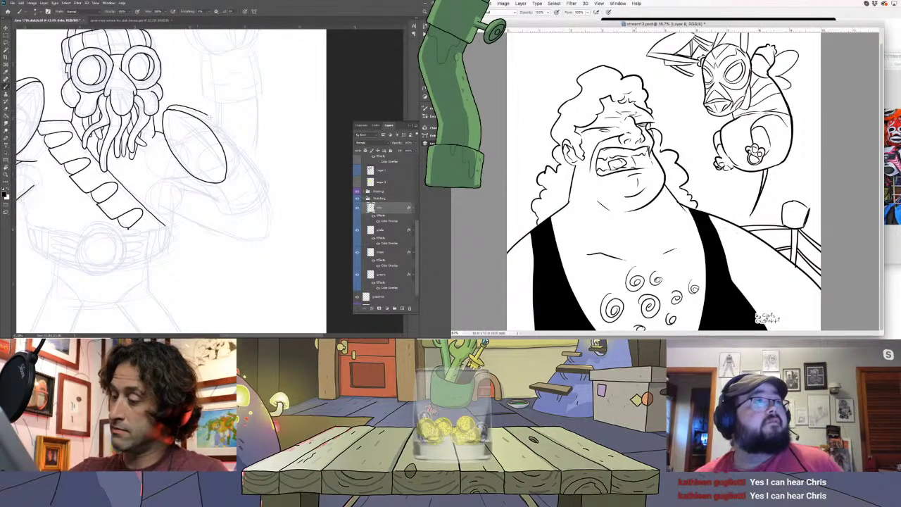
{"action": "left_click_drag", "start_coordinate": [220, 124], "coordinate": [233, 142]}
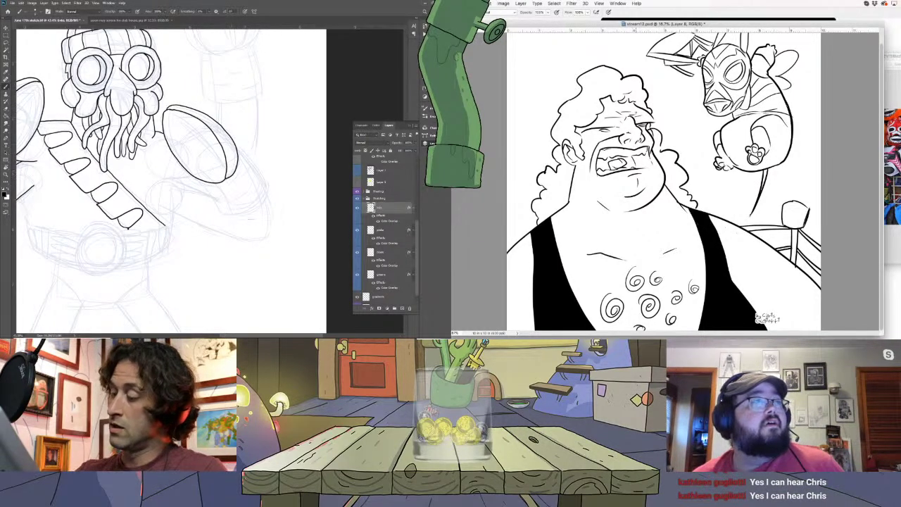
{"action": "left_click_drag", "start_coordinate": [240, 226], "coordinate": [191, 148]}
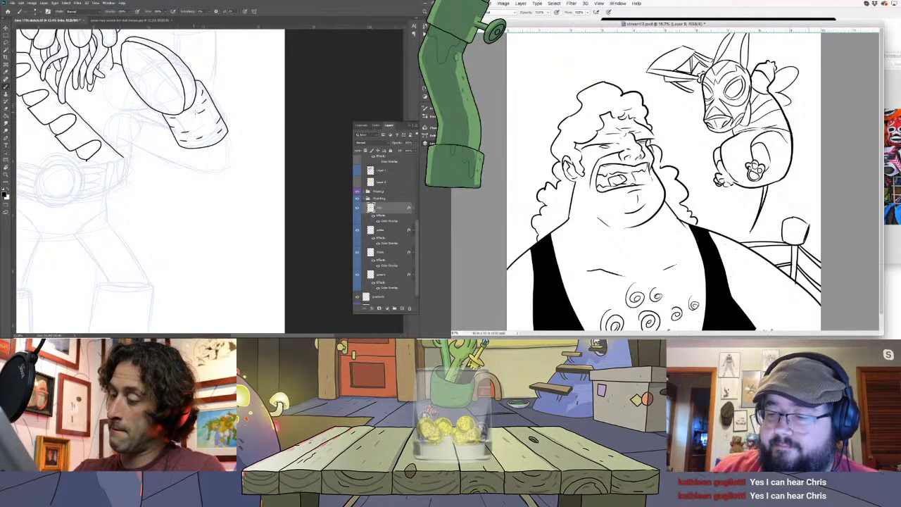
Close the right cuff shape and start a tall oval for the upper raised fist
{"action": "scroll", "coordinate": [193, 157], "scroll_direction": "up", "scroll_amount": 2}
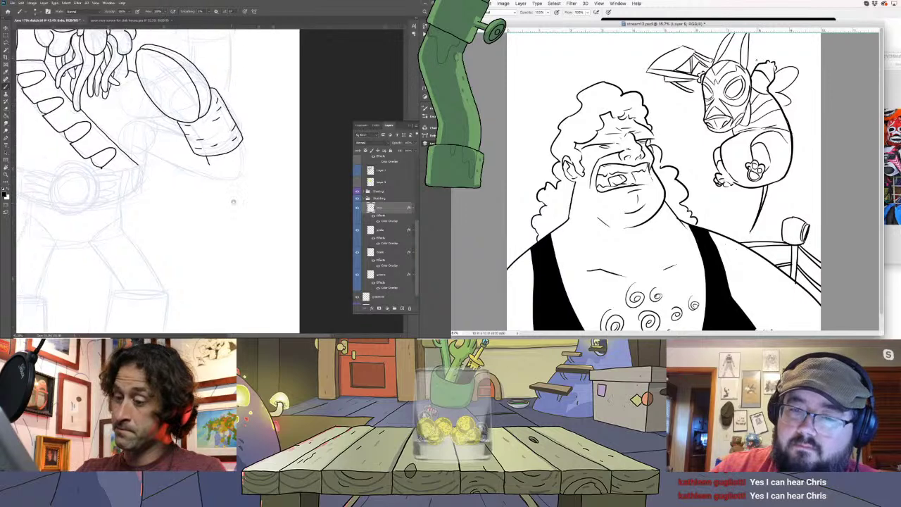
{"action": "scroll", "coordinate": [186, 150], "scroll_direction": "up", "scroll_amount": 3}
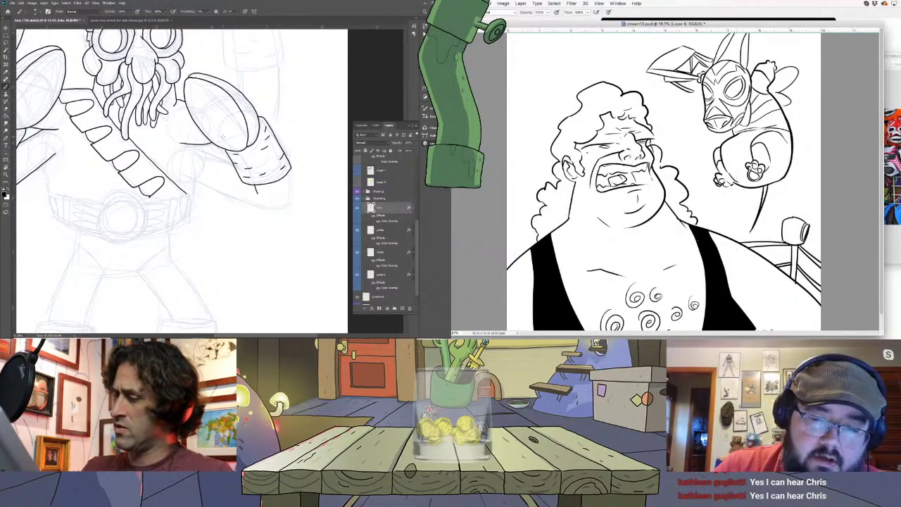
{"action": "left_click_drag", "start_coordinate": [187, 149], "coordinate": [119, 107]}
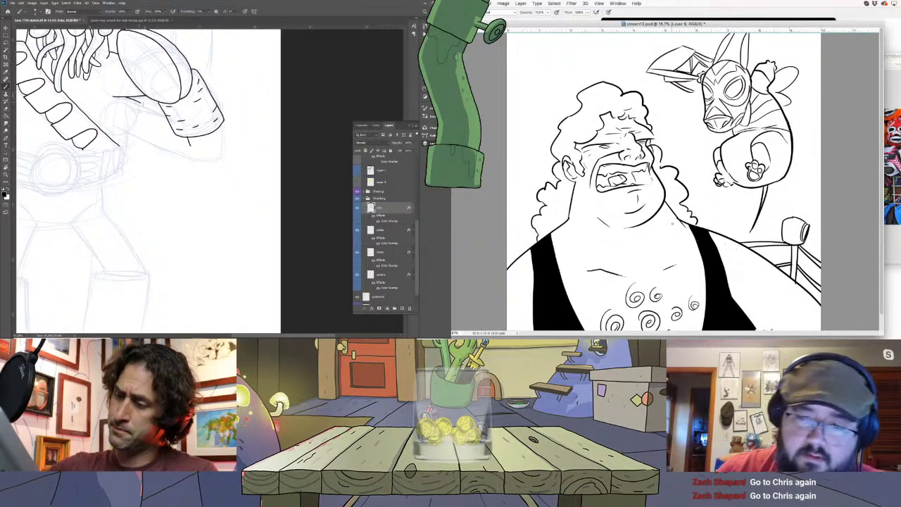
{"action": "left_click_drag", "start_coordinate": [120, 138], "coordinate": [154, 148]}
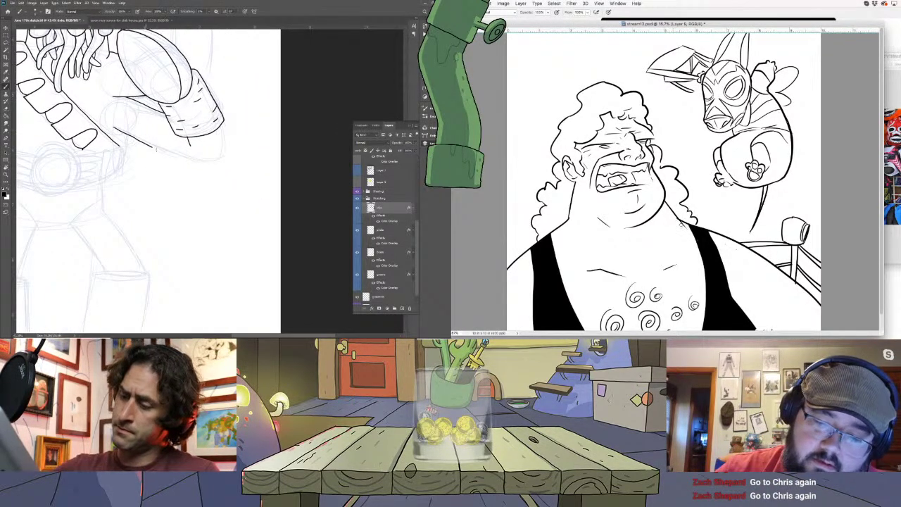
{"action": "left_click_drag", "start_coordinate": [224, 130], "coordinate": [215, 167]}
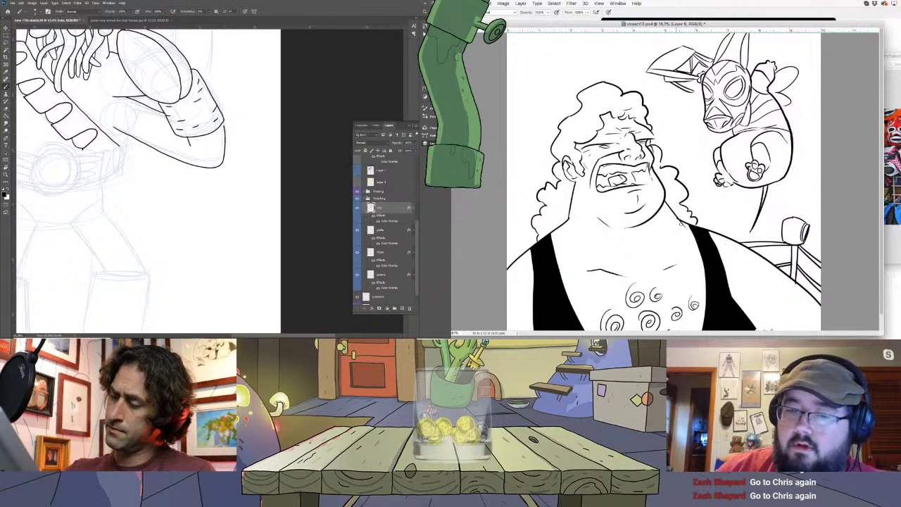
{"action": "mouse_move", "coordinate": [187, 3]}
{"action": "left_mouse_down"}
{"action": "mouse_move", "coordinate": [215, 140]}
{"action": "mouse_move", "coordinate": [215, 211]}
{"action": "left_mouse_up"}
{"action": "mouse_move", "coordinate": [193, 177]}
{"action": "left_mouse_down"}
{"action": "mouse_move", "coordinate": [211, 176]}
{"action": "mouse_move", "coordinate": [224, 140]}
{"action": "mouse_move", "coordinate": [219, 98]}
{"action": "mouse_move", "coordinate": [193, 68]}
{"action": "mouse_move", "coordinate": [172, 91]}
{"action": "mouse_move", "coordinate": [170, 131]}
{"action": "left_mouse_up"}
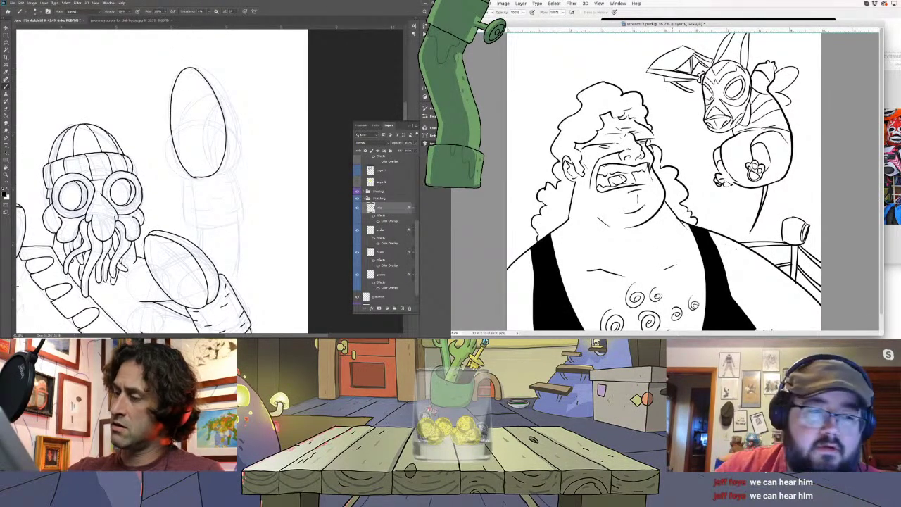
Widen the upper fist oval with a second outline
{"action": "mouse_move", "coordinate": [195, 67]}
{"action": "left_mouse_down"}
{"action": "mouse_move", "coordinate": [221, 89]}
{"action": "mouse_move", "coordinate": [238, 158]}
{"action": "left_mouse_up"}
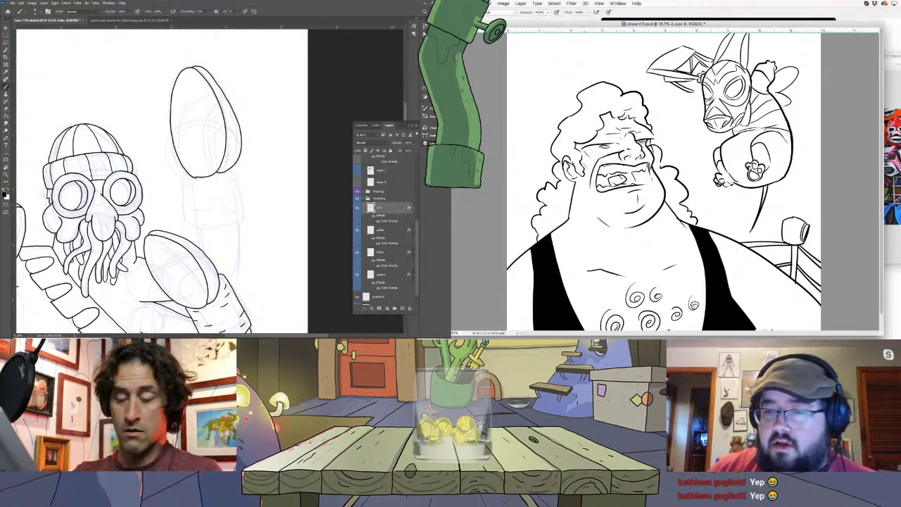
{"action": "left_click_drag", "start_coordinate": [141, 212], "coordinate": [130, 151]}
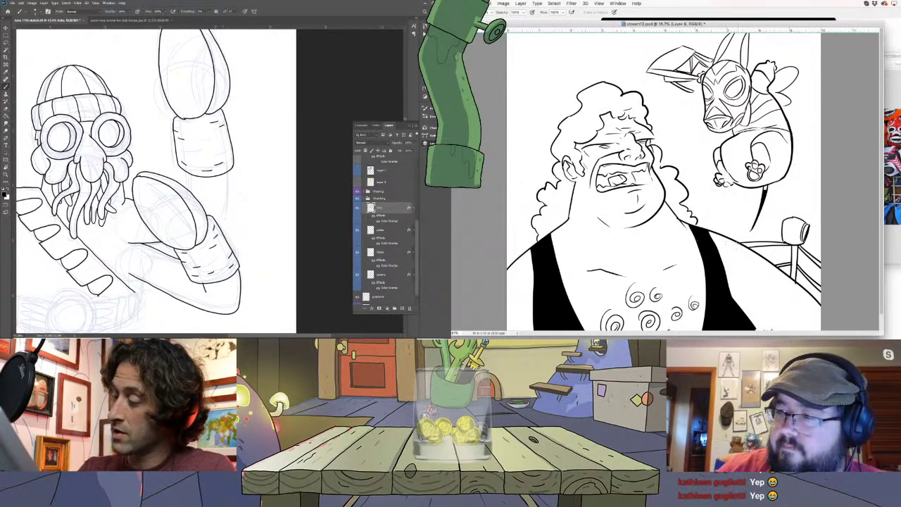
{"action": "scroll", "coordinate": [232, 239], "scroll_direction": "down", "scroll_amount": 3}
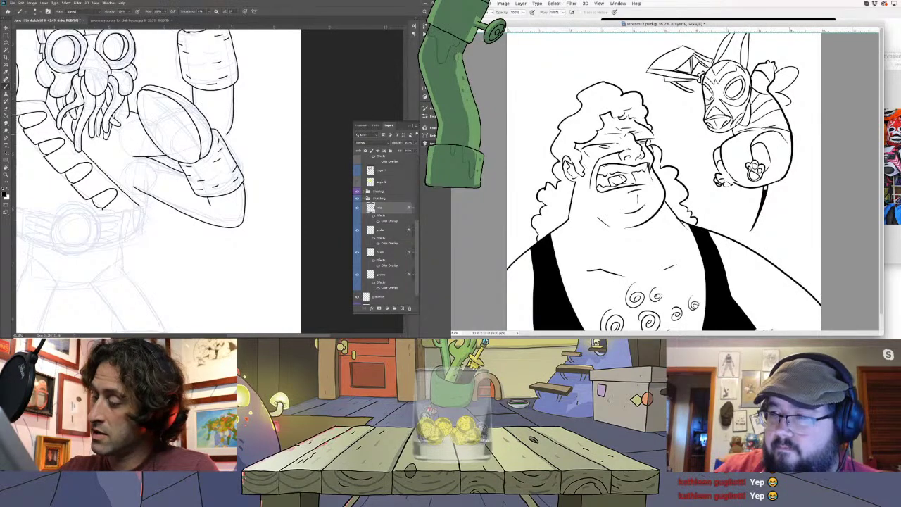
{"action": "left_click_drag", "start_coordinate": [178, 243], "coordinate": [276, 190]}
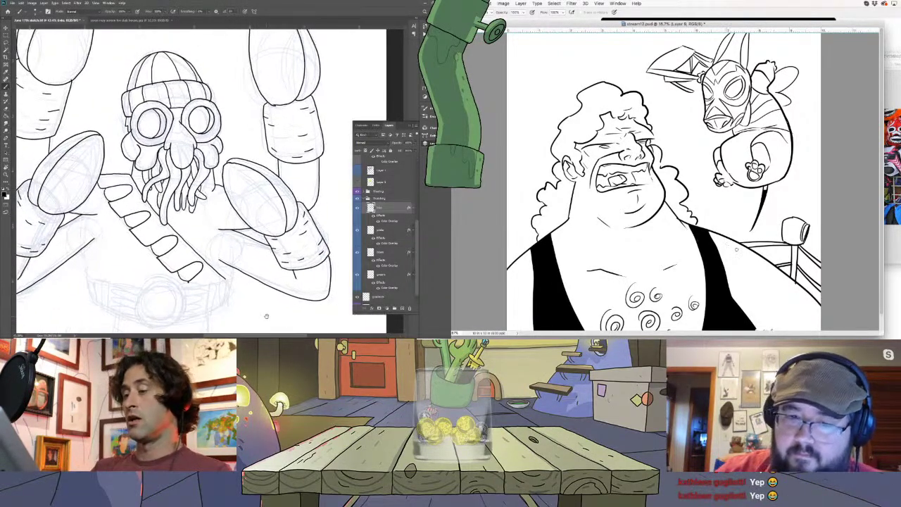
{"action": "scroll", "coordinate": [277, 190], "scroll_direction": "up", "scroll_amount": 2}
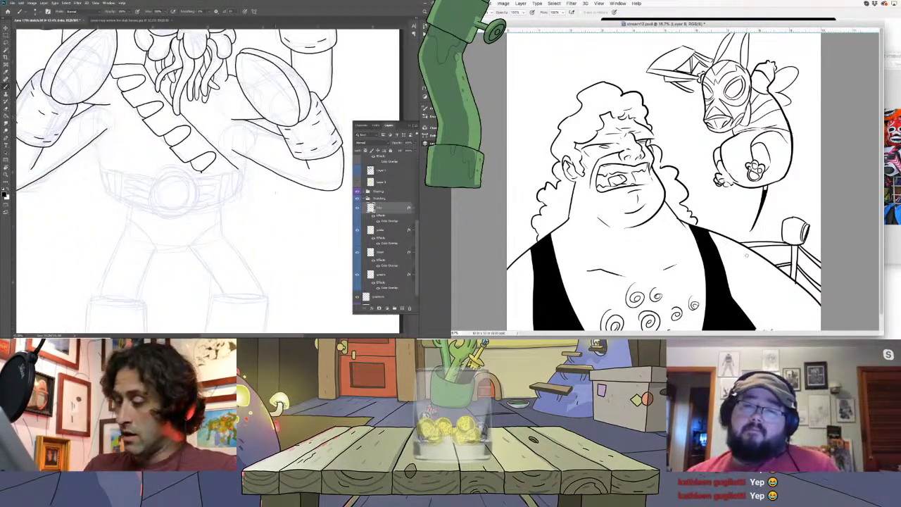
Ink a ring around the belt buckle, undo it, and rotate the view upside-down
{"action": "left_click_drag", "start_coordinate": [159, 197], "coordinate": [182, 180]}
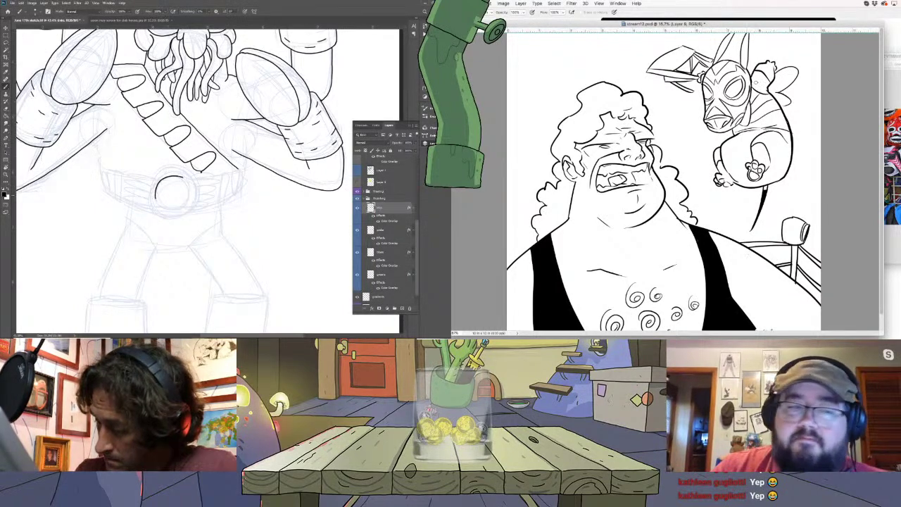
{"action": "left_click_drag", "start_coordinate": [169, 209], "coordinate": [188, 184]}
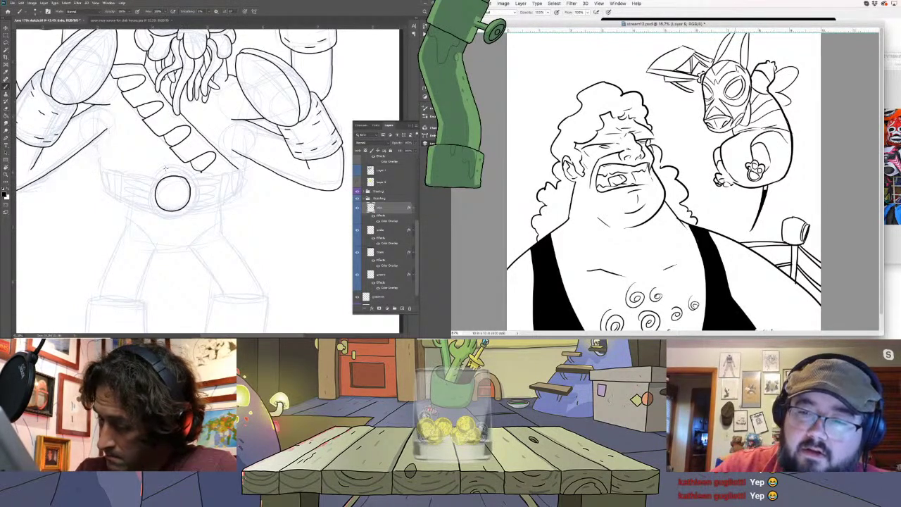
{"action": "key", "text": "ctrl+z"}
{"action": "key", "text": "ctrl+z"}
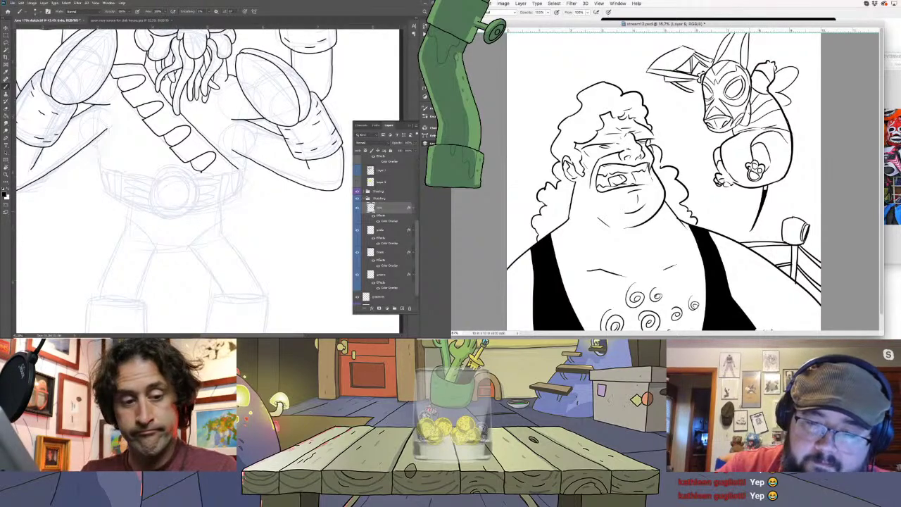
{"action": "mouse_move", "coordinate": [175, 193]}
{"action": "left_mouse_down"}
{"action": "mouse_move", "coordinate": [132, 189]}
{"action": "mouse_move", "coordinate": [125, 214]}
{"action": "left_mouse_up"}
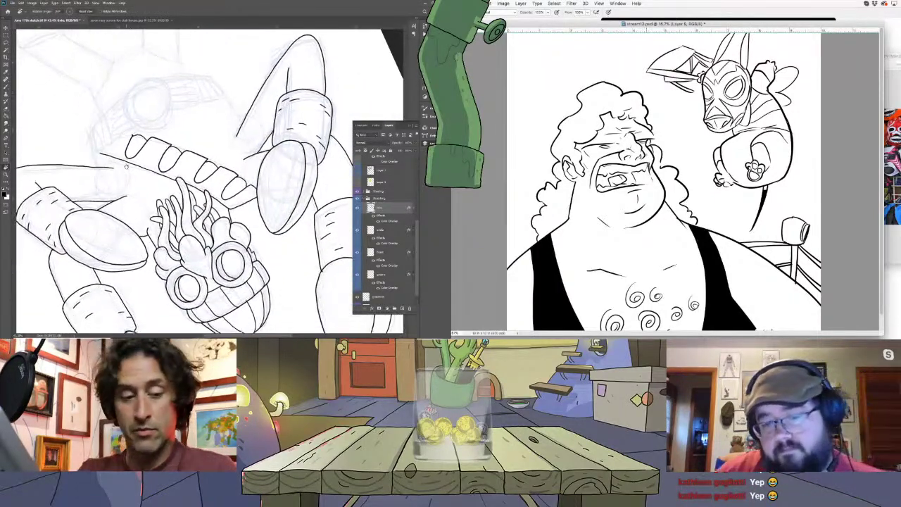
Ink the outer buckle circle arcs, then rotate the canvas view to a new angle
{"action": "mouse_move", "coordinate": [138, 86]}
{"action": "left_mouse_down"}
{"action": "mouse_move", "coordinate": [135, 105]}
{"action": "mouse_move", "coordinate": [161, 110]}
{"action": "left_mouse_up"}
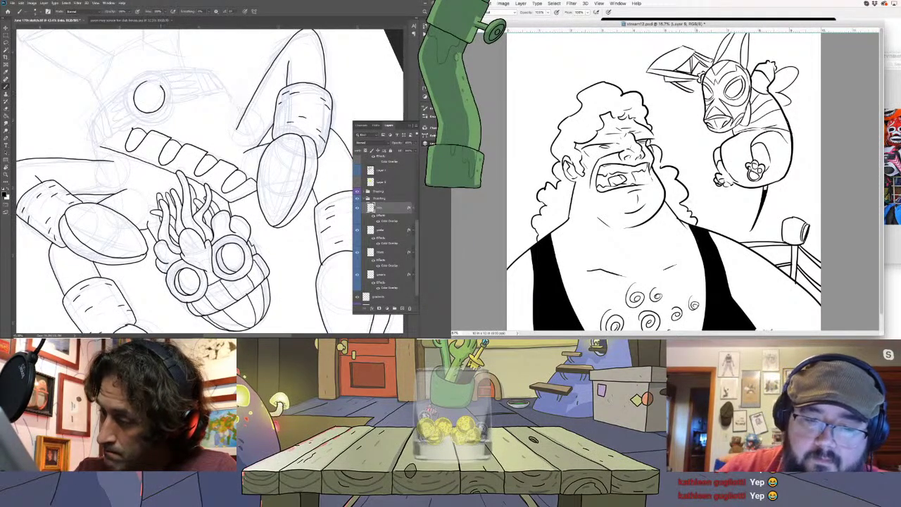
{"action": "mouse_move", "coordinate": [131, 79]}
{"action": "left_mouse_down"}
{"action": "mouse_move", "coordinate": [126, 102]}
{"action": "mouse_move", "coordinate": [175, 112]}
{"action": "left_mouse_up"}
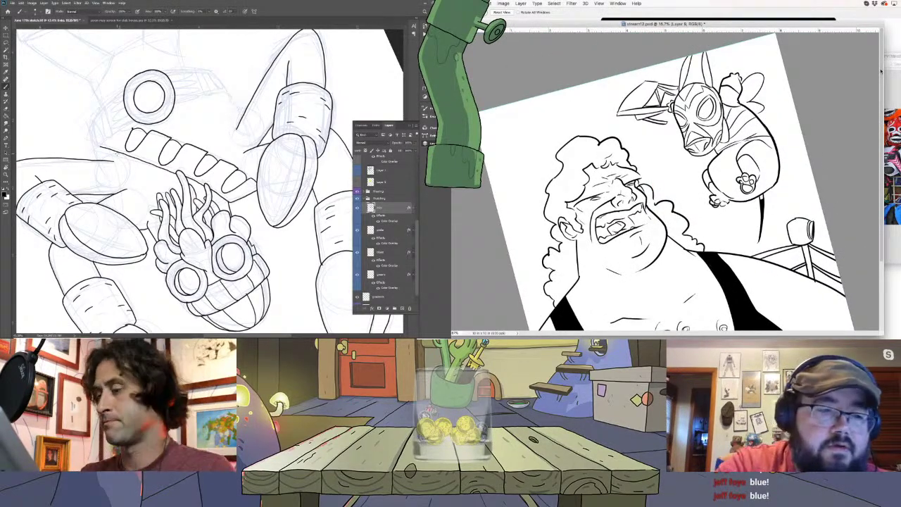
{"action": "key", "text": "r"}
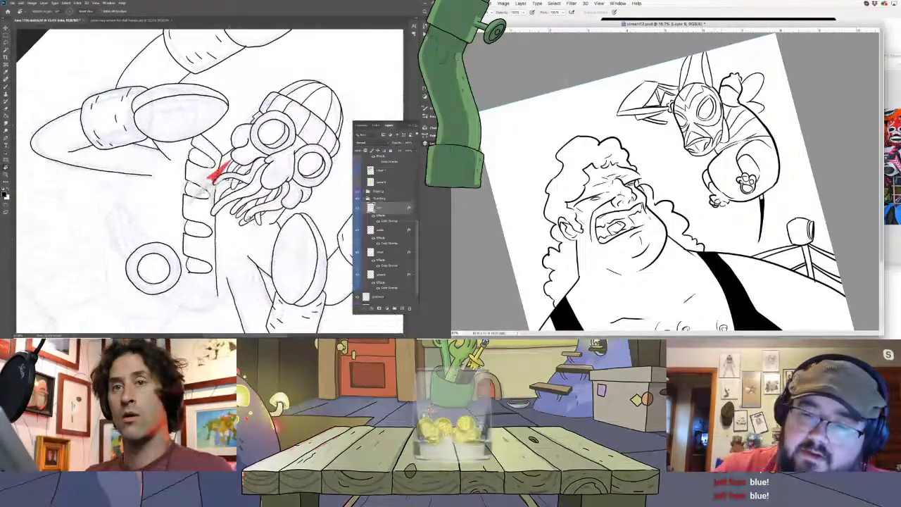
{"action": "left_click_drag", "start_coordinate": [212, 211], "coordinate": [232, 176]}
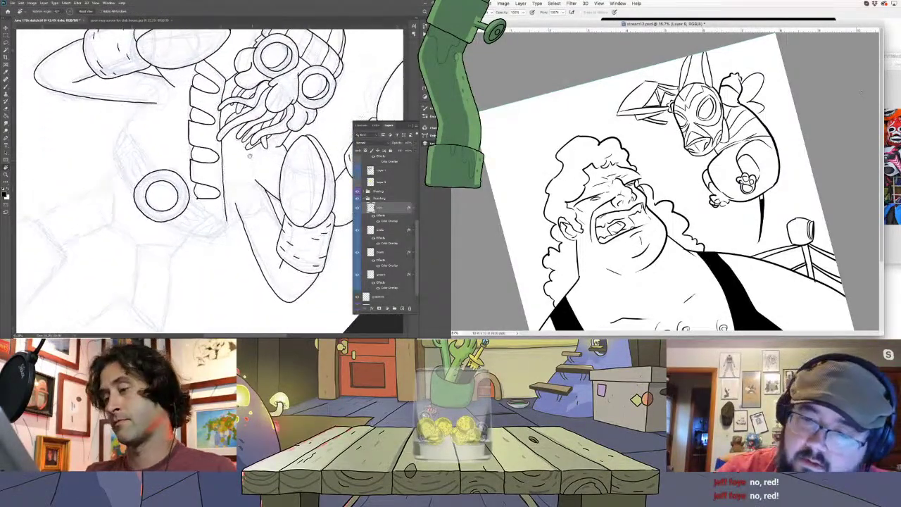
{"action": "left_click_drag", "start_coordinate": [245, 219], "coordinate": [250, 154]}
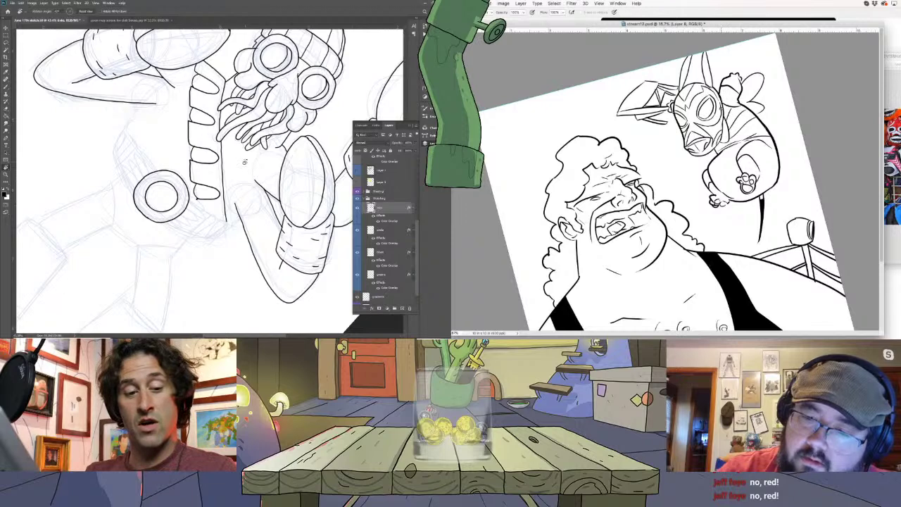
{"action": "key", "text": "b"}
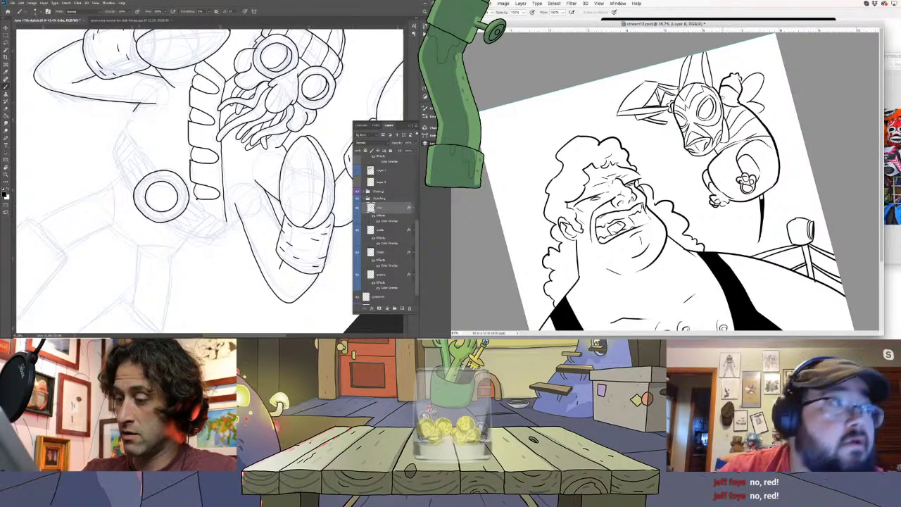
Add an inner stroke to the buckle and rotate the view back upright
{"action": "left_click_drag", "start_coordinate": [136, 105], "coordinate": [128, 128]}
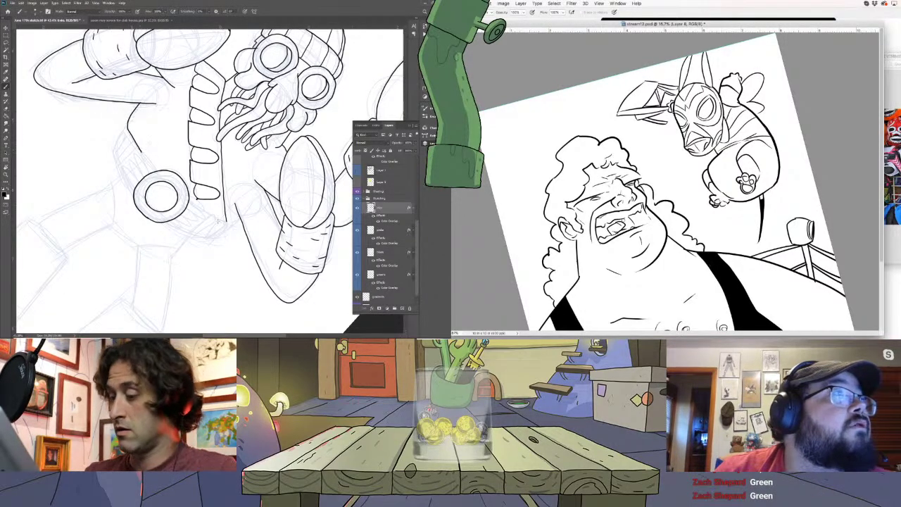
{"action": "left_click_drag", "start_coordinate": [241, 233], "coordinate": [212, 151]}
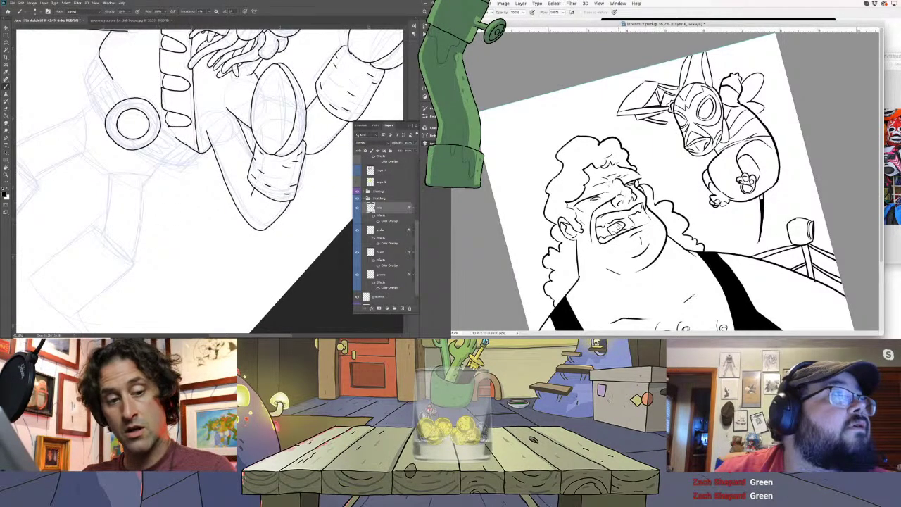
{"action": "key", "text": "r"}
{"action": "left_click_drag", "start_coordinate": [159, 224], "coordinate": [268, 201]}
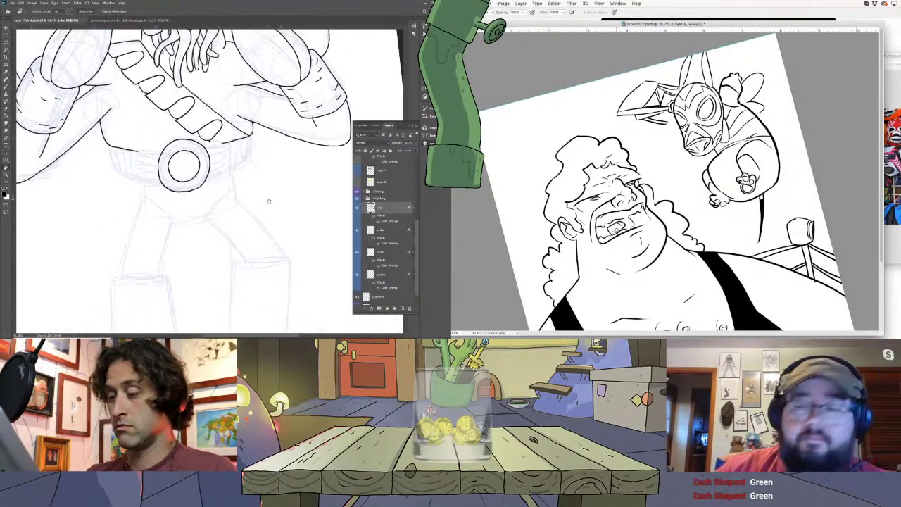
{"action": "key", "text": "b"}
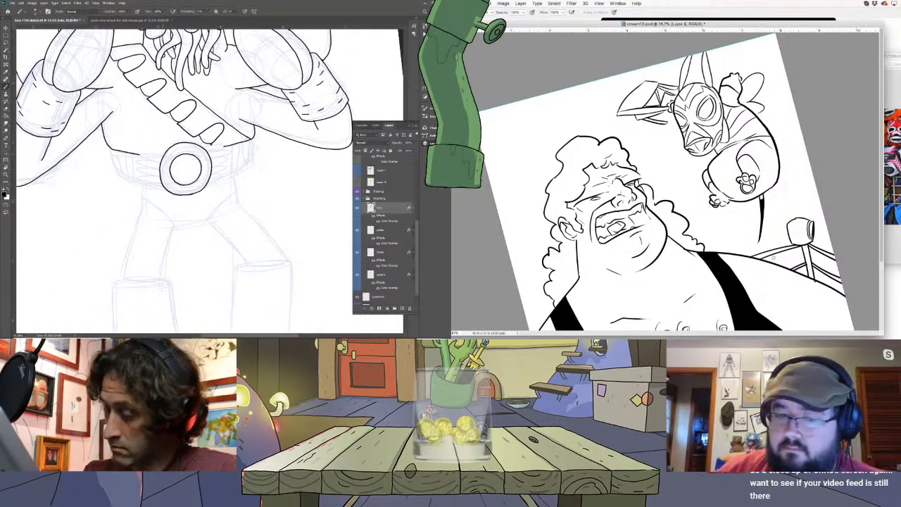
{"action": "key", "text": "l"}
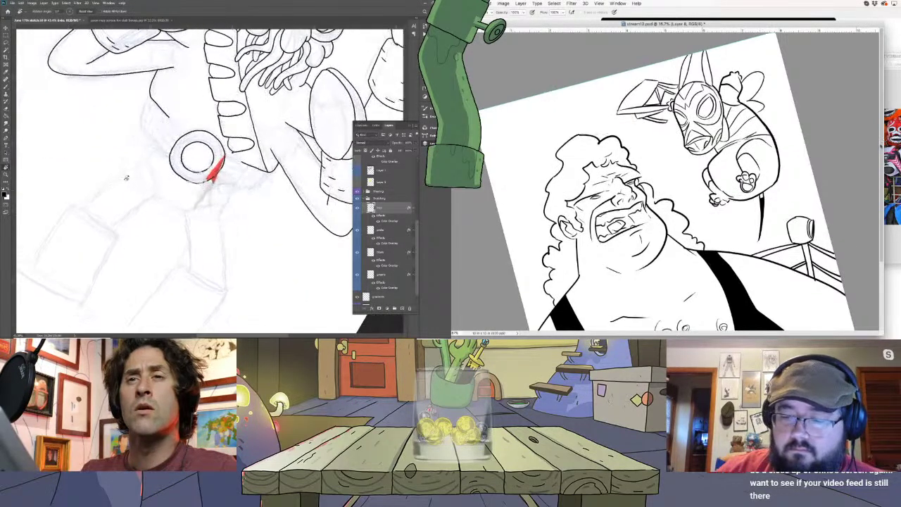
{"action": "left_click_drag", "start_coordinate": [149, 215], "coordinate": [137, 138]}
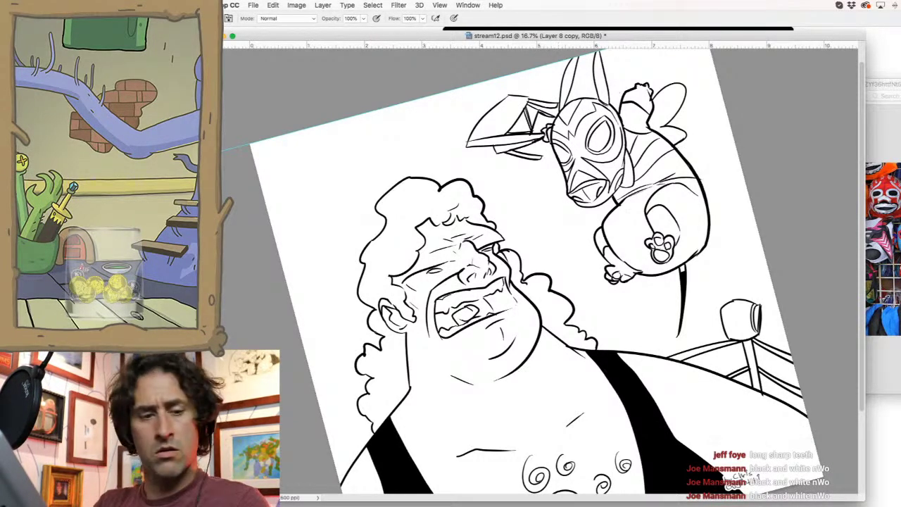
{"action": "key", "text": "w"}
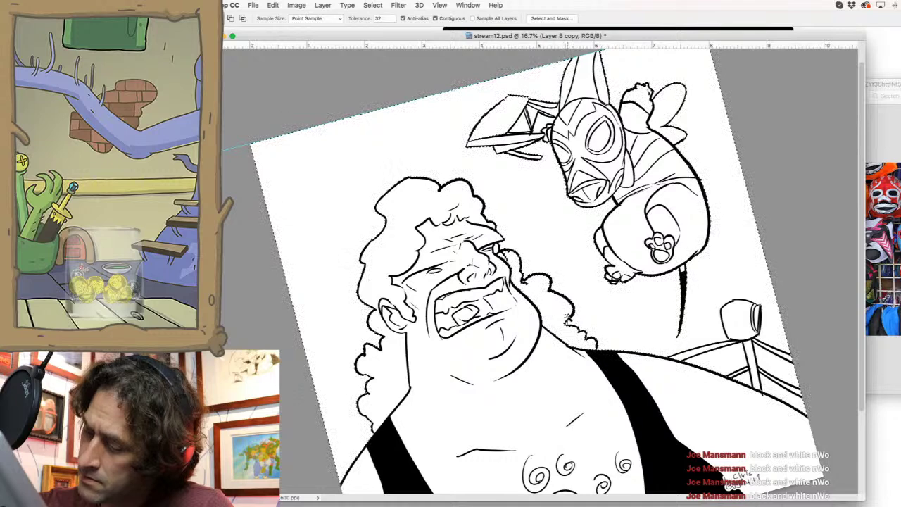
{"action": "left_click", "coordinate": [733, 205]}
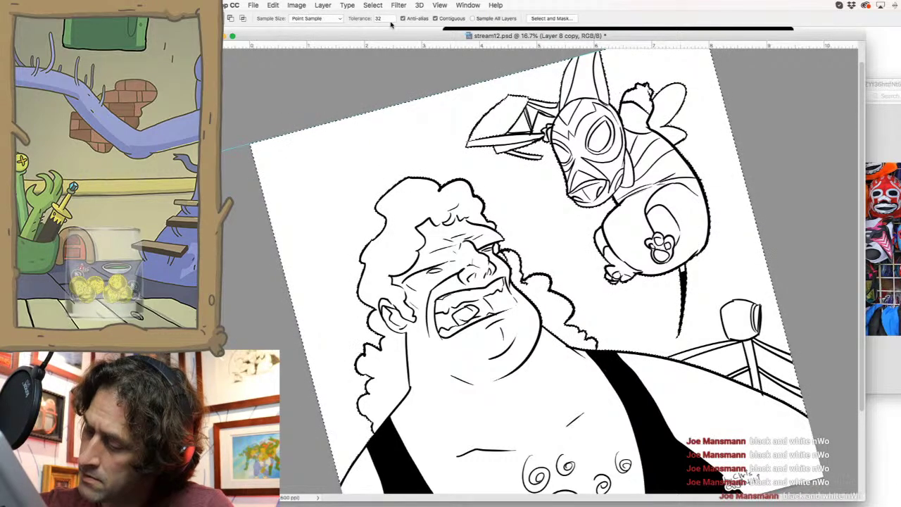
{"action": "left_click", "coordinate": [372, 5]}
{"action": "left_click", "coordinate": [384, 34]}
{"action": "key", "text": "b"}
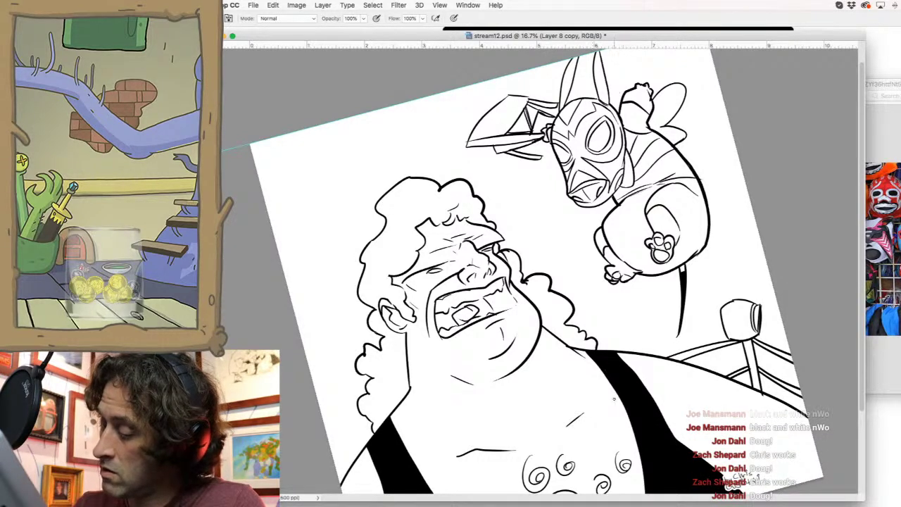
{"action": "key", "text": "w"}
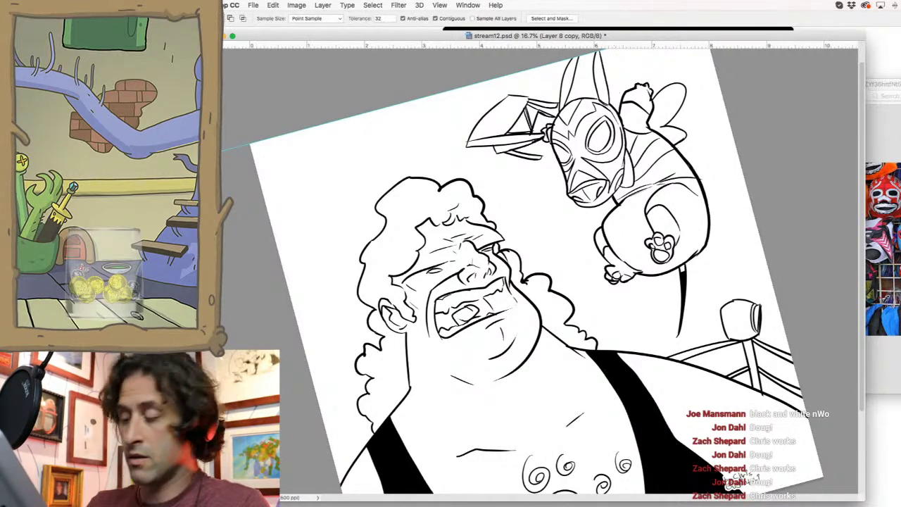
{"action": "left_click", "coordinate": [727, 264]}
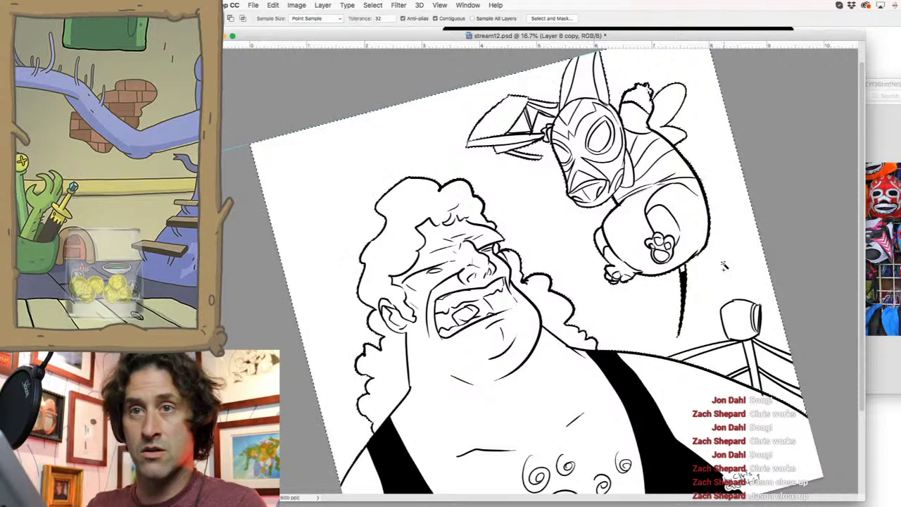
{"action": "left_click", "coordinate": [373, 5]}
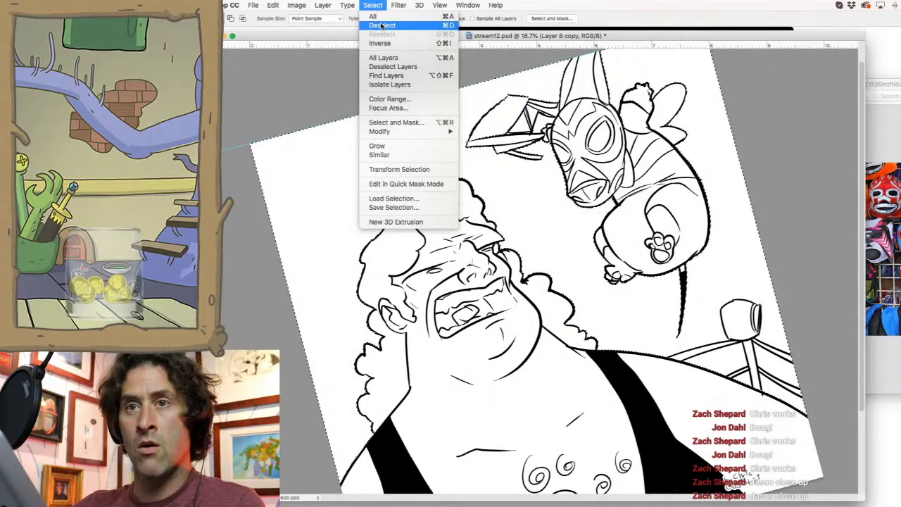
{"action": "left_click", "coordinate": [383, 25]}
{"action": "key", "text": "b"}
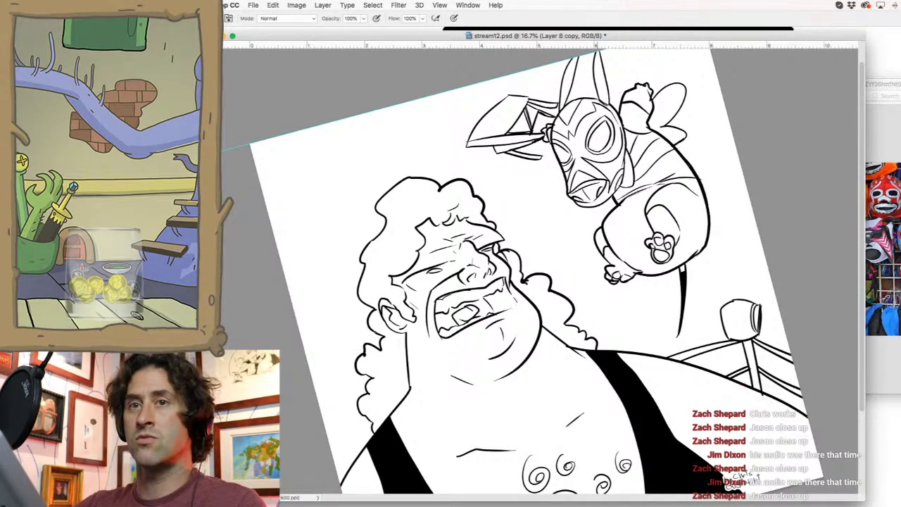
{"action": "key", "text": "w"}
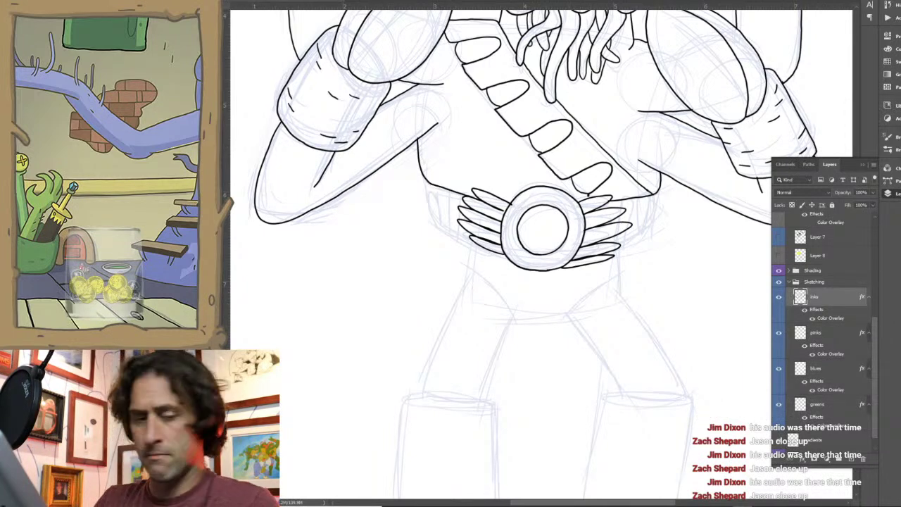
Undo the last stroke and add short vertical strap lines on both sides of the buckle
{"action": "key", "text": "ctrl+z"}
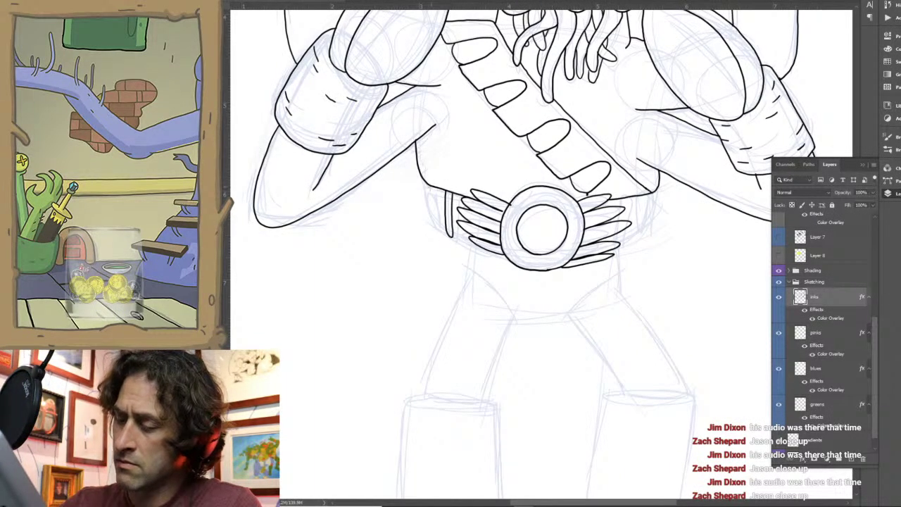
{"action": "left_click_drag", "start_coordinate": [430, 201], "coordinate": [433, 223]}
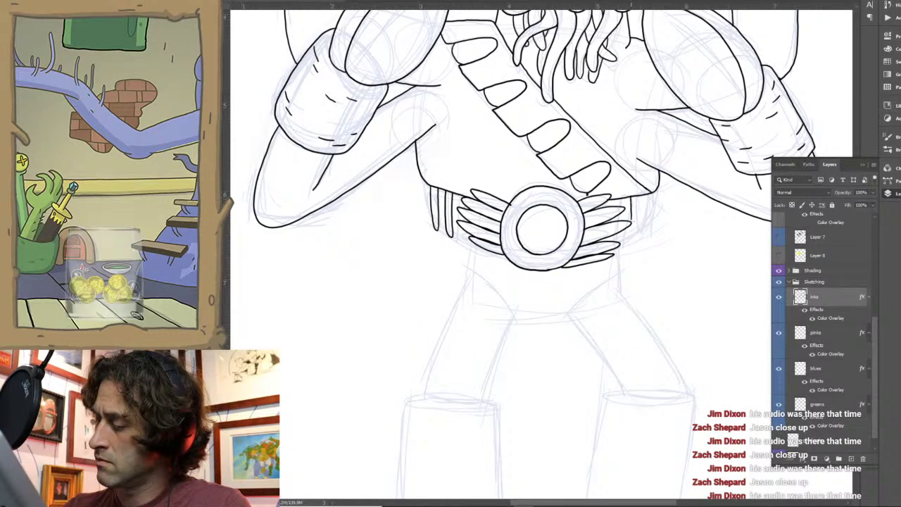
{"action": "left_click_drag", "start_coordinate": [629, 240], "coordinate": [633, 248]}
{"action": "mouse_move", "coordinate": [637, 201]}
{"action": "left_mouse_down"}
{"action": "mouse_move", "coordinate": [634, 243]}
{"action": "mouse_move", "coordinate": [654, 222]}
{"action": "left_mouse_up"}
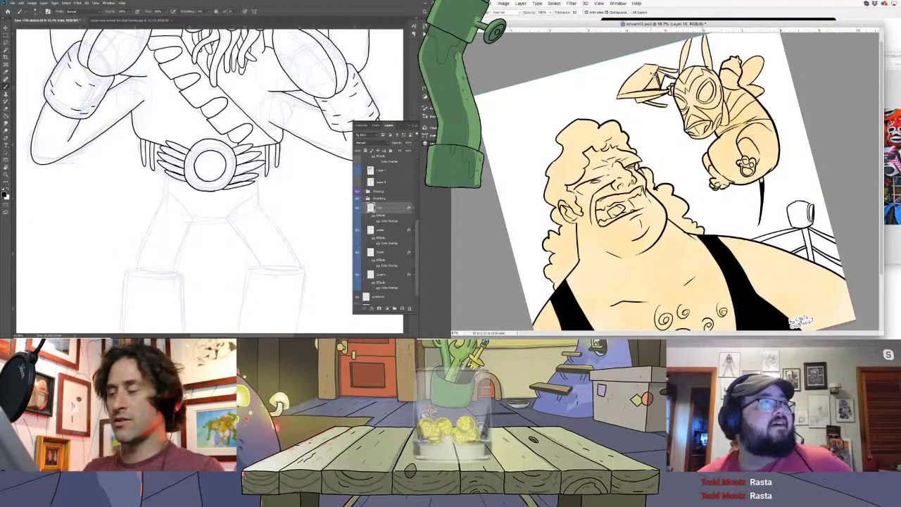
Ink a curve between the squid wrestler's legs and tilt the sketch view
{"action": "left_click_drag", "start_coordinate": [173, 256], "coordinate": [204, 264]}
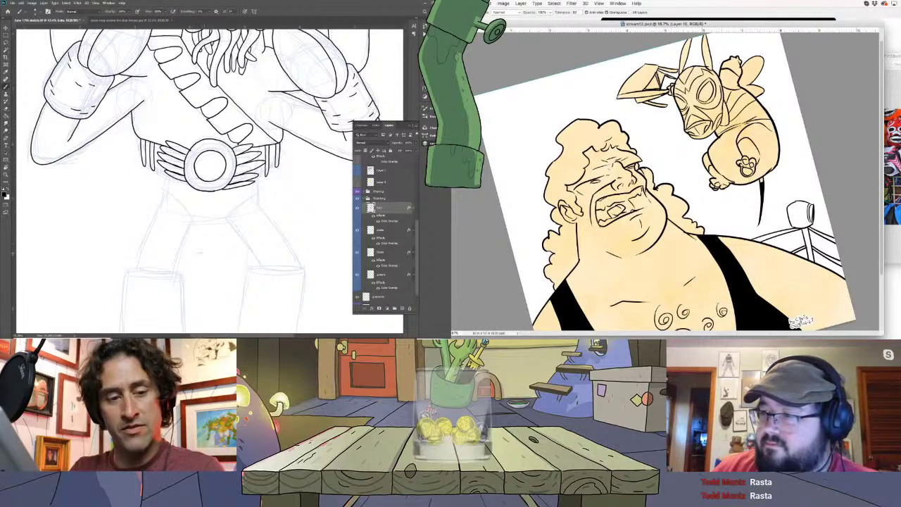
{"action": "key", "text": "r"}
{"action": "mouse_move", "coordinate": [208, 218]}
{"action": "left_mouse_down"}
{"action": "mouse_move", "coordinate": [166, 260]}
{"action": "mouse_move", "coordinate": [154, 226]}
{"action": "left_mouse_up"}
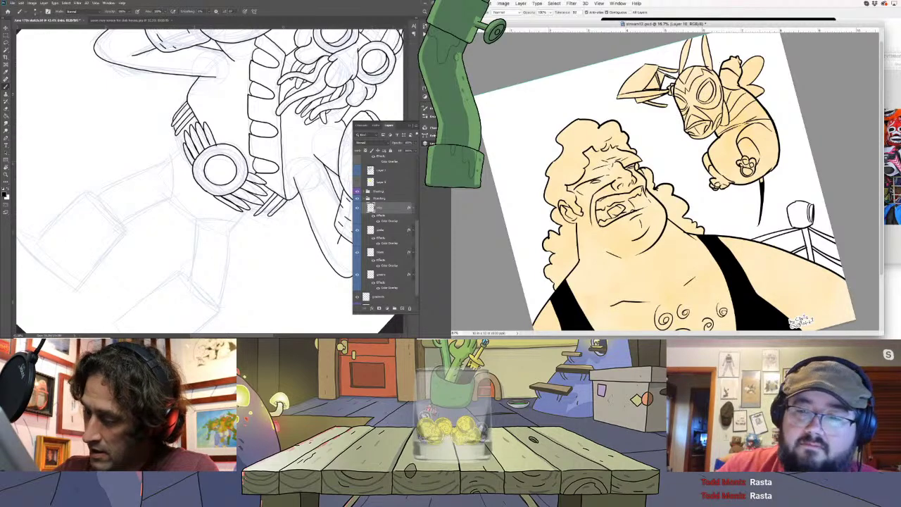
Fill the diving masked luchador dark brown and zoom in on the bee wrestler
{"action": "left_click", "coordinate": [745, 115]}
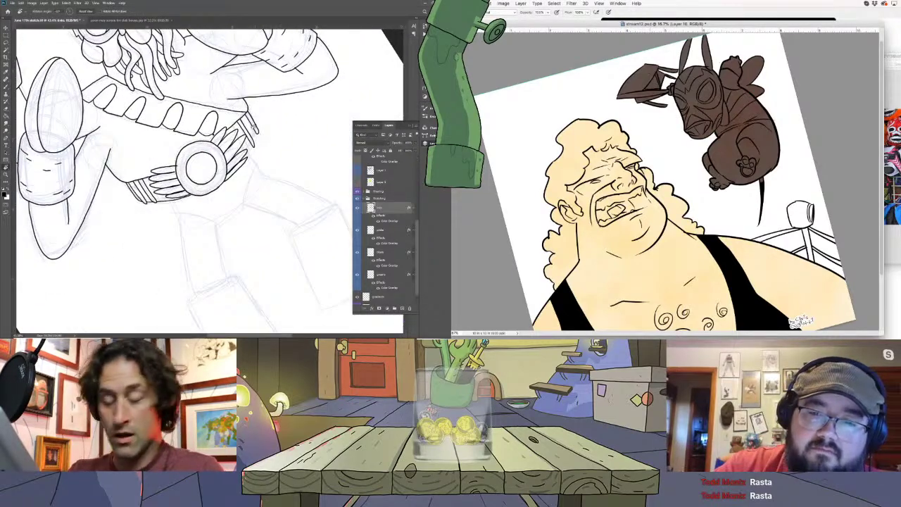
{"action": "key", "text": "b"}
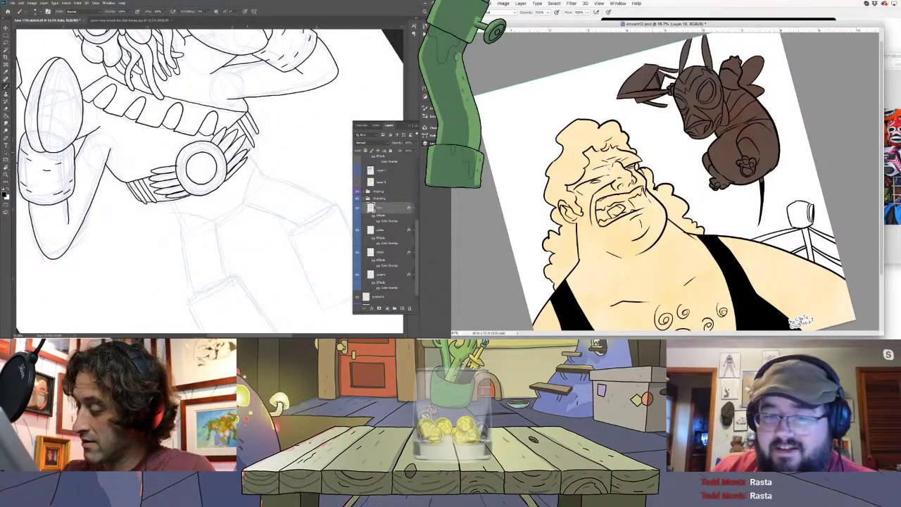
{"action": "key", "text": "z"}
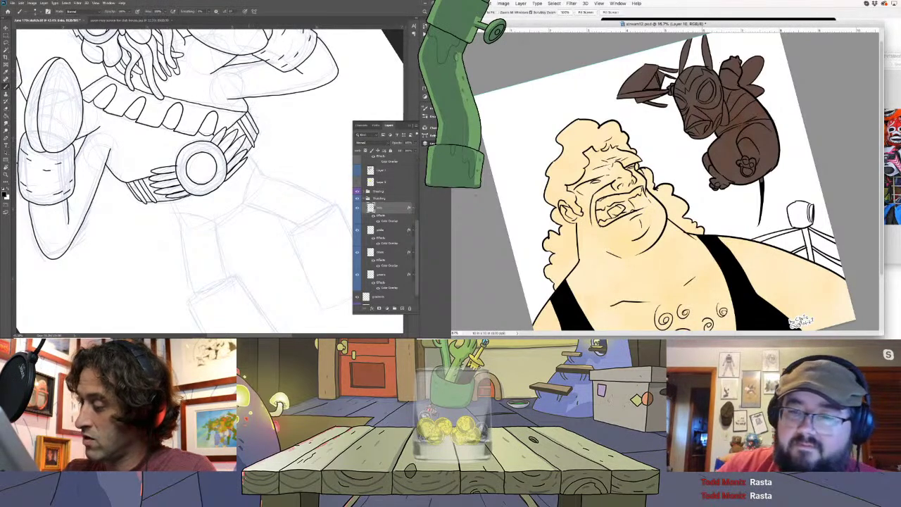
{"action": "left_click_drag", "start_coordinate": [786, 124], "coordinate": [803, 126]}
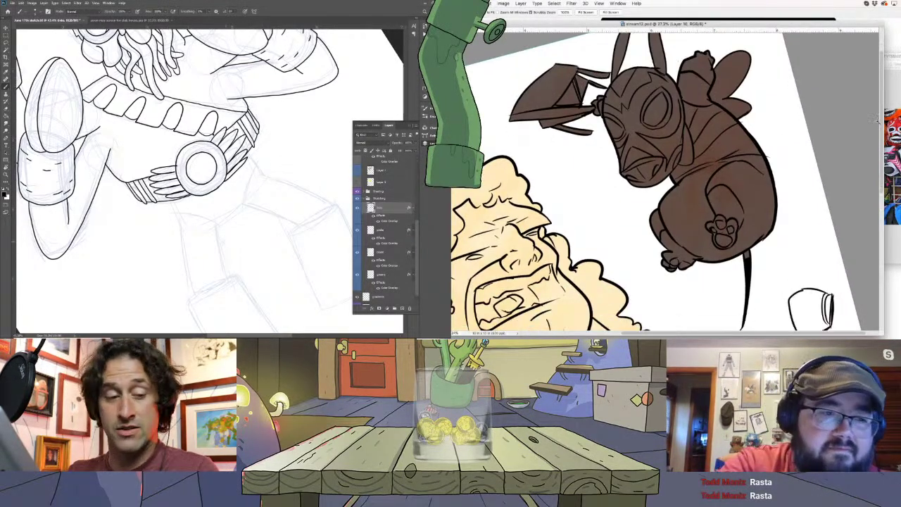
Select the Magic Wand, then rotate and pan the sketch to show the legs
{"action": "left_click_drag", "start_coordinate": [226, 255], "coordinate": [211, 248]}
{"action": "key", "text": "w"}
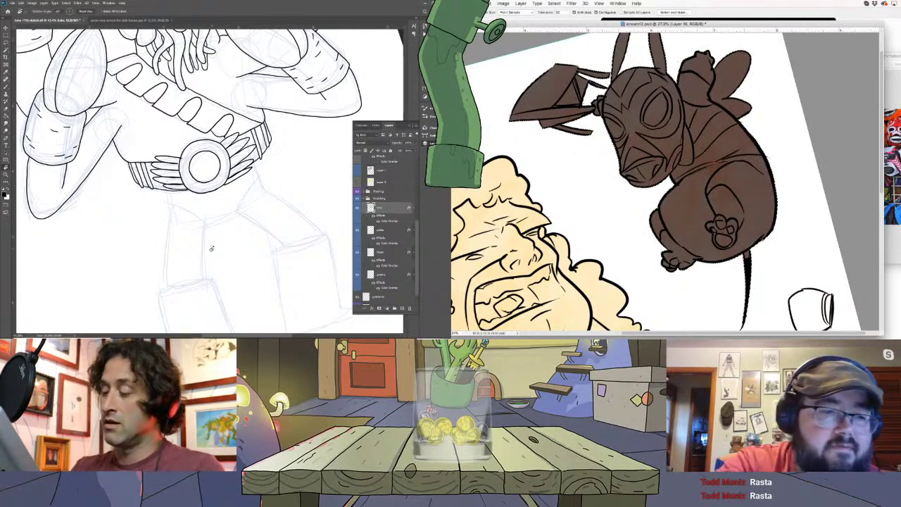
{"action": "key", "text": "z"}
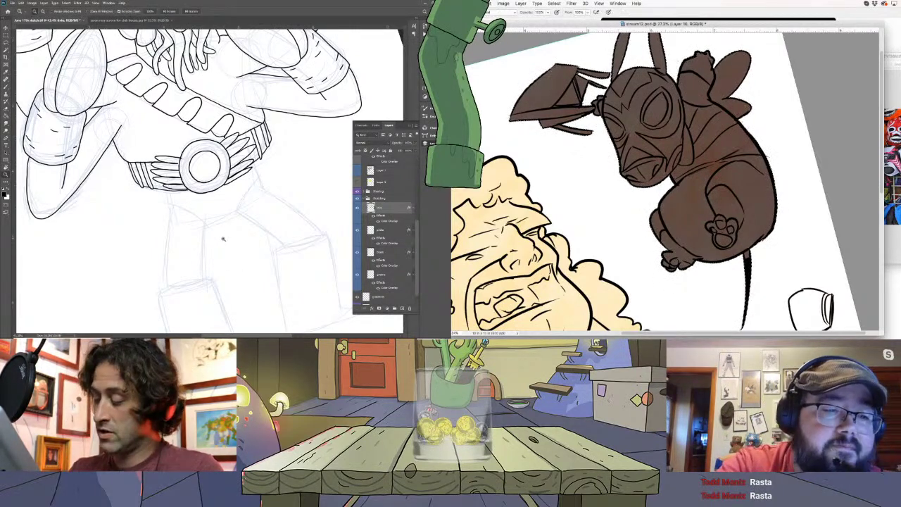
{"action": "key", "text": "r"}
{"action": "left_click_drag", "start_coordinate": [215, 241], "coordinate": [209, 142]}
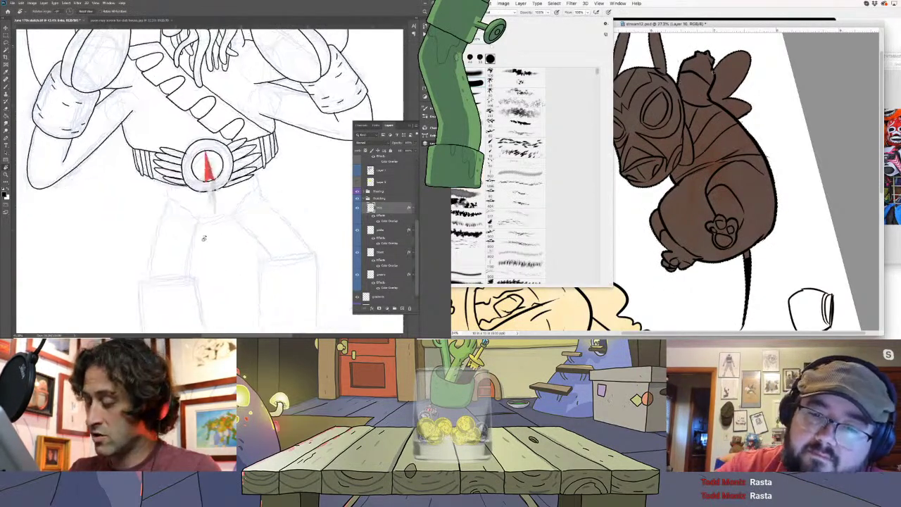
{"action": "key", "text": "b"}
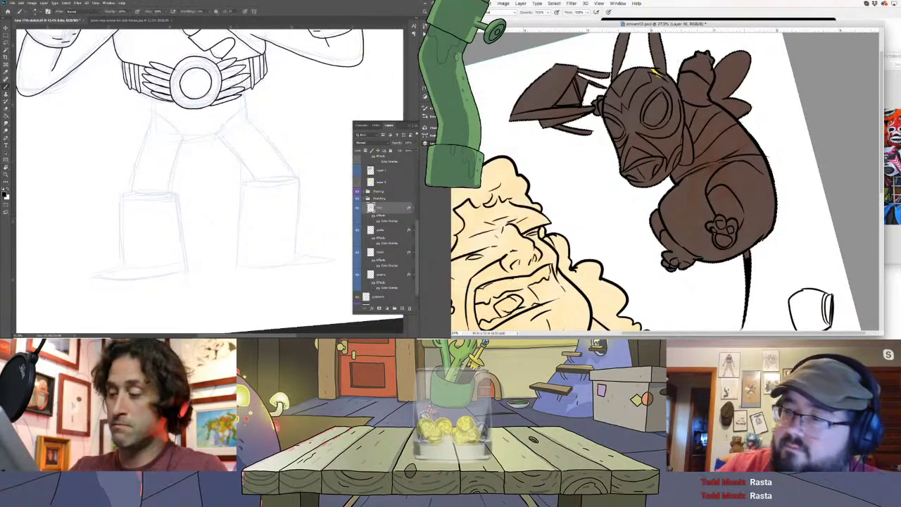
Ink the leg lines from just below the belt down toward the boots
{"action": "left_click_drag", "start_coordinate": [151, 105], "coordinate": [130, 194]}
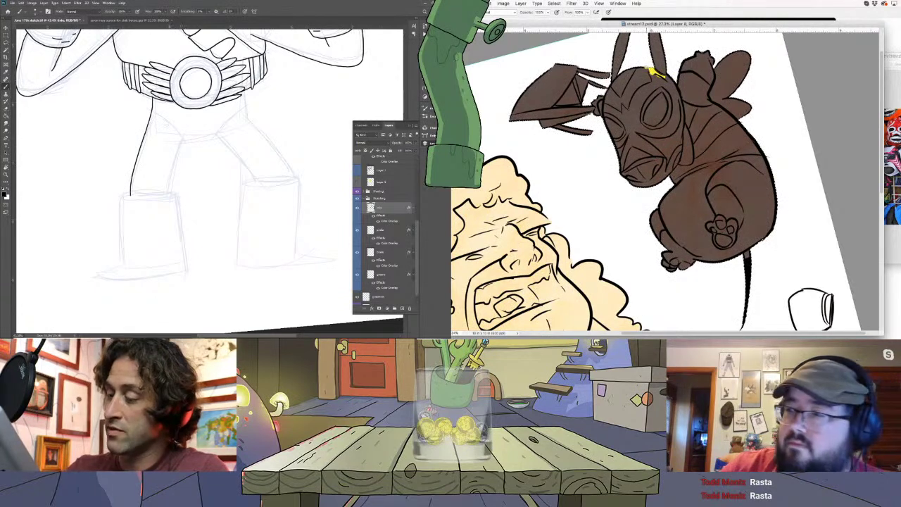
{"action": "mouse_move", "coordinate": [160, 125]}
{"action": "left_mouse_down"}
{"action": "mouse_move", "coordinate": [182, 138]}
{"action": "mouse_move", "coordinate": [165, 195]}
{"action": "left_mouse_up"}
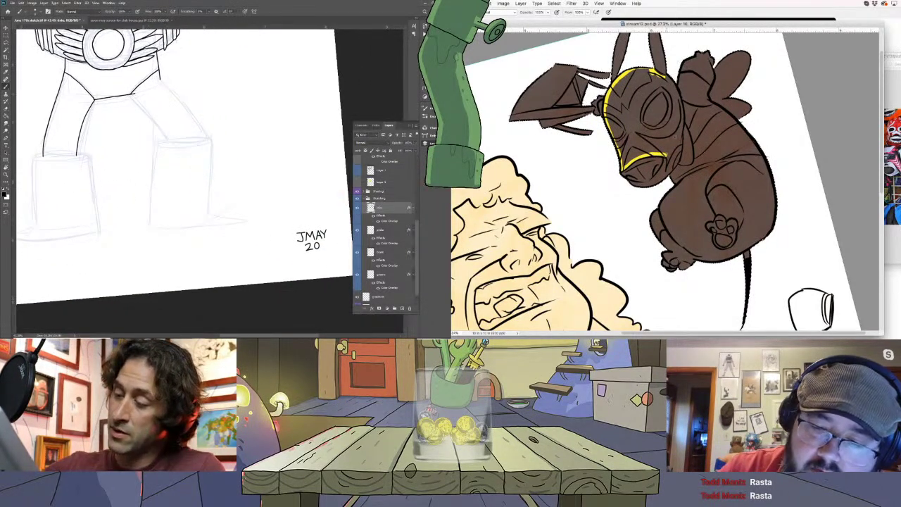
{"action": "left_click_drag", "start_coordinate": [134, 97], "coordinate": [142, 107]}
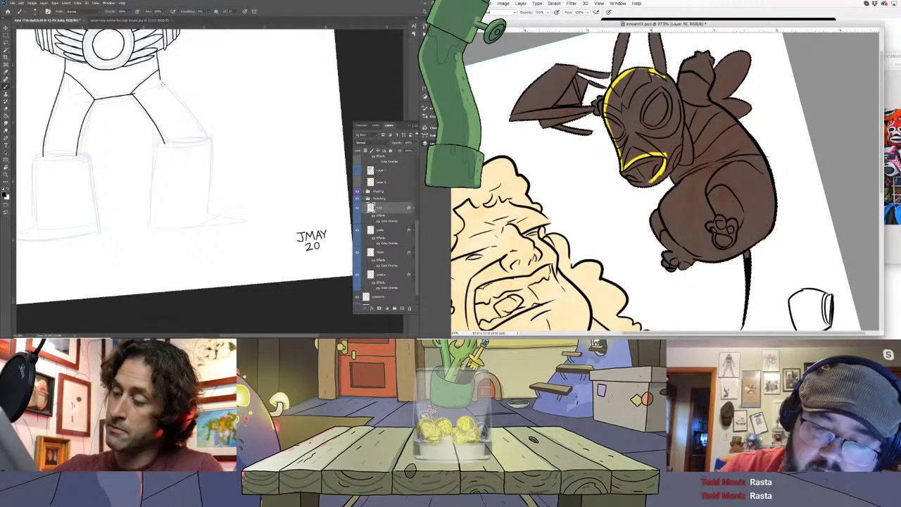
{"action": "left_click_drag", "start_coordinate": [177, 104], "coordinate": [189, 127]}
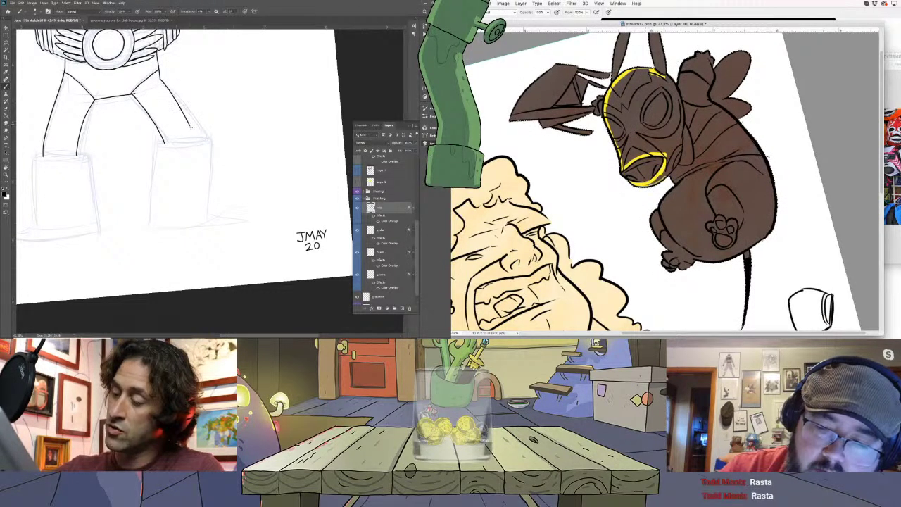
{"action": "left_click_drag", "start_coordinate": [161, 167], "coordinate": [219, 167]}
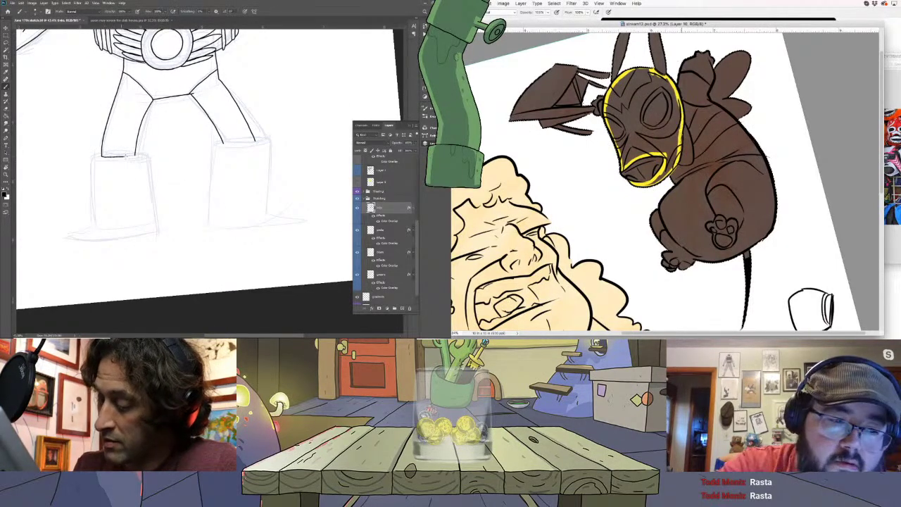
Fill the bee's mask solid yellow and ink the left boot's sides and sole
{"action": "key", "text": "g"}
{"action": "left_click", "coordinate": [674, 124]}
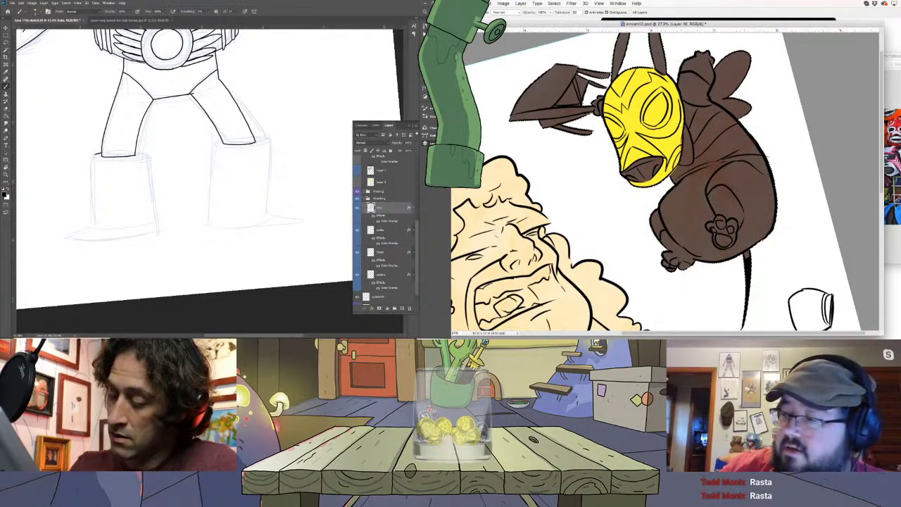
{"action": "left_click_drag", "start_coordinate": [91, 156], "coordinate": [90, 224]}
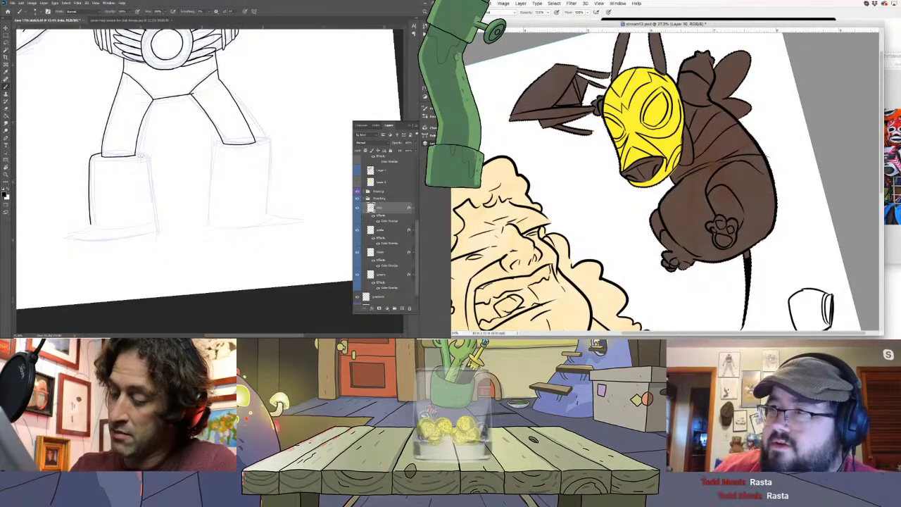
{"action": "left_click_drag", "start_coordinate": [145, 154], "coordinate": [159, 224]}
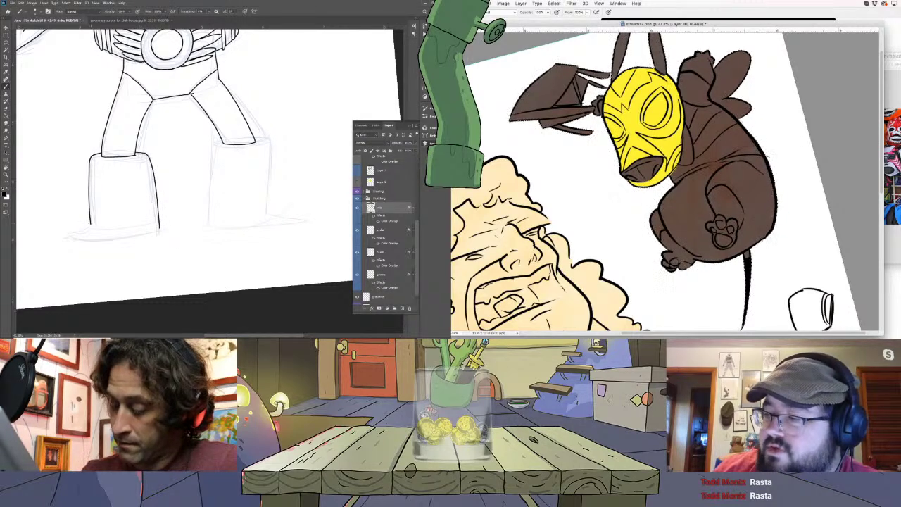
{"action": "left_click_drag", "start_coordinate": [90, 224], "coordinate": [159, 229]}
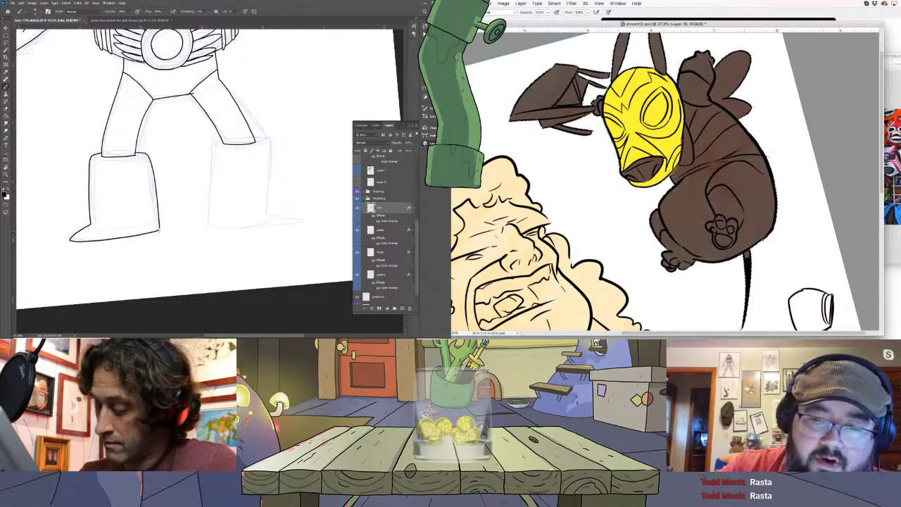
Ink the right boot with a longer sole and extended toe; add a white bee-eye highlight
{"action": "mouse_move", "coordinate": [213, 141]}
{"action": "left_mouse_down"}
{"action": "mouse_move", "coordinate": [225, 144]}
{"action": "mouse_move", "coordinate": [209, 224]}
{"action": "left_mouse_up"}
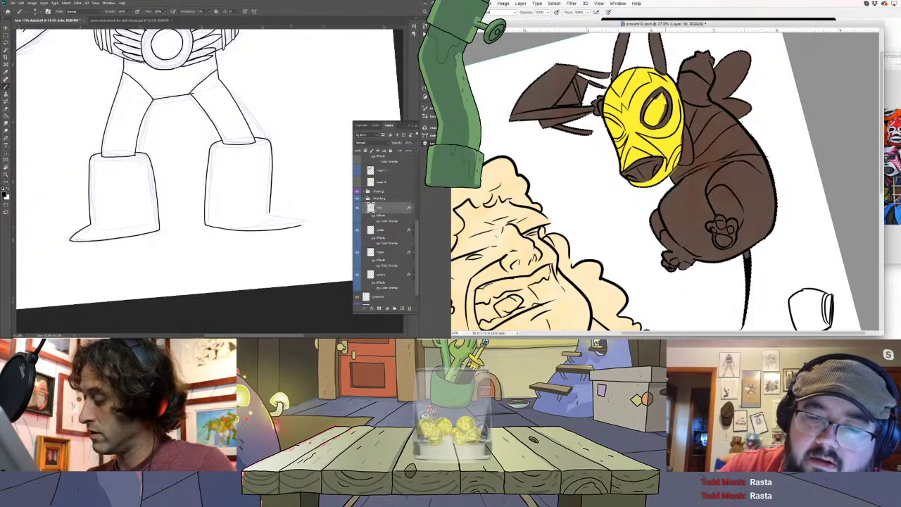
{"action": "left_click_drag", "start_coordinate": [211, 227], "coordinate": [307, 224]}
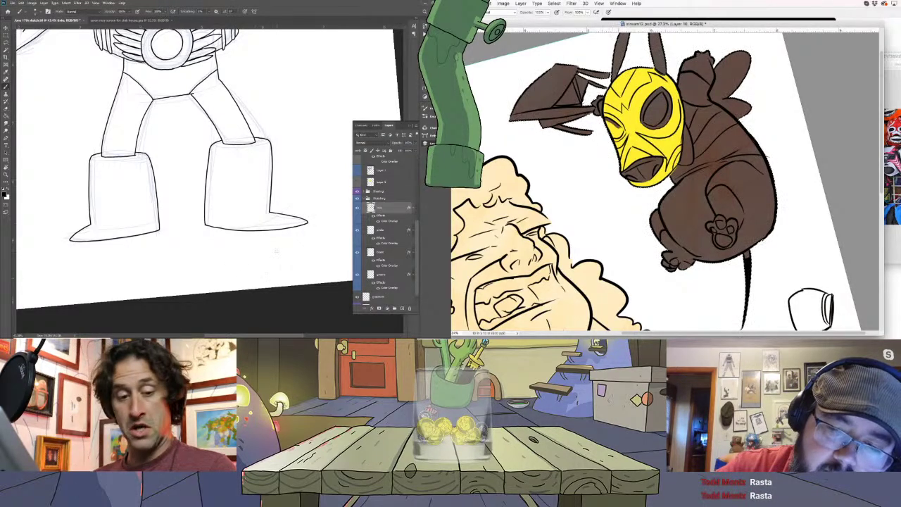
{"action": "key", "text": "l"}
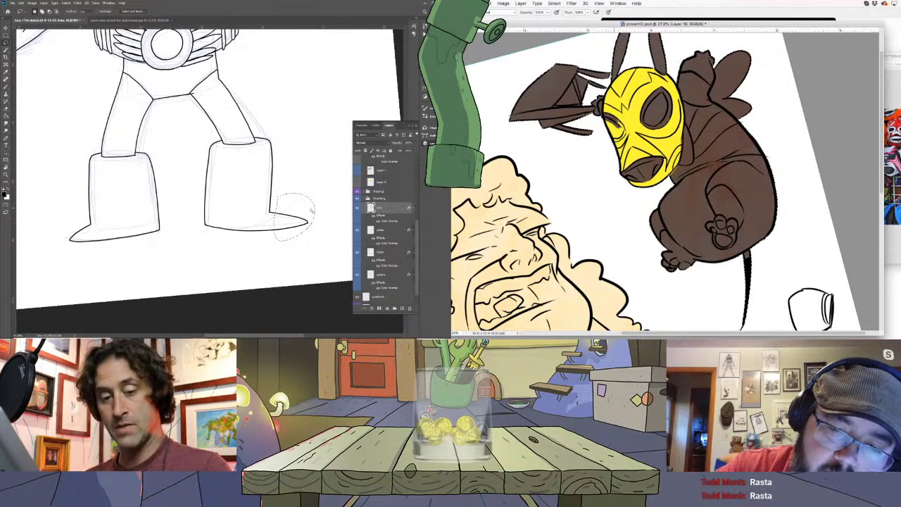
{"action": "key", "text": "b"}
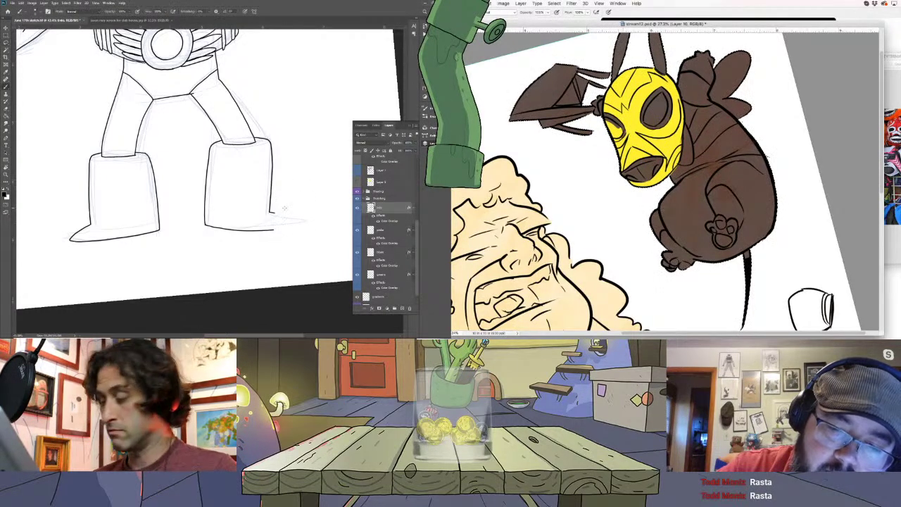
{"action": "left_click_drag", "start_coordinate": [270, 211], "coordinate": [299, 226]}
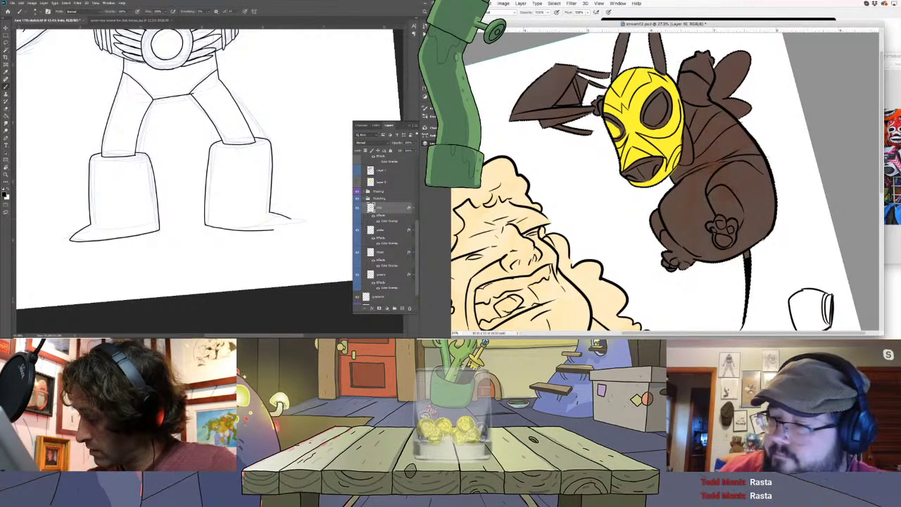
{"action": "left_click_drag", "start_coordinate": [659, 94], "coordinate": [654, 104]}
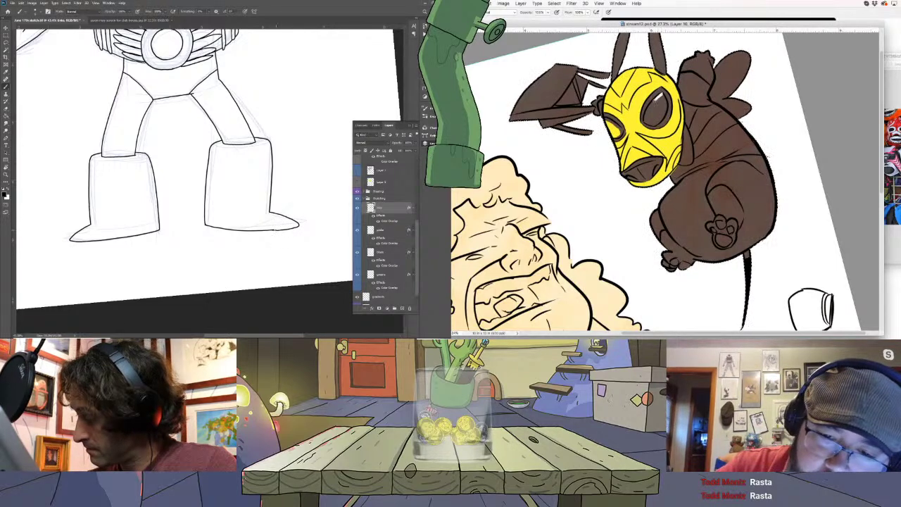
Zoom out and rotate the squid wrestler sketch back upright and centred
{"action": "key", "text": "z"}
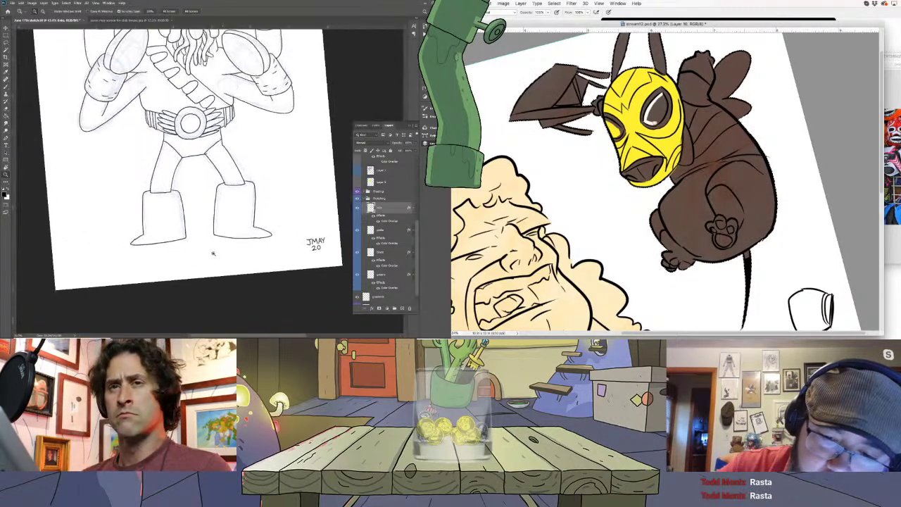
{"action": "left_click_drag", "start_coordinate": [268, 217], "coordinate": [208, 217]}
{"action": "scroll", "coordinate": [207, 217], "scroll_direction": "up", "scroll_amount": 2}
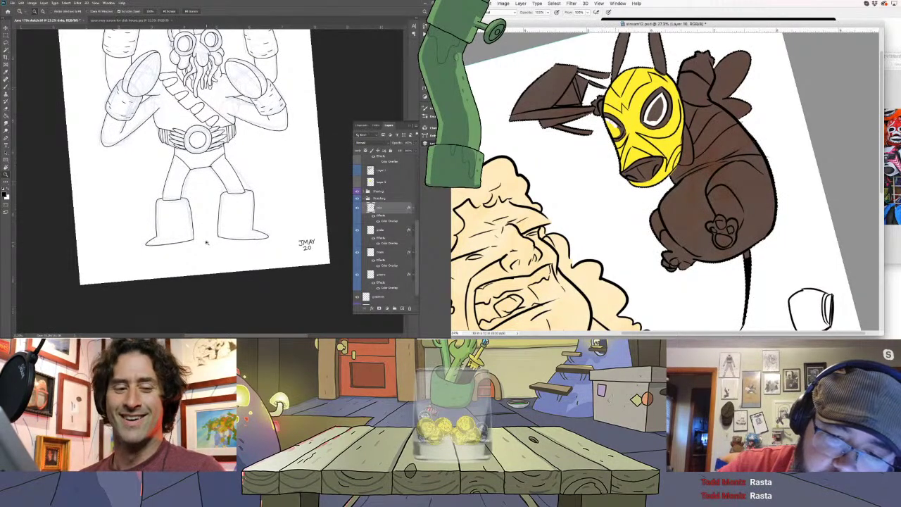
{"action": "key", "text": "b"}
{"action": "left_click_drag", "start_coordinate": [245, 246], "coordinate": [233, 255]}
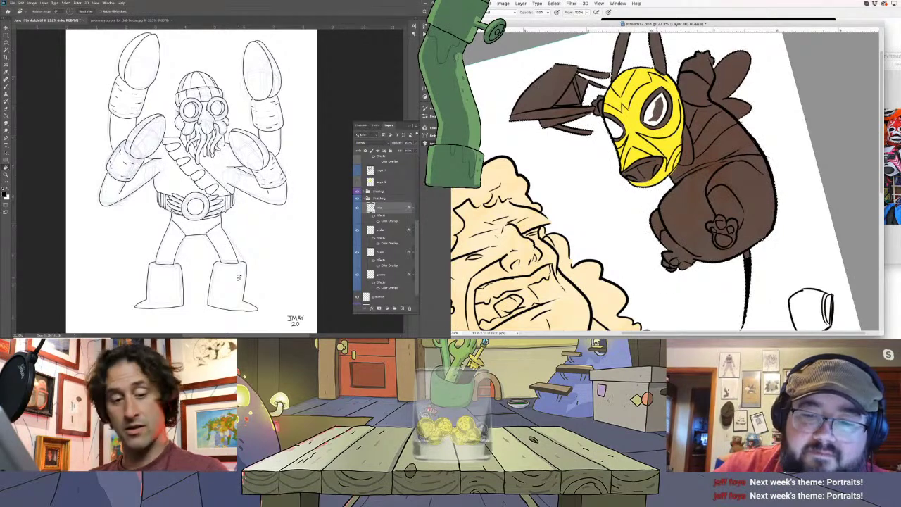
{"action": "key", "text": "b"}
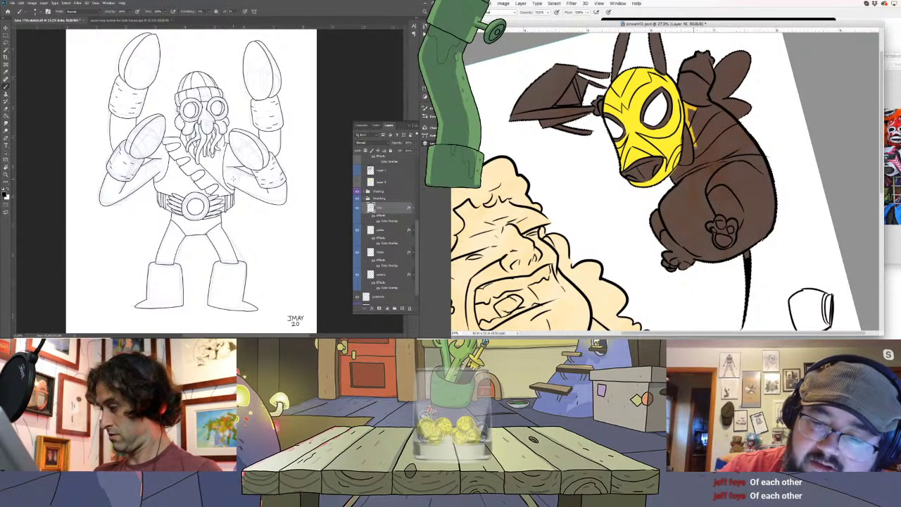
Hide the rough pencil construction layer and make the bottom layer active
{"action": "left_click", "coordinate": [357, 252]}
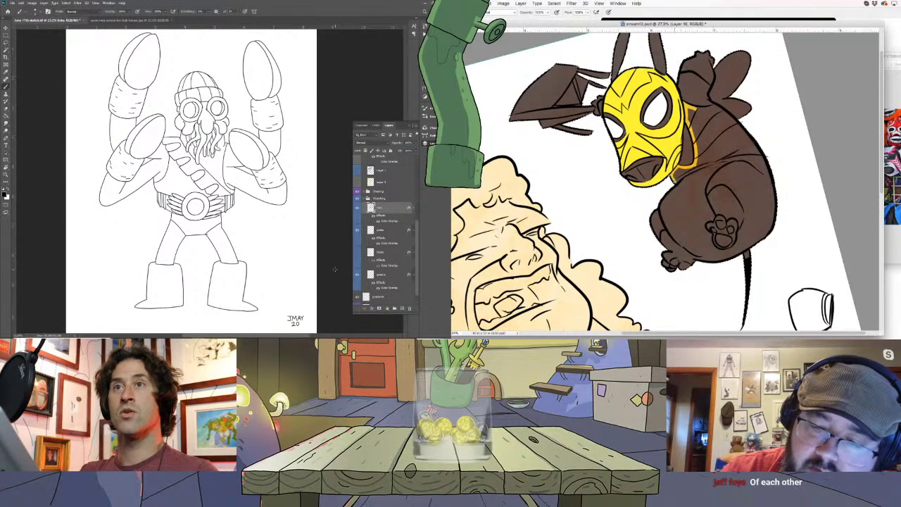
{"action": "scroll", "coordinate": [418, 232], "scroll_direction": "down", "scroll_amount": 1}
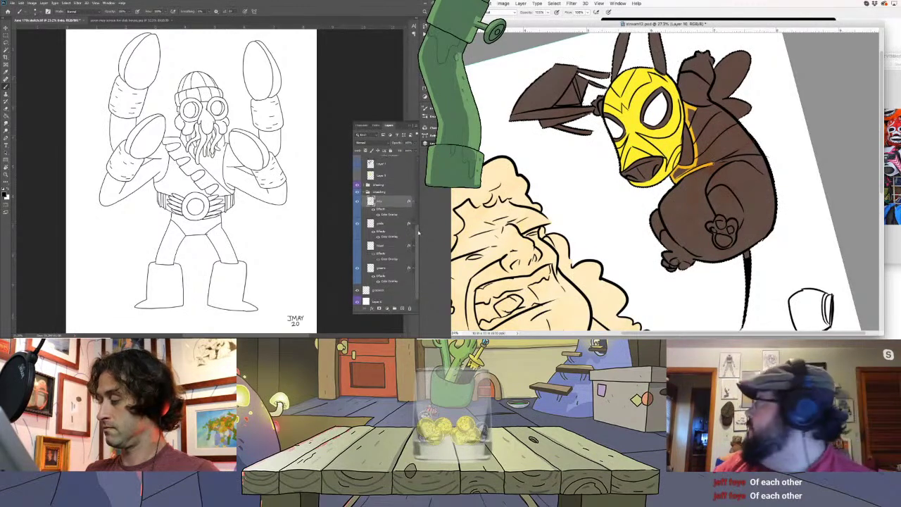
{"action": "scroll", "coordinate": [418, 232], "scroll_direction": "down", "scroll_amount": 1}
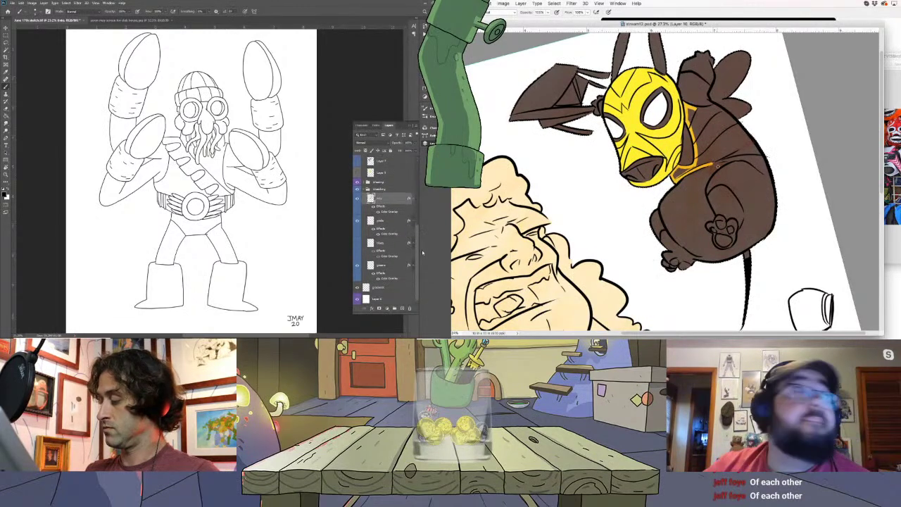
{"action": "left_click", "coordinate": [383, 300]}
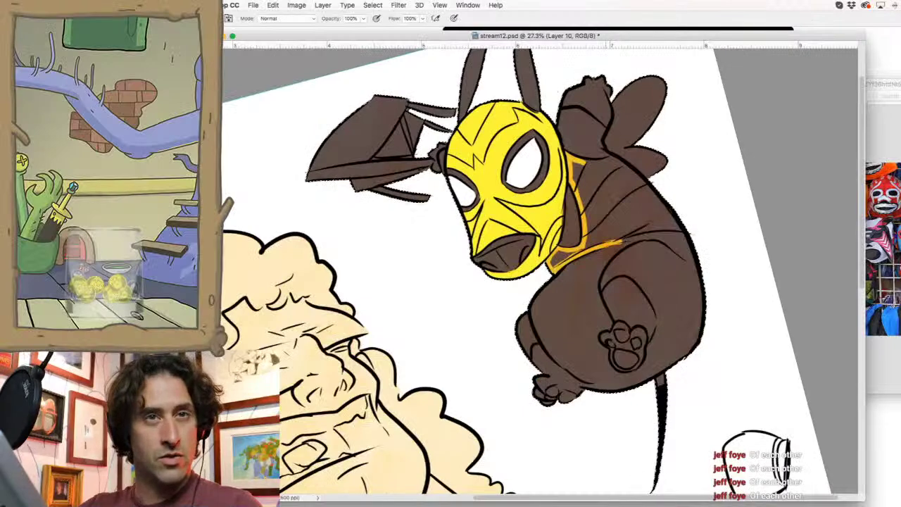
Paint orange strokes across the bee's upper chest and bucket-fill the chest
{"action": "left_click_drag", "start_coordinate": [642, 238], "coordinate": [678, 243]}
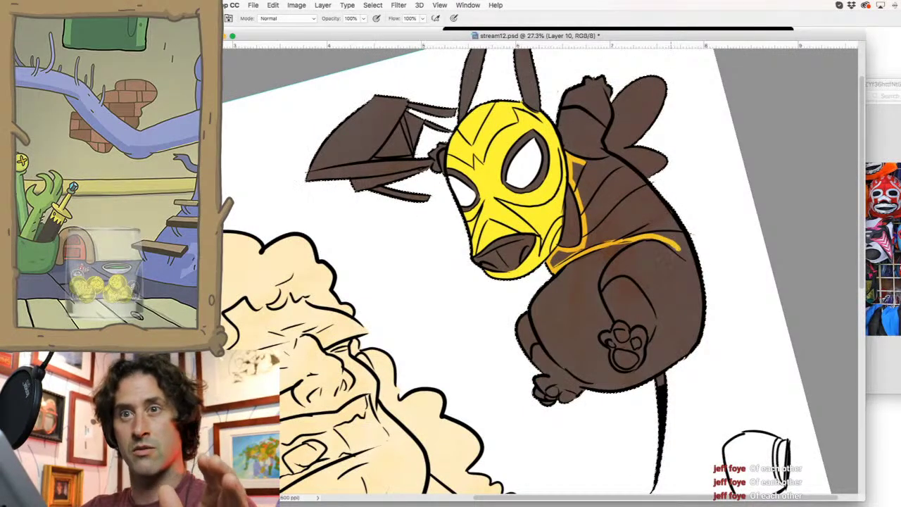
{"action": "left_click_drag", "start_coordinate": [618, 240], "coordinate": [659, 226]}
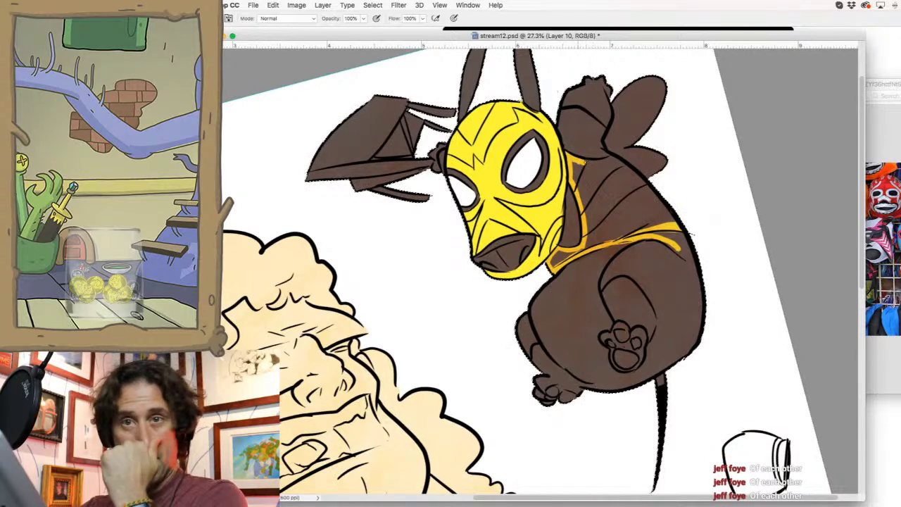
{"action": "mouse_move", "coordinate": [583, 165]}
{"action": "left_mouse_down"}
{"action": "mouse_move", "coordinate": [614, 158]}
{"action": "mouse_move", "coordinate": [643, 176]}
{"action": "mouse_move", "coordinate": [674, 221]}
{"action": "left_mouse_up"}
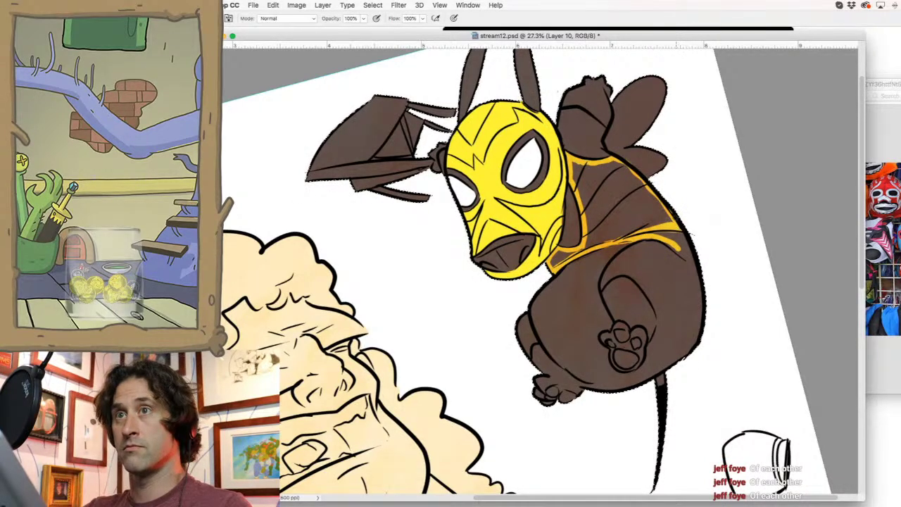
{"action": "key", "text": "w"}
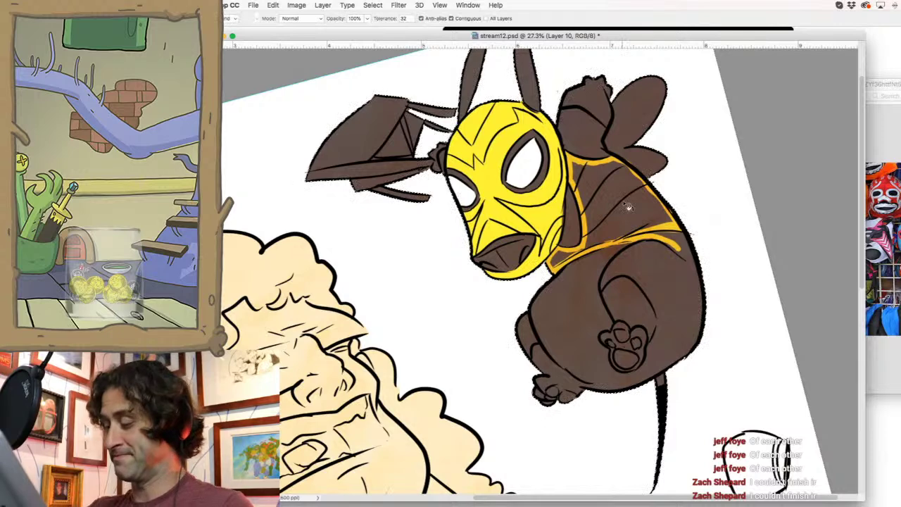
{"action": "left_click", "coordinate": [629, 207]}
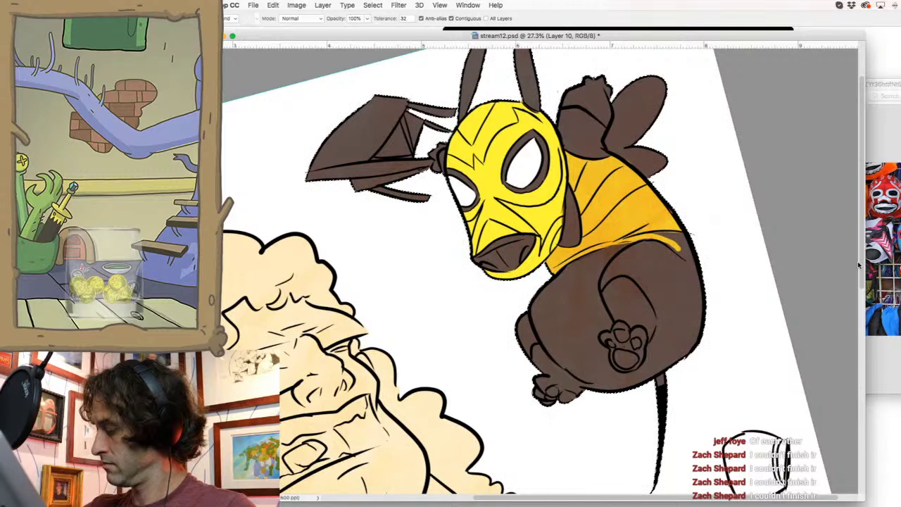
Paint orange edges and a belly arc on the bee, then fill the belly orange-brown
{"action": "key", "text": "b"}
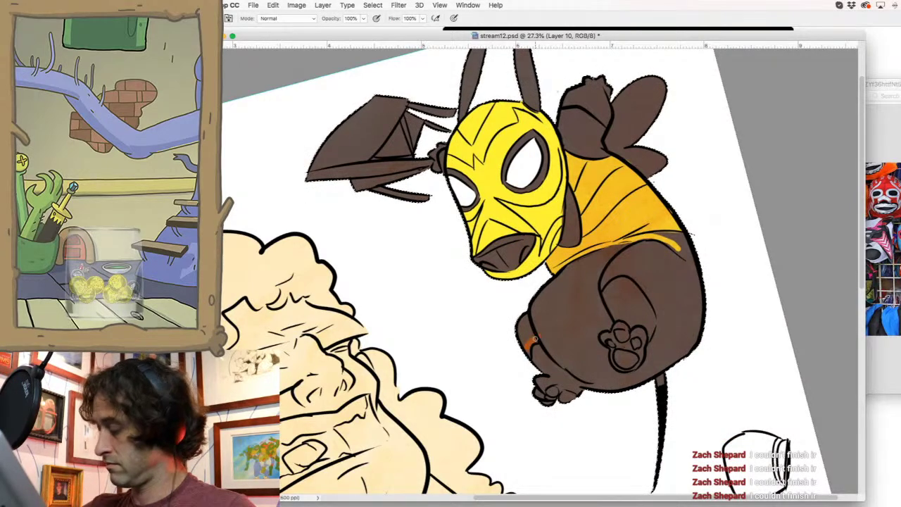
{"action": "left_click_drag", "start_coordinate": [529, 343], "coordinate": [556, 357]}
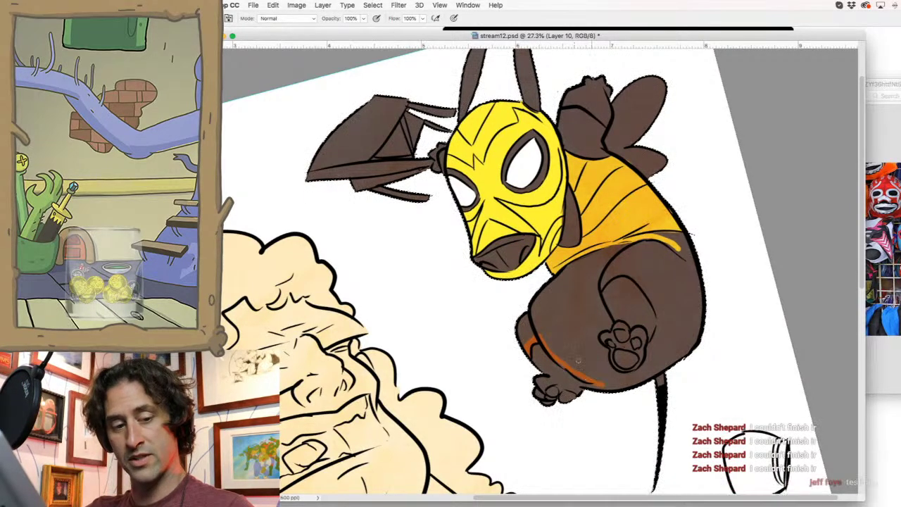
{"action": "left_click_drag", "start_coordinate": [587, 384], "coordinate": [622, 388]}
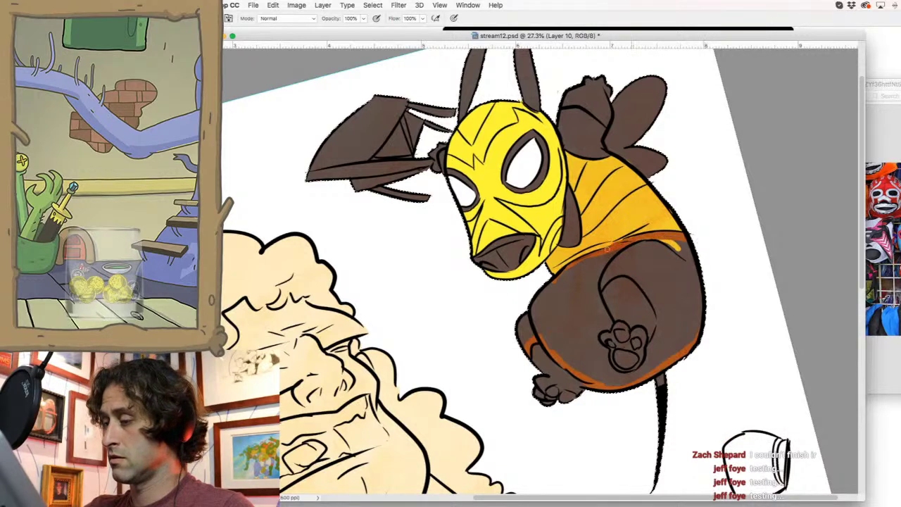
{"action": "left_click_drag", "start_coordinate": [598, 293], "coordinate": [618, 274]}
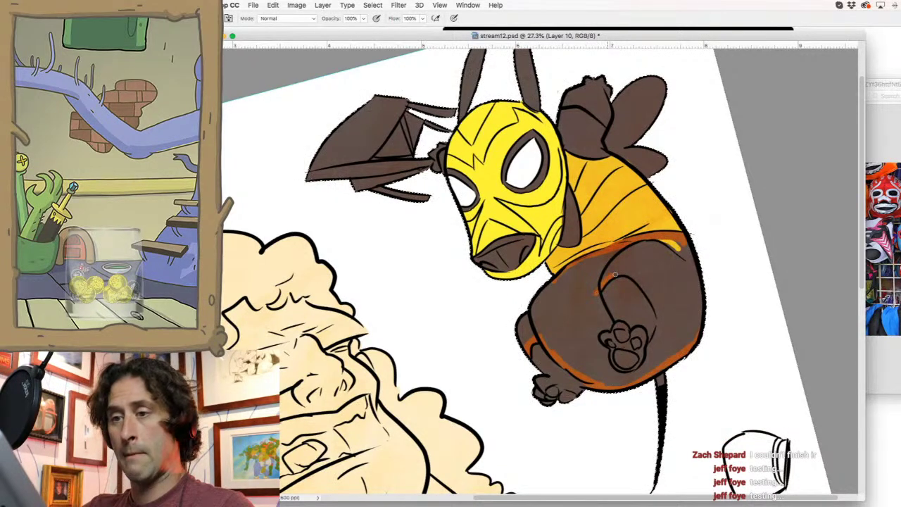
{"action": "left_click_drag", "start_coordinate": [655, 304], "coordinate": [658, 329]}
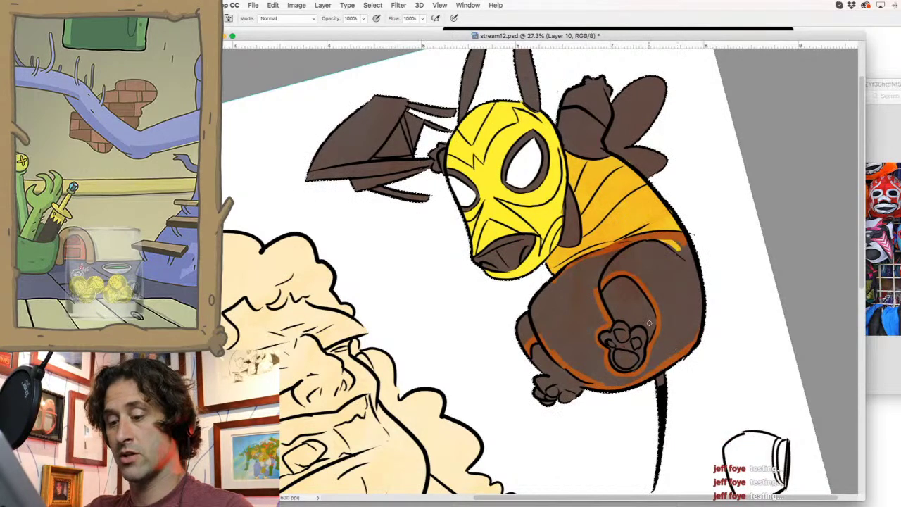
{"action": "key", "text": "w"}
{"action": "left_click", "coordinate": [692, 273]}
{"action": "key", "text": "alt+BackSpace"}
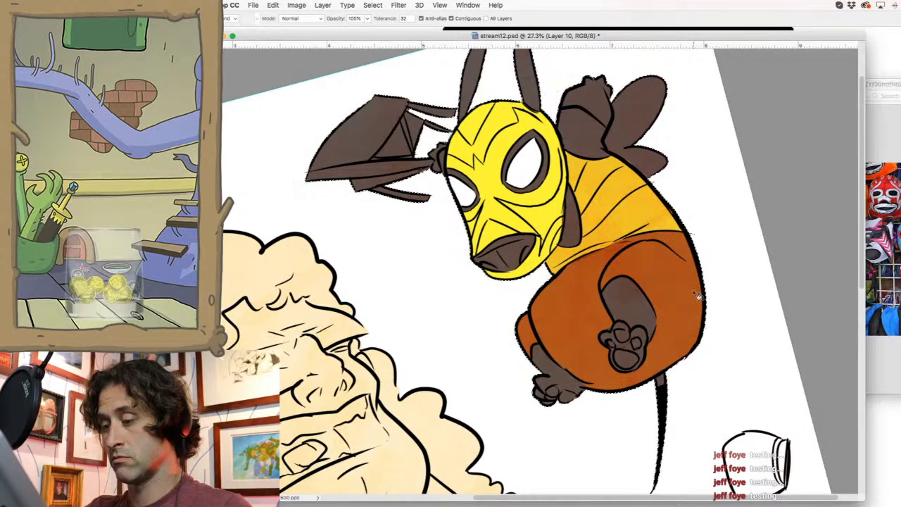
Extend the orange patch on the back wing and fill the front wing blue-grey
{"action": "key", "text": "b"}
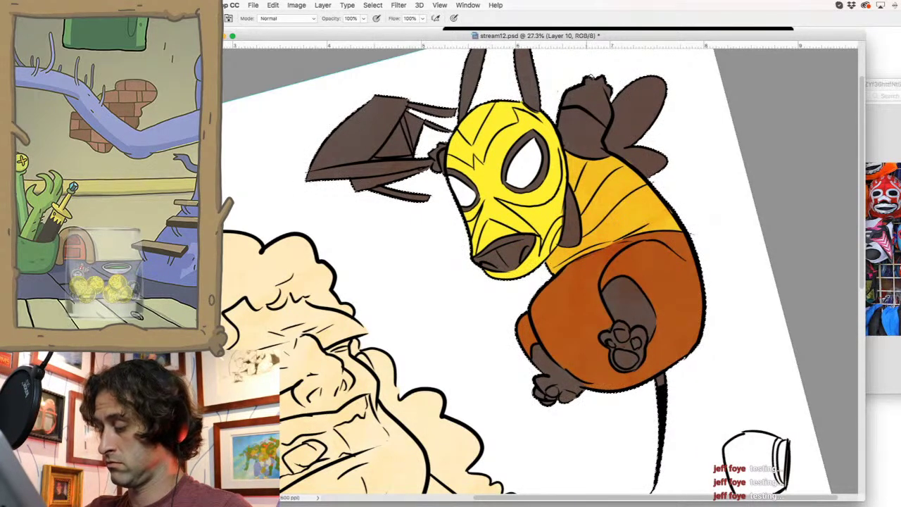
{"action": "left_click_drag", "start_coordinate": [599, 77], "coordinate": [604, 105]}
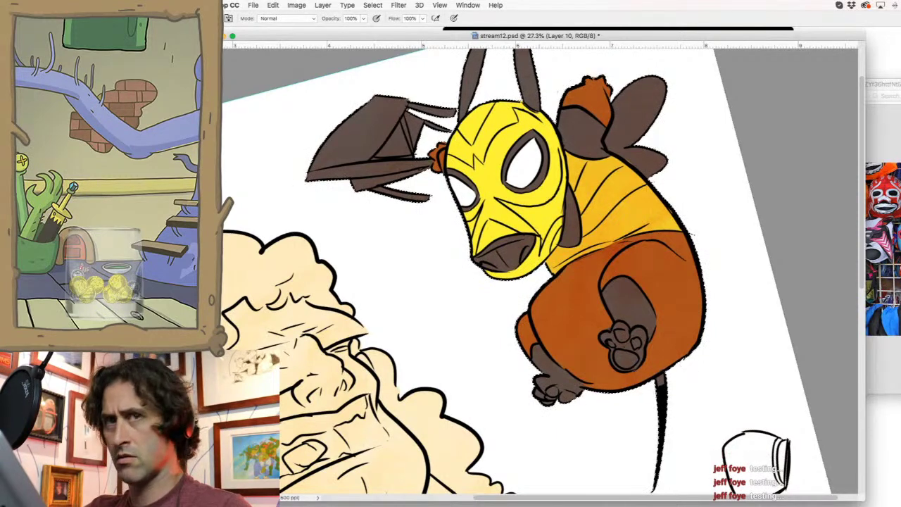
{"action": "key", "text": "g"}
{"action": "left_click", "coordinate": [401, 121]}
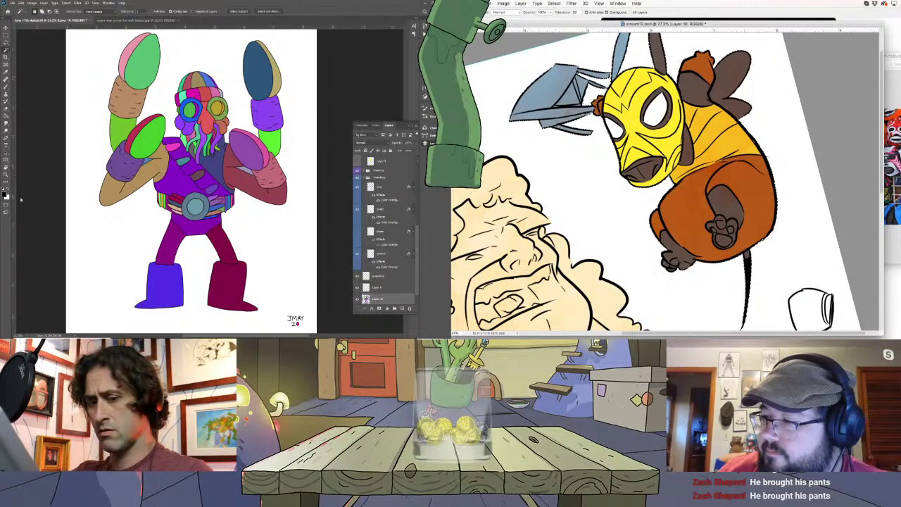
Pick a light green foreground colour and fill the wrestler's upper-left hand with it
{"action": "left_click", "coordinate": [5, 196]}
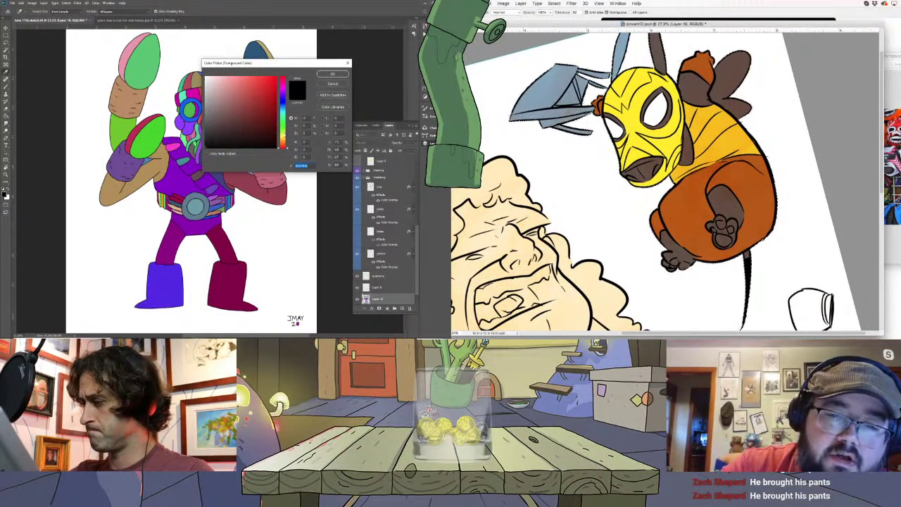
{"action": "left_click", "coordinate": [265, 94]}
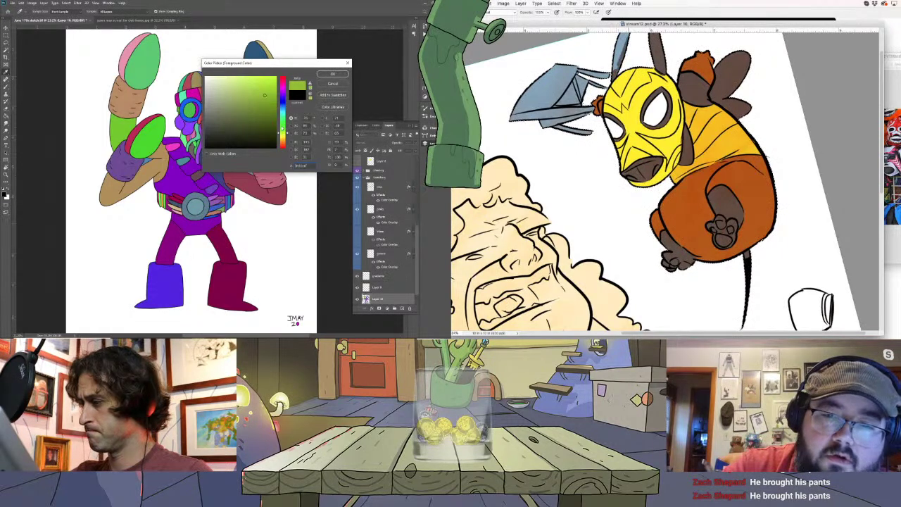
{"action": "left_click", "coordinate": [239, 96]}
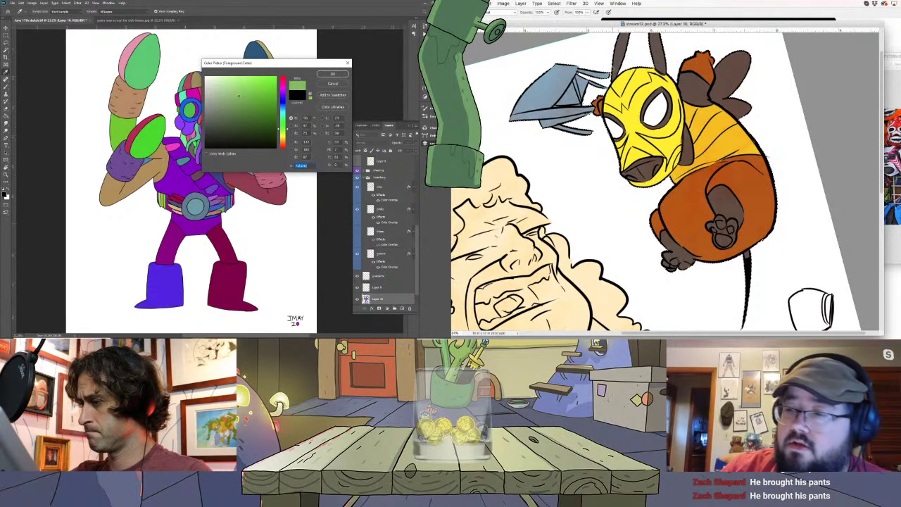
{"action": "left_click", "coordinate": [326, 75]}
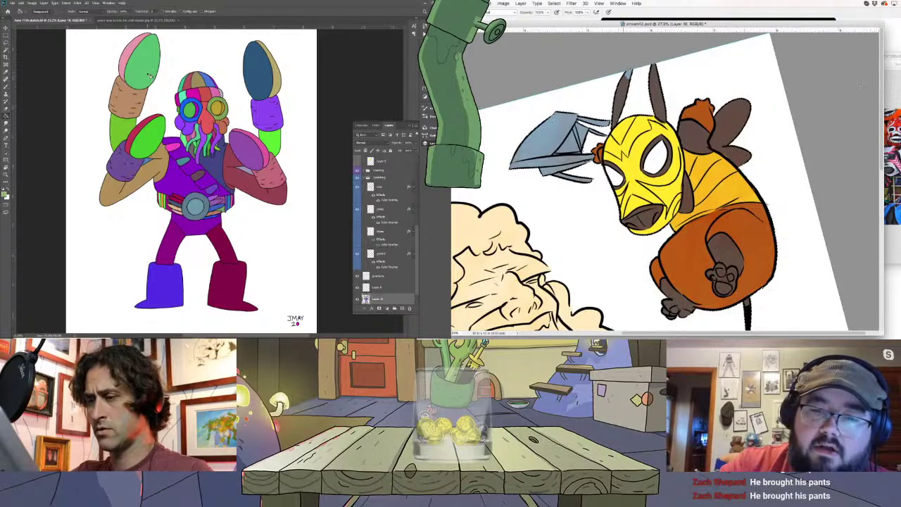
{"action": "left_click", "coordinate": [149, 73]}
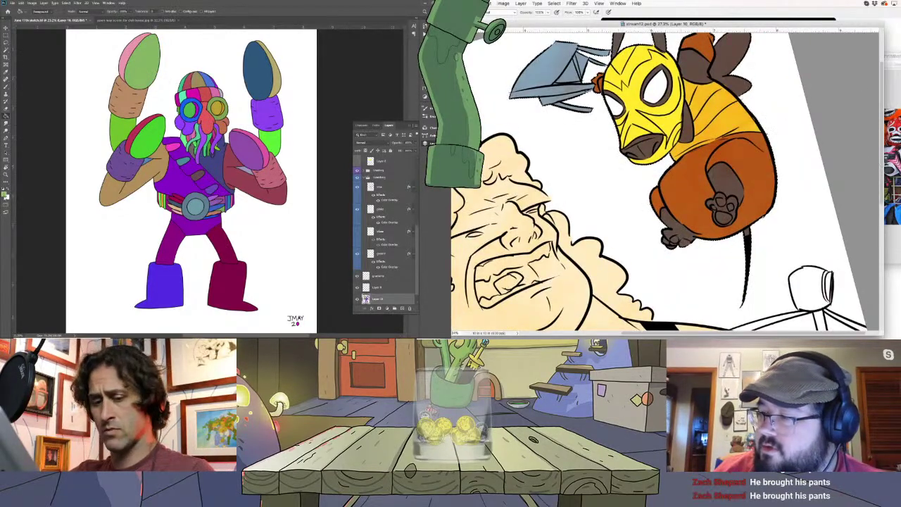
{"action": "left_click", "coordinate": [7, 188]}
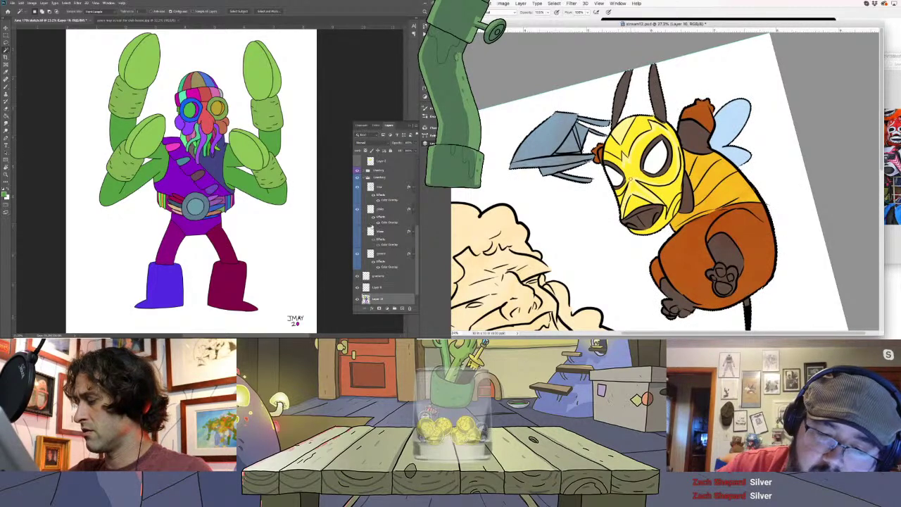
Zoom into the wrestler's chest and select the upper layer
{"action": "key", "text": "z"}
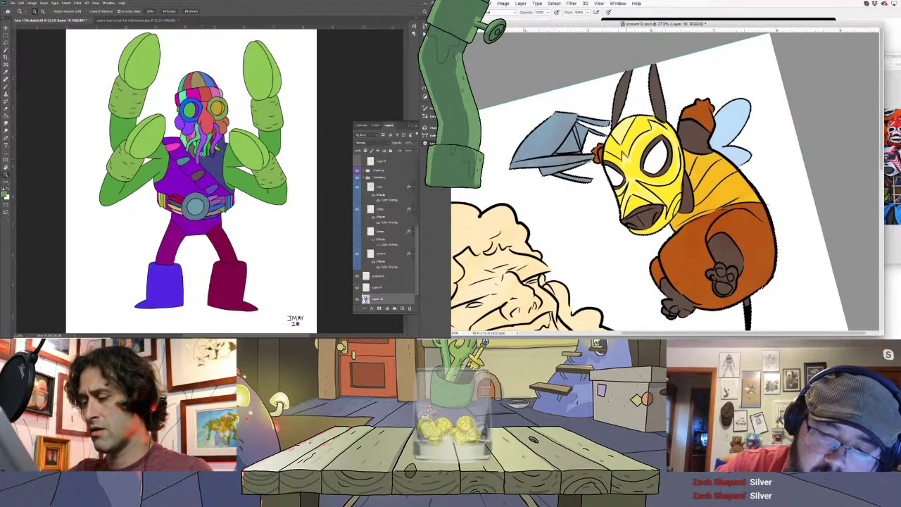
{"action": "left_click", "coordinate": [211, 153]}
{"action": "left_click_drag", "start_coordinate": [218, 153], "coordinate": [225, 153]}
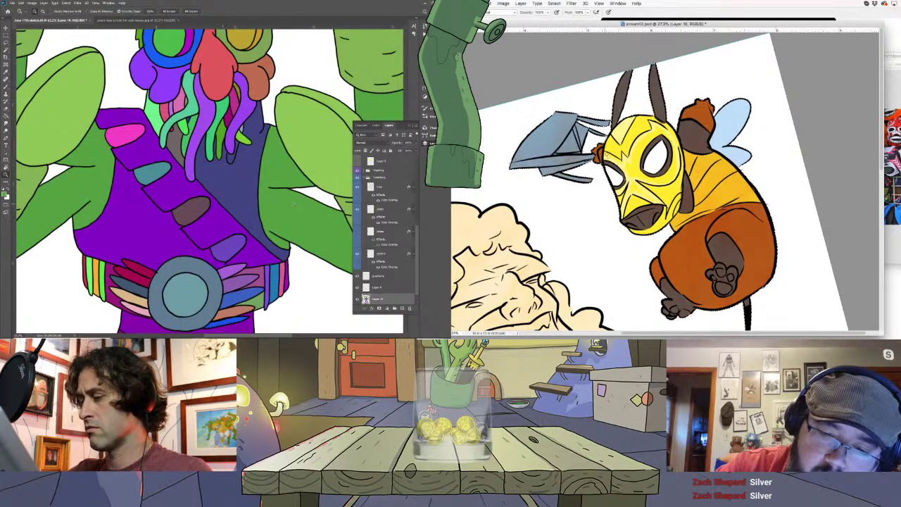
{"action": "left_click", "coordinate": [371, 186]}
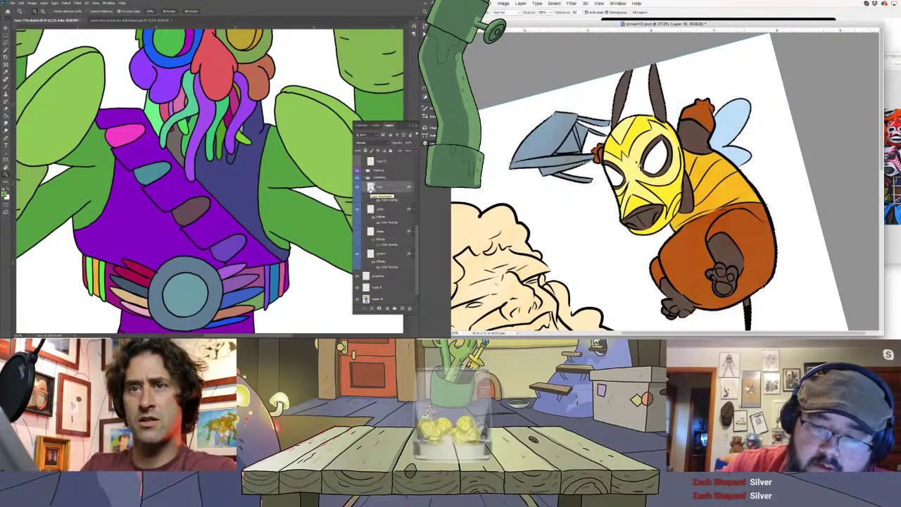
{"action": "key", "text": "b"}
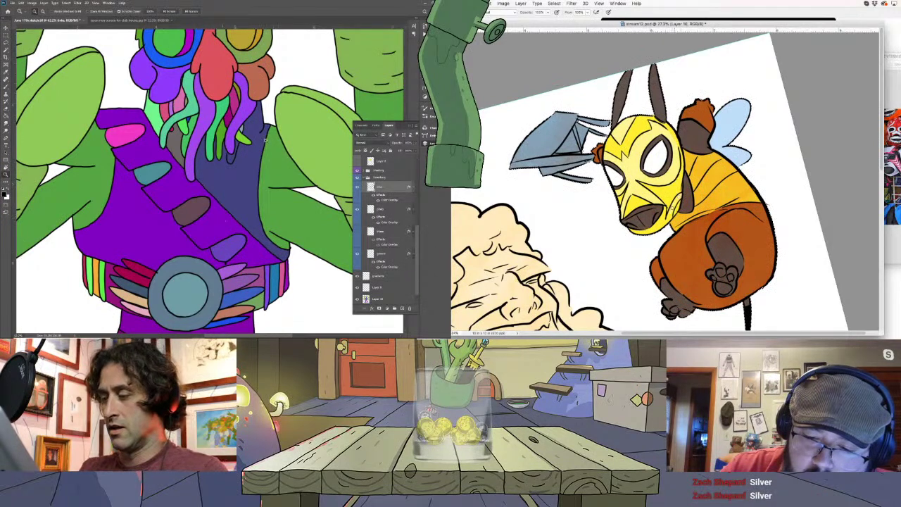
{"action": "key", "text": "b"}
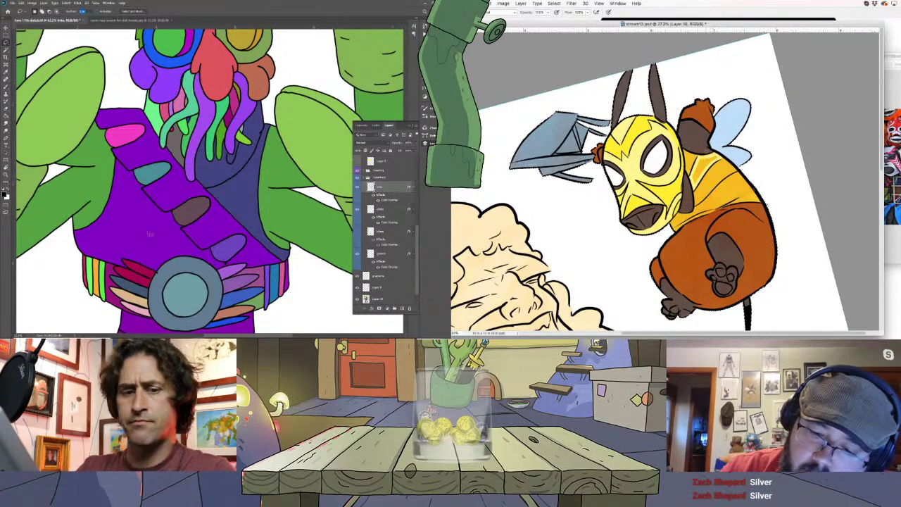
On the bottom layer, select a round area around the wrestler's neck and fill it green
{"action": "left_click", "coordinate": [384, 299]}
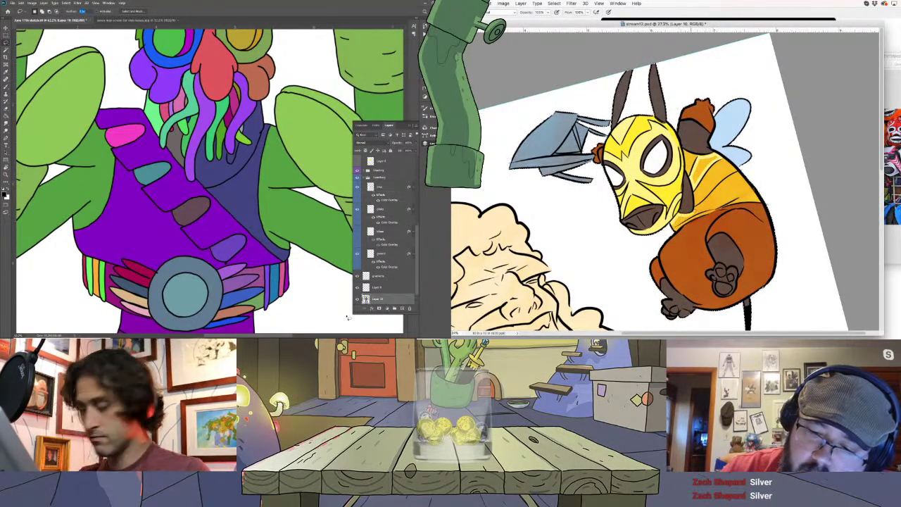
{"action": "key", "text": "Return"}
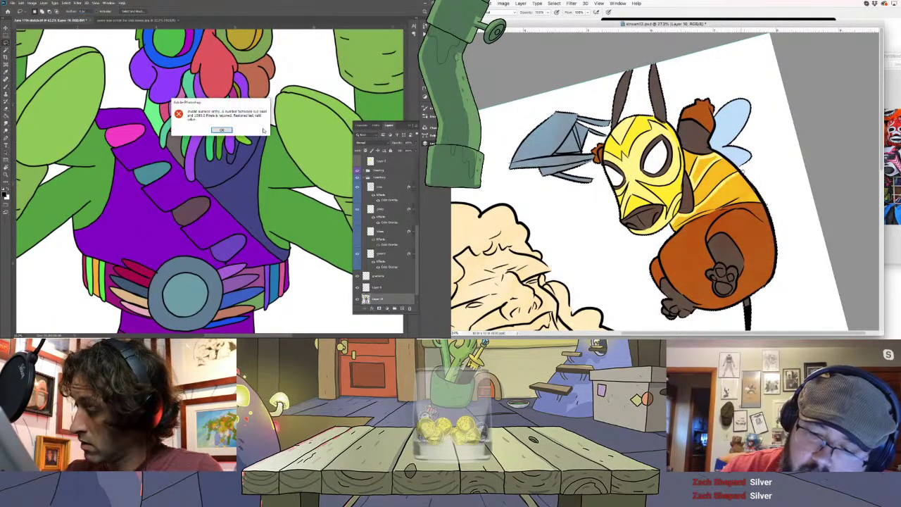
{"action": "left_click", "coordinate": [224, 131]}
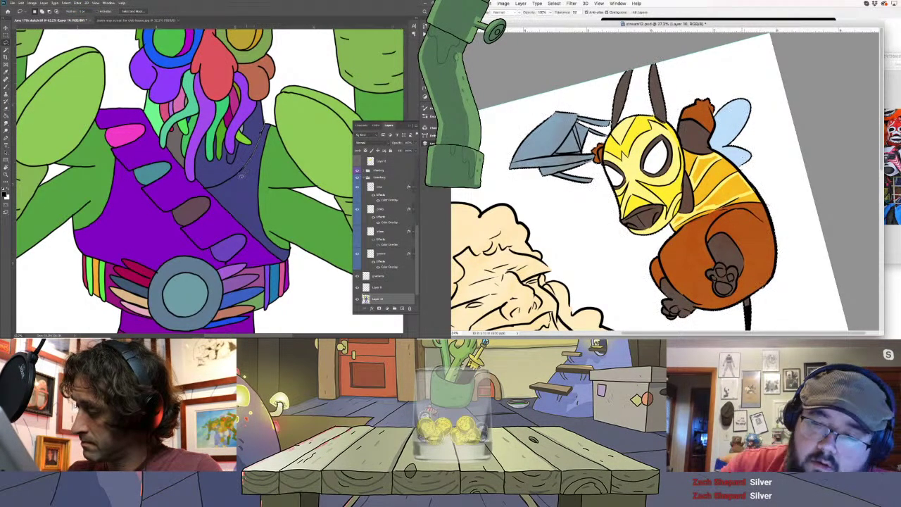
{"action": "left_click_drag", "start_coordinate": [700, 176], "coordinate": [734, 222]}
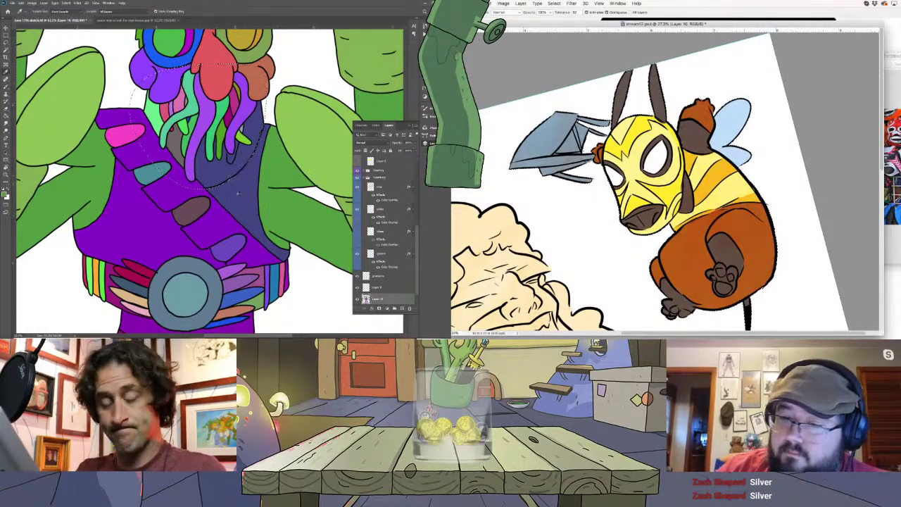
{"action": "key", "text": "ctrl+z"}
{"action": "key", "text": "ctrl+z"}
{"action": "key", "text": "ctrl+z"}
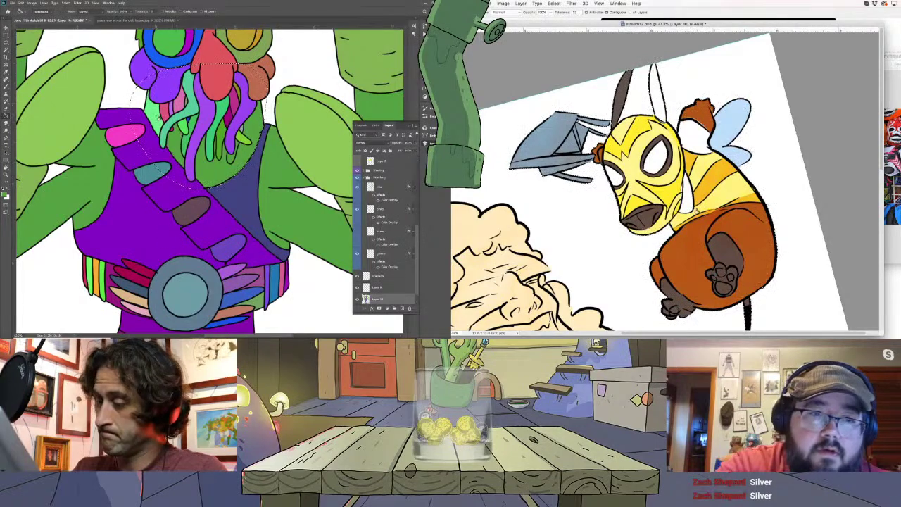
{"action": "scroll", "coordinate": [232, 221], "scroll_direction": "up", "scroll_amount": 2}
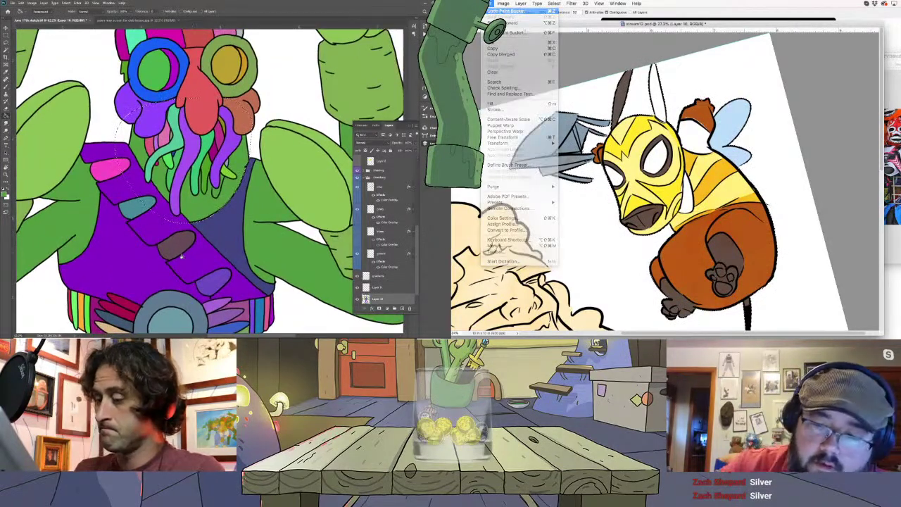
Choose an orange-red foreground colour and fill the first tentacles with it
{"action": "left_click", "coordinate": [5, 195]}
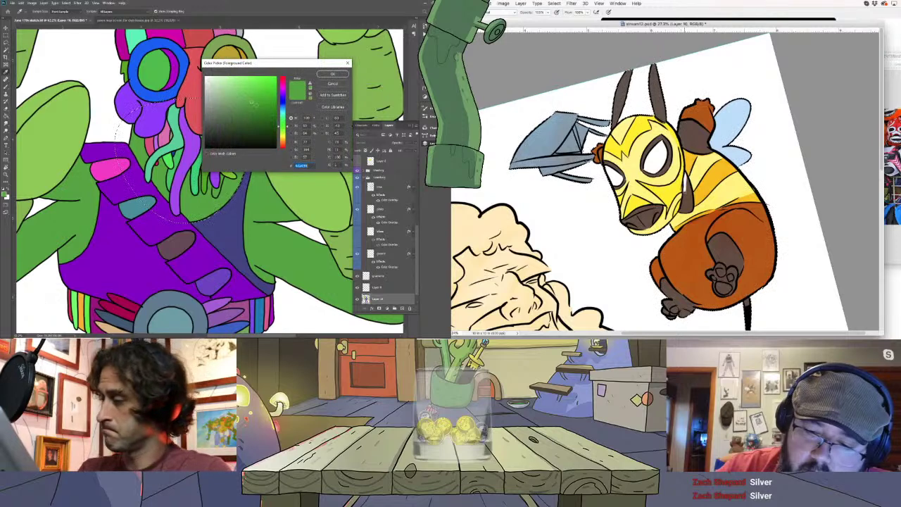
{"action": "left_click", "coordinate": [333, 74]}
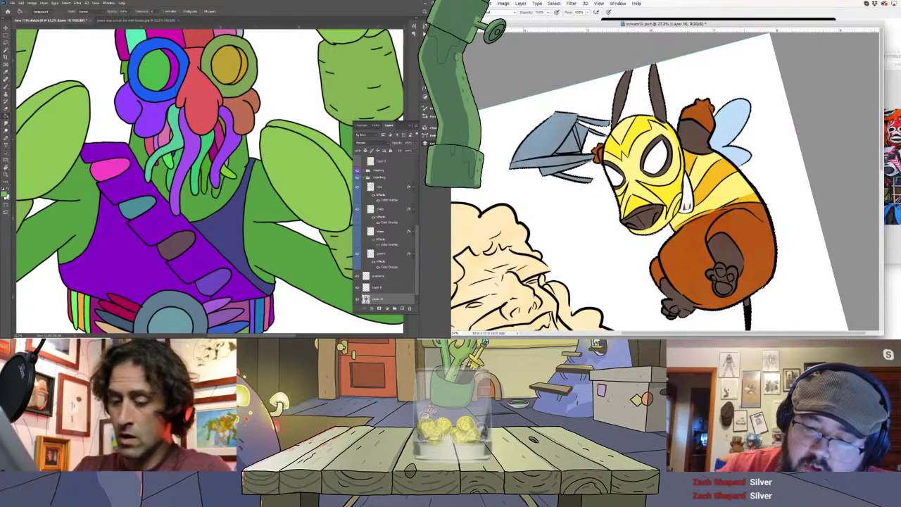
{"action": "left_click", "coordinate": [6, 195]}
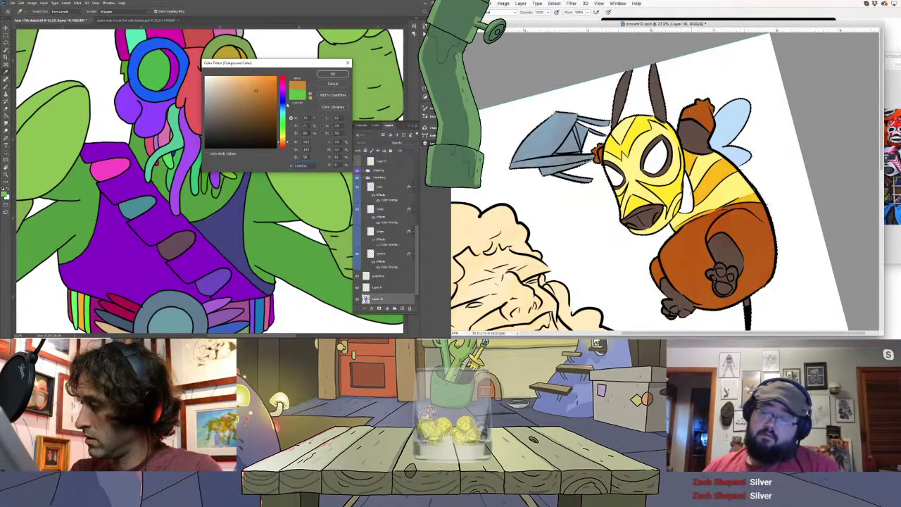
{"action": "left_click", "coordinate": [259, 86]}
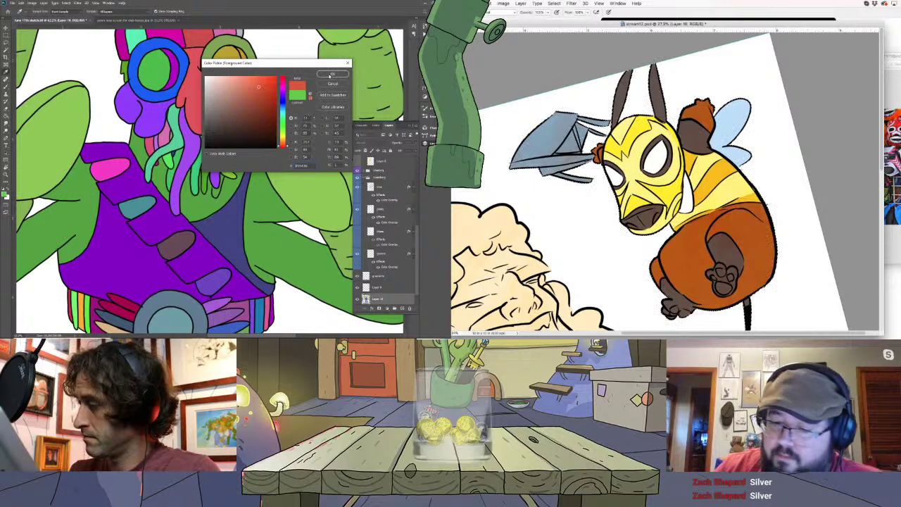
{"action": "left_click", "coordinate": [330, 74]}
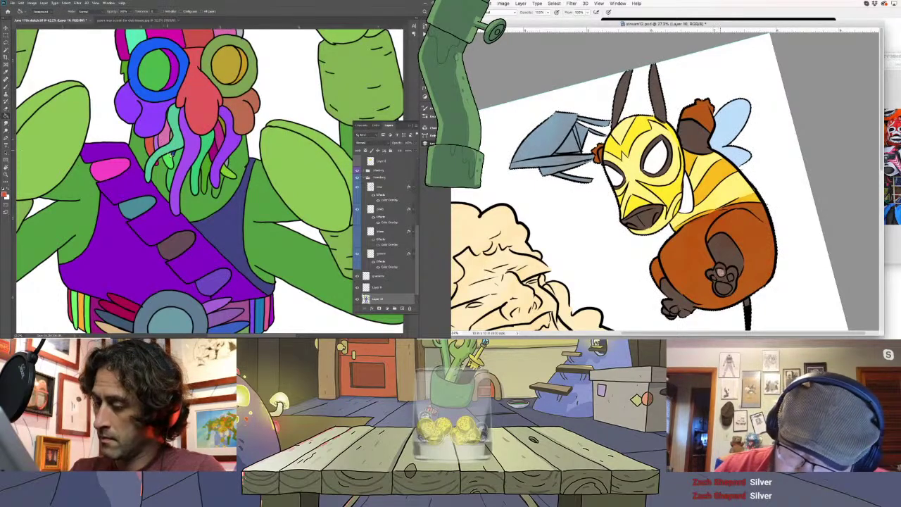
{"action": "left_click", "coordinate": [209, 140]}
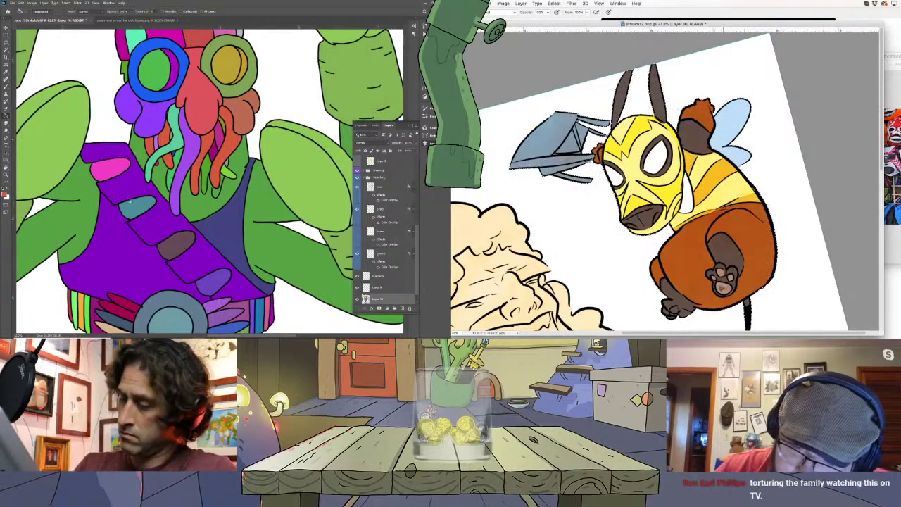
Fill the remaining tentacle strands and segments orange-red
{"action": "left_click", "coordinate": [5, 196]}
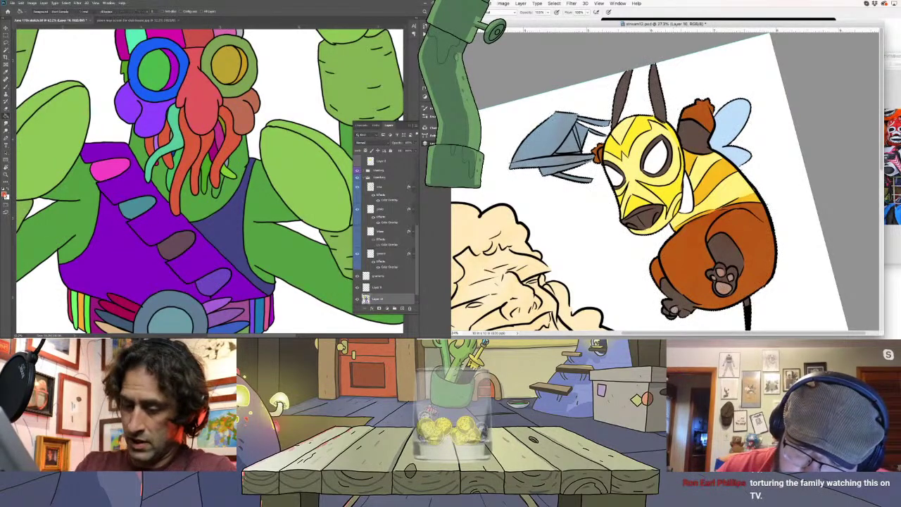
{"action": "left_click", "coordinate": [331, 75]}
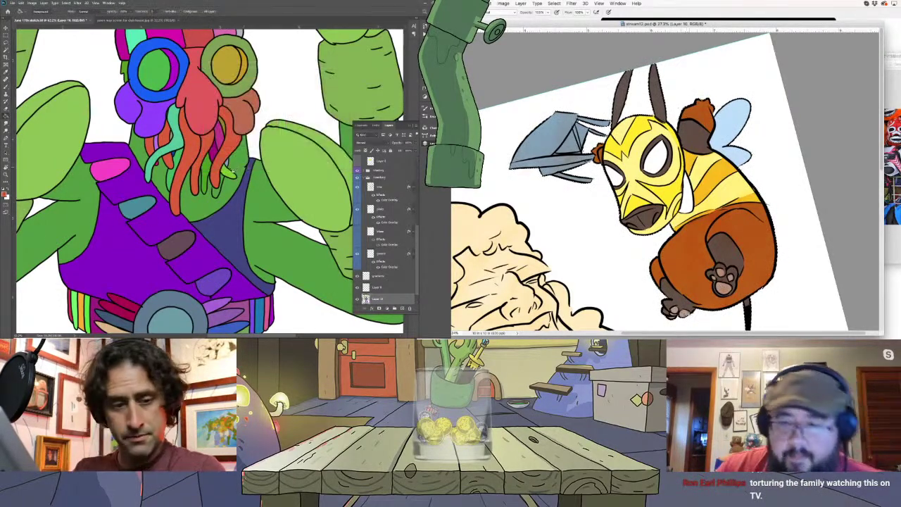
{"action": "left_click", "coordinate": [184, 163]}
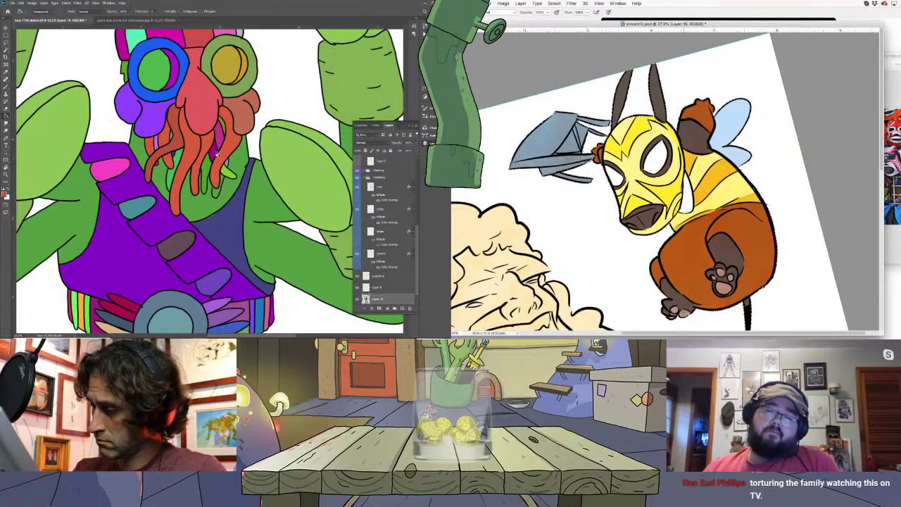
{"action": "left_click", "coordinate": [212, 151]}
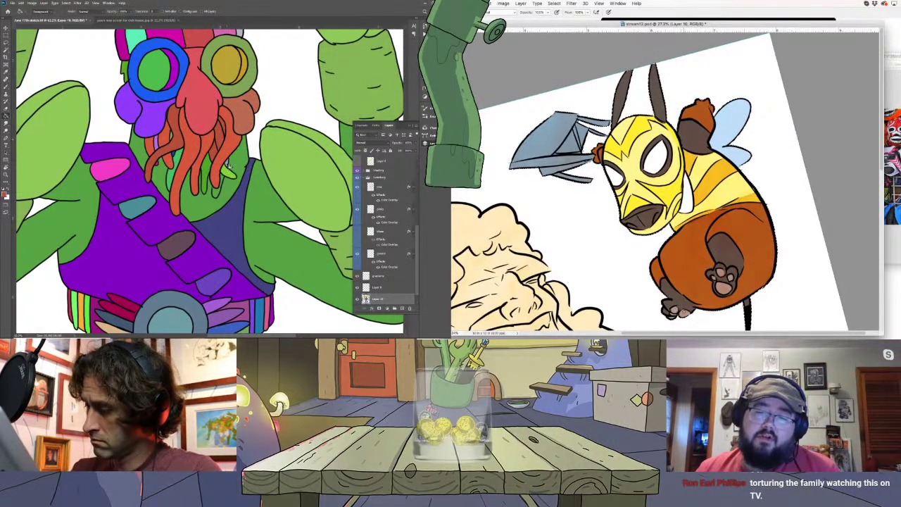
{"action": "left_click", "coordinate": [202, 172]}
{"action": "left_click", "coordinate": [173, 169]}
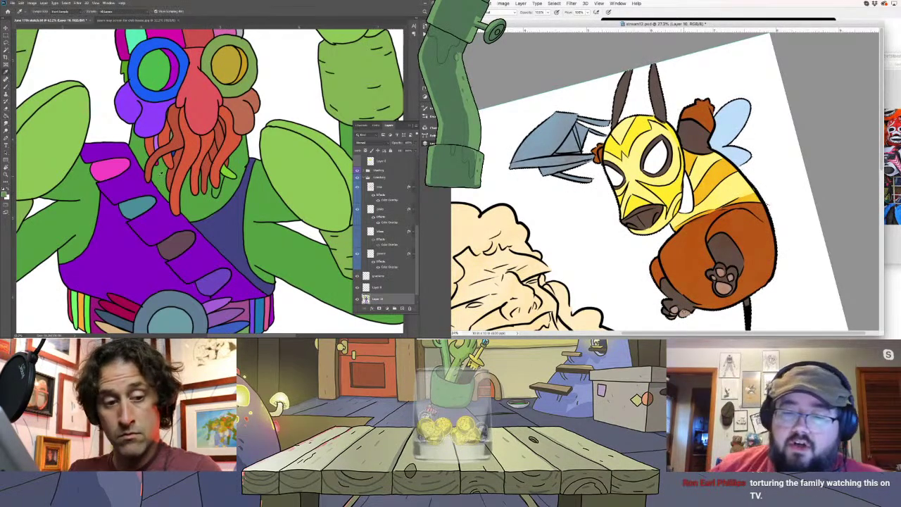
{"action": "left_click", "coordinate": [189, 153]}
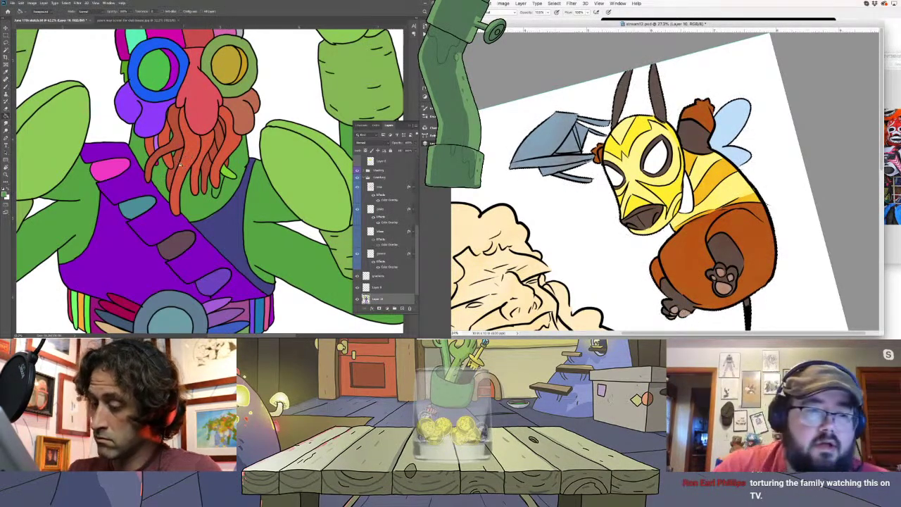
{"action": "left_click", "coordinate": [156, 143], "text": "alt"}
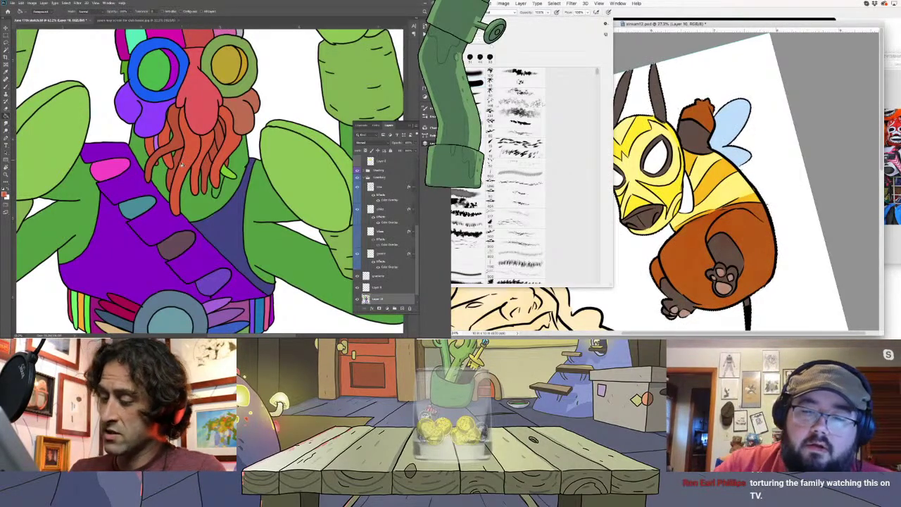
Close the bee's brush list, paint the tentacle gap orange-red, and zoom out to the whole figure
{"action": "left_click", "coordinate": [161, 177], "text": "alt"}
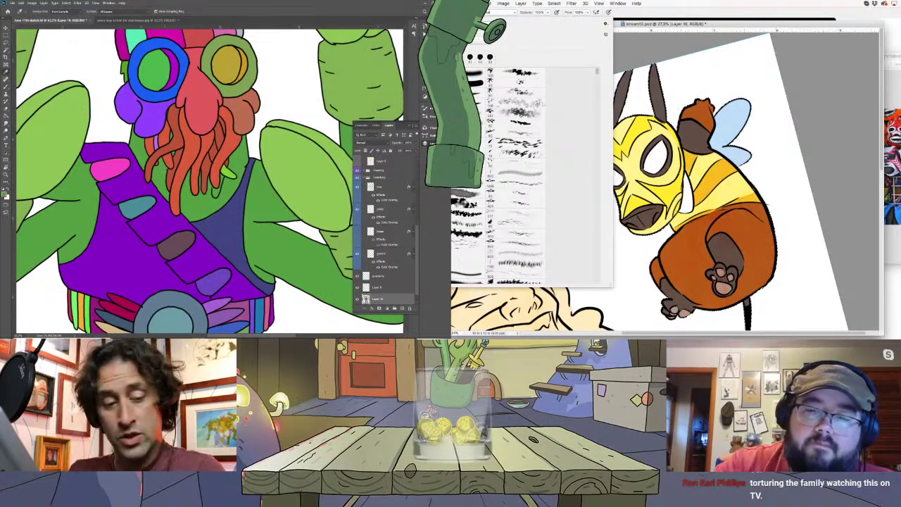
{"action": "left_click", "coordinate": [707, 25]}
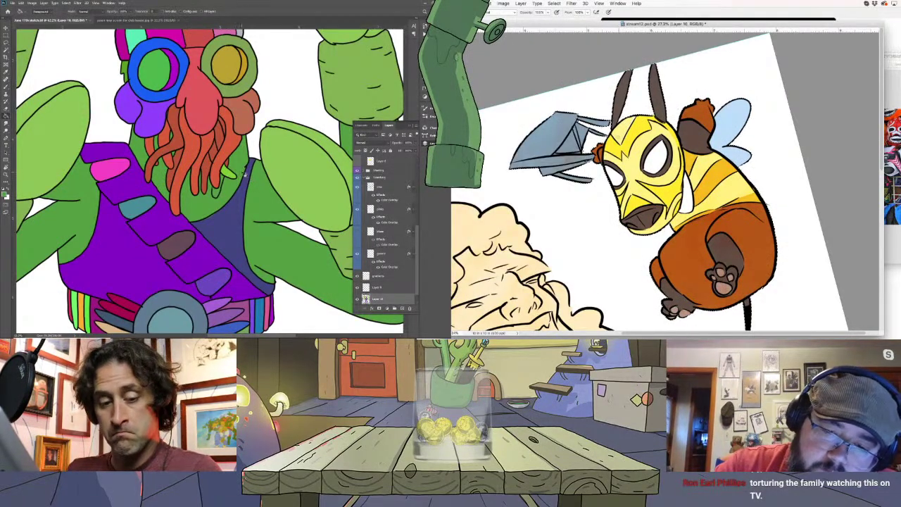
{"action": "key", "text": "l"}
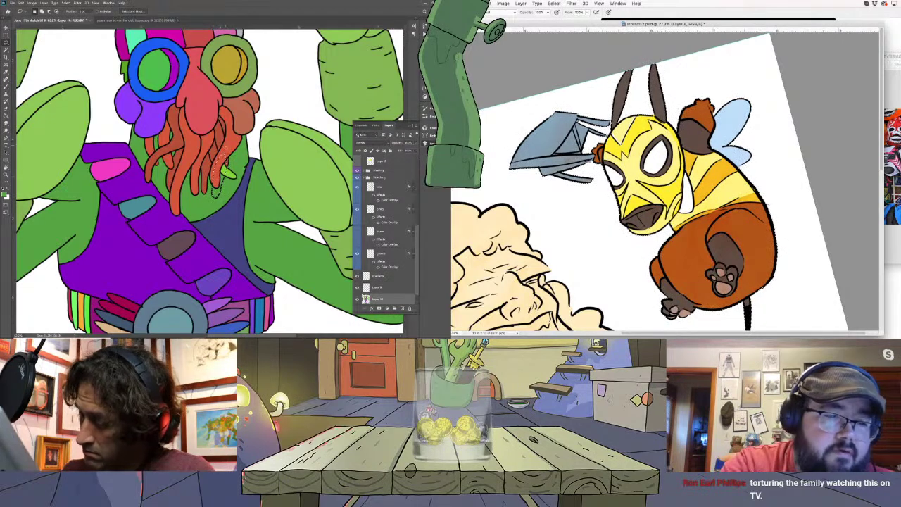
{"action": "key", "text": "b"}
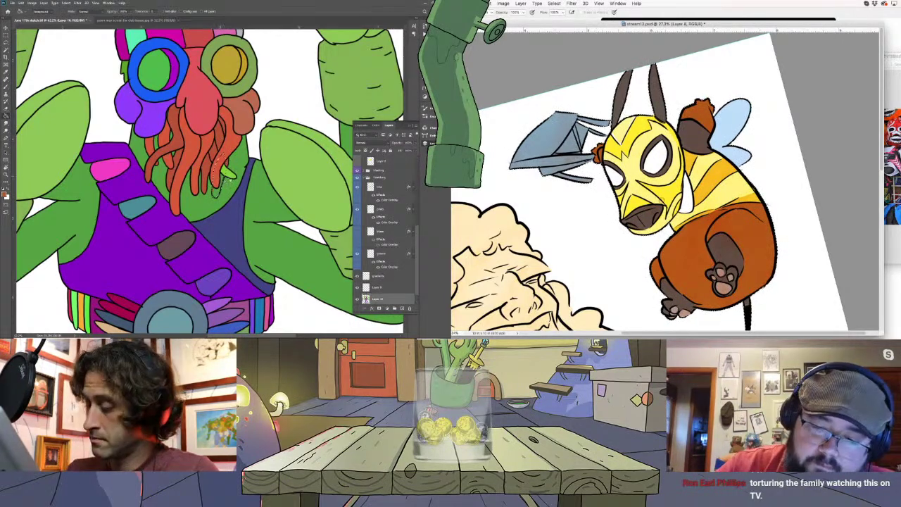
{"action": "left_click_drag", "start_coordinate": [235, 182], "coordinate": [228, 186]}
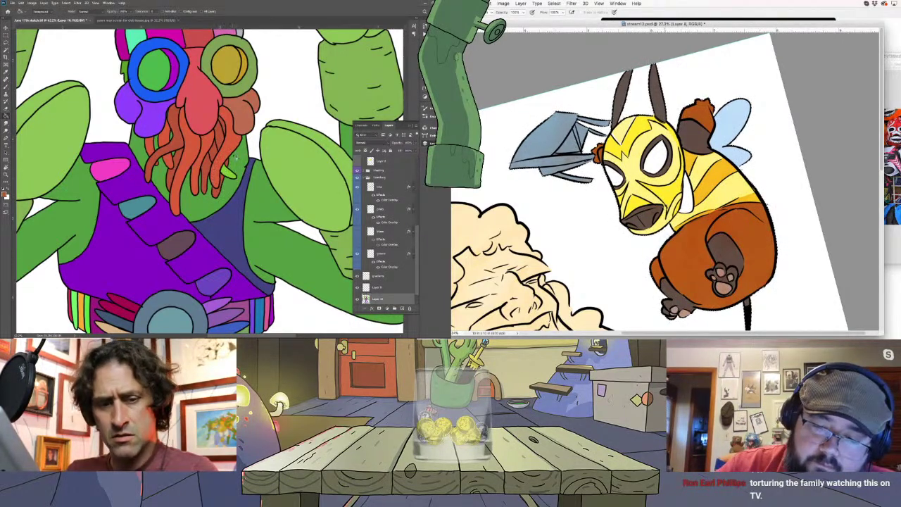
{"action": "key", "text": "i"}
{"action": "key", "text": "b"}
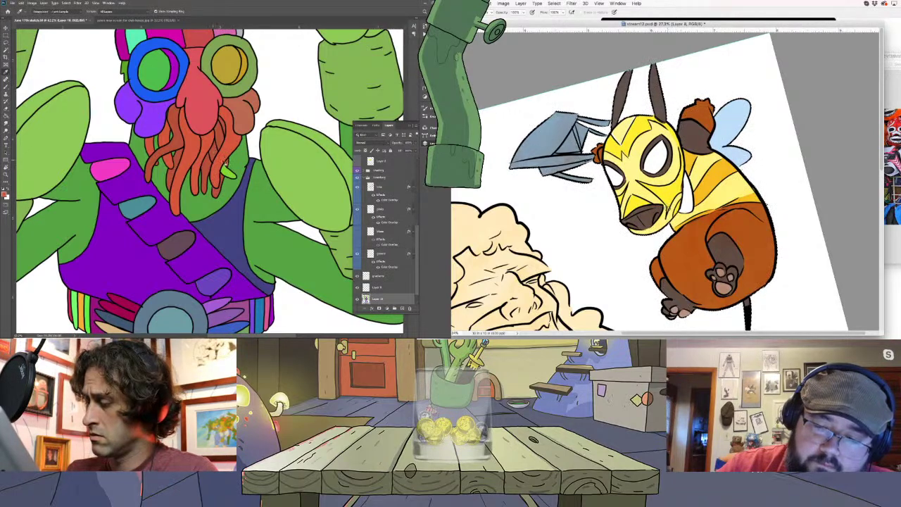
{"action": "key", "text": "z"}
{"action": "left_click_drag", "start_coordinate": [225, 199], "coordinate": [141, 221]}
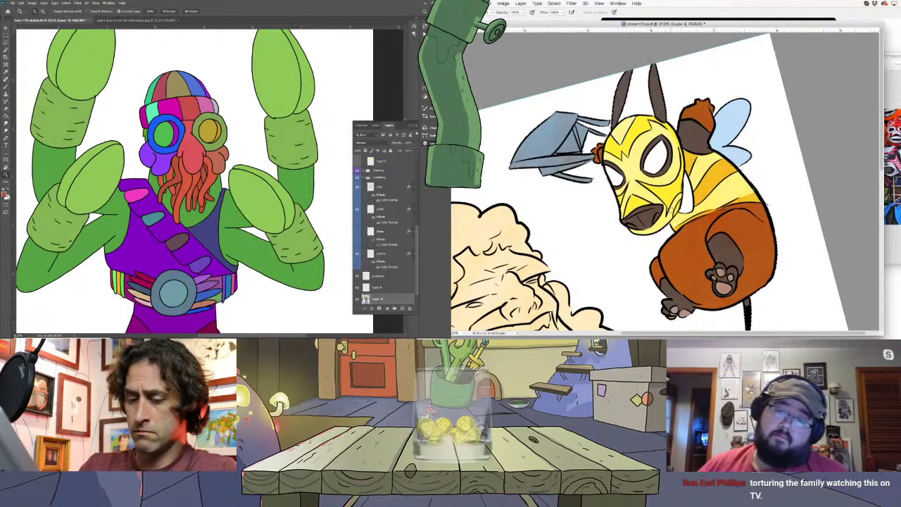
Fill the purple side of the wrestler's face green
{"action": "key", "text": "i"}
{"action": "left_click", "coordinate": [95, 183]}
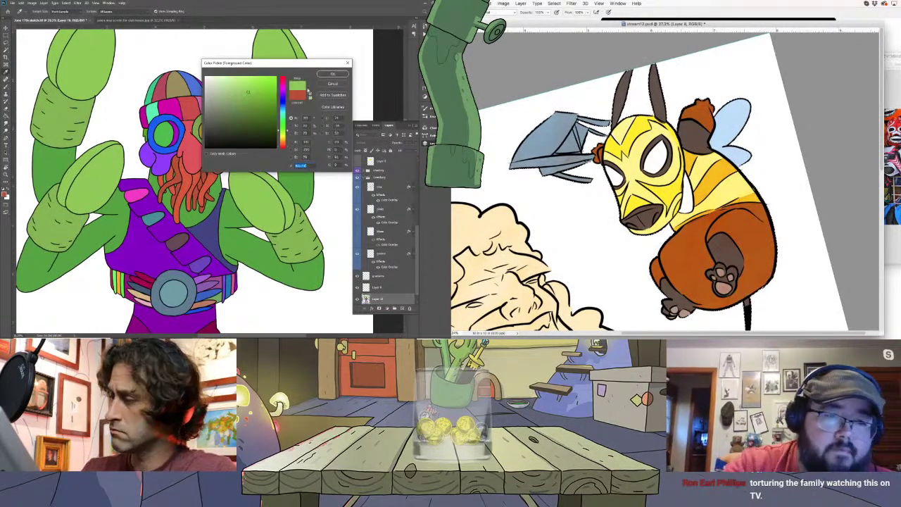
{"action": "key", "text": "Return"}
{"action": "left_click", "coordinate": [167, 162]}
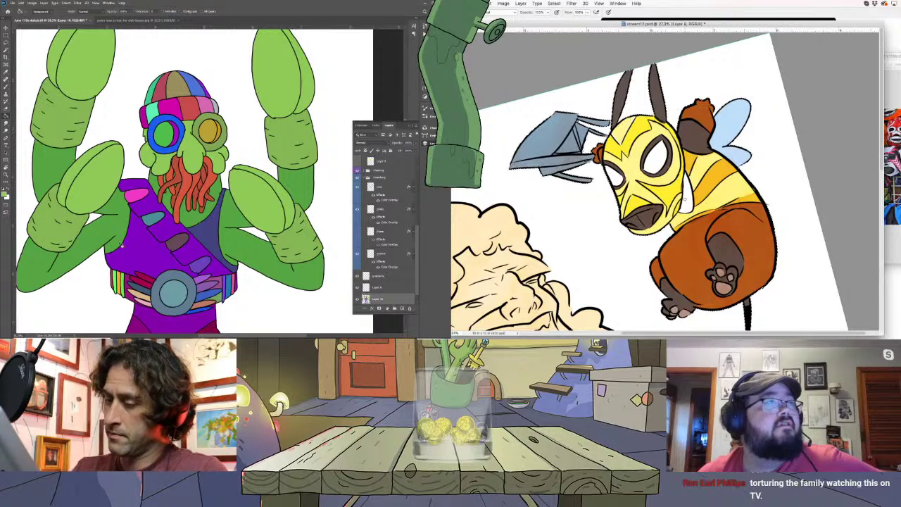
Pick a darker green and fill each hat band segment with it
{"action": "left_click", "coordinate": [7, 188]}
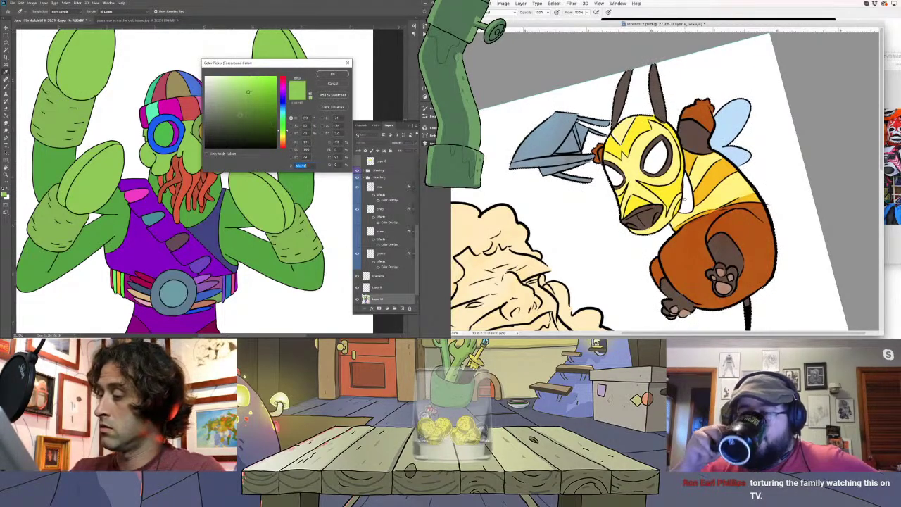
{"action": "left_click", "coordinate": [233, 120]}
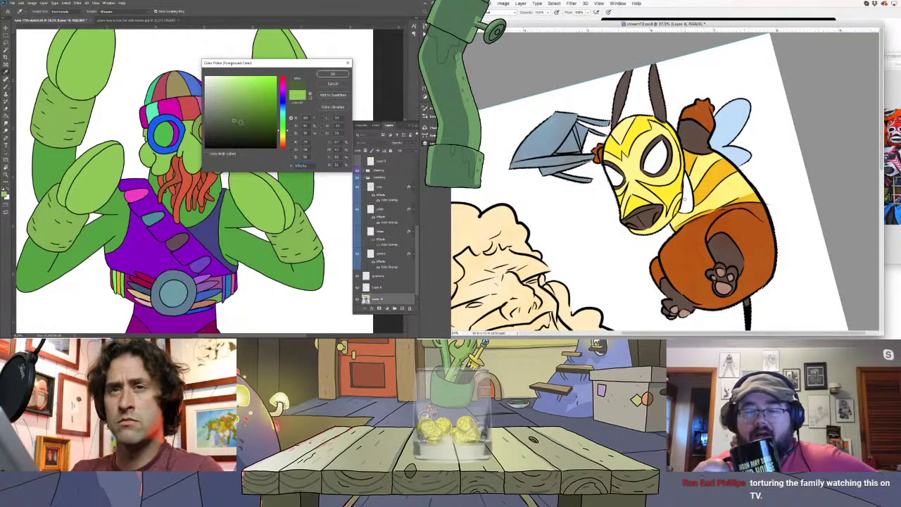
{"action": "left_click", "coordinate": [333, 74]}
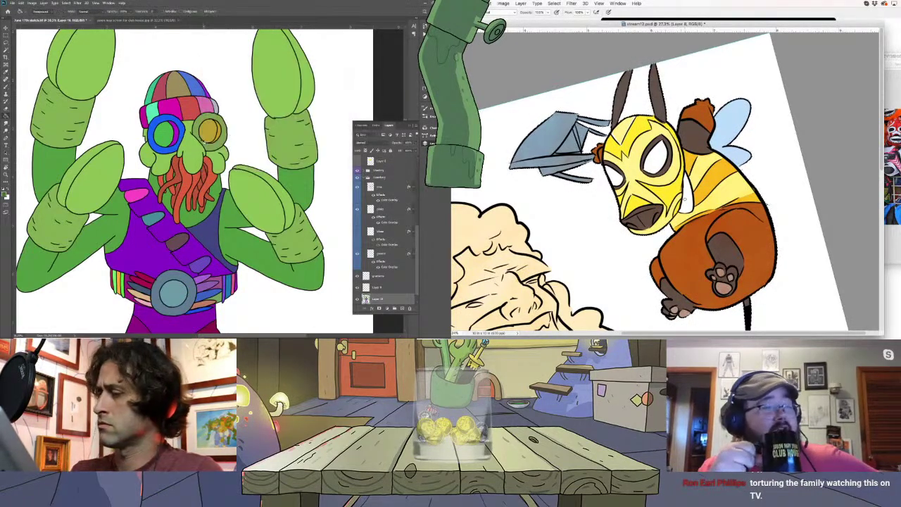
{"action": "left_click", "coordinate": [148, 114]}
{"action": "left_click", "coordinate": [176, 109]}
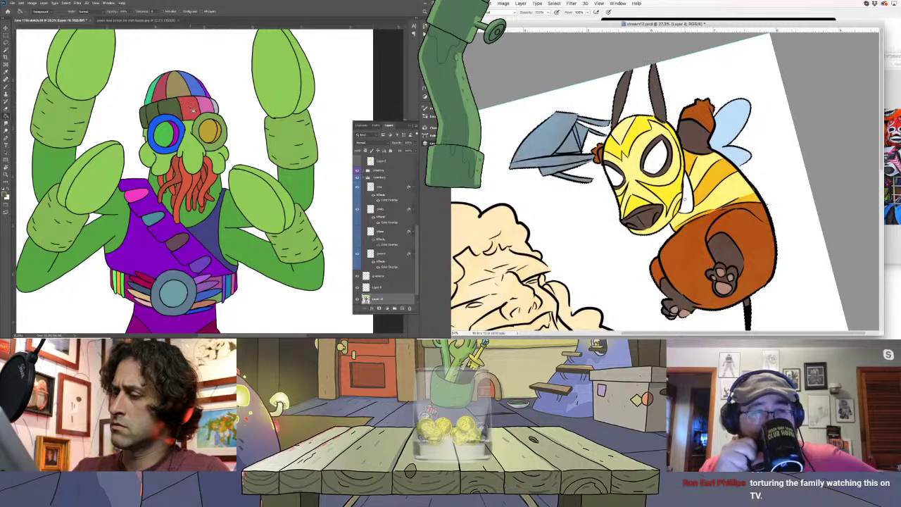
{"action": "left_click", "coordinate": [189, 108]}
{"action": "left_click", "coordinate": [203, 105]}
{"action": "left_click", "coordinate": [215, 107]}
Fill a hat-top segment, then pick bright yellow and fill both goggle lenses
{"action": "left_click", "coordinate": [202, 90]}
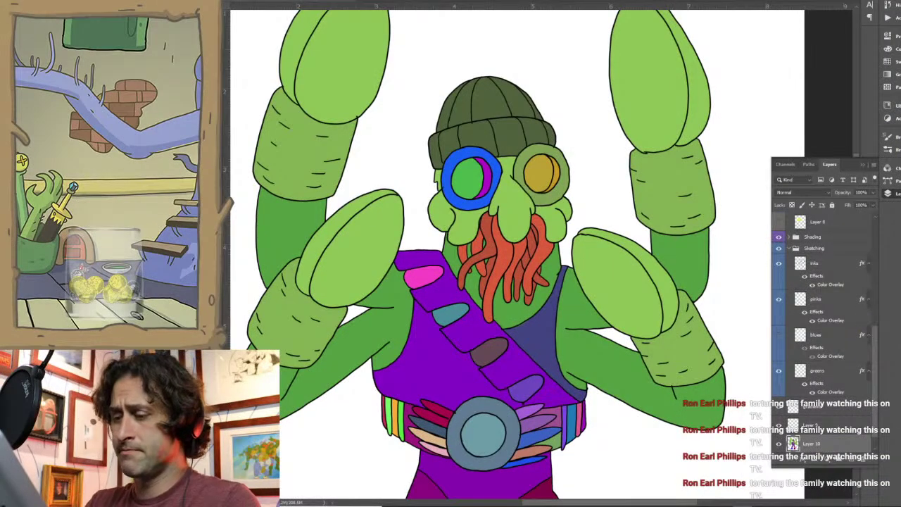
{"action": "left_click", "coordinate": [11, 331]}
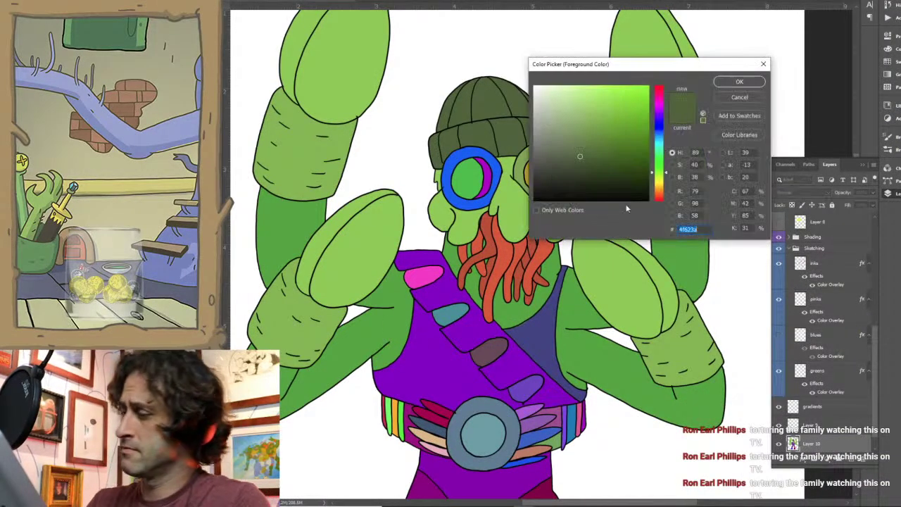
{"action": "left_click", "coordinate": [662, 178]}
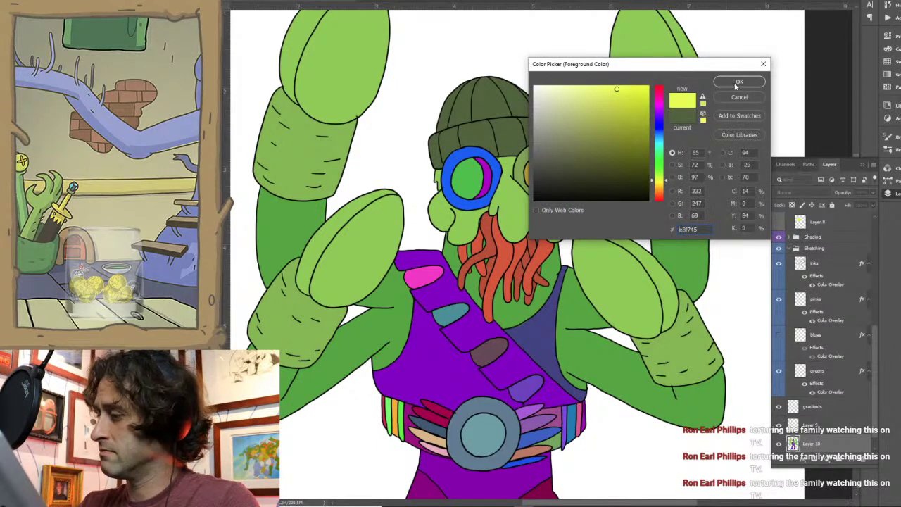
{"action": "key", "text": "Return"}
{"action": "left_click", "coordinate": [468, 180]}
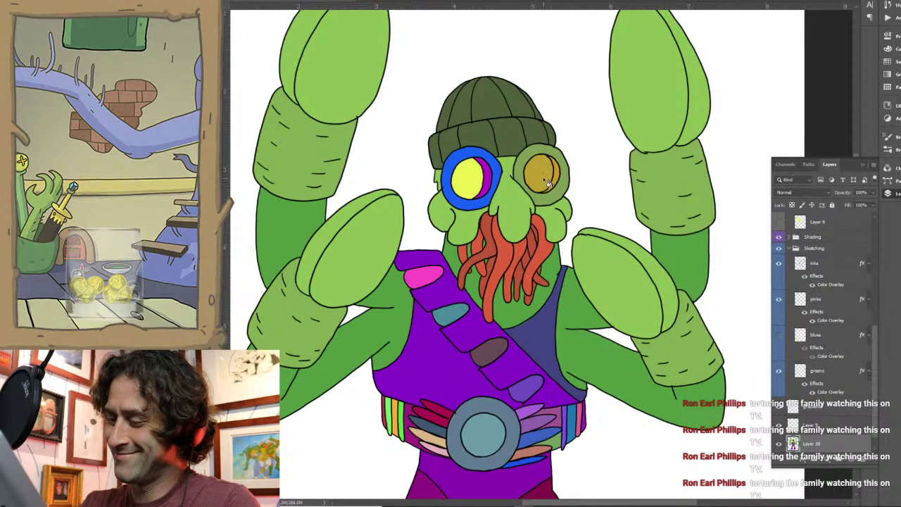
{"action": "left_click", "coordinate": [540, 172]}
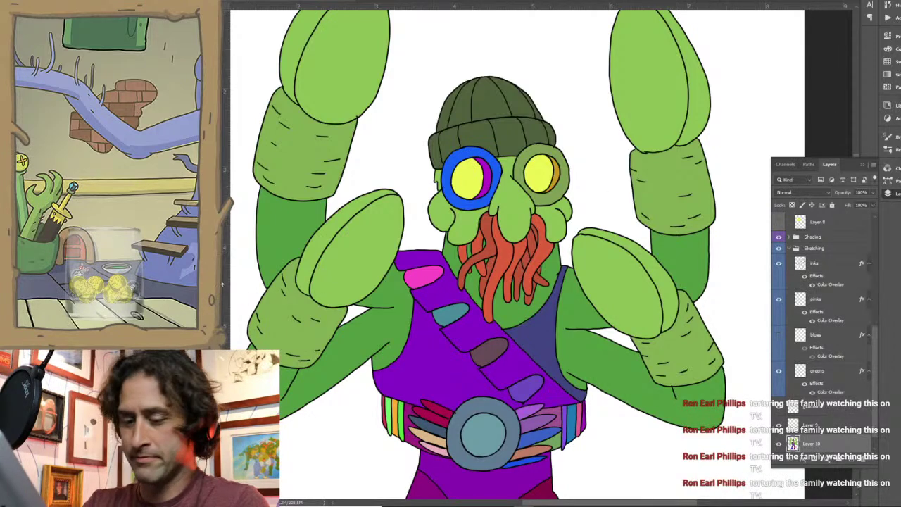
Pick a dark olive and darken the right goggle rim to match the left
{"action": "left_click", "coordinate": [228, 389]}
{"action": "left_click_drag", "start_coordinate": [614, 145], "coordinate": [584, 155]}
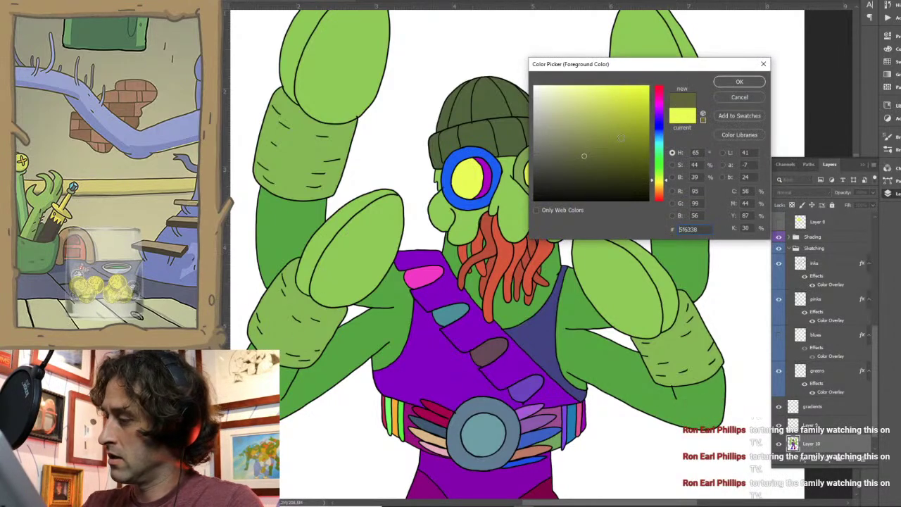
{"action": "left_click", "coordinate": [737, 83]}
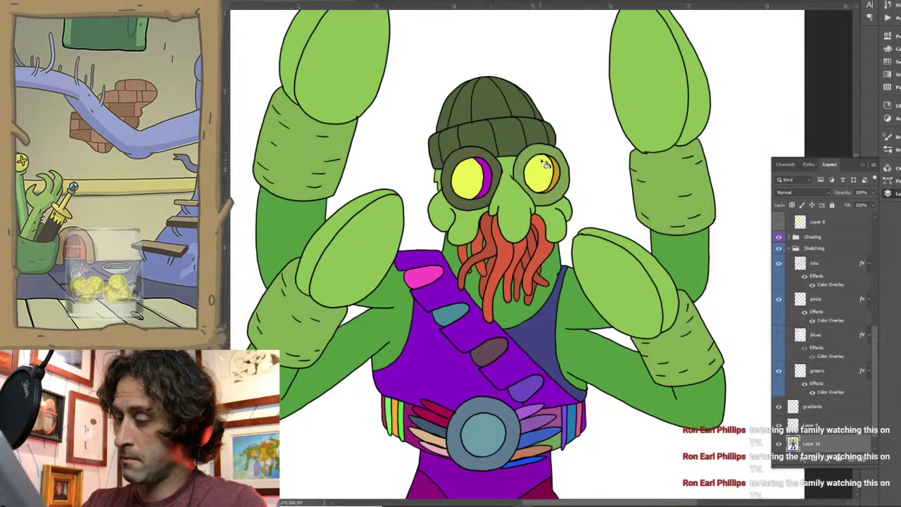
{"action": "left_click", "coordinate": [564, 187]}
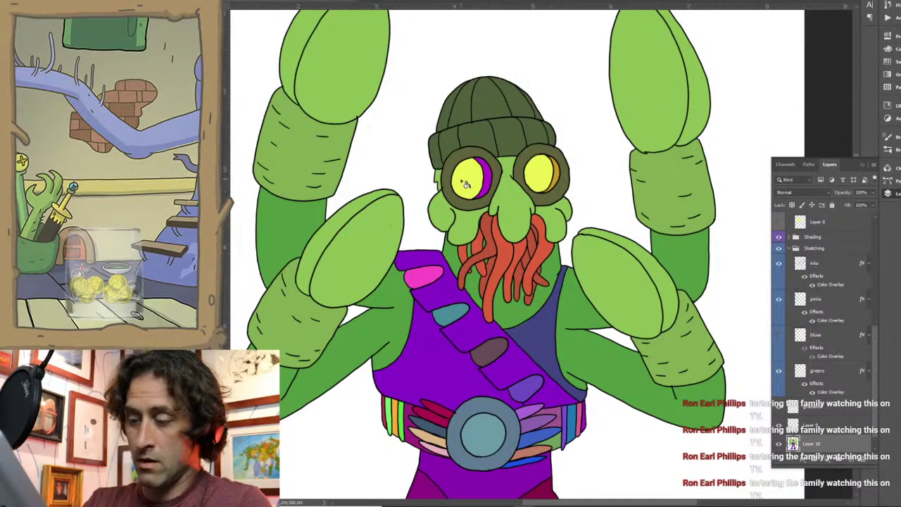
{"action": "left_click", "coordinate": [14, 211]}
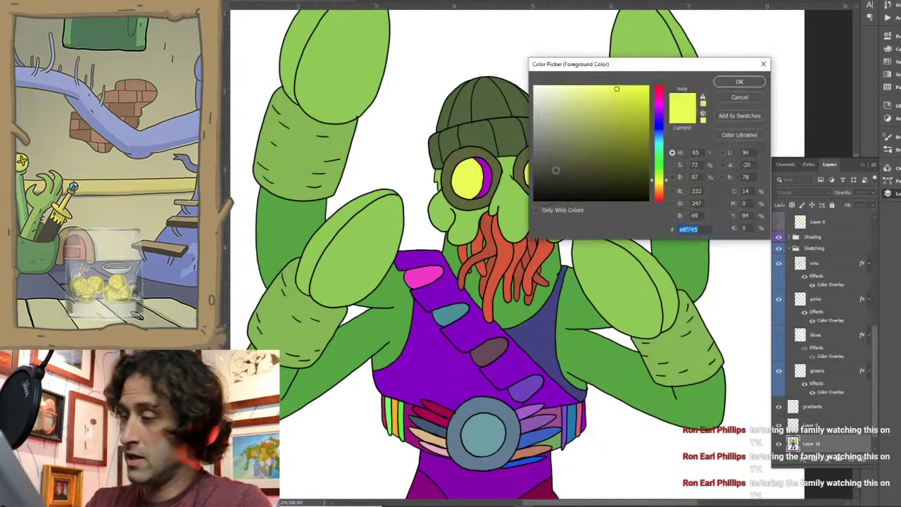
{"action": "left_click", "coordinate": [737, 83]}
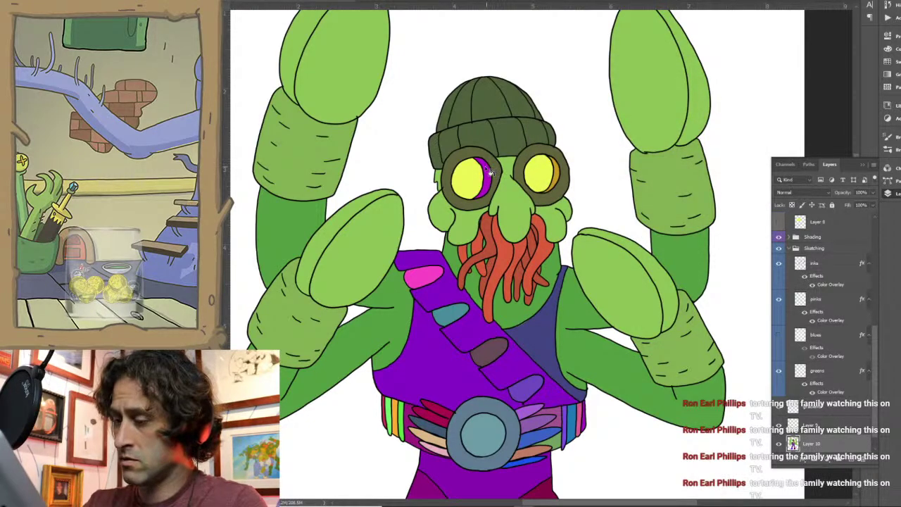
Fill the purple and dark blue vest areas with the goggles' pale yellow-green
{"action": "left_click_drag", "start_coordinate": [572, 345], "coordinate": [595, 268]}
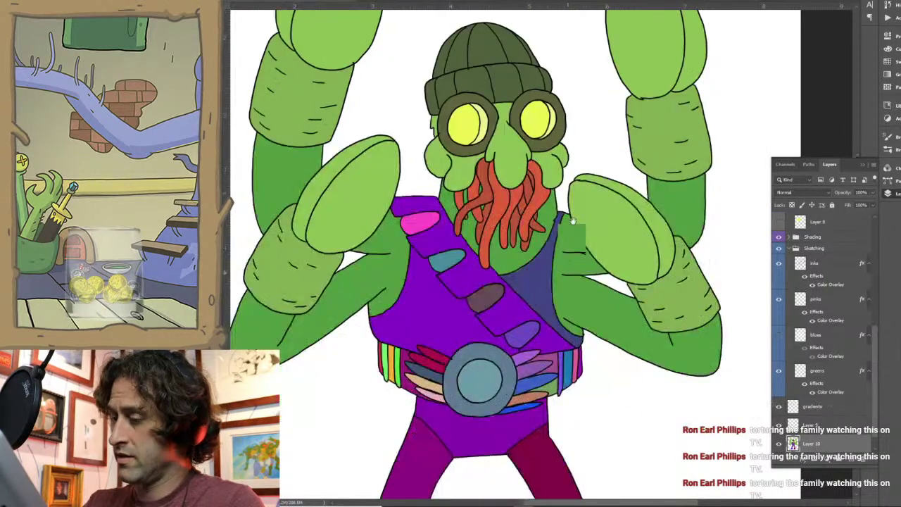
{"action": "scroll", "coordinate": [595, 268], "scroll_direction": "down", "scroll_amount": 1}
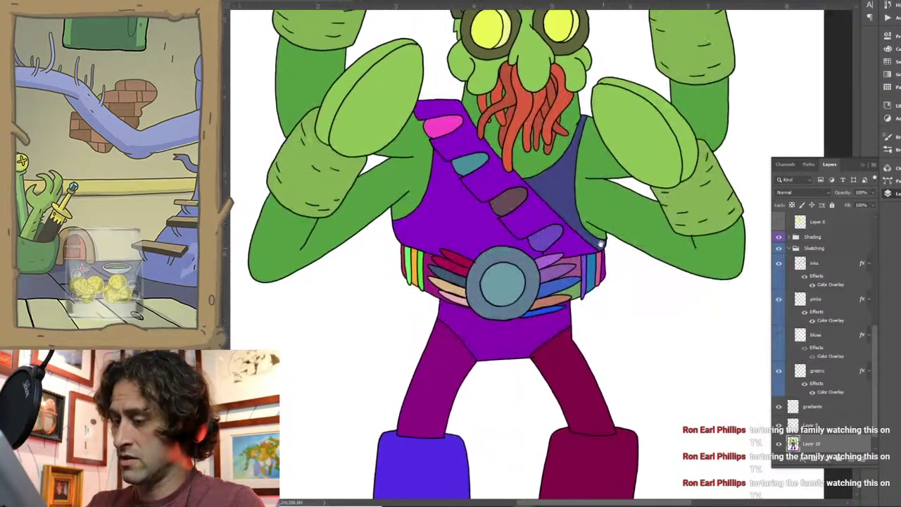
{"action": "scroll", "coordinate": [584, 247], "scroll_direction": "down", "scroll_amount": 1}
{"action": "scroll", "coordinate": [578, 232], "scroll_direction": "down", "scroll_amount": 1}
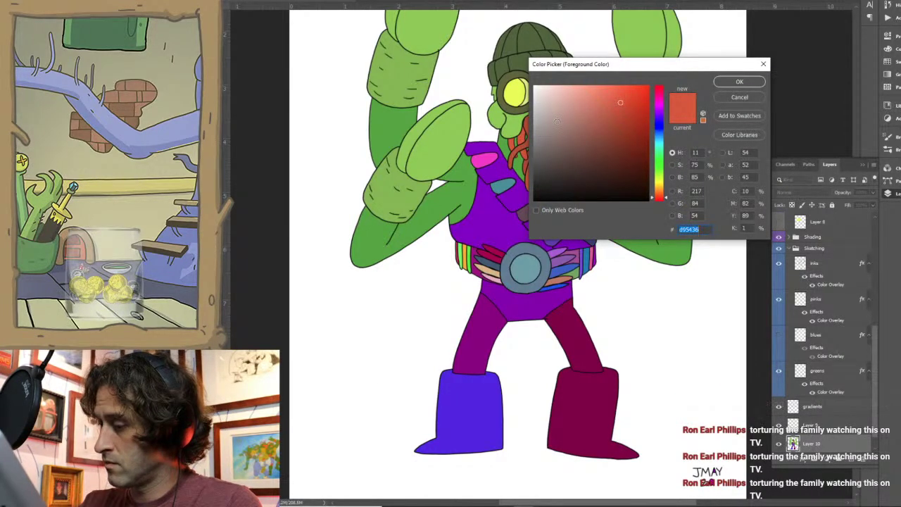
{"action": "left_click", "coordinate": [517, 90]}
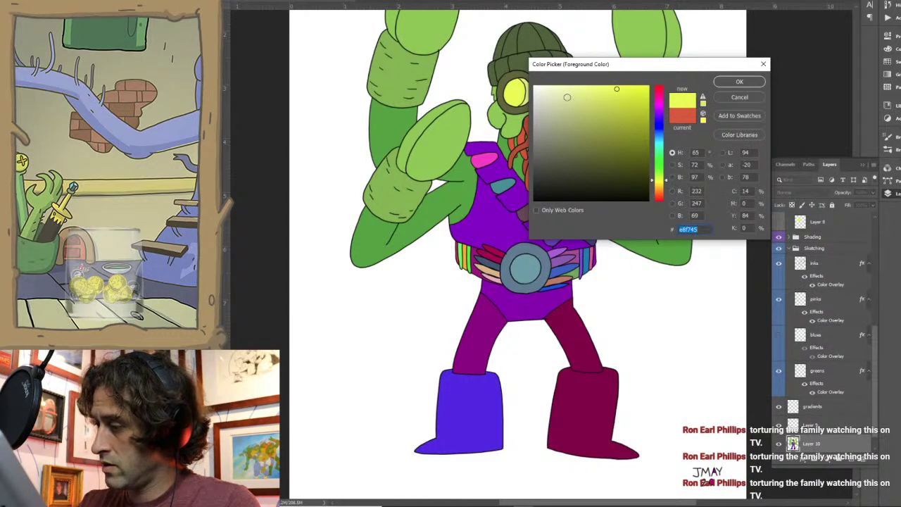
{"action": "left_click", "coordinate": [739, 82]}
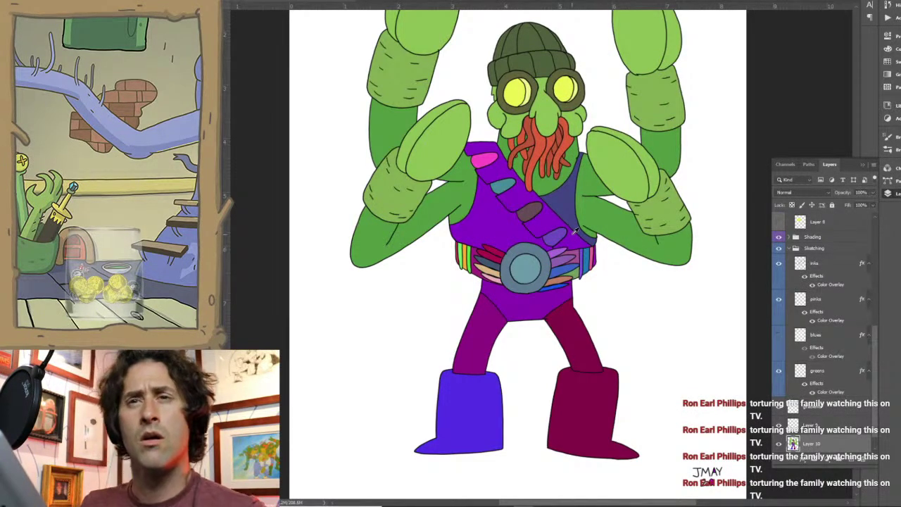
{"action": "left_click", "coordinate": [496, 212]}
{"action": "left_click", "coordinate": [571, 205]}
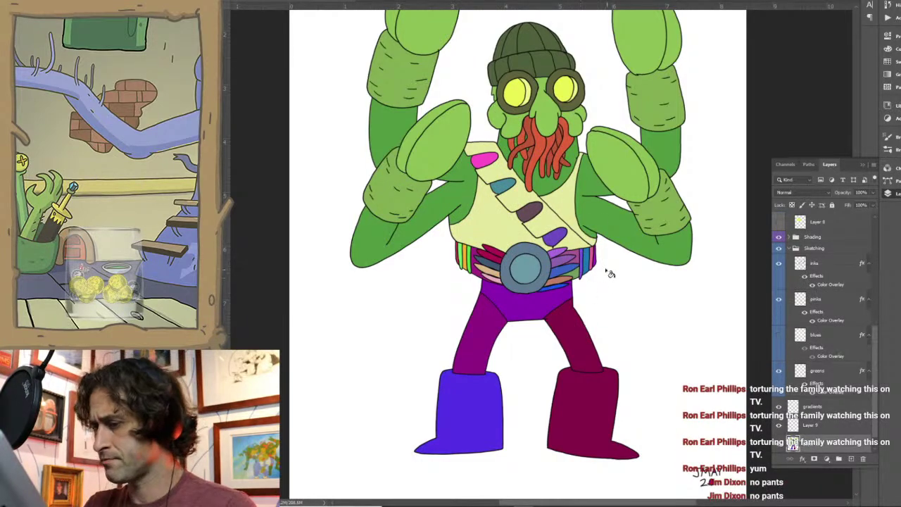
Fill the four sash pads yellow with the Paint Bucket
{"action": "scroll", "coordinate": [521, 205], "scroll_direction": "up", "scroll_amount": 5}
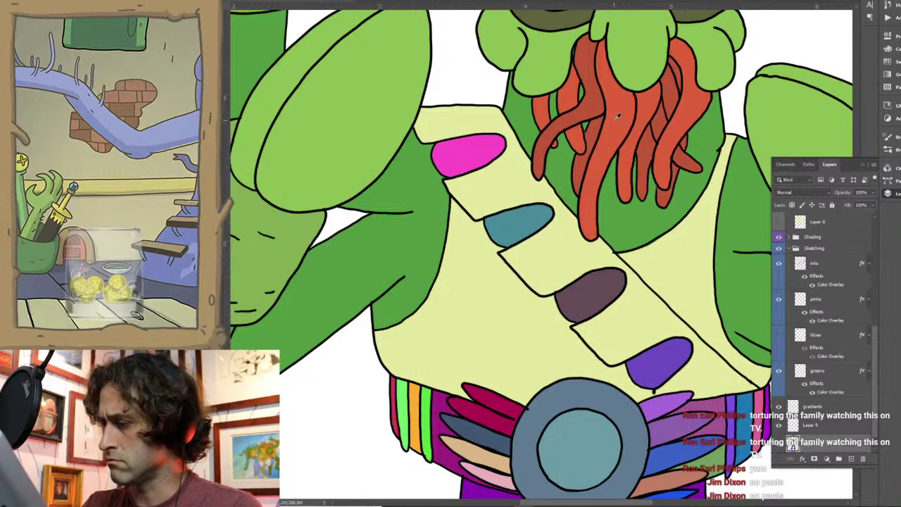
{"action": "left_click_drag", "start_coordinate": [615, 130], "coordinate": [584, 191]}
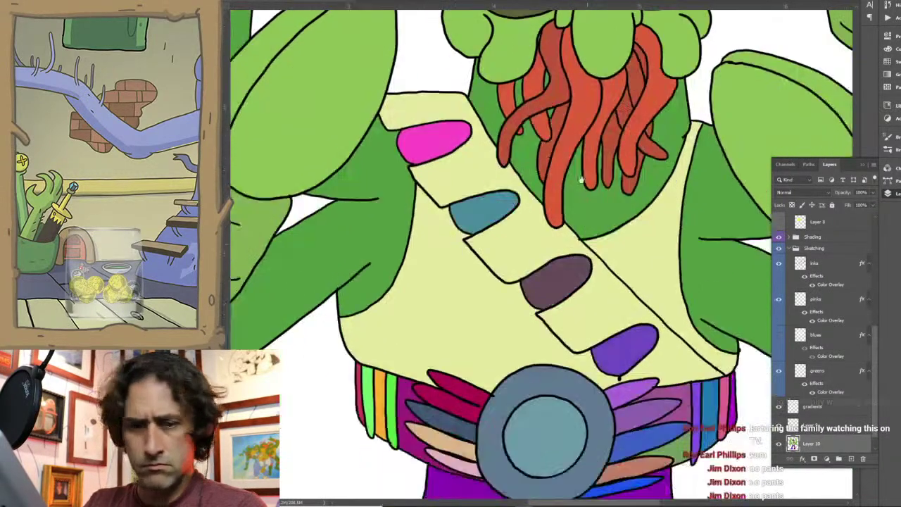
{"action": "left_click_drag", "start_coordinate": [595, 303], "coordinate": [553, 173]}
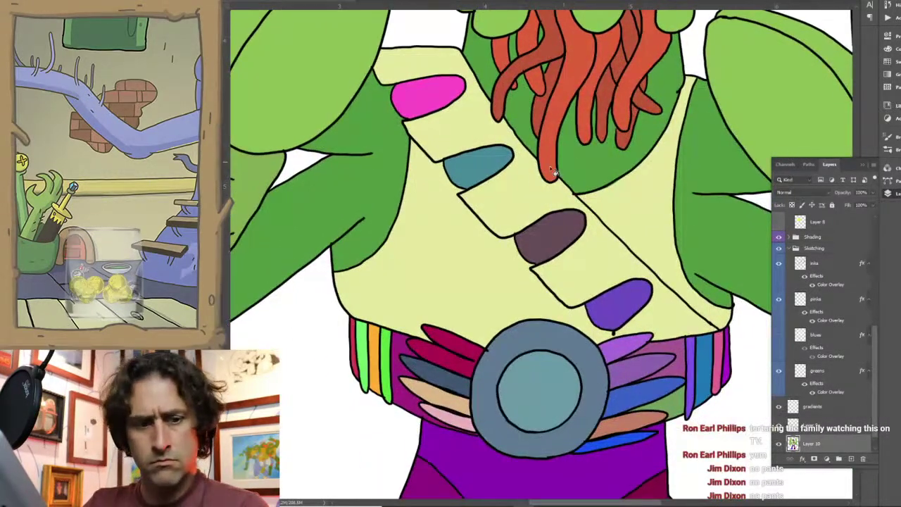
{"action": "left_click", "coordinate": [476, 169]}
{"action": "left_click", "coordinate": [554, 230]}
{"action": "left_click", "coordinate": [433, 97]}
{"action": "left_click", "coordinate": [613, 295]}
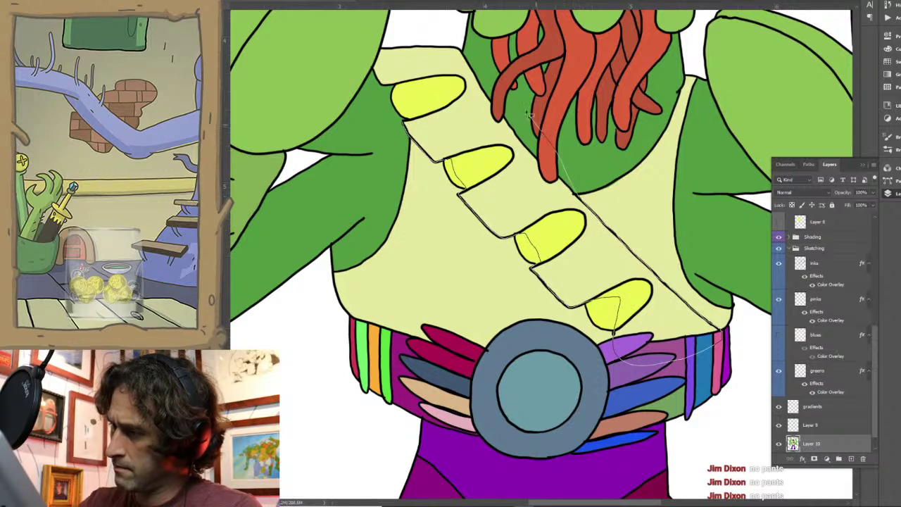
Lasso the sash and fill it with lime green 95f745
{"action": "left_click_drag", "start_coordinate": [431, 26], "coordinate": [394, 26]}
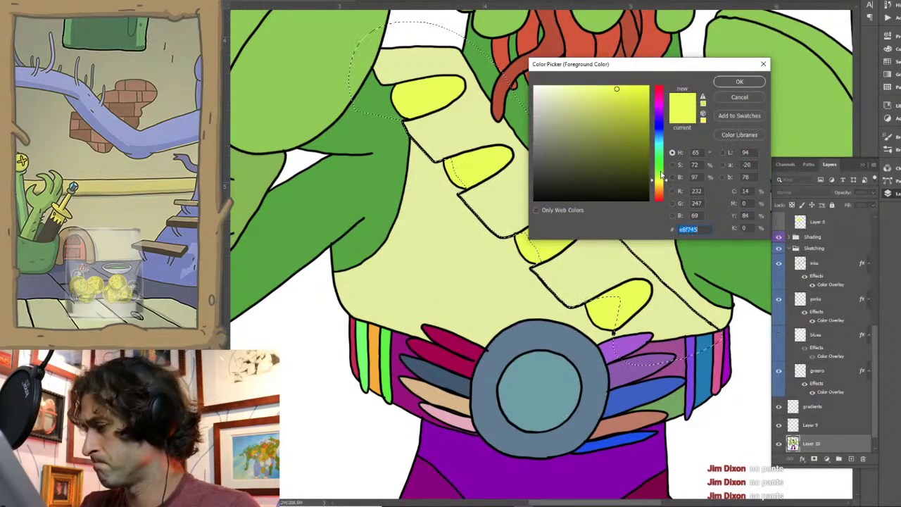
{"action": "type", "text": "95f745"}
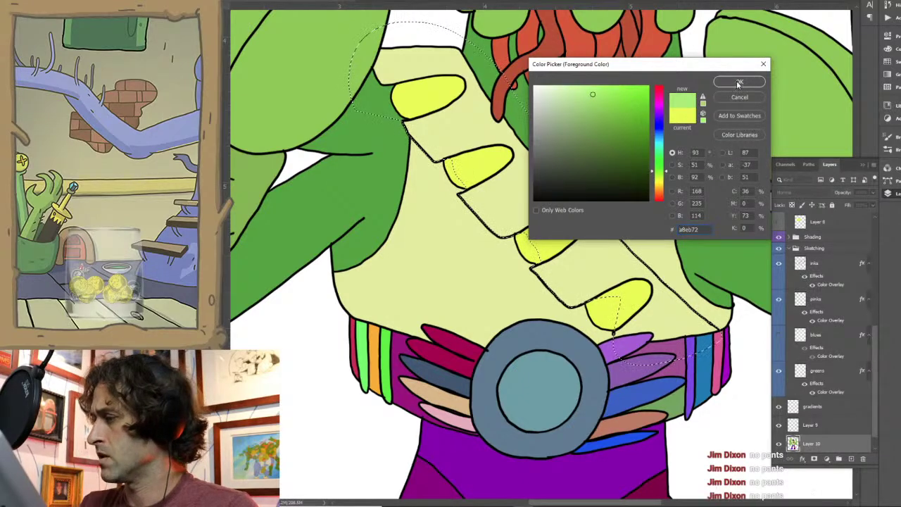
{"action": "key", "text": "Return"}
{"action": "key", "text": "alt+BackSpace"}
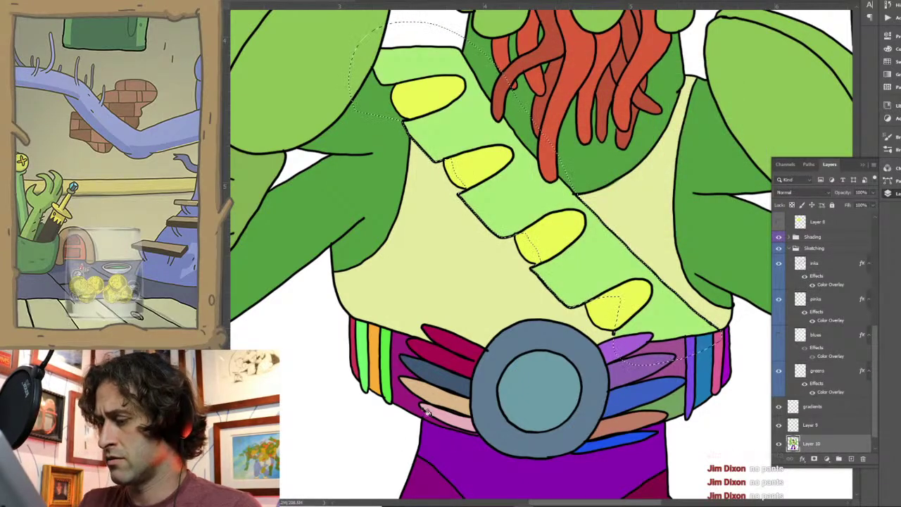
Fit the character on screen and bucket-fill the arms a darker green
{"action": "key", "text": "ctrl+0"}
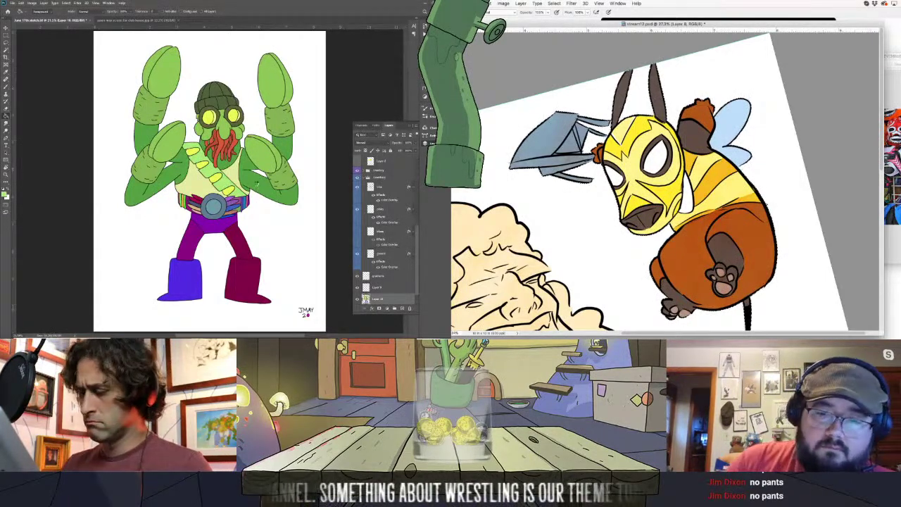
{"action": "key", "text": "g"}
{"action": "left_click", "coordinate": [646, 139]}
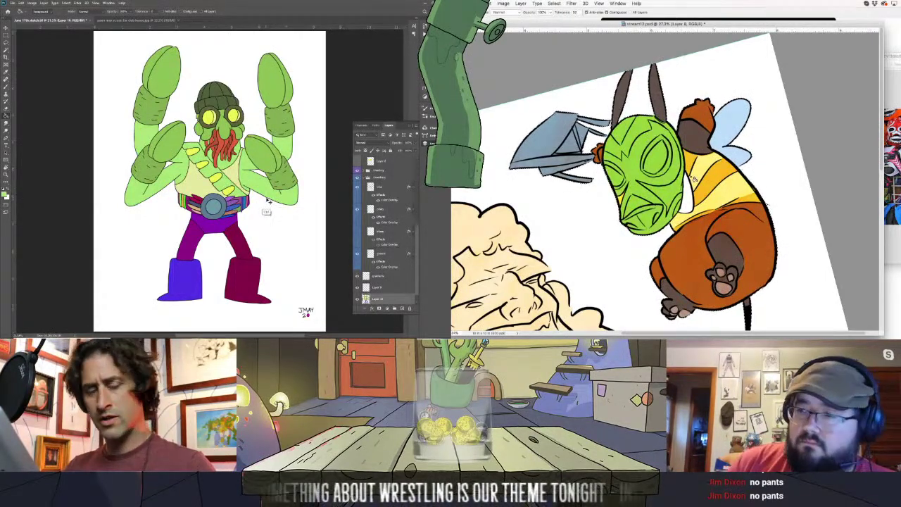
{"action": "left_click", "coordinate": [268, 202]}
Fill the maroon and magenta legs green
{"action": "left_click", "coordinate": [485, 4]}
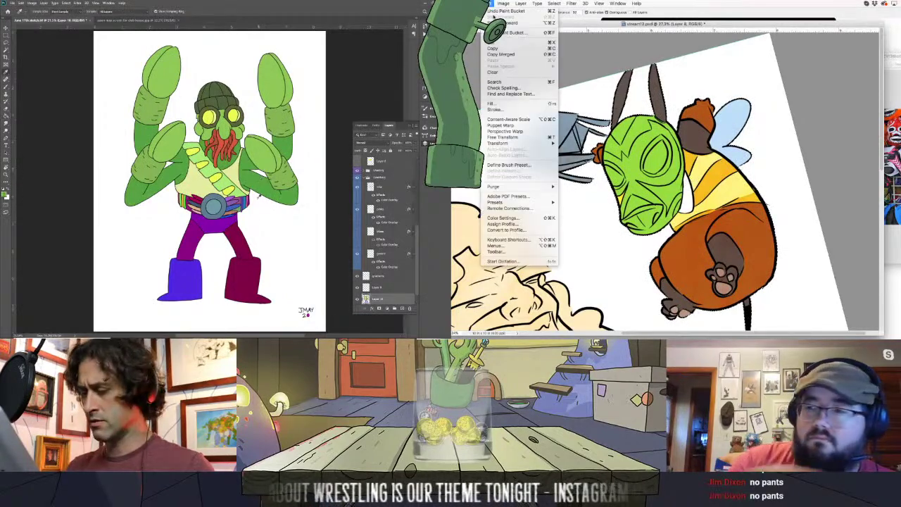
{"action": "left_click", "coordinate": [507, 20]}
{"action": "left_click", "coordinate": [243, 267]}
{"action": "left_click", "coordinate": [197, 240]}
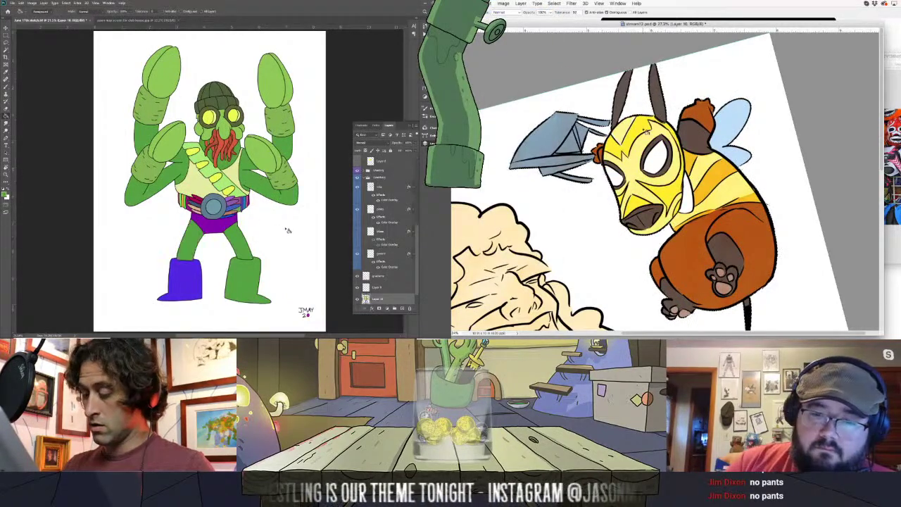
Zoom in, lasso the right boot and fill it yellow
{"action": "key", "text": "z"}
{"action": "left_click_drag", "start_coordinate": [253, 252], "coordinate": [261, 159]}
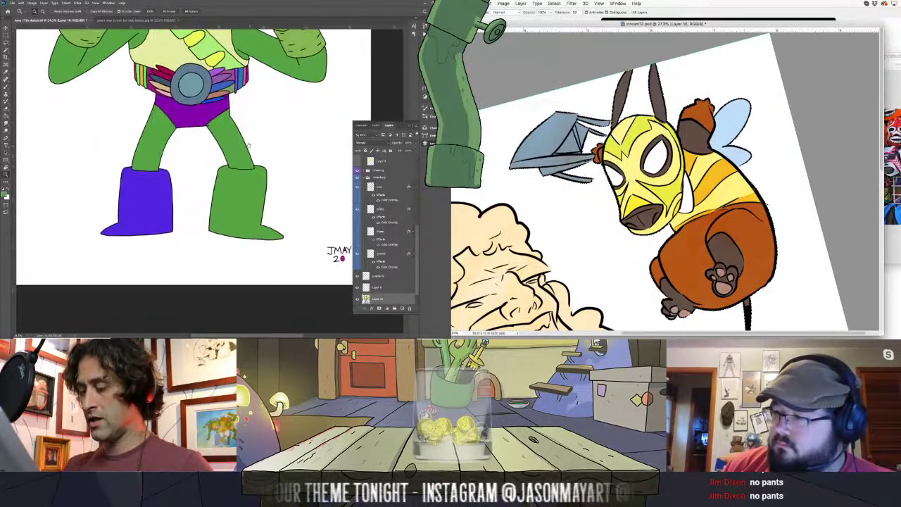
{"action": "key", "text": "l"}
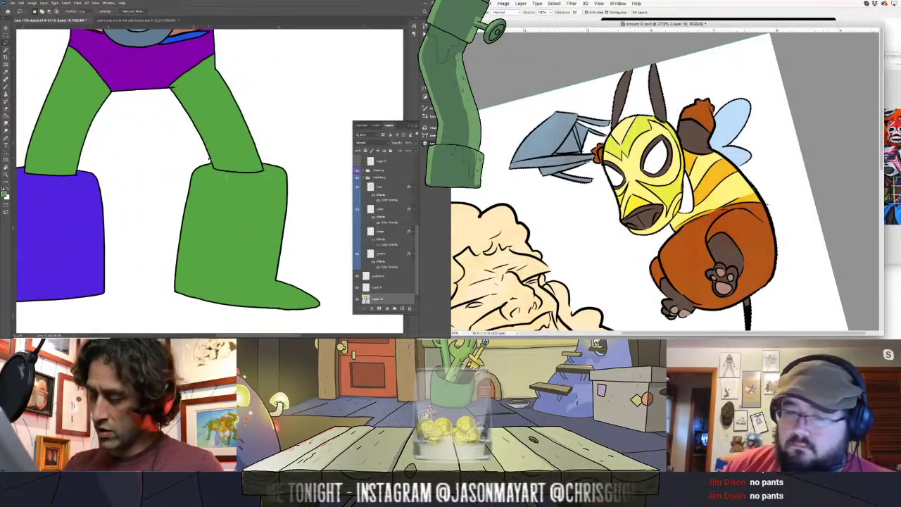
{"action": "left_click", "coordinate": [717, 172]}
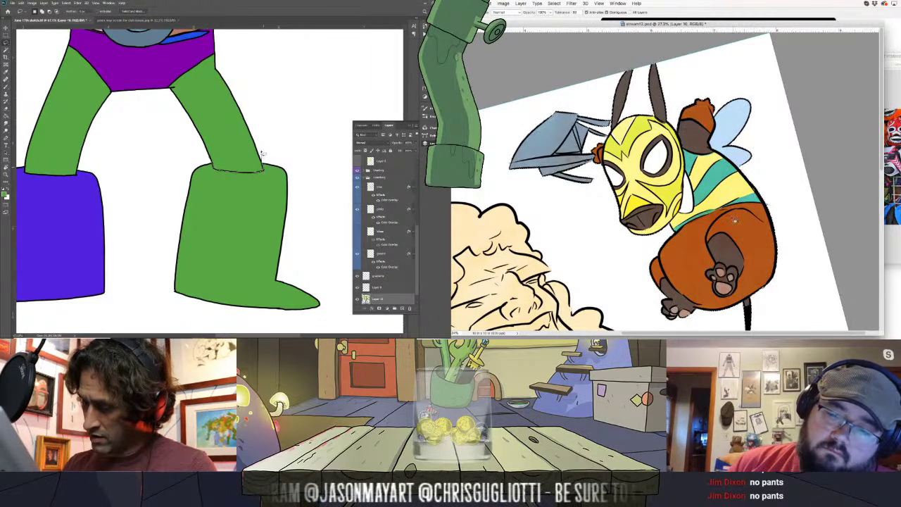
{"action": "mouse_move", "coordinate": [262, 148]}
{"action": "left_mouse_down"}
{"action": "mouse_move", "coordinate": [301, 79]}
{"action": "mouse_move", "coordinate": [325, 268]}
{"action": "mouse_move", "coordinate": [232, 321]}
{"action": "mouse_move", "coordinate": [145, 166]}
{"action": "mouse_move", "coordinate": [172, 243]}
{"action": "left_mouse_up"}
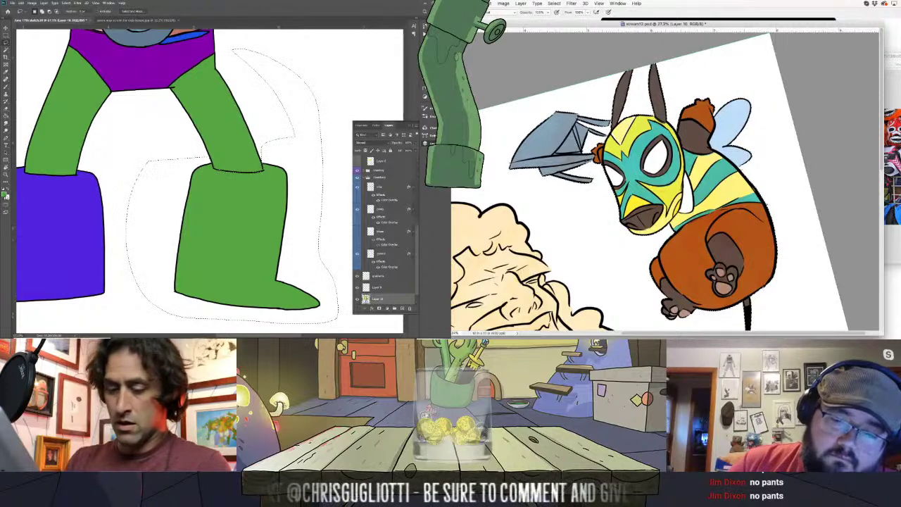
{"action": "left_click", "coordinate": [6, 195]}
{"action": "key", "text": "ctrl+v"}
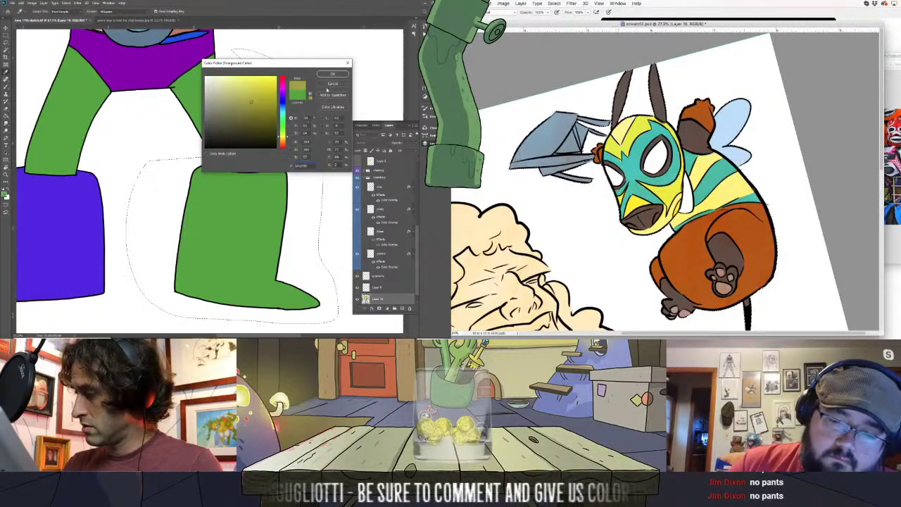
{"action": "left_click", "coordinate": [333, 73]}
{"action": "key", "text": "g"}
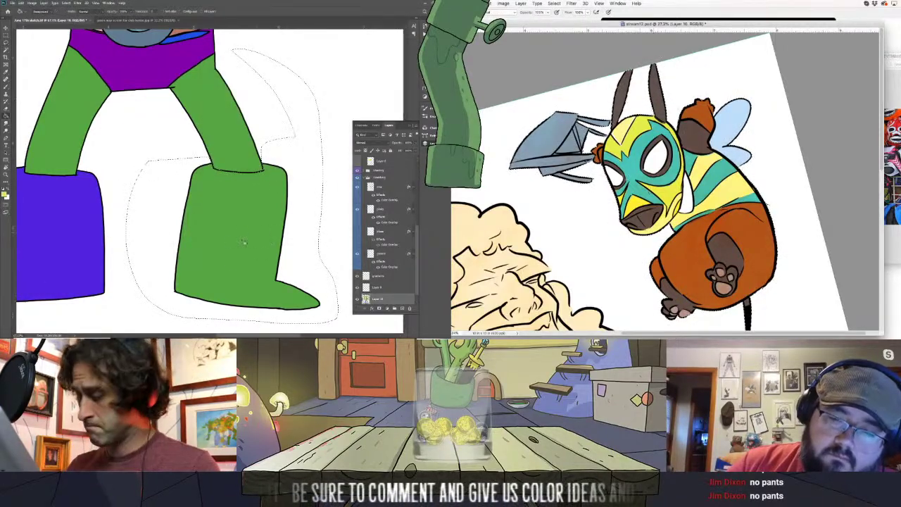
{"action": "left_click", "coordinate": [185, 298]}
{"action": "key", "text": "ctrl+d"}
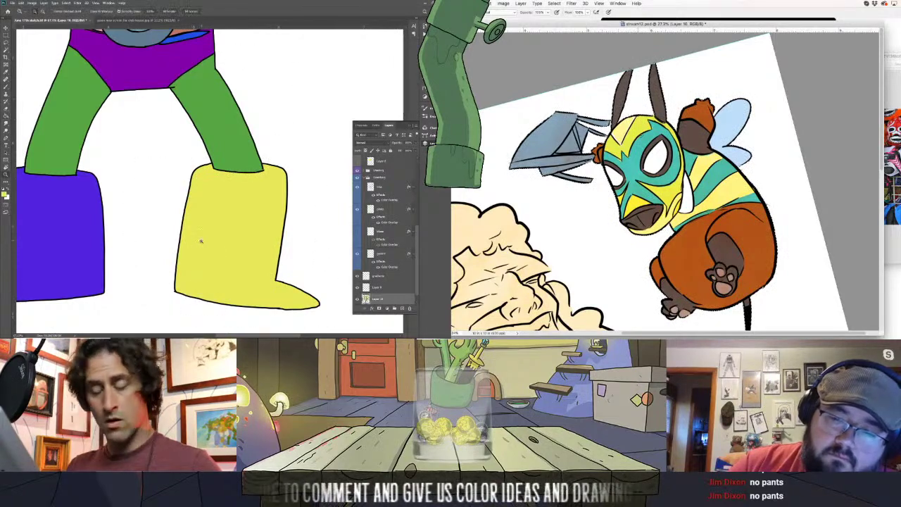
Fill the blue boot yellow as well
{"action": "scroll", "coordinate": [201, 241], "scroll_direction": "down", "scroll_amount": 3}
{"action": "scroll", "coordinate": [215, 201], "scroll_direction": "up", "scroll_amount": 1}
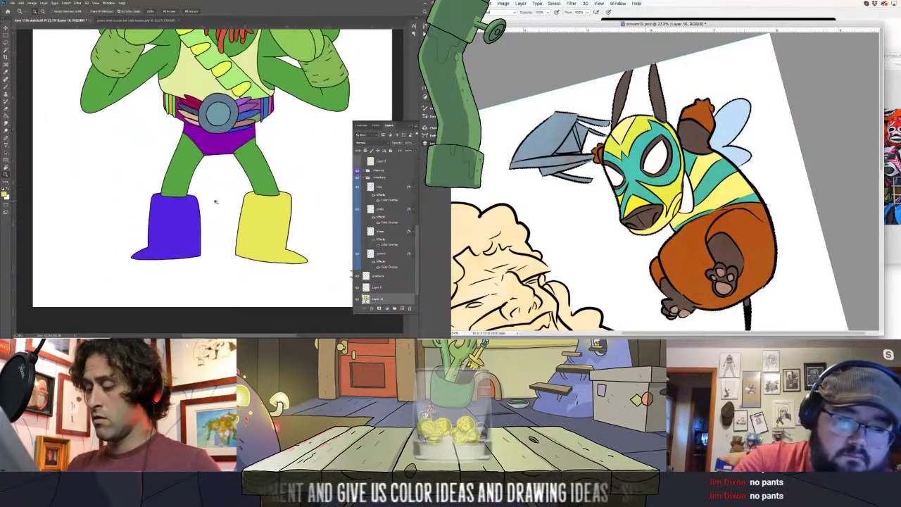
{"action": "left_click", "coordinate": [185, 223]}
{"action": "scroll", "coordinate": [226, 200], "scroll_direction": "down", "scroll_amount": 2}
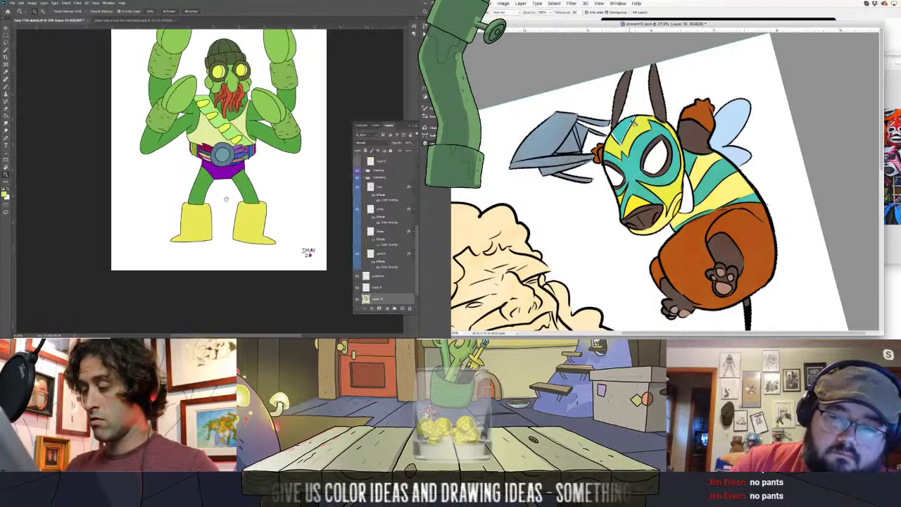
{"action": "scroll", "coordinate": [226, 199], "scroll_direction": "up", "scroll_amount": 3}
Recolour the bee's striped body, brown lower body and head patch
{"action": "scroll", "coordinate": [218, 211], "scroll_direction": "up", "scroll_amount": 2}
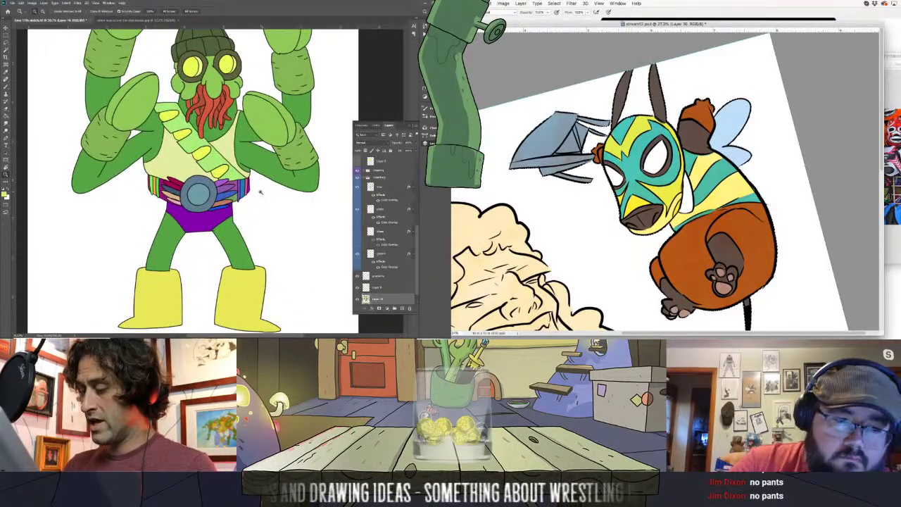
{"action": "key", "text": "w"}
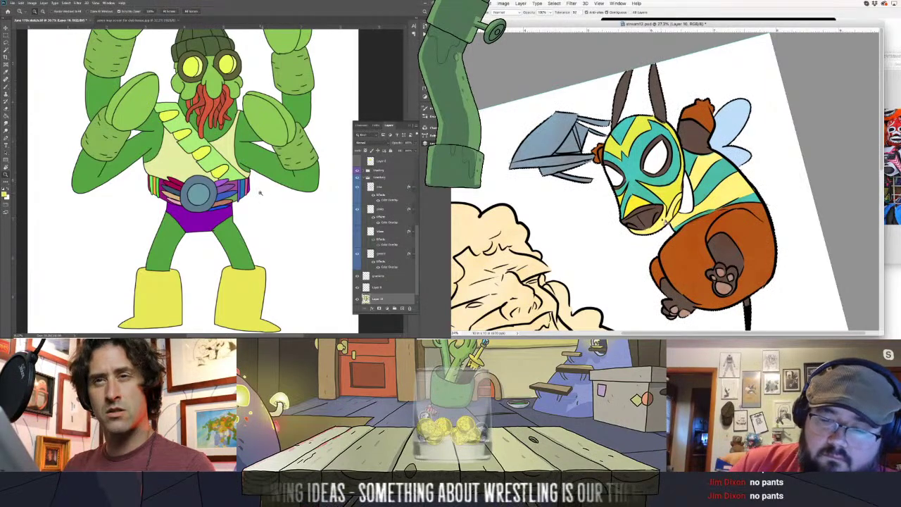
{"action": "key", "text": "b"}
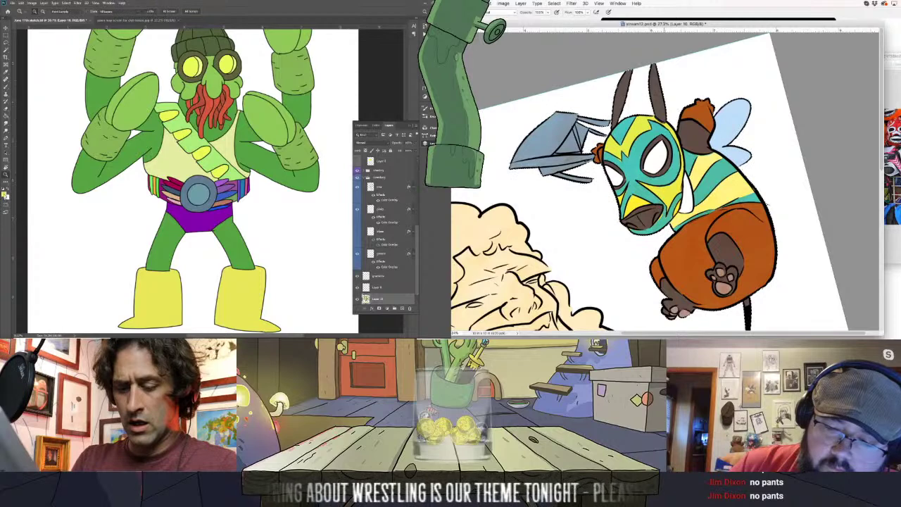
{"action": "left_click", "coordinate": [5, 192]}
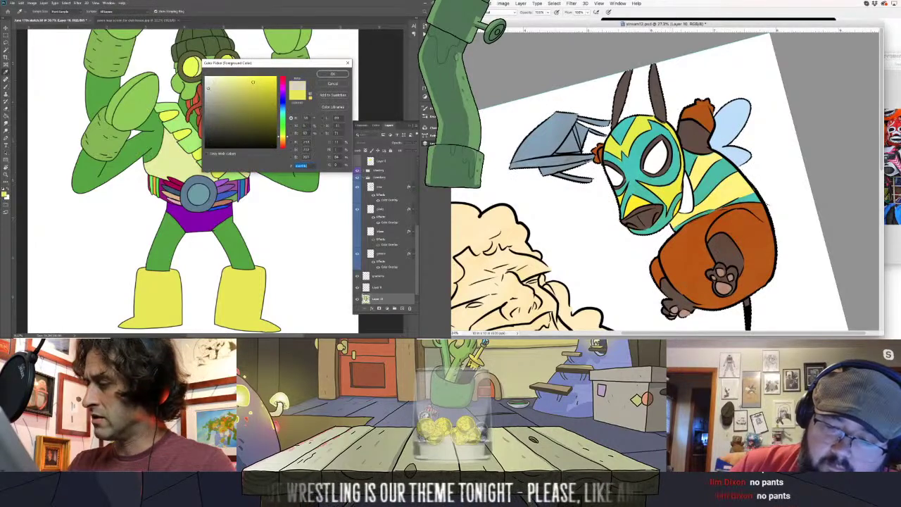
{"action": "left_click", "coordinate": [329, 75]}
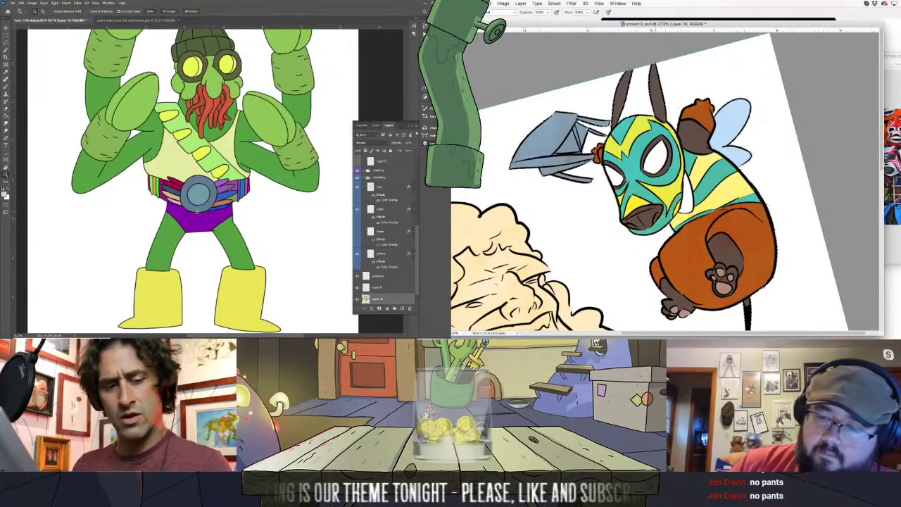
{"action": "key", "text": "b"}
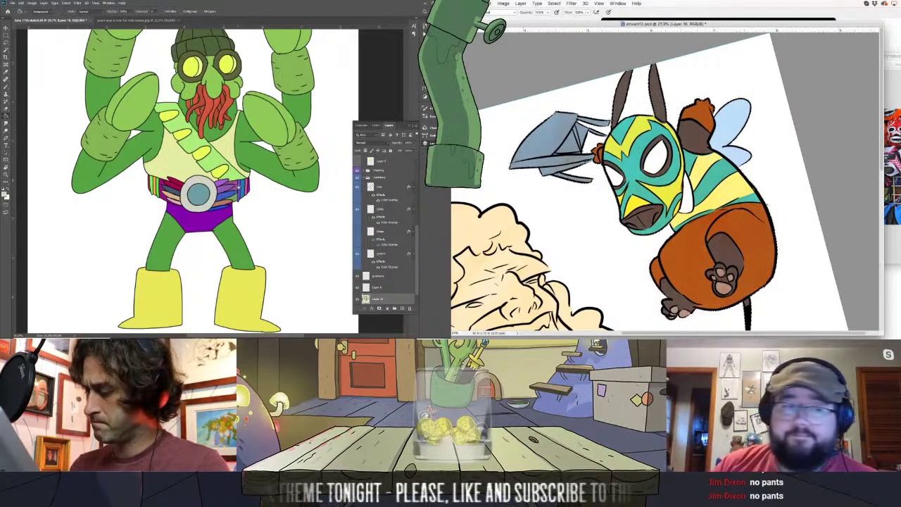
{"action": "key", "text": "g"}
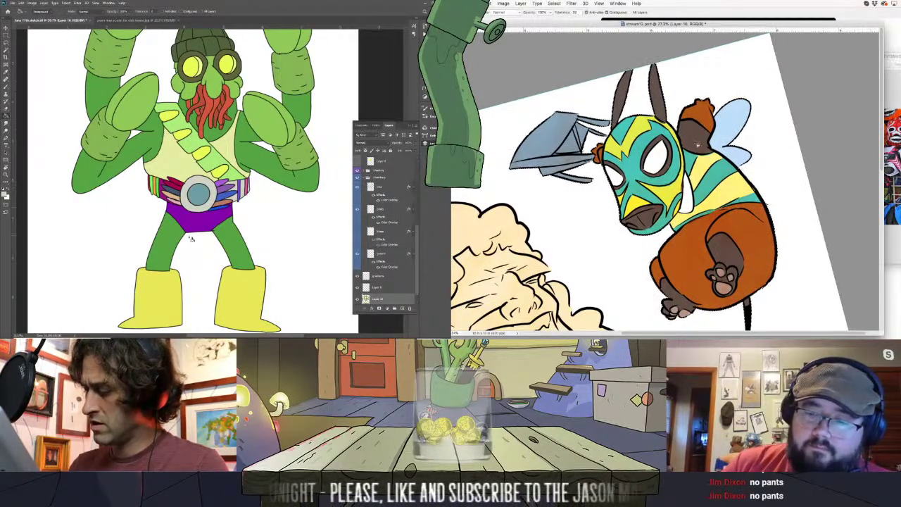
{"action": "left_click", "coordinate": [730, 181]}
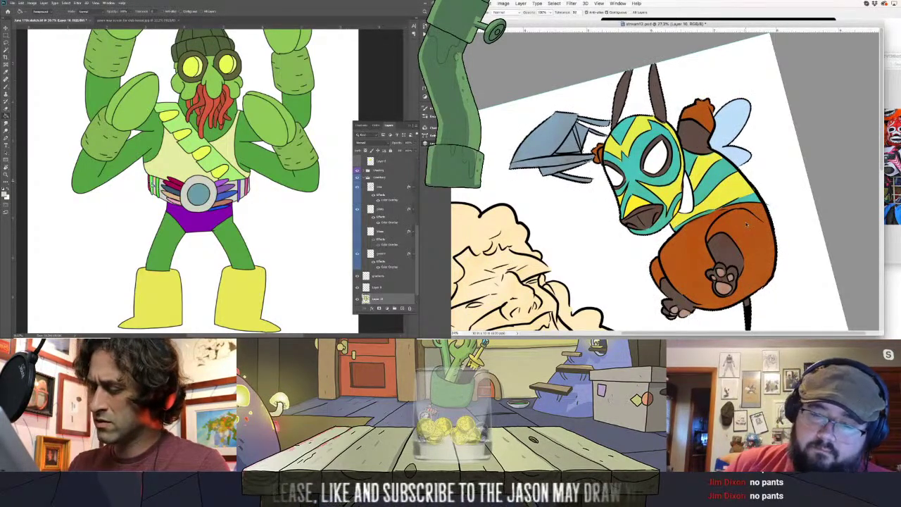
{"action": "left_click", "coordinate": [753, 235]}
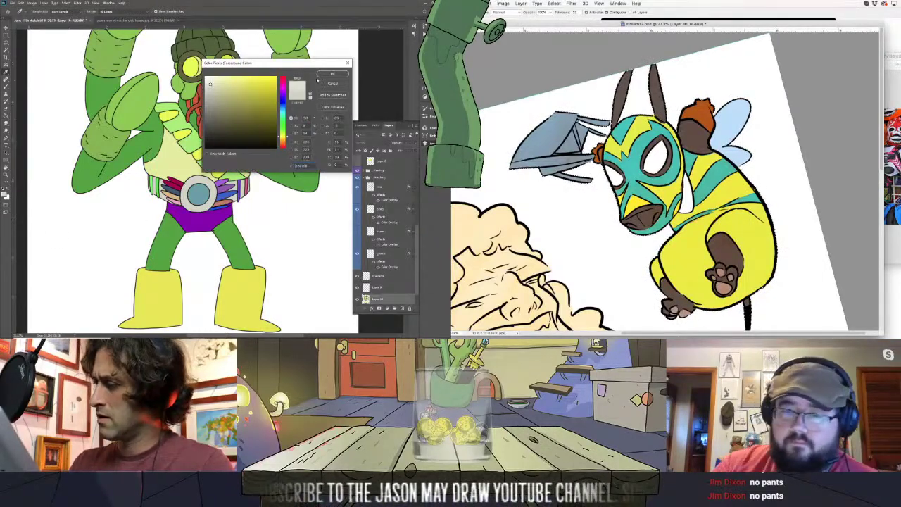
{"action": "left_click", "coordinate": [332, 74]}
{"action": "left_click", "coordinate": [704, 113]}
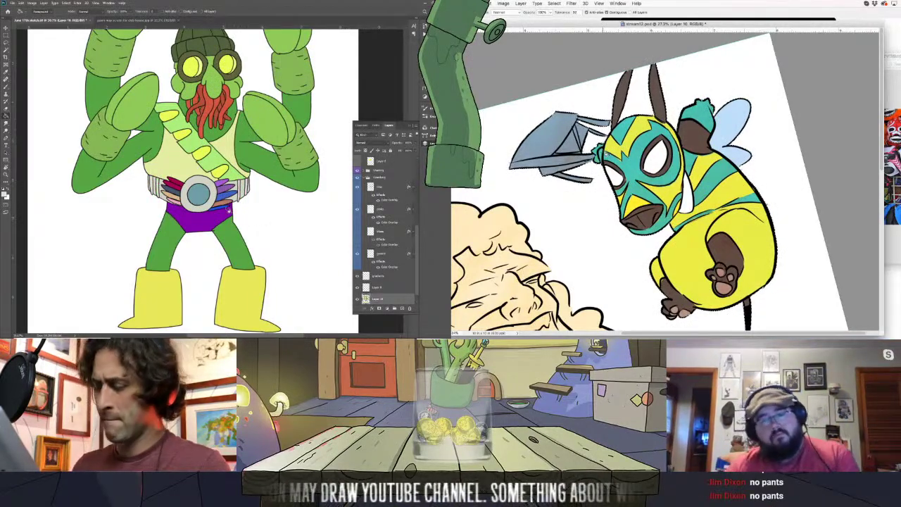
Set the foreground colour to off-white
{"action": "scroll", "coordinate": [232, 200], "scroll_direction": "up", "scroll_amount": 3}
{"action": "scroll", "coordinate": [232, 199], "scroll_direction": "up", "scroll_amount": 2}
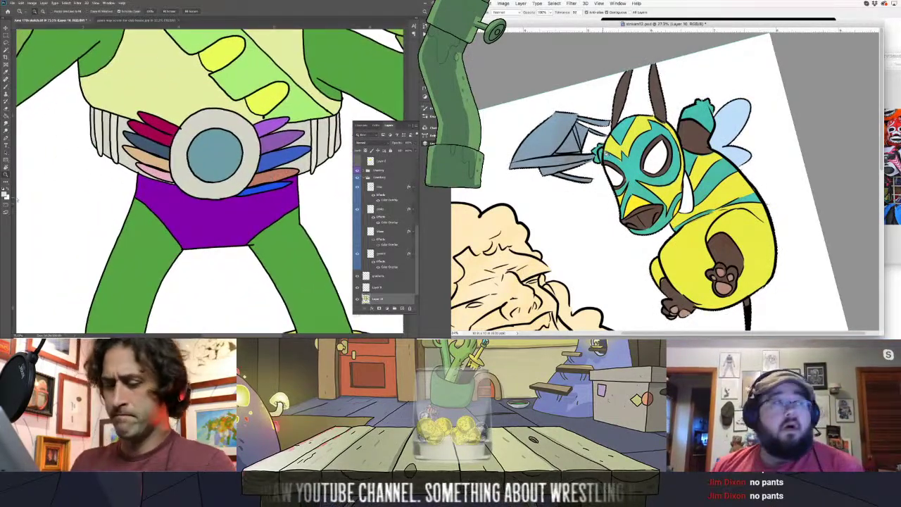
{"action": "left_click", "coordinate": [6, 188]}
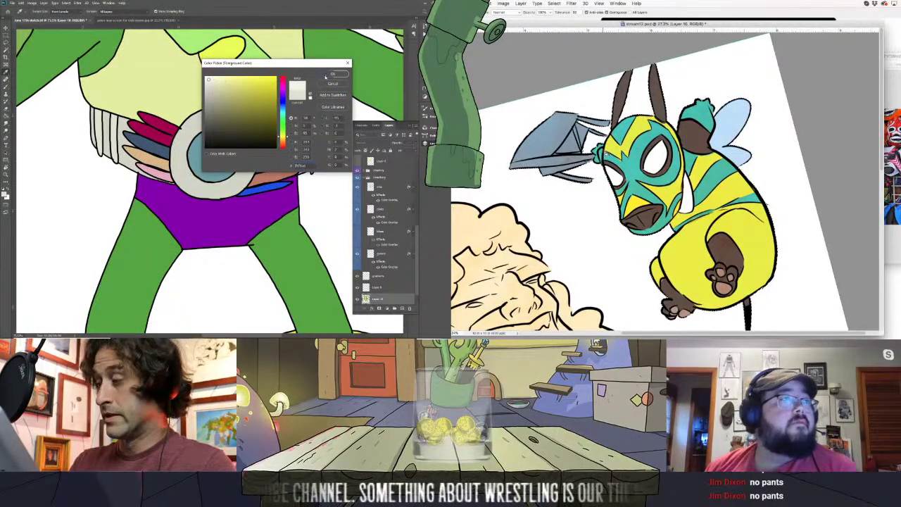
{"action": "key", "text": "Return"}
{"action": "scroll", "coordinate": [164, 162], "scroll_direction": "up", "scroll_amount": 2}
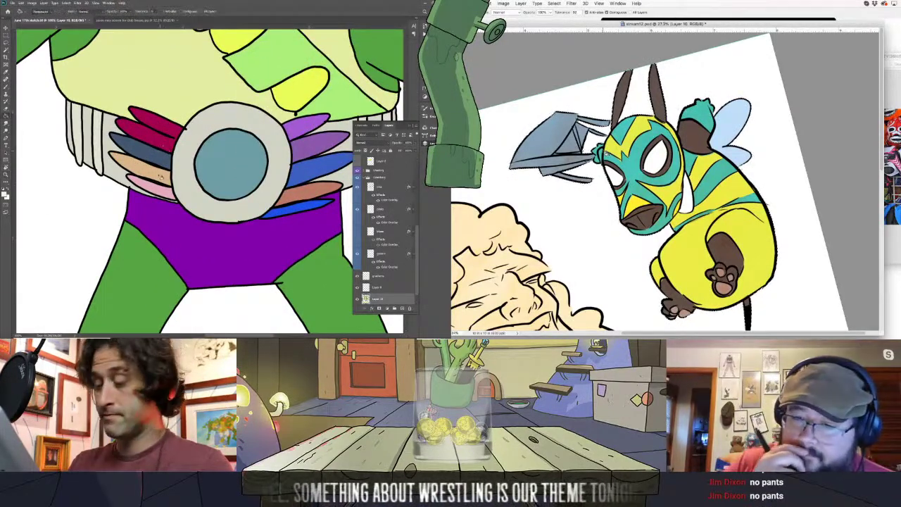
Fill all eight belt feathers off-white, left side and right side
{"action": "left_click", "coordinate": [151, 123]}
{"action": "left_click", "coordinate": [145, 149]}
{"action": "left_click", "coordinate": [151, 169]}
{"action": "left_click", "coordinate": [306, 127]}
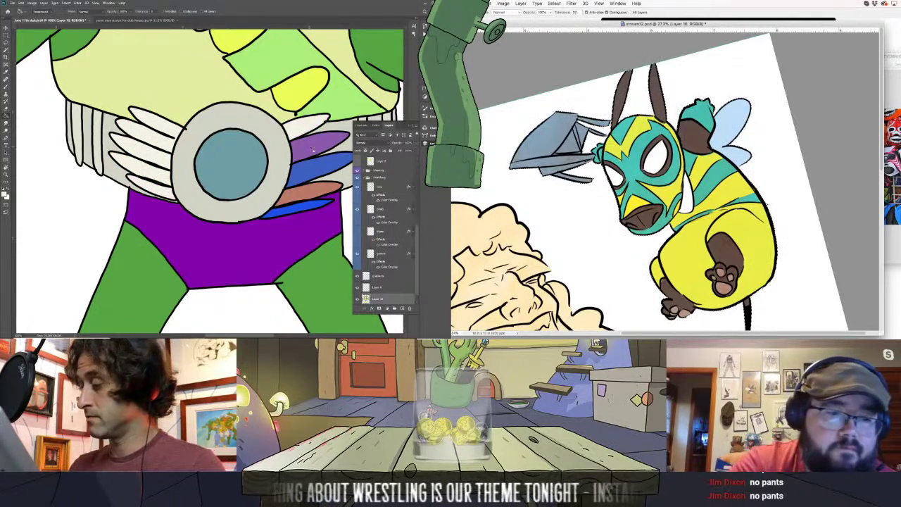
{"action": "left_click", "coordinate": [320, 145]}
{"action": "left_click", "coordinate": [321, 169]}
{"action": "left_click", "coordinate": [310, 190]}
{"action": "left_click", "coordinate": [296, 206]}
Fill the blue buckle centre off-white and the purple trunks red
{"action": "left_click_drag", "start_coordinate": [249, 229], "coordinate": [210, 236]}
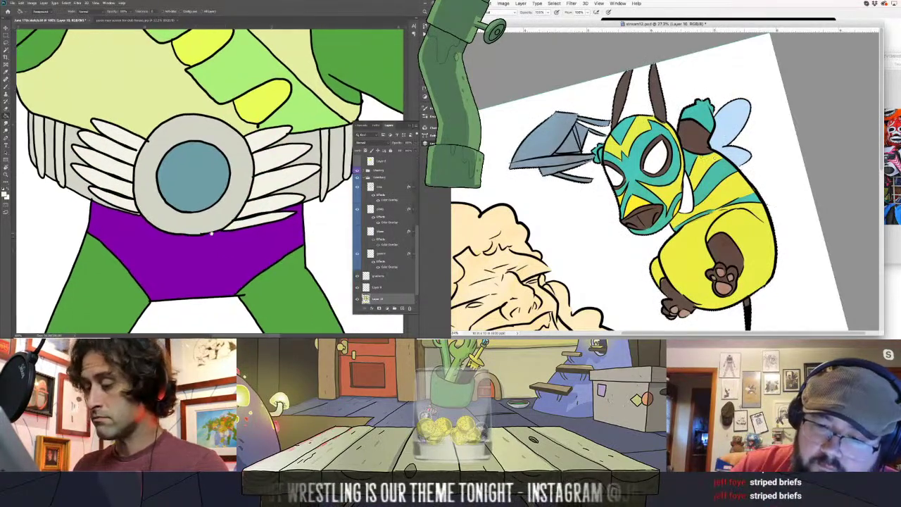
{"action": "left_click", "coordinate": [189, 193]}
{"action": "key", "text": "ctrl+0"}
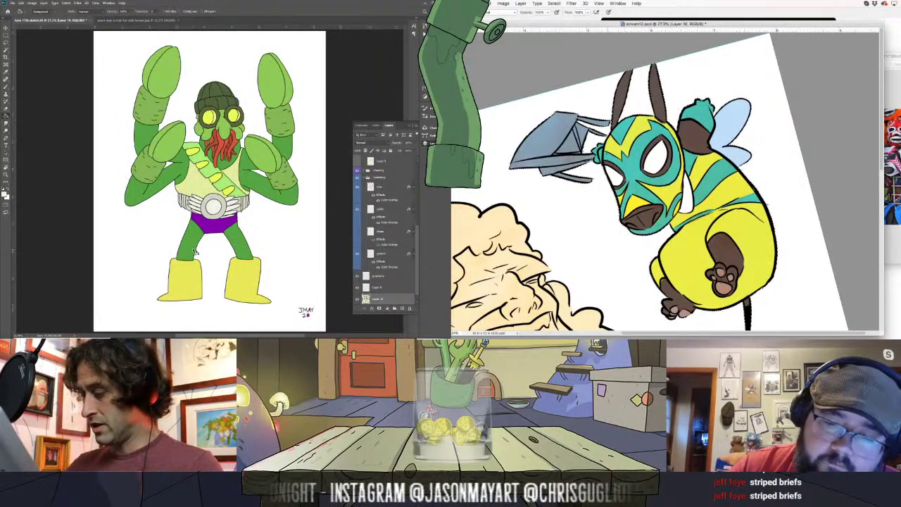
{"action": "left_click", "coordinate": [226, 227]}
Paint the bee's grey wing orange and try red-orange boots, then undo
{"action": "scroll", "coordinate": [239, 236], "scroll_direction": "down", "scroll_amount": 3}
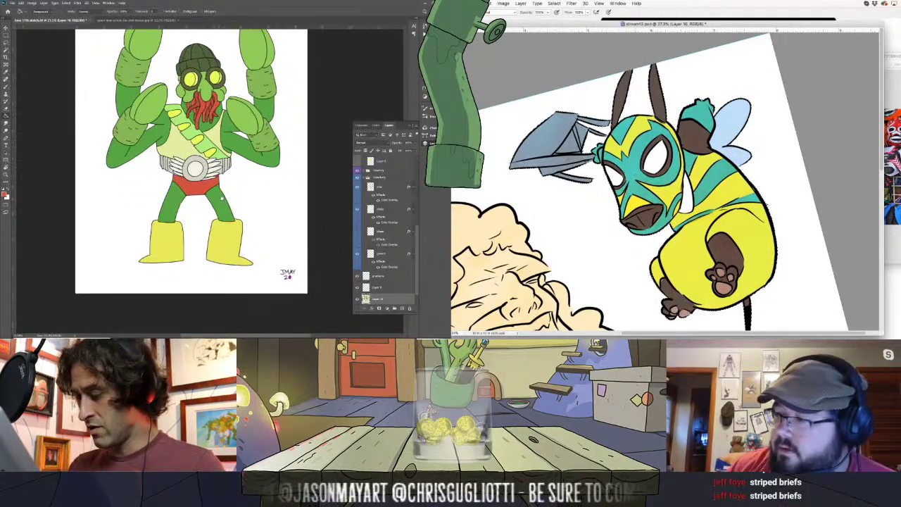
{"action": "scroll", "coordinate": [241, 219], "scroll_direction": "up", "scroll_amount": 2}
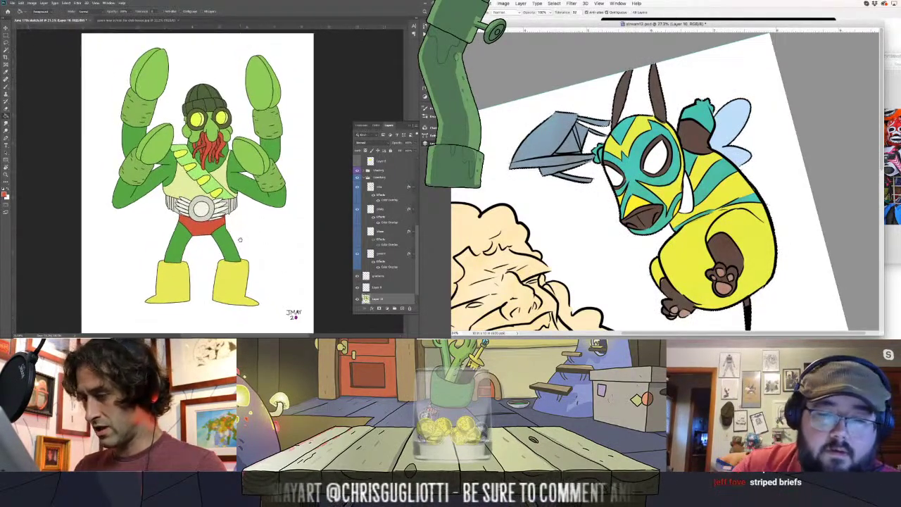
{"action": "left_click", "coordinate": [571, 125]}
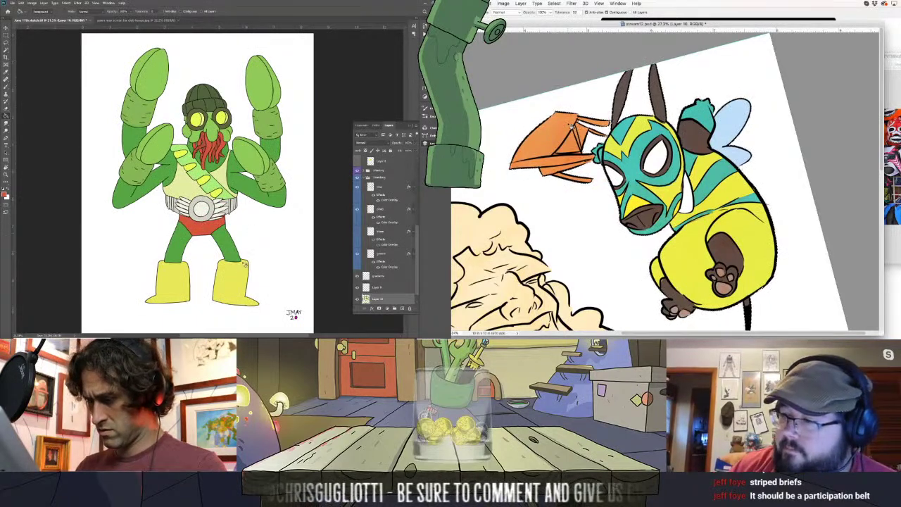
{"action": "left_click", "coordinate": [181, 281]}
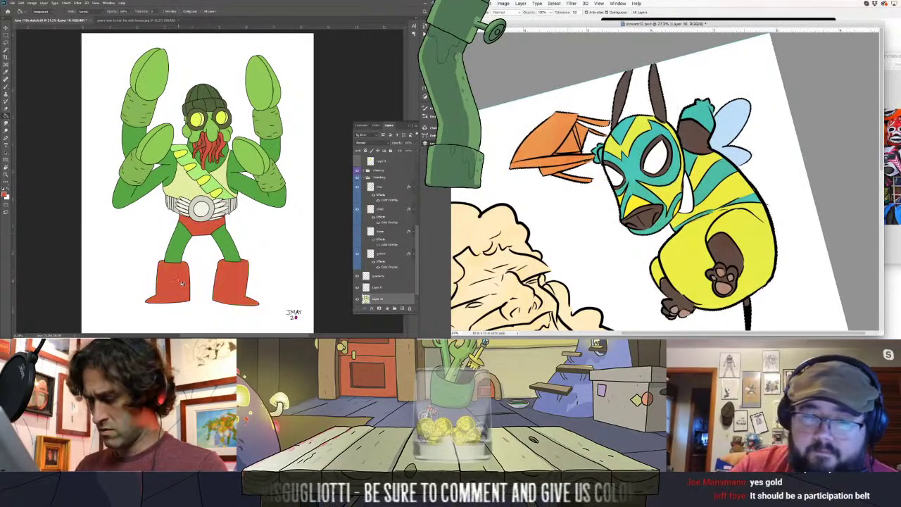
{"action": "left_click", "coordinate": [557, 150]}
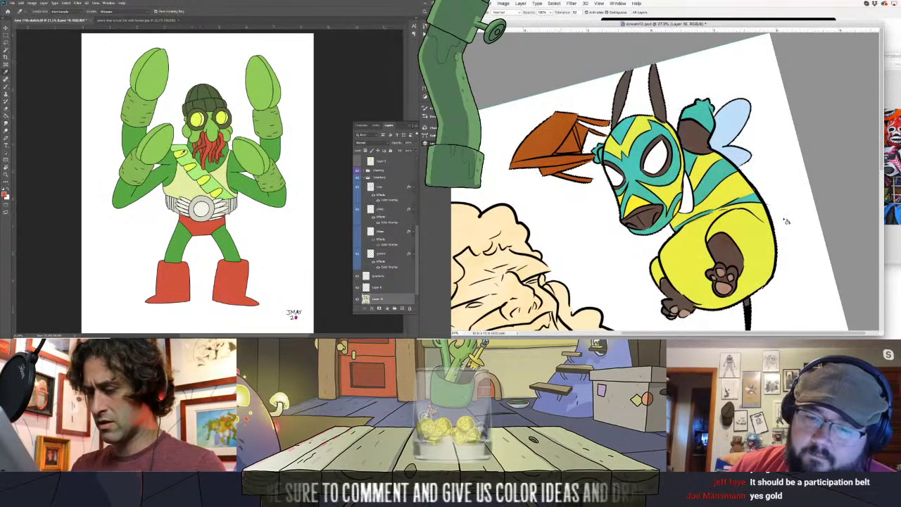
{"action": "key", "text": "ctrl+z"}
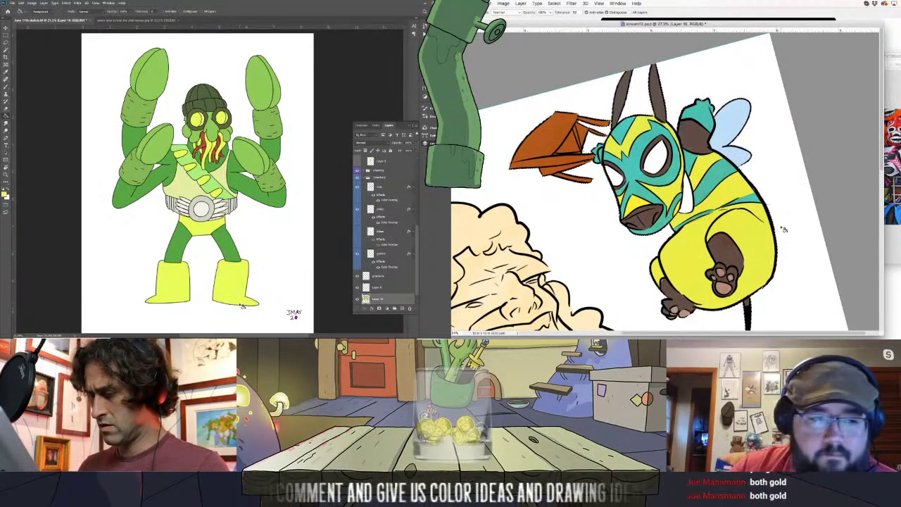
Marquee-select the legs and refill both boots yellow
{"action": "left_click", "coordinate": [243, 303]}
{"action": "key", "text": "m"}
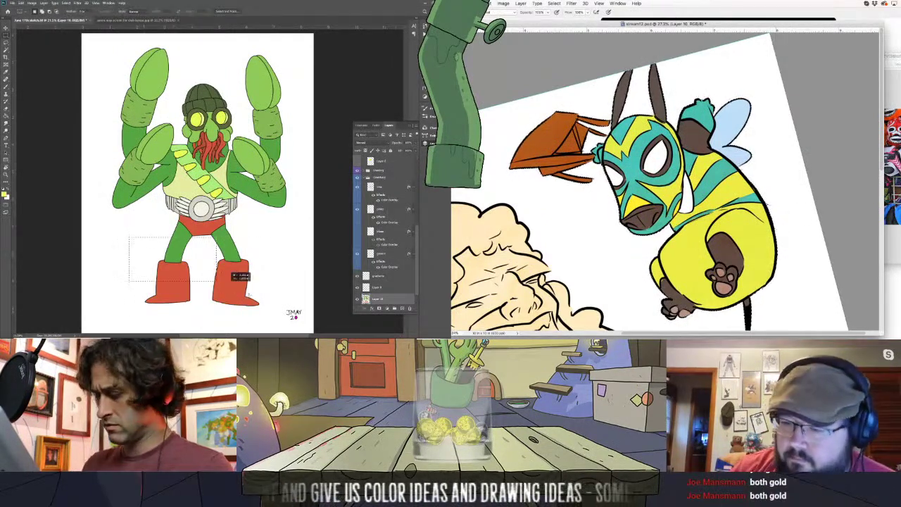
{"action": "left_click_drag", "start_coordinate": [129, 237], "coordinate": [284, 316]}
{"action": "left_click", "coordinate": [226, 292]}
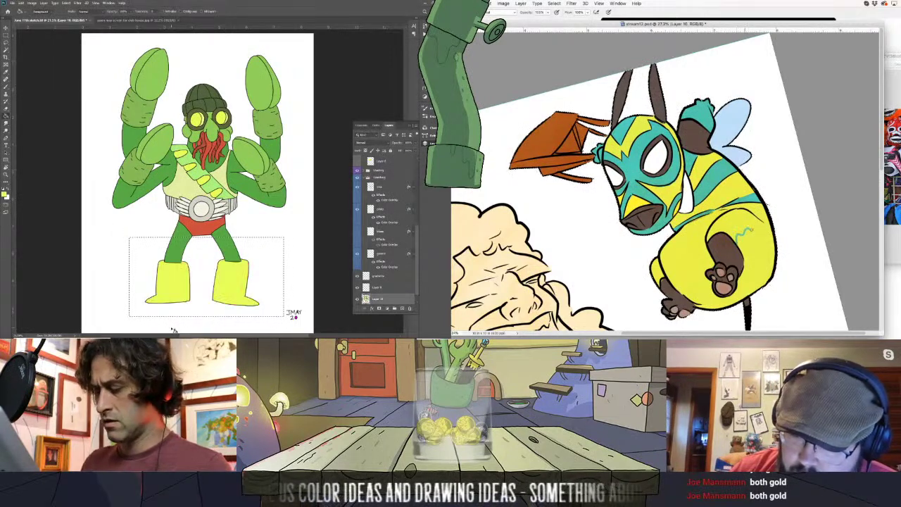
{"action": "key", "text": "ctrl+d"}
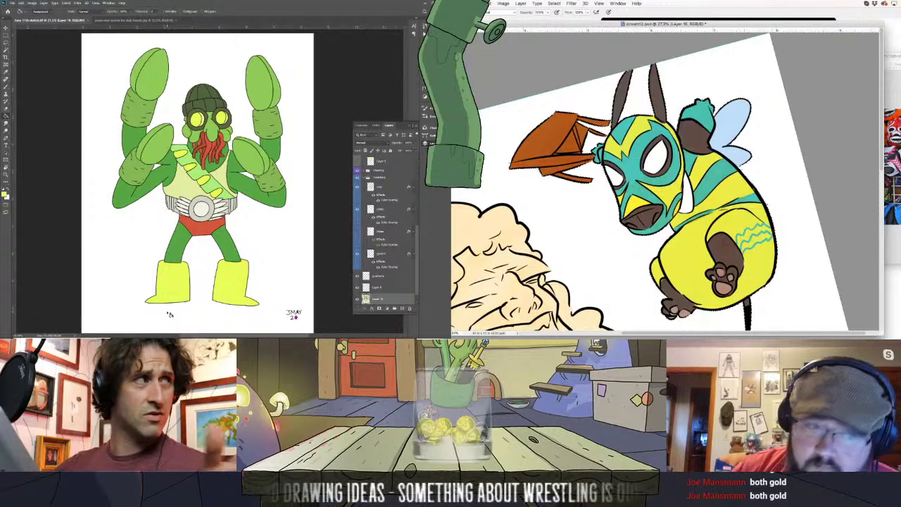
Save stream12.psd and zoom in on the trunks, legs and boots
{"action": "left_click", "coordinate": [471, 3]}
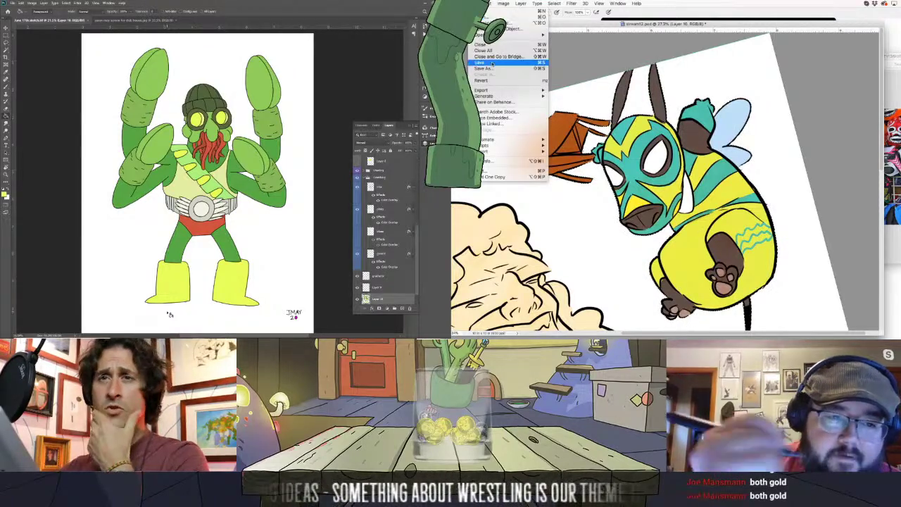
{"action": "left_click", "coordinate": [493, 64]}
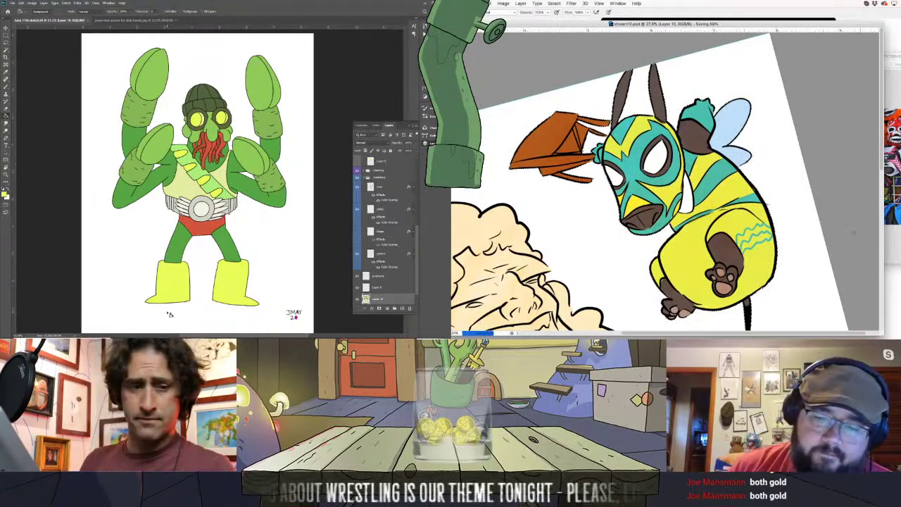
{"action": "key", "text": "ctrl+plus"}
{"action": "left_click_drag", "start_coordinate": [172, 247], "coordinate": [200, 184]}
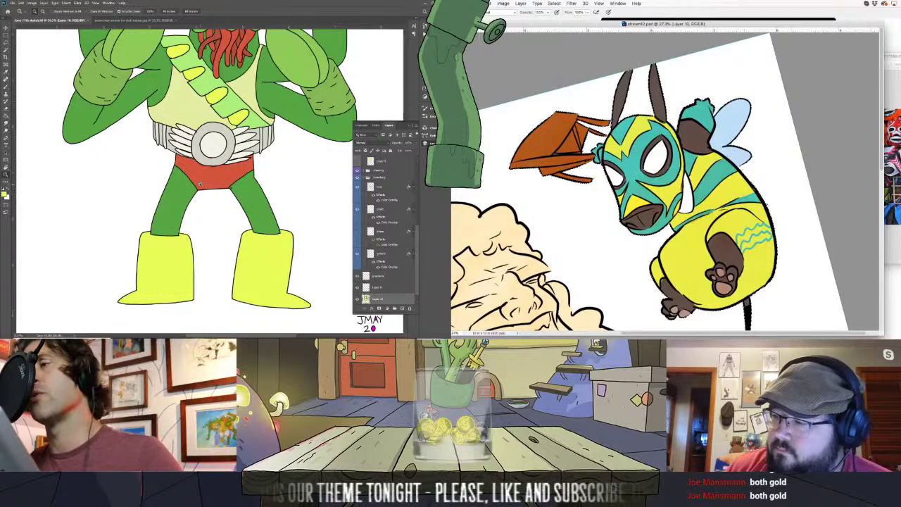
Sample the boot yellow and fill the buckle ring and belt bands with it
{"action": "key", "text": "i"}
{"action": "left_click", "coordinate": [169, 248]}
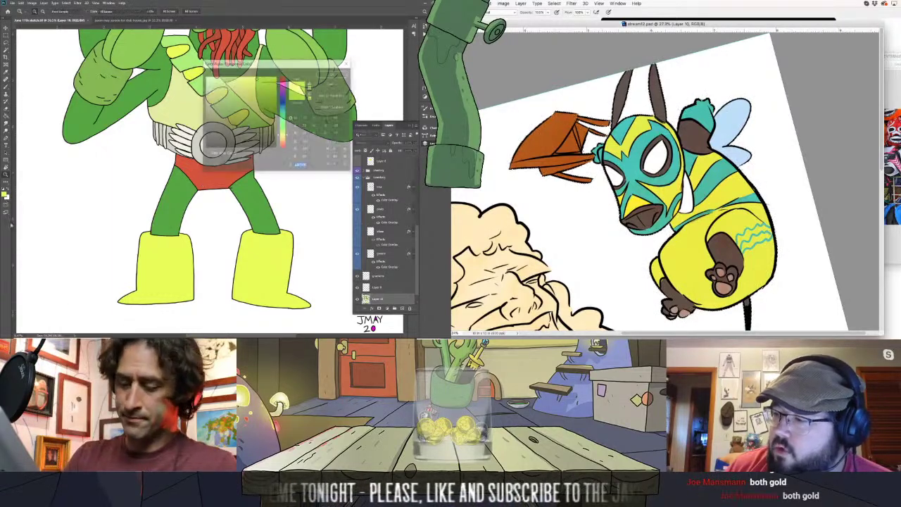
{"action": "key", "text": "Return"}
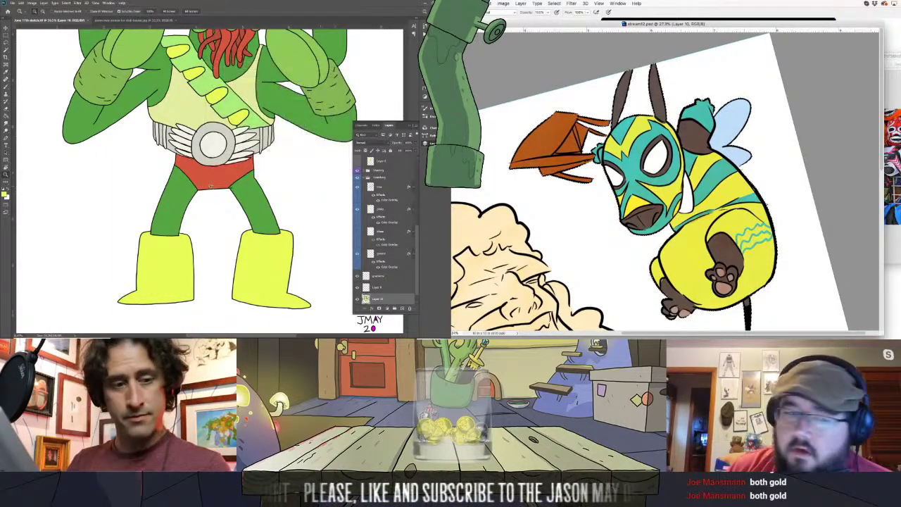
{"action": "left_click", "coordinate": [199, 145]}
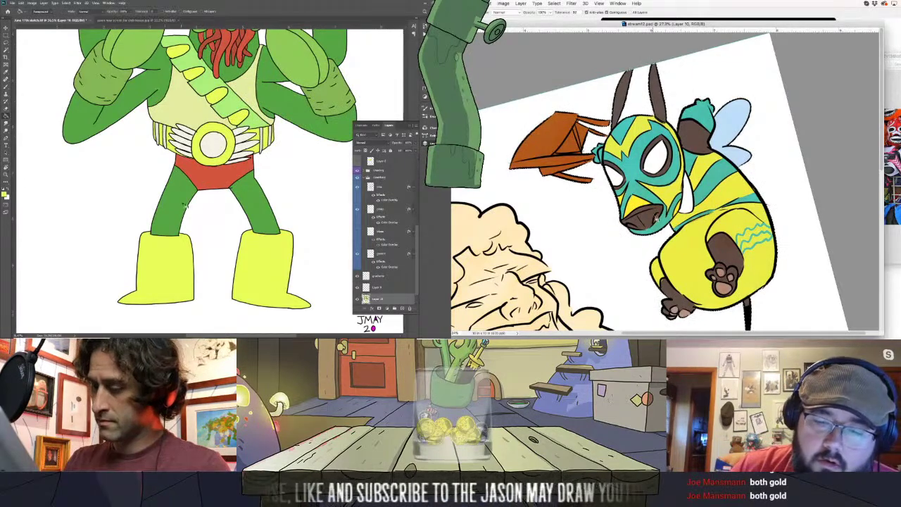
Choose a pale yellow-green for the belt details and zoom out
{"action": "key", "text": "i"}
{"action": "left_click", "coordinate": [5, 195]}
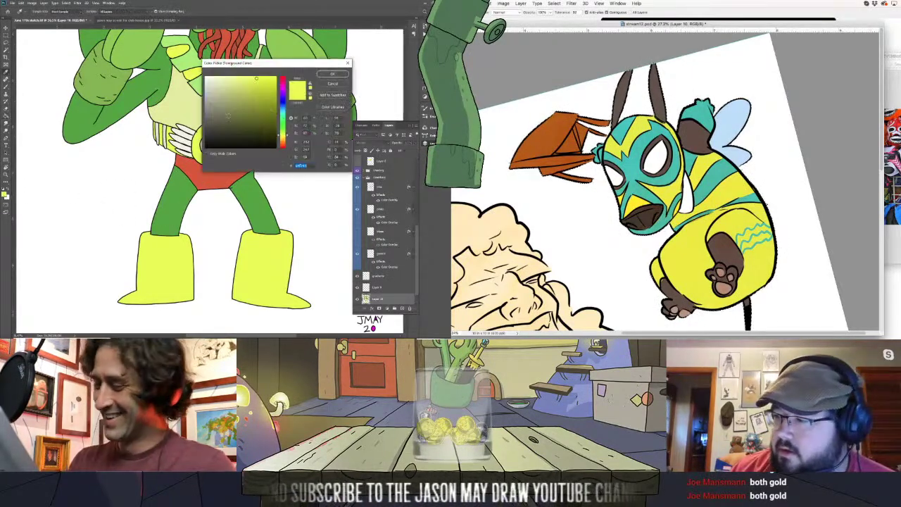
{"action": "left_click", "coordinate": [333, 74]}
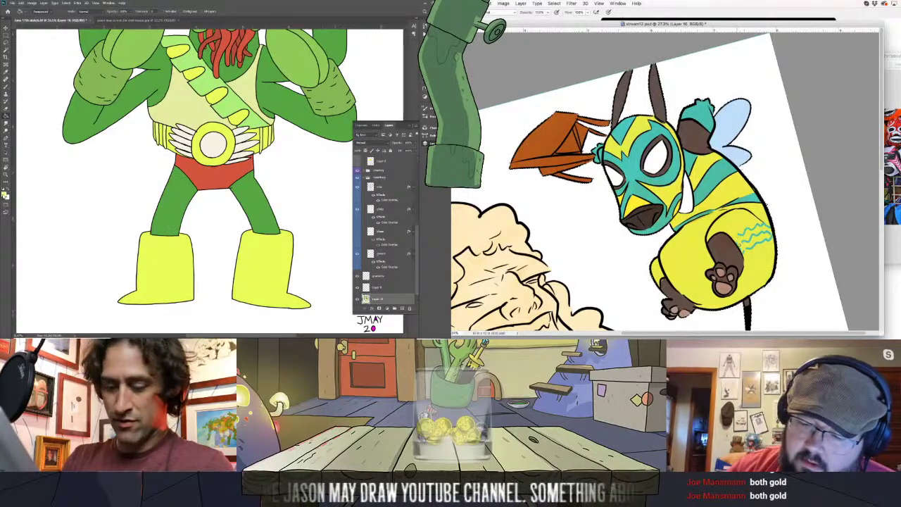
{"action": "left_click", "coordinate": [5, 195]}
{"action": "left_click", "coordinate": [326, 74]}
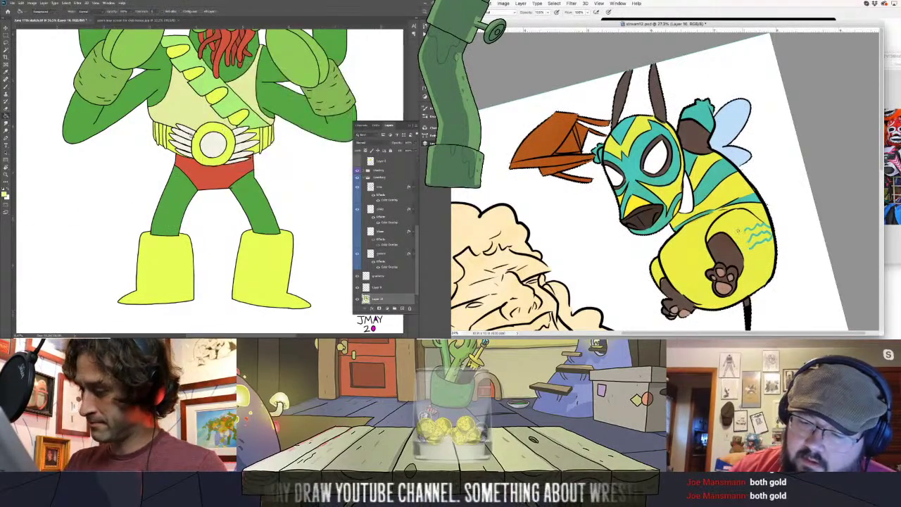
{"action": "key", "text": "z"}
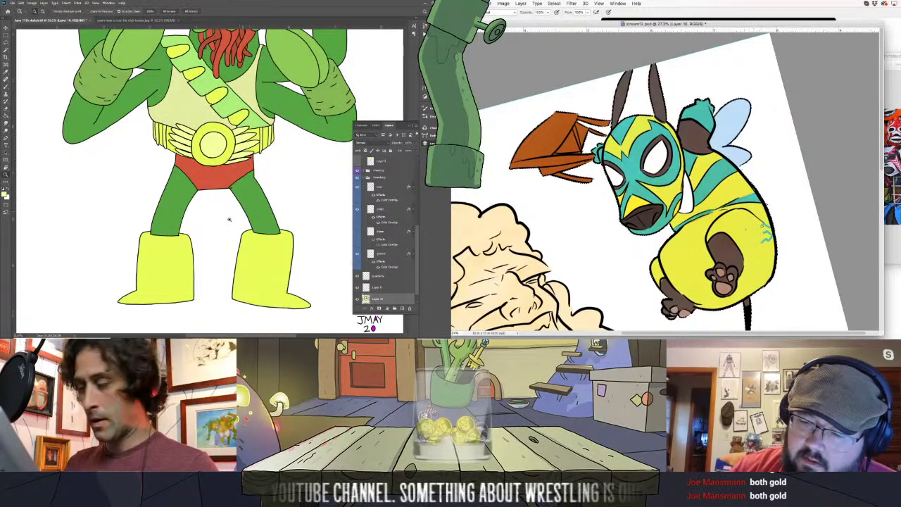
{"action": "left_click_drag", "start_coordinate": [229, 220], "coordinate": [188, 299]}
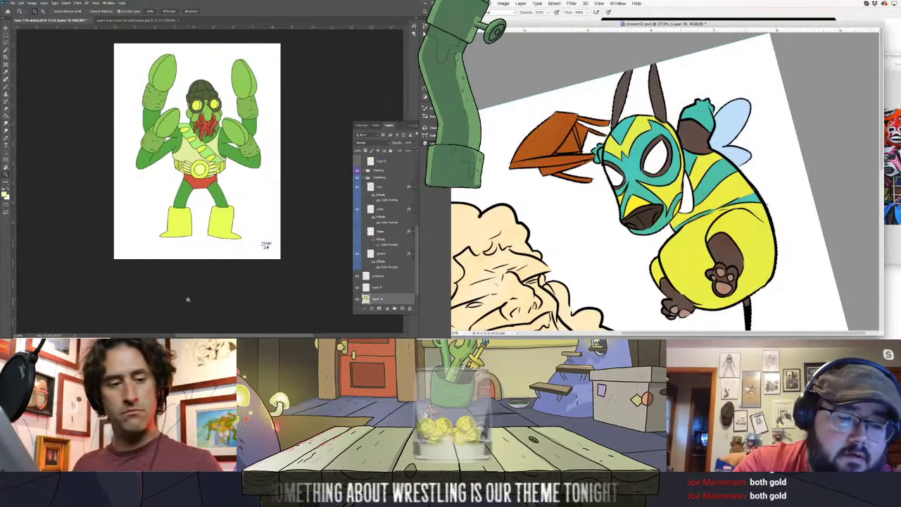
Select the section of the arm on the left side of the drawing
{"action": "left_click_drag", "start_coordinate": [187, 299], "coordinate": [250, 210]}
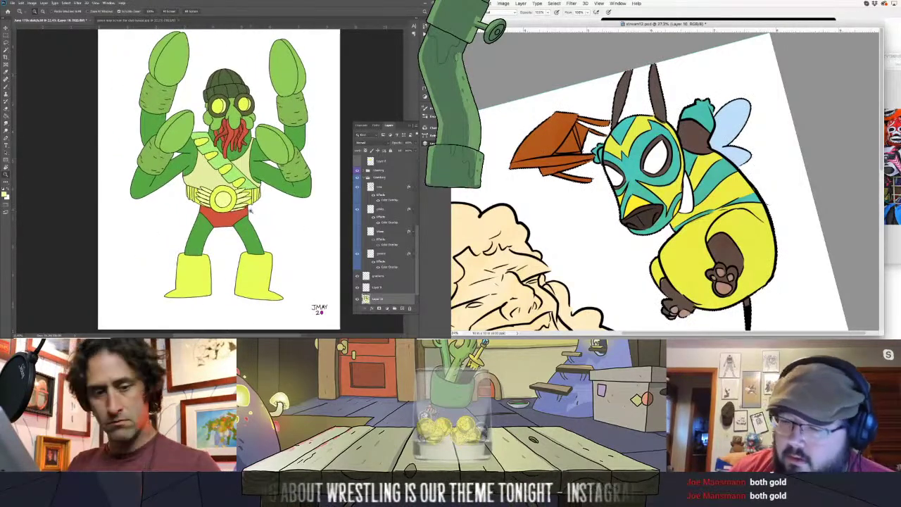
{"action": "key", "text": "l"}
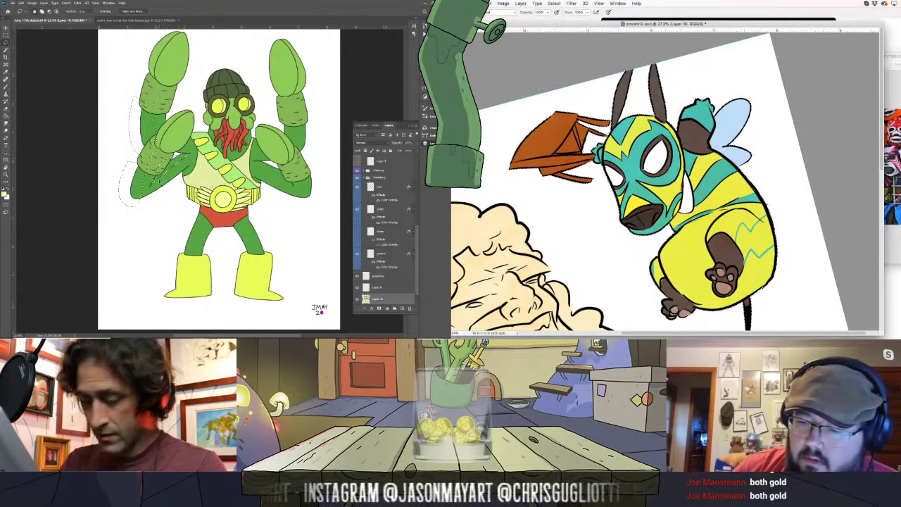
{"action": "key", "text": "w"}
{"action": "left_click", "coordinate": [770, 240]}
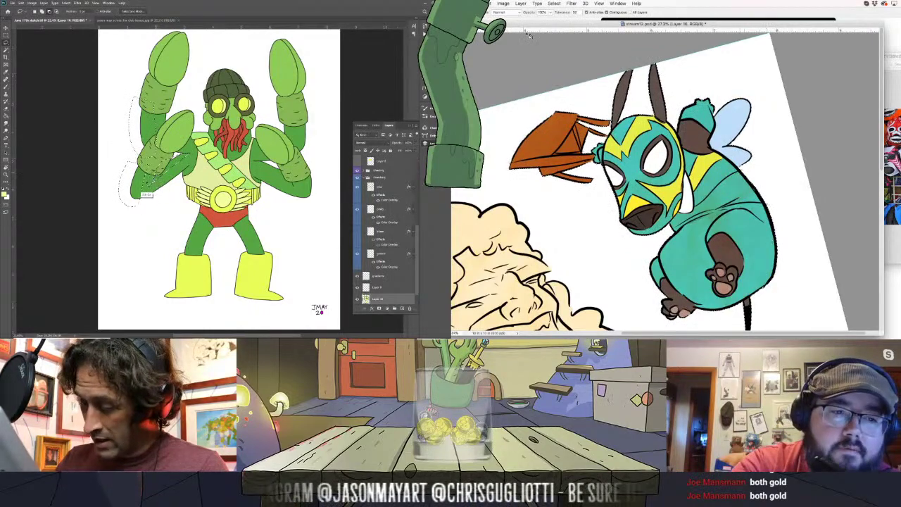
{"action": "left_click", "coordinate": [493, 3]}
{"action": "left_click", "coordinate": [507, 11]}
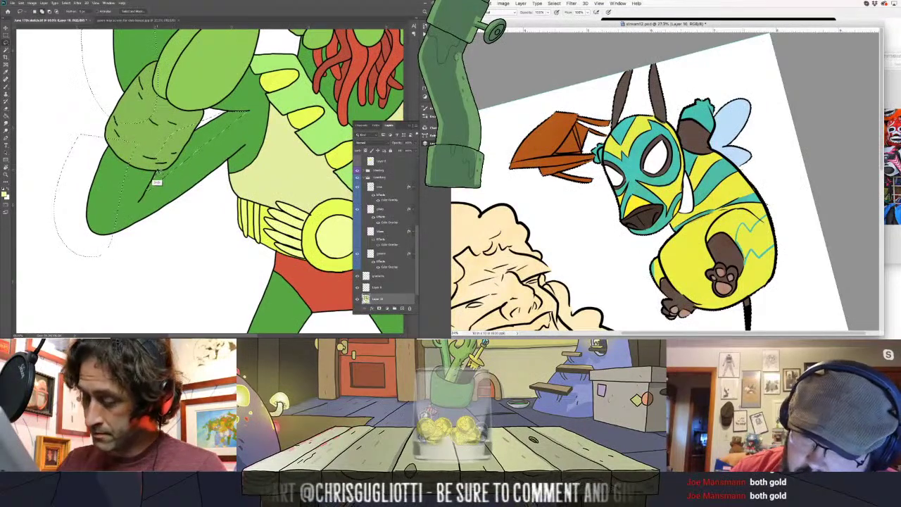
{"action": "scroll", "coordinate": [204, 167], "scroll_direction": "up", "scroll_amount": 3}
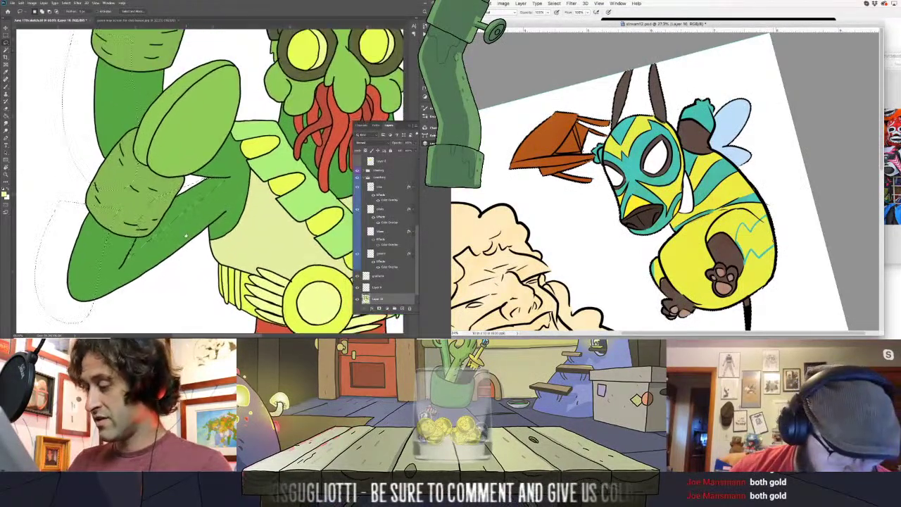
{"action": "scroll", "coordinate": [210, 174], "scroll_direction": "down", "scroll_amount": 2}
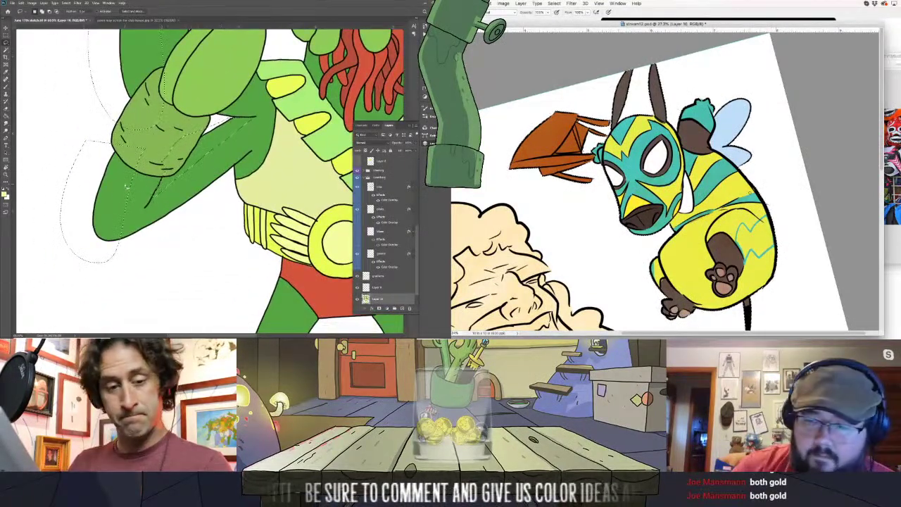
Fill the arm selection with a lighter version of its sampled green
{"action": "key", "text": "g"}
{"action": "left_click", "coordinate": [769, 233]}
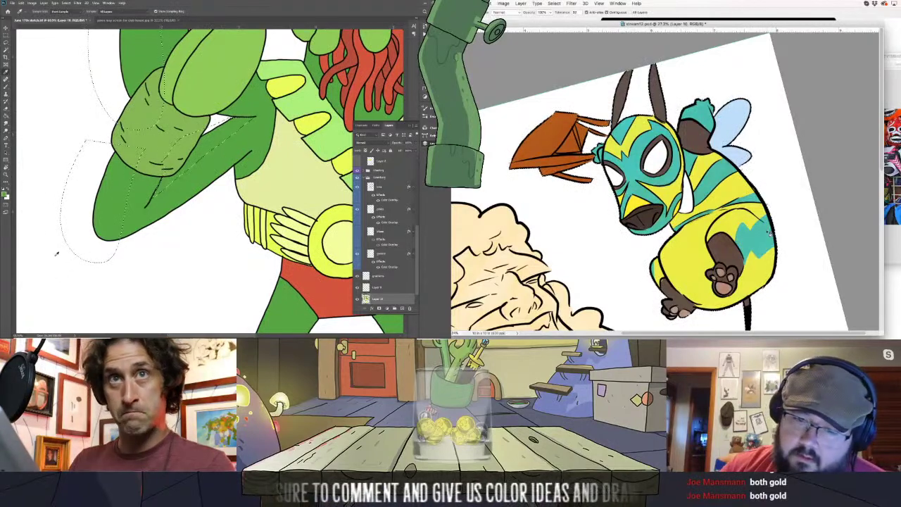
{"action": "left_click", "coordinate": [5, 194]}
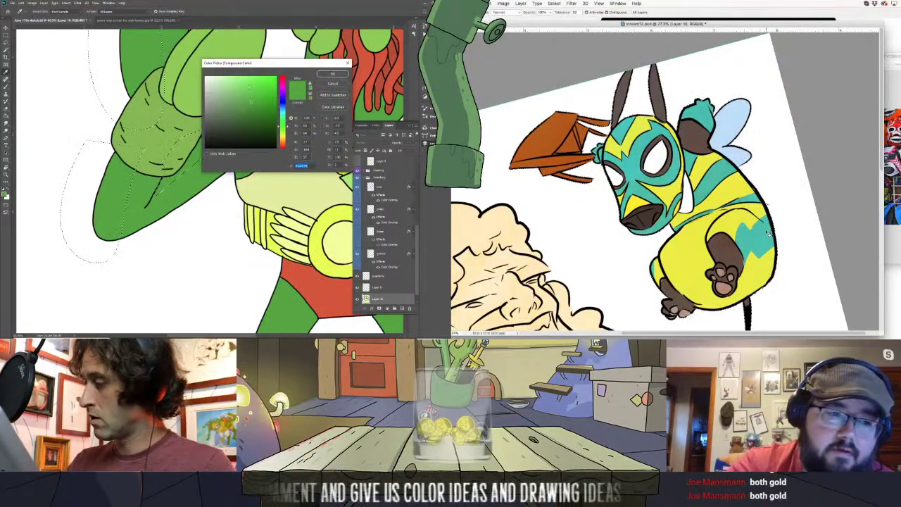
{"action": "key", "text": "b"}
{"action": "key", "text": "Return"}
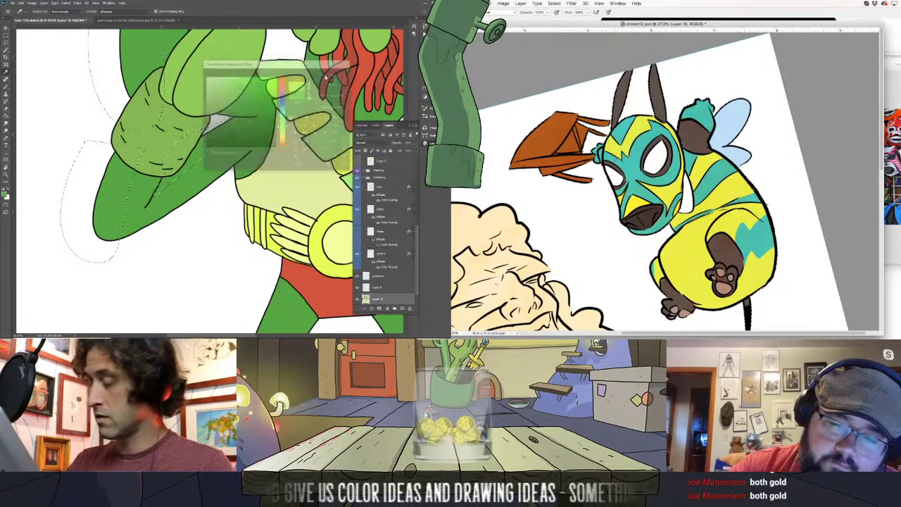
{"action": "key", "text": "alt+BackSpace"}
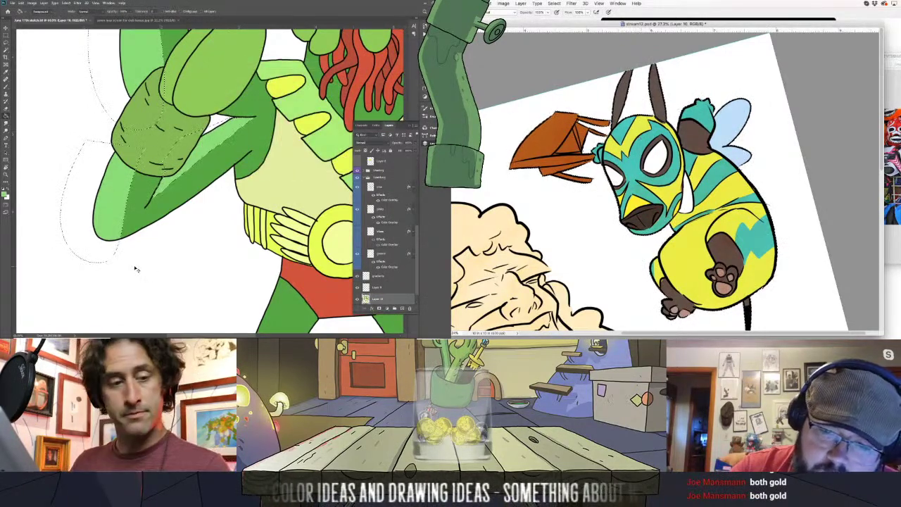
{"action": "key", "text": "ctrl+0"}
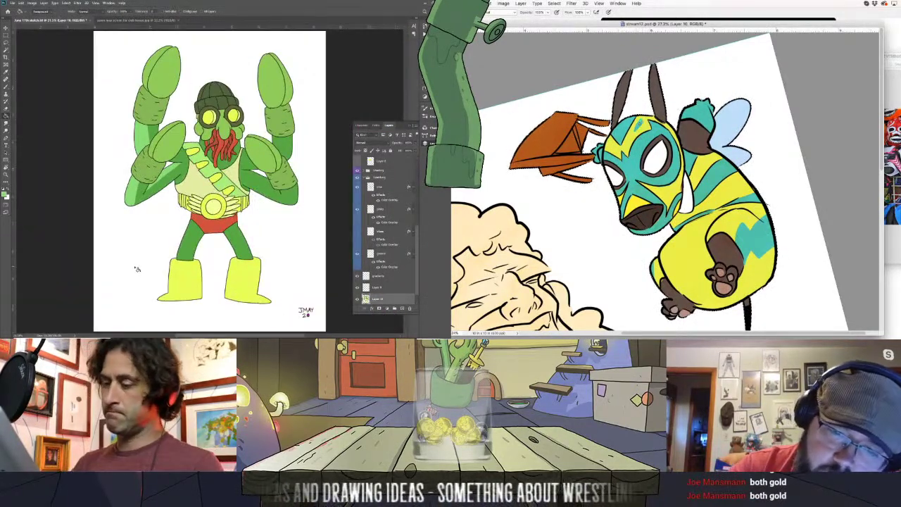
Switch between Lasso and Magic Wand to select green skin areas for shading
{"action": "key", "text": "l"}
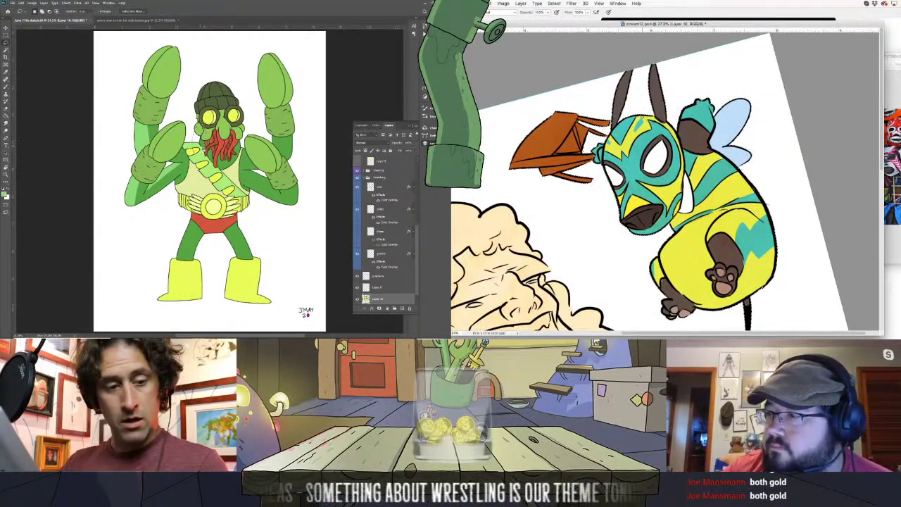
{"action": "key", "text": "w"}
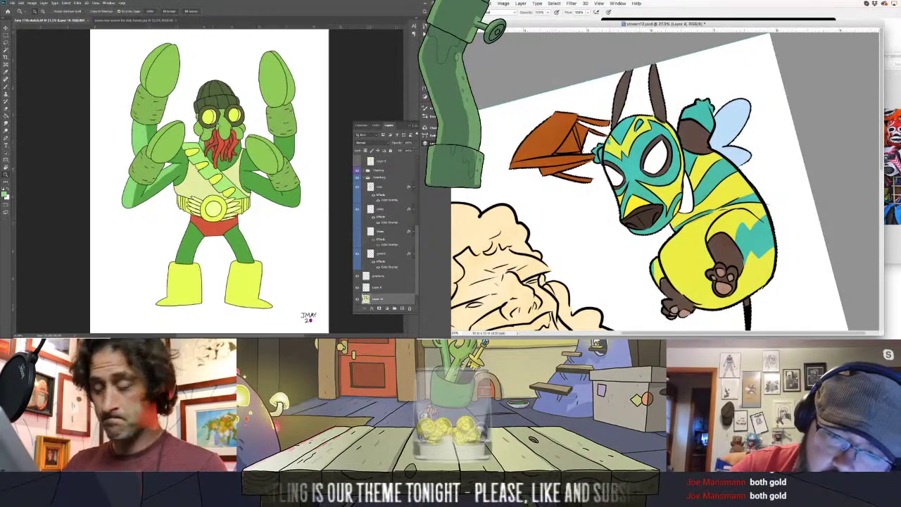
{"action": "scroll", "coordinate": [235, 112], "scroll_direction": "up", "scroll_amount": 3}
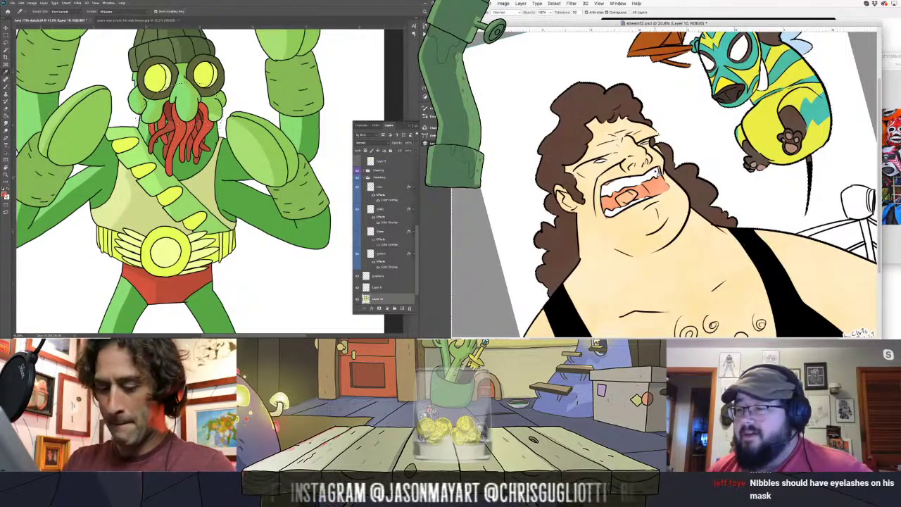
Accept the darker shading green and bucket-fill the torso sides
{"action": "left_click", "coordinate": [323, 75]}
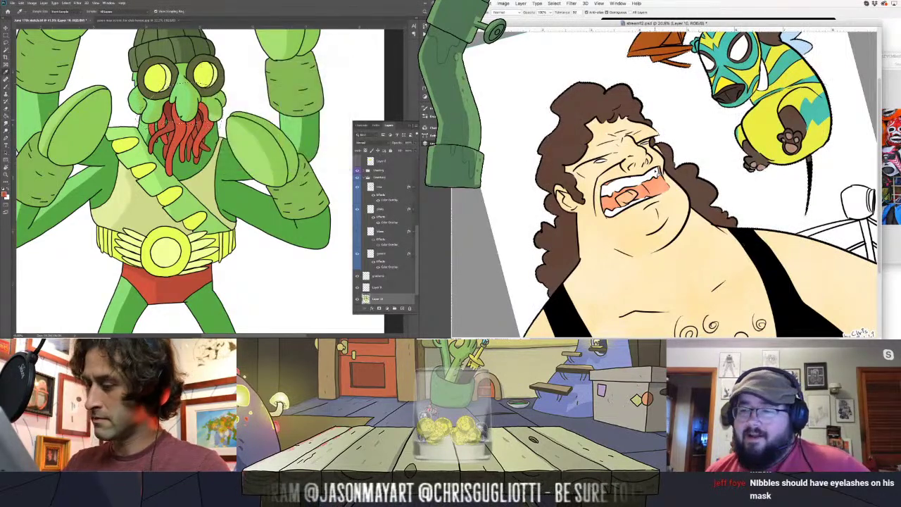
{"action": "key", "text": "g"}
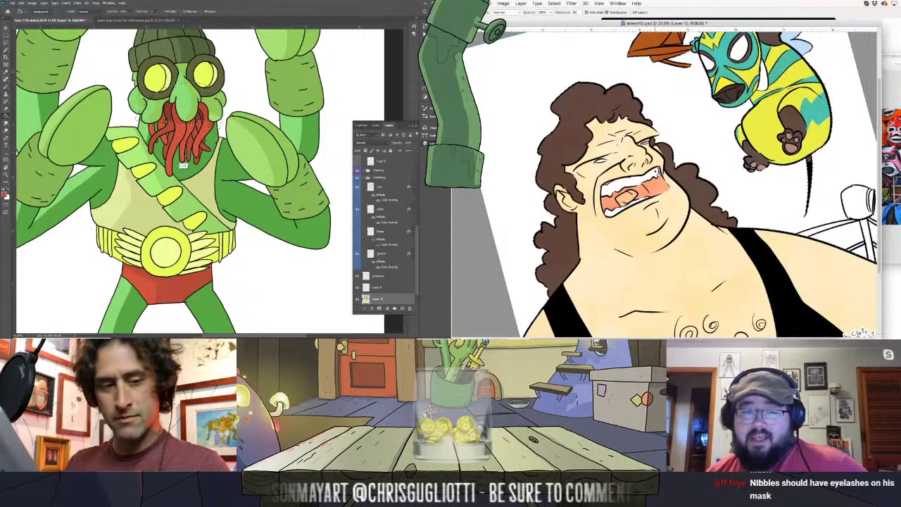
{"action": "scroll", "coordinate": [183, 166], "scroll_direction": "down", "scroll_amount": 5}
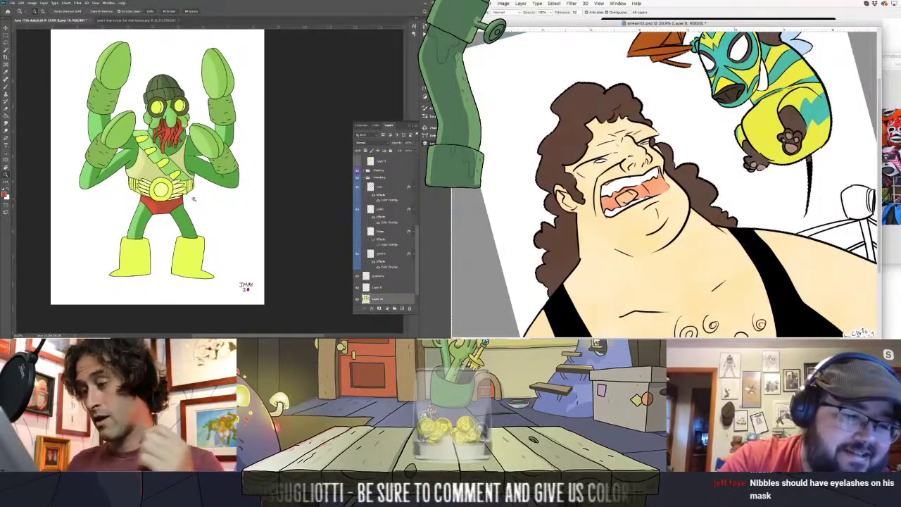
{"action": "scroll", "coordinate": [194, 199], "scroll_direction": "up", "scroll_amount": 2}
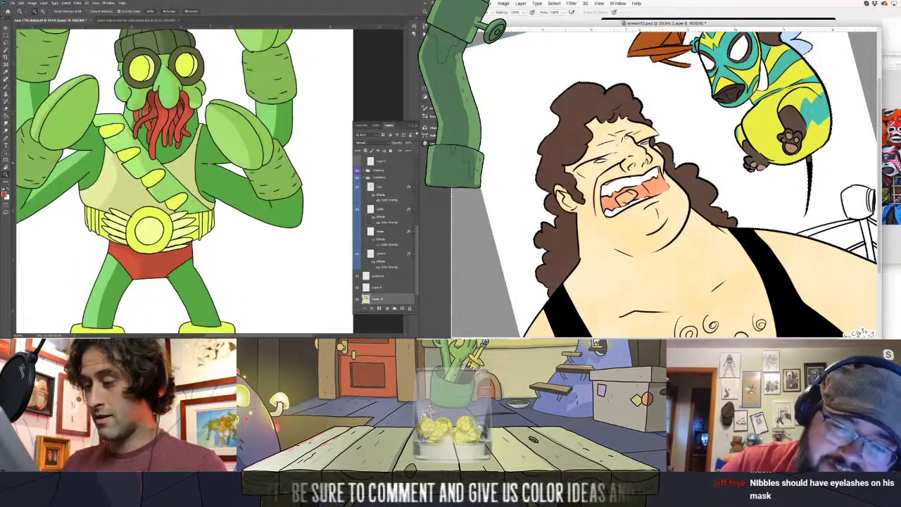
{"action": "key", "text": "b"}
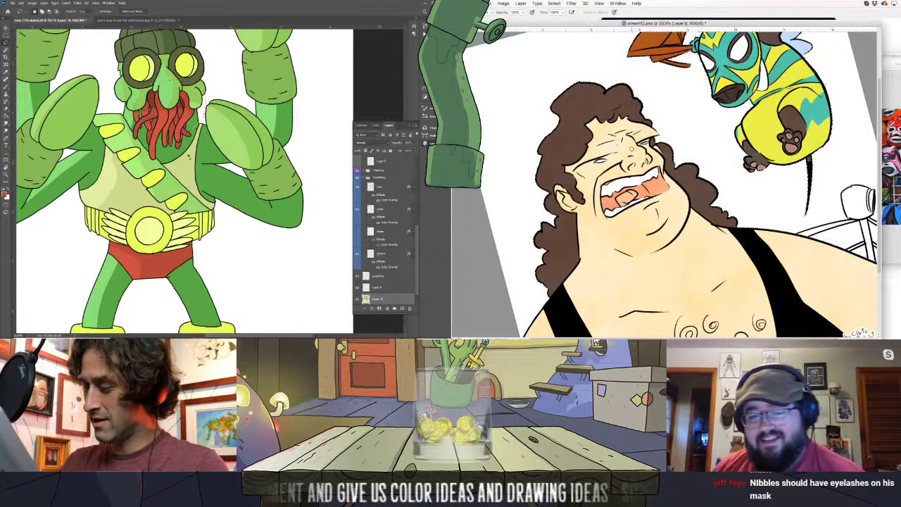
Sample a green from the wrestler's body as foreground and zoom out
{"action": "key", "text": "i"}
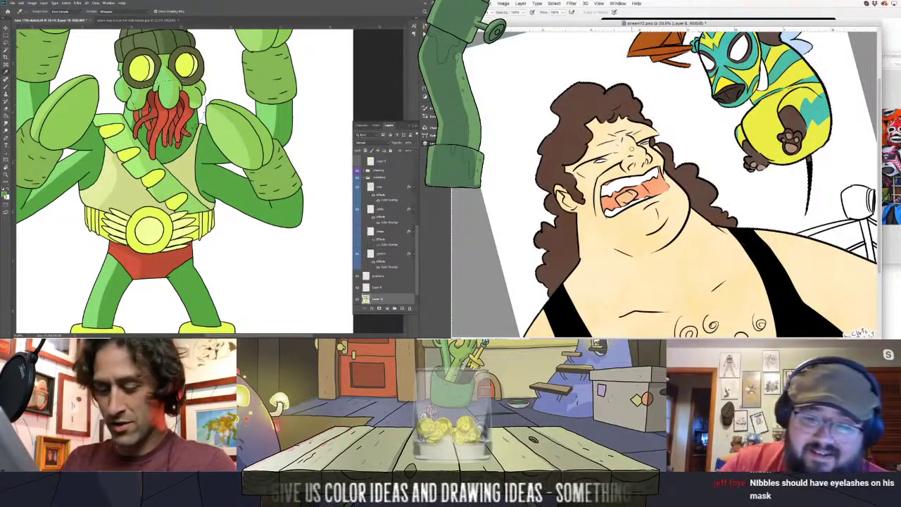
{"action": "left_click", "coordinate": [6, 192]}
{"action": "left_click", "coordinate": [333, 74]}
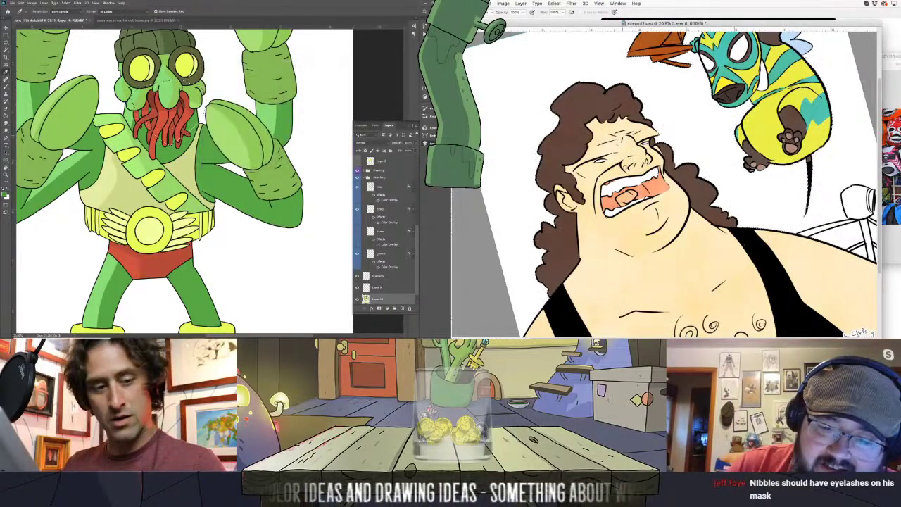
{"action": "key", "text": "b"}
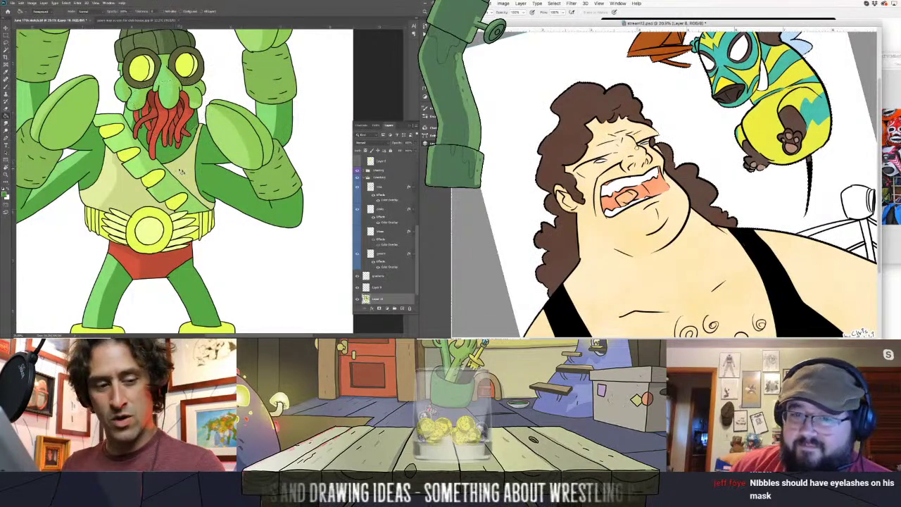
{"action": "scroll", "coordinate": [192, 202], "scroll_direction": "down", "scroll_amount": 2}
{"action": "scroll", "coordinate": [191, 203], "scroll_direction": "down", "scroll_amount": 1}
{"action": "scroll", "coordinate": [192, 202], "scroll_direction": "down", "scroll_amount": 1}
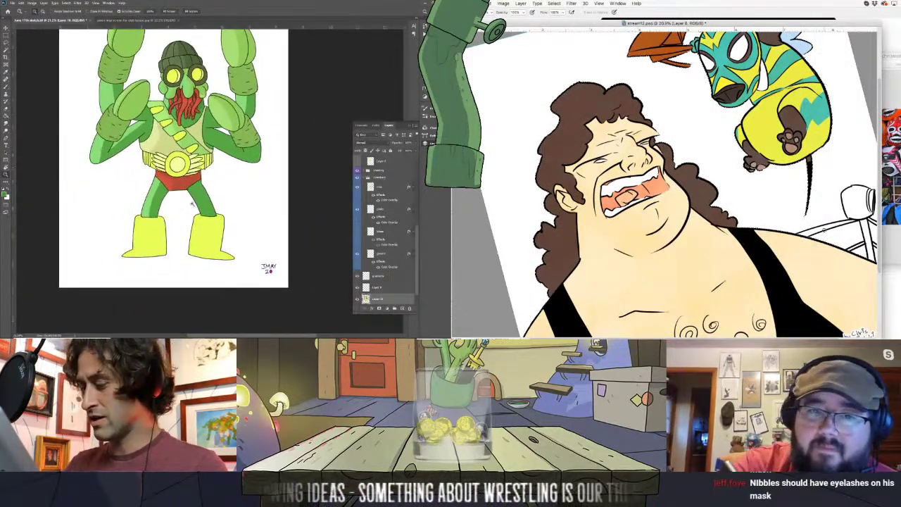
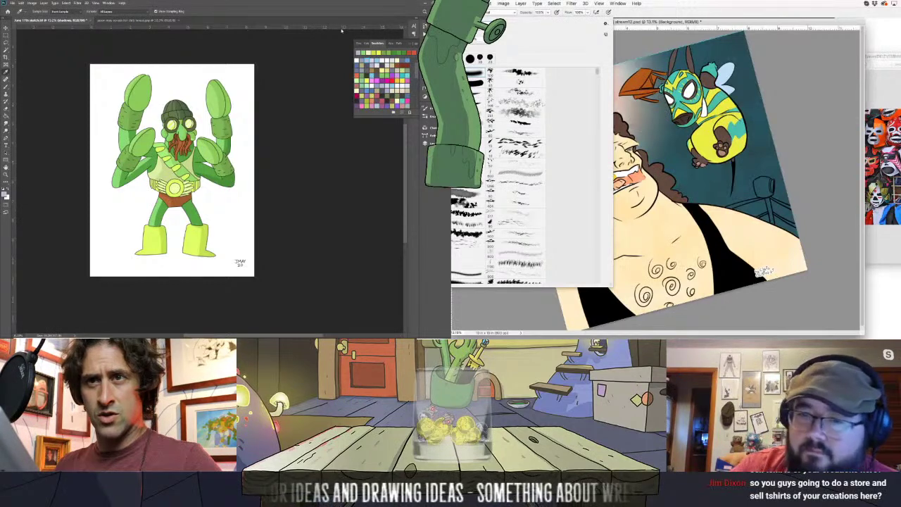
Pick a soft white brush and dab glow spots around the bee and background
{"action": "left_click", "coordinate": [800, 101]}
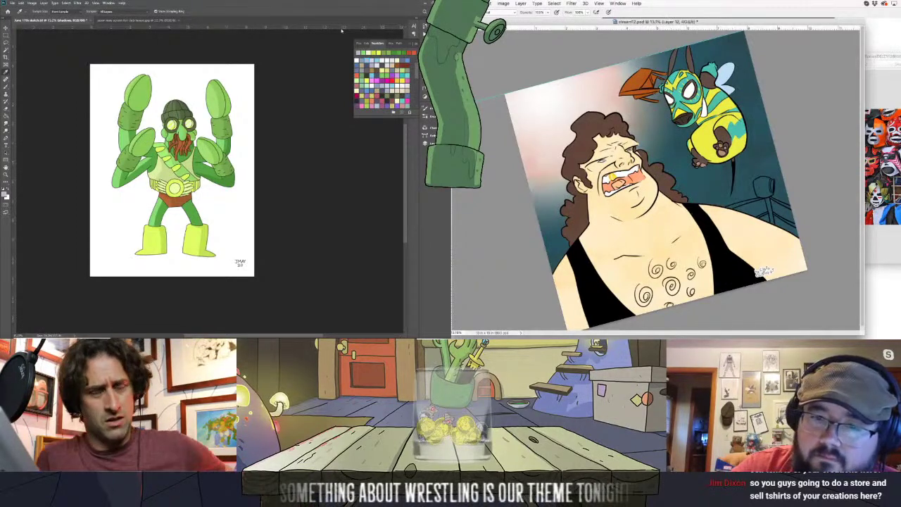
{"action": "left_click", "coordinate": [691, 58]}
{"action": "left_click", "coordinate": [693, 59]}
{"action": "left_click", "coordinate": [659, 125]}
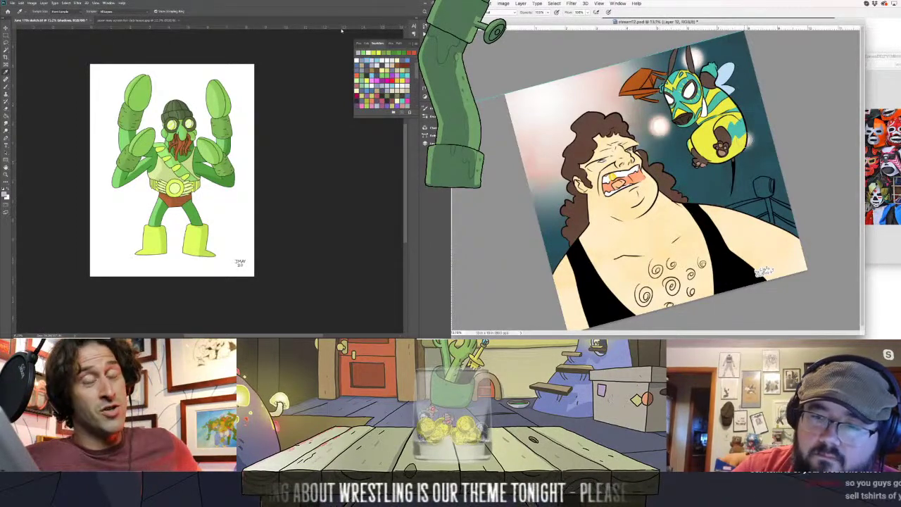
{"action": "left_click", "coordinate": [751, 99]}
{"action": "left_click", "coordinate": [745, 47]}
{"action": "left_click", "coordinate": [659, 130]}
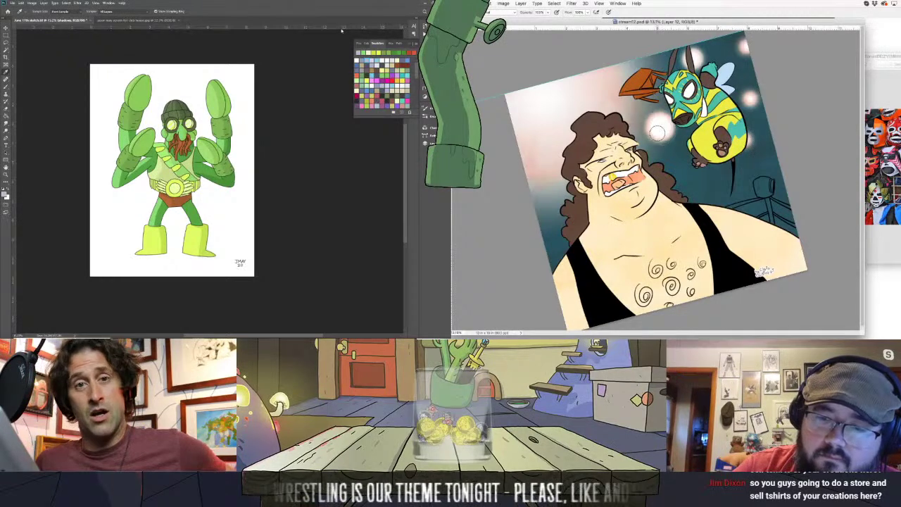
{"action": "left_click", "coordinate": [659, 130]}
{"action": "left_click", "coordinate": [659, 130]}
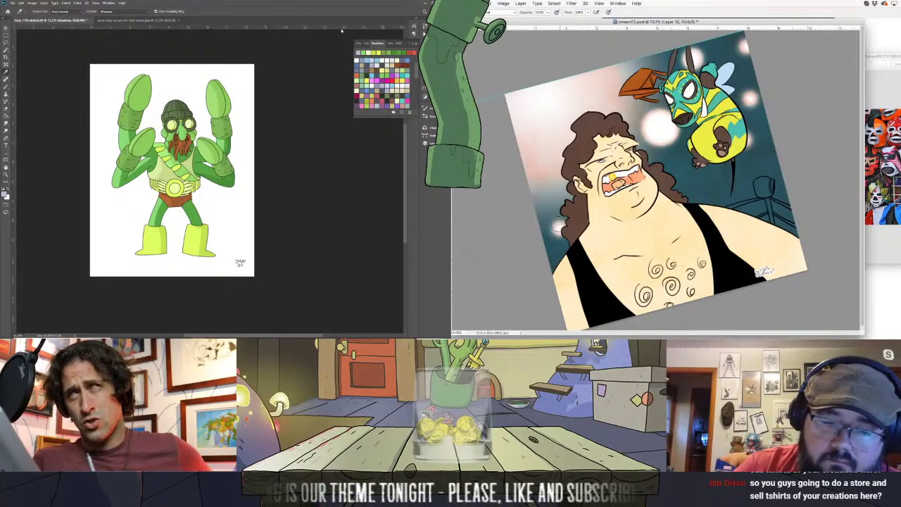
Add more glow spots to the upper-left background and build up another bright spot
{"action": "left_click", "coordinate": [537, 198]}
{"action": "left_click", "coordinate": [537, 121]}
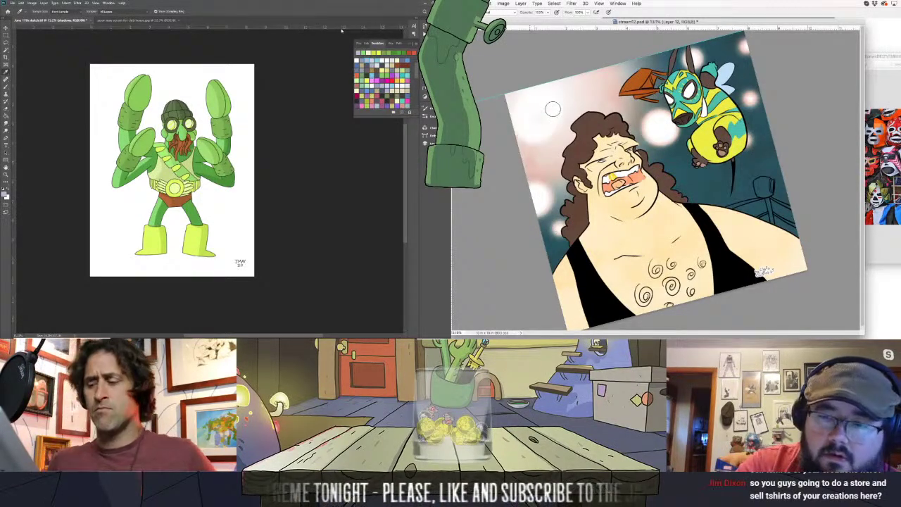
{"action": "left_click", "coordinate": [514, 102]}
{"action": "key", "text": "b"}
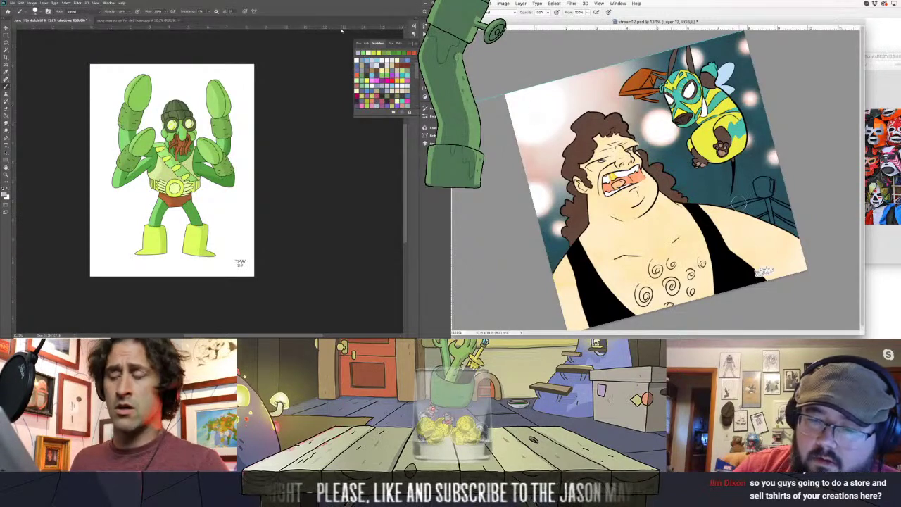
{"action": "left_click", "coordinate": [704, 176]}
{"action": "left_click", "coordinate": [704, 176]}
{"action": "left_click", "coordinate": [704, 177]}
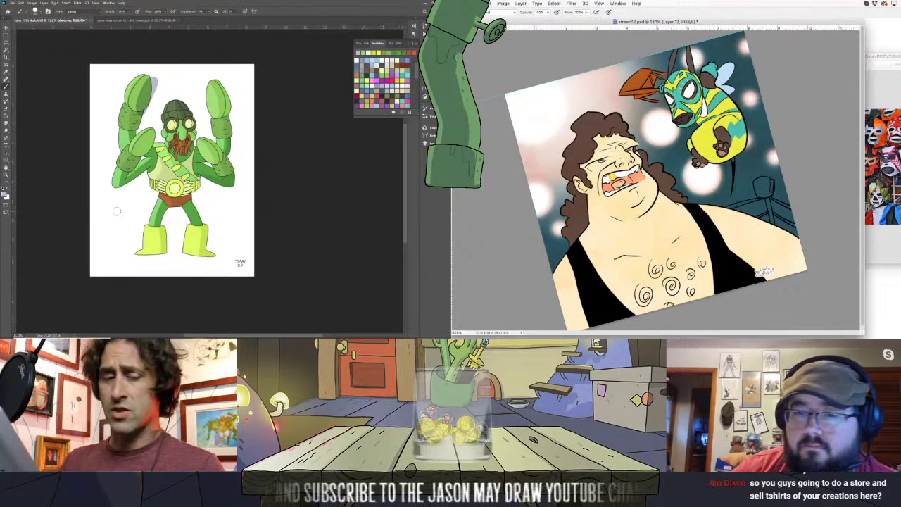
{"action": "left_click", "coordinate": [554, 3]}
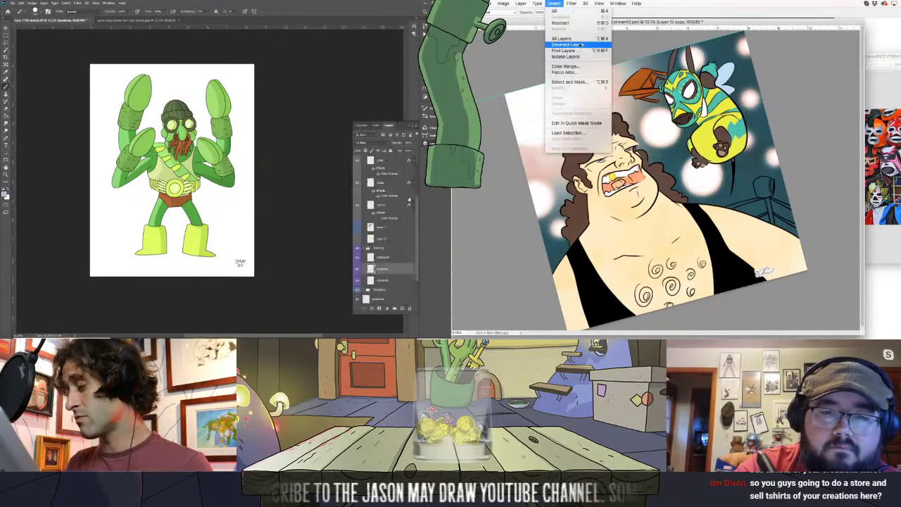
{"action": "mouse_move", "coordinate": [602, 77]}
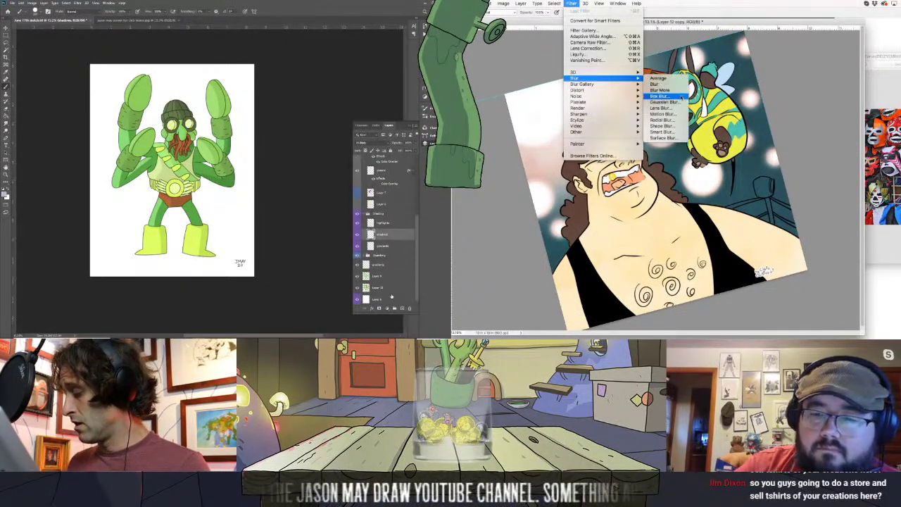
Soften the white glow spots with a Gaussian Blur, raising the radius twice
{"action": "left_click", "coordinate": [665, 102]}
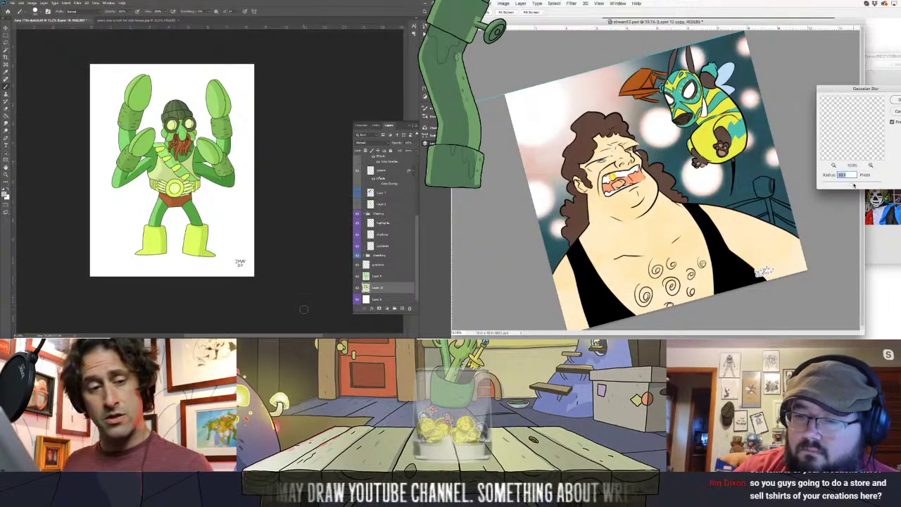
{"action": "key", "text": "Up"}
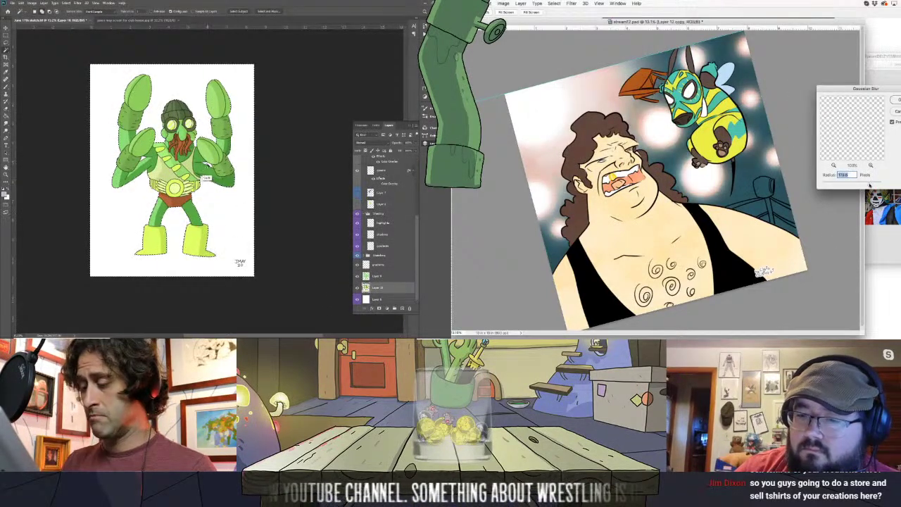
{"action": "key", "text": "Up"}
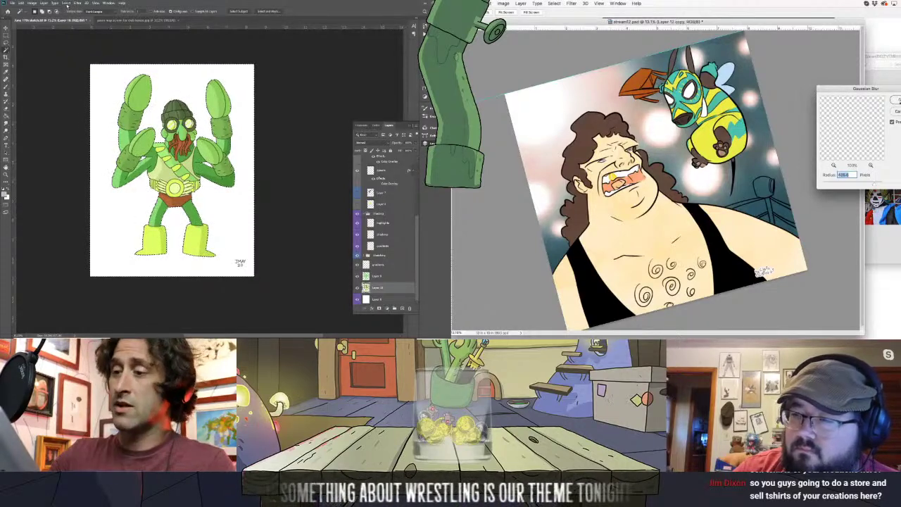
{"action": "left_click", "coordinate": [66, 2]}
{"action": "key", "text": "Return"}
Save the wrestler artwork as stream12.psd
{"action": "left_click", "coordinate": [74, 25]}
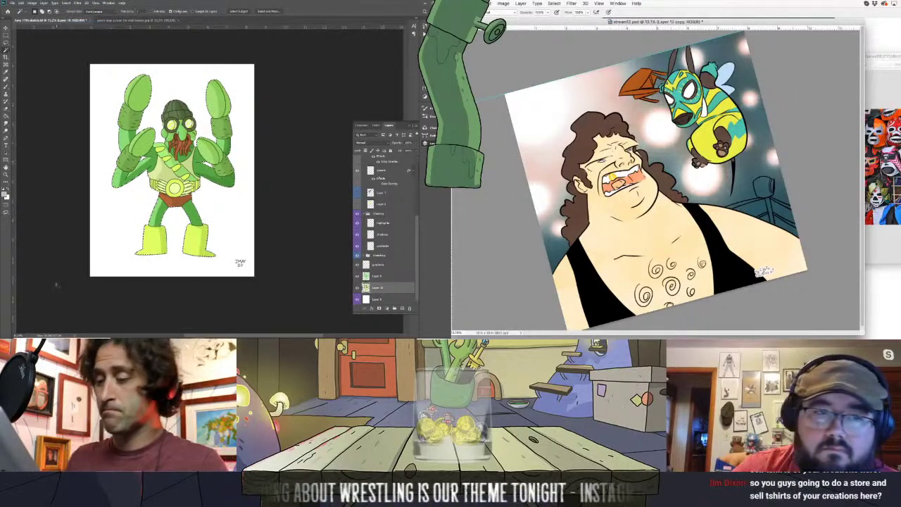
{"action": "left_click", "coordinate": [471, 3]}
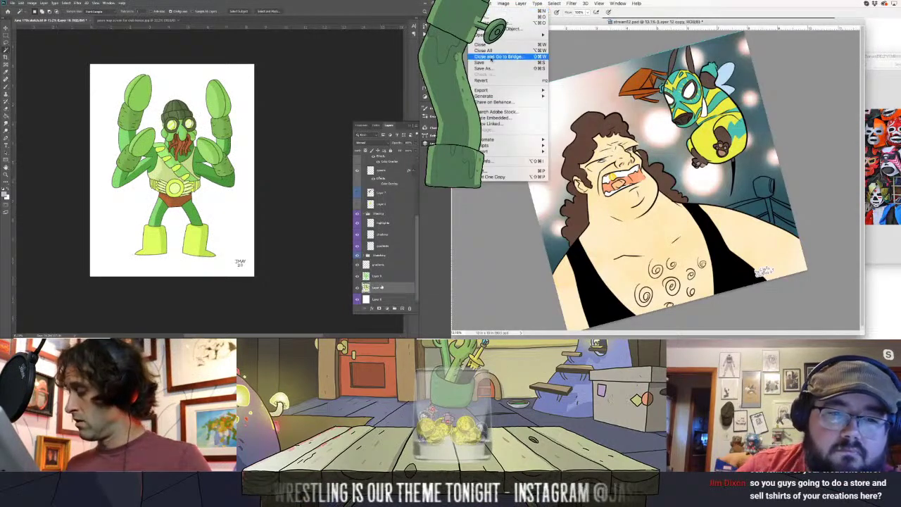
{"action": "left_click", "coordinate": [493, 63]}
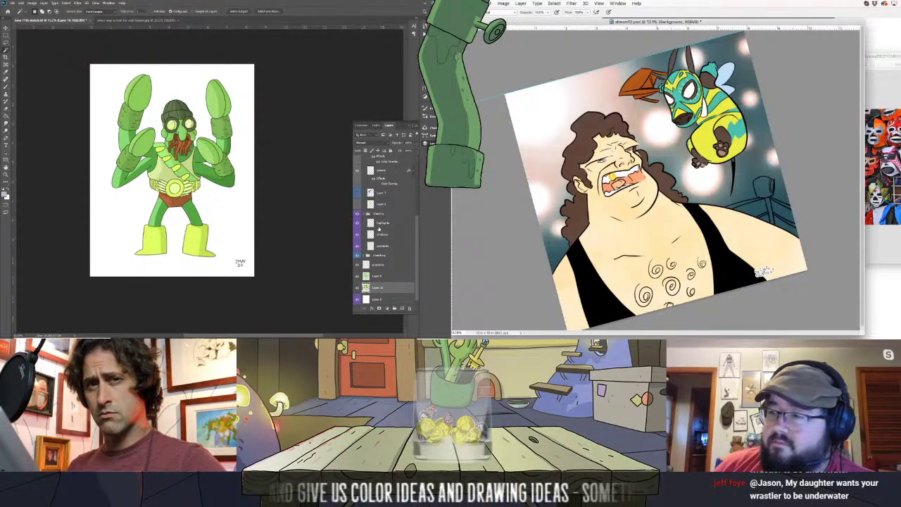
Shift the background hue about +26 with Hue/Saturation, turning teal into deeper blue
{"action": "left_click", "coordinate": [503, 4]}
{"action": "mouse_move", "coordinate": [524, 21]}
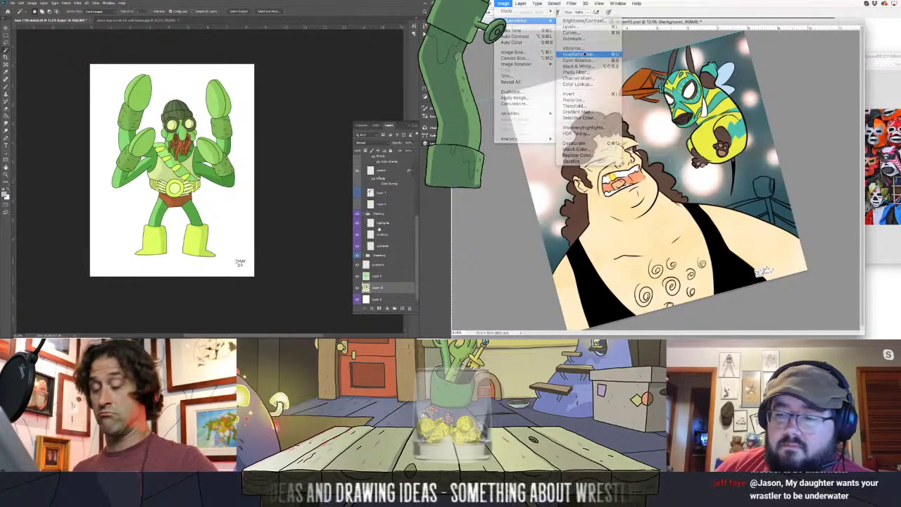
{"action": "left_click", "coordinate": [579, 54]}
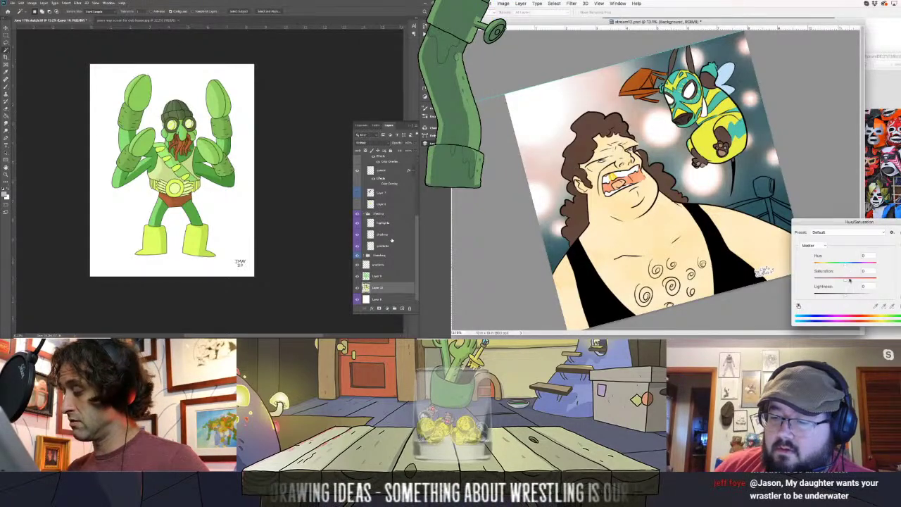
{"action": "key", "text": "z"}
{"action": "left_click", "coordinate": [220, 197]}
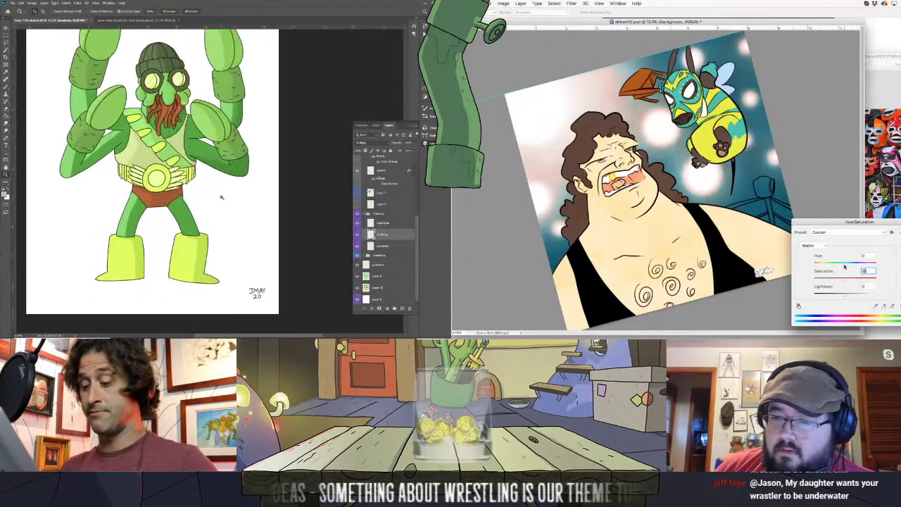
{"action": "left_click", "coordinate": [221, 197]}
{"action": "key", "text": "b"}
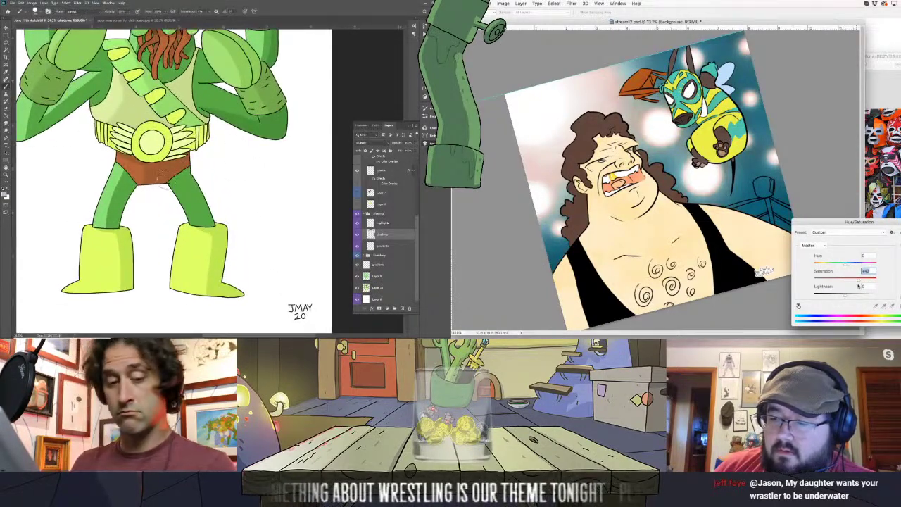
{"action": "mouse_move", "coordinate": [846, 266]}
{"action": "left_mouse_down"}
{"action": "mouse_move", "coordinate": [860, 267]}
{"action": "mouse_move", "coordinate": [816, 266]}
{"action": "mouse_move", "coordinate": [852, 265]}
{"action": "mouse_move", "coordinate": [869, 280]}
{"action": "left_mouse_up"}
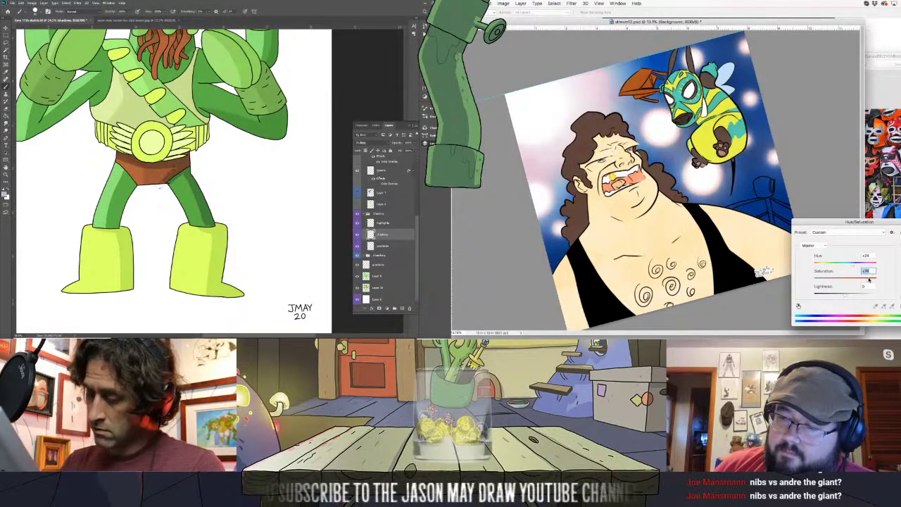
{"action": "key", "text": "Return"}
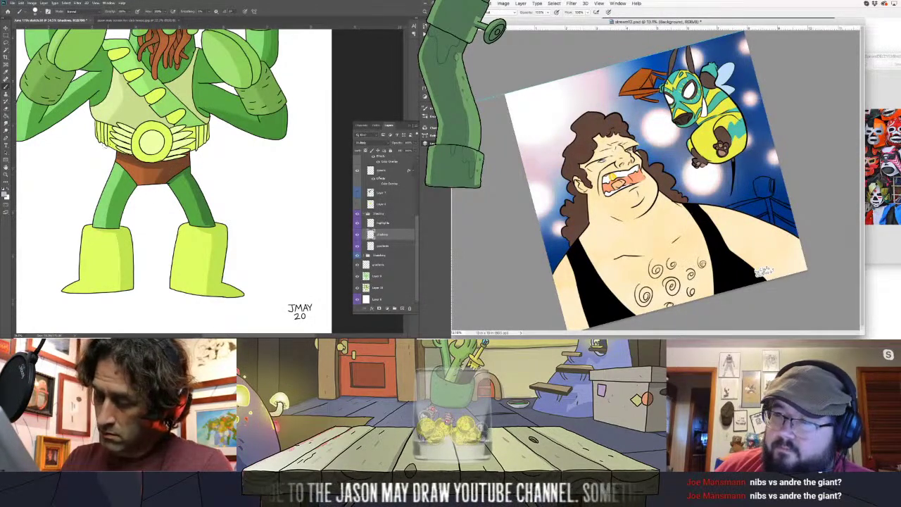
Adjust and confirm the stroke effect settings on Layer 10
{"action": "left_click", "coordinate": [717, 225]}
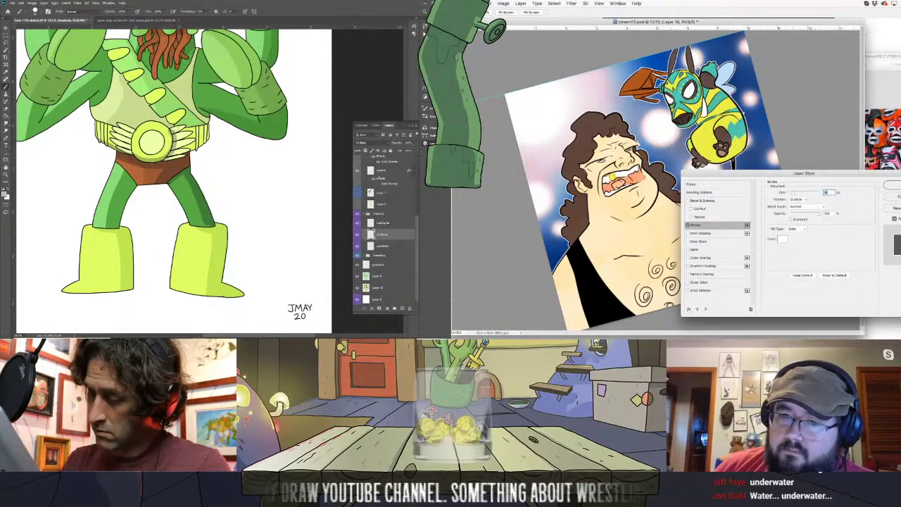
{"action": "left_click", "coordinate": [892, 185]}
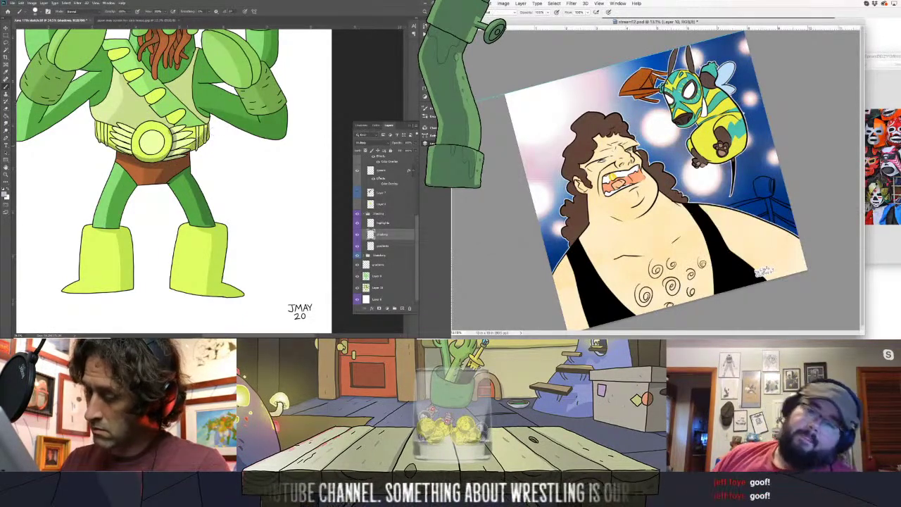
{"action": "scroll", "coordinate": [172, 179], "scroll_direction": "up", "scroll_amount": 1}
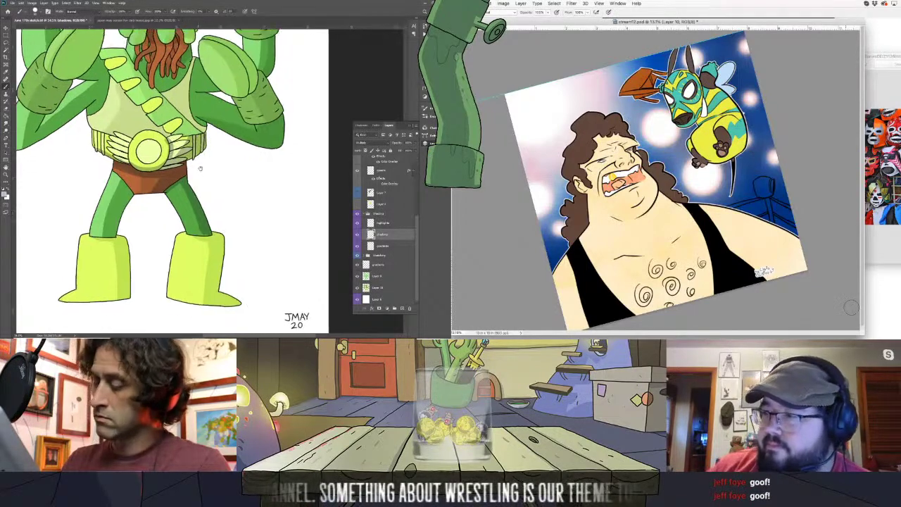
{"action": "scroll", "coordinate": [173, 179], "scroll_direction": "up", "scroll_amount": 2}
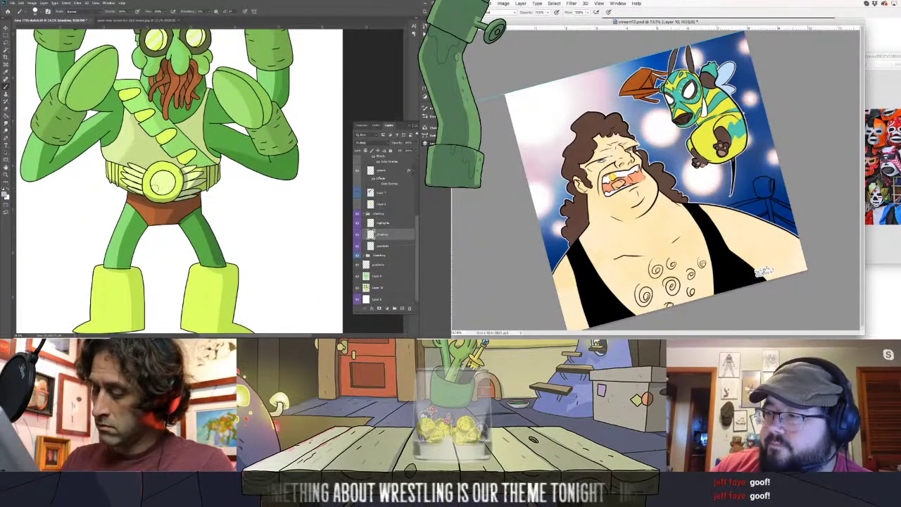
Paint red over the ring ropes and the background left of the hair on the Background layer
{"action": "key", "text": "alt+shift+bracketleft"}
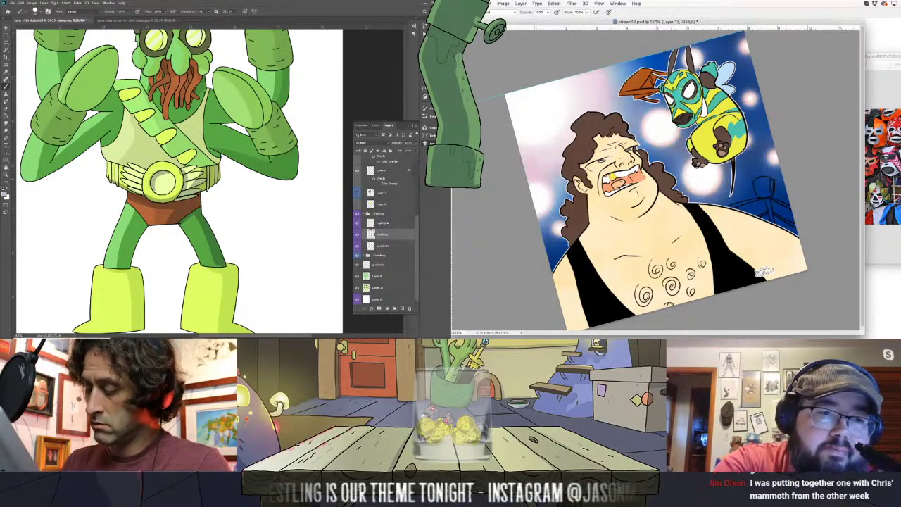
{"action": "key", "text": "F5"}
{"action": "key", "text": "F5"}
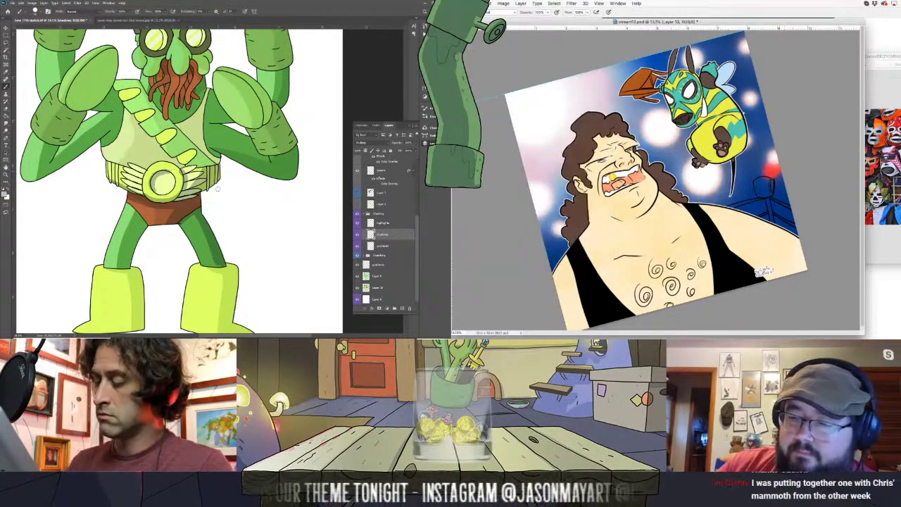
{"action": "left_click_drag", "start_coordinate": [783, 160], "coordinate": [736, 215]}
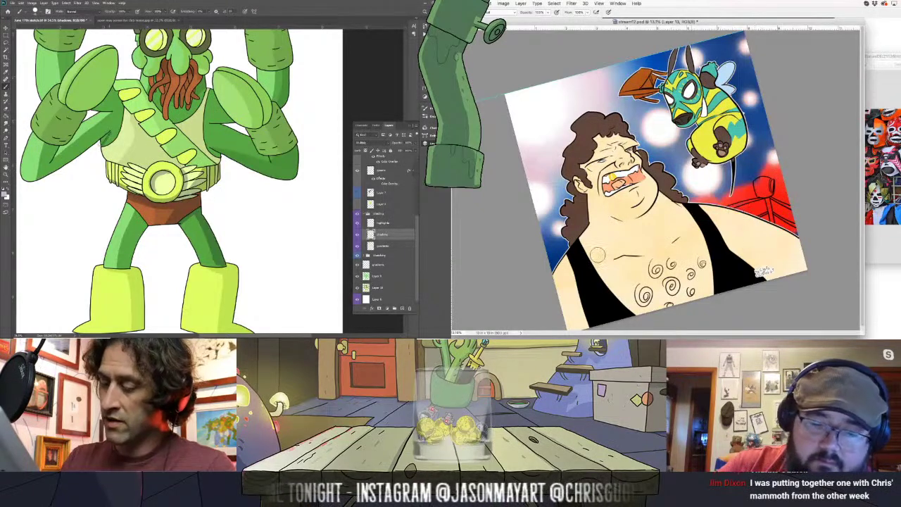
{"action": "left_click_drag", "start_coordinate": [567, 264], "coordinate": [549, 228]}
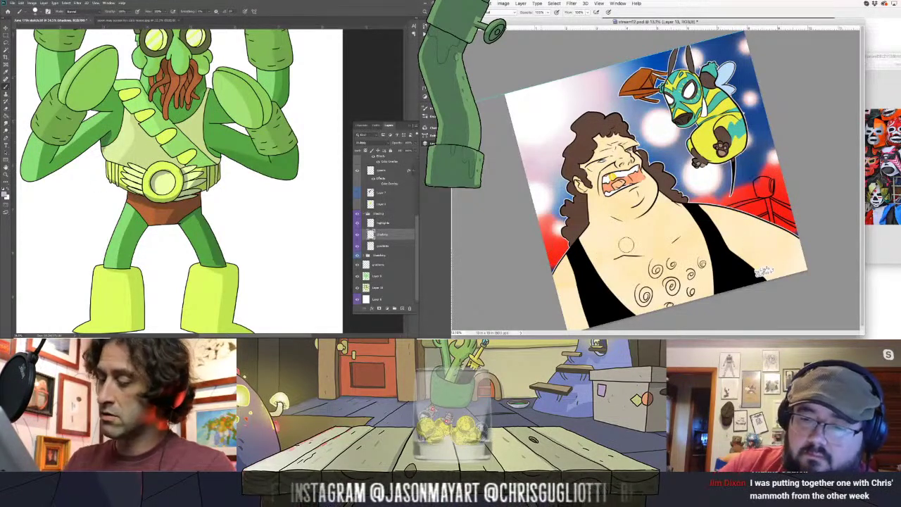
{"action": "key", "text": "ctrl+plus"}
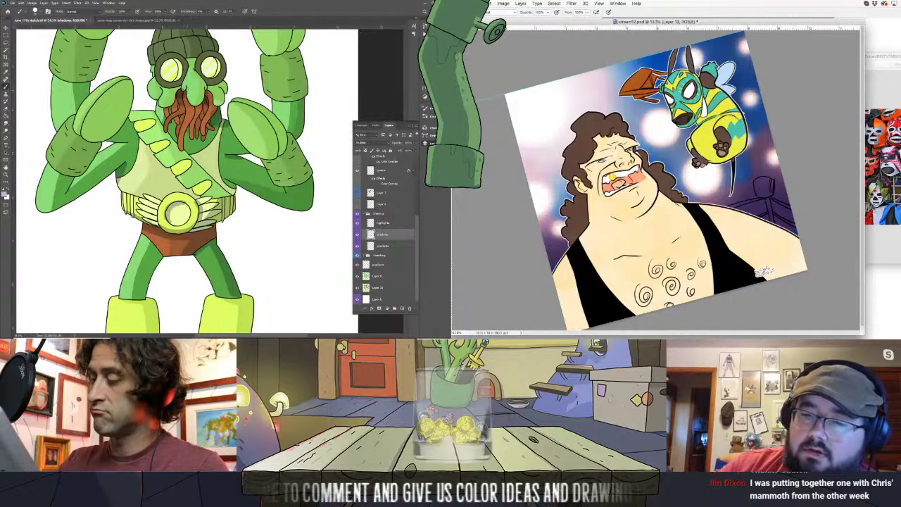
Apply a Gaussian Blur to the current layer and review the softened background
{"action": "left_click", "coordinate": [572, 4]}
{"action": "mouse_move", "coordinate": [577, 78]}
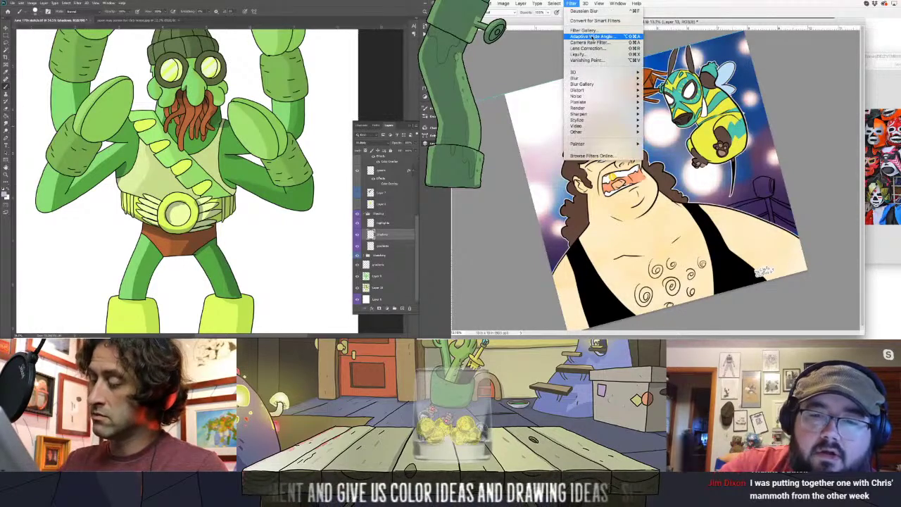
{"action": "left_click", "coordinate": [666, 102]}
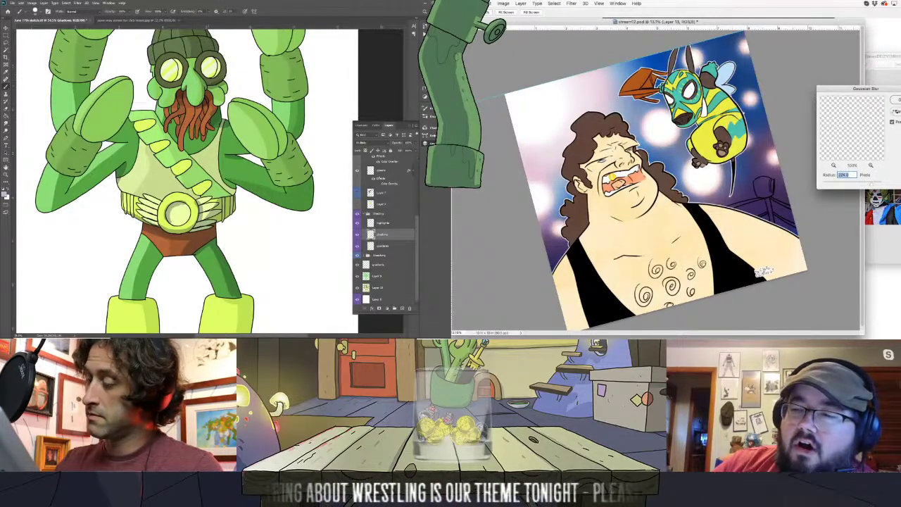
{"action": "key", "text": "Return"}
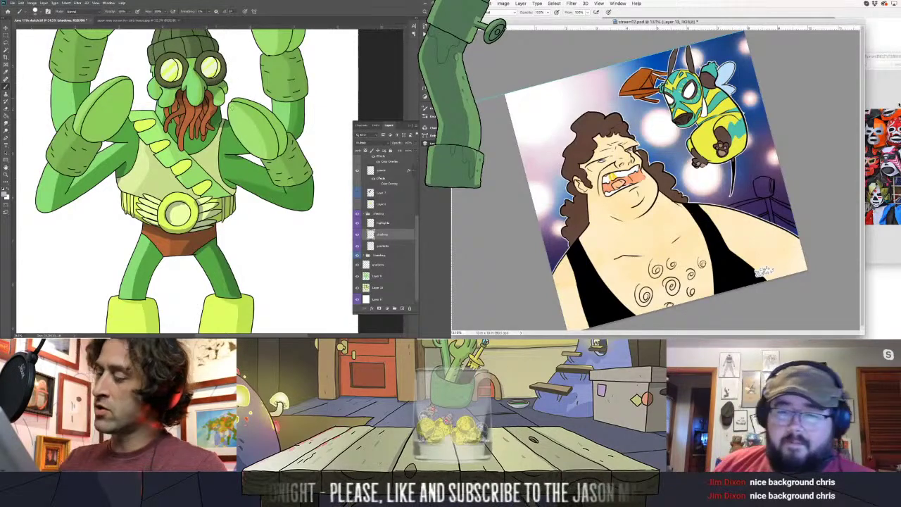
{"action": "scroll", "coordinate": [218, 190], "scroll_direction": "up", "scroll_amount": 2}
{"action": "scroll", "coordinate": [183, 183], "scroll_direction": "up", "scroll_amount": 2}
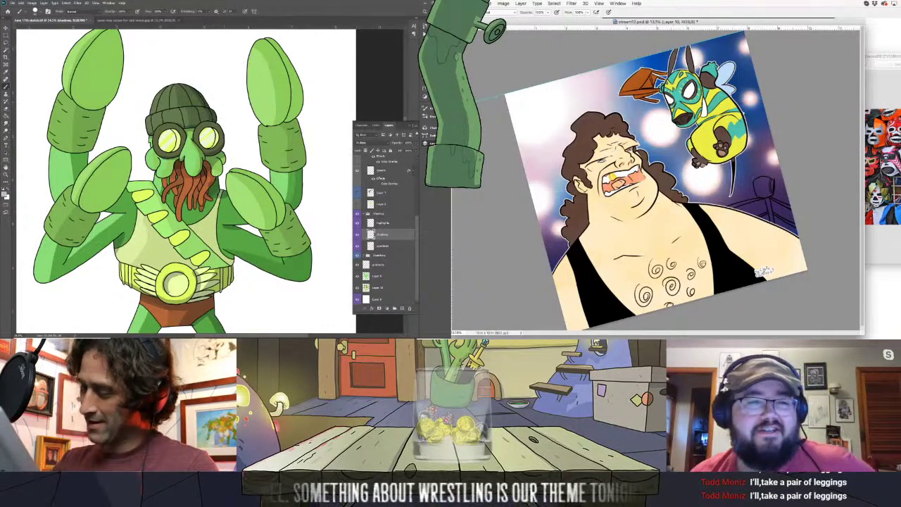
{"action": "scroll", "coordinate": [184, 183], "scroll_direction": "down", "scroll_amount": 3}
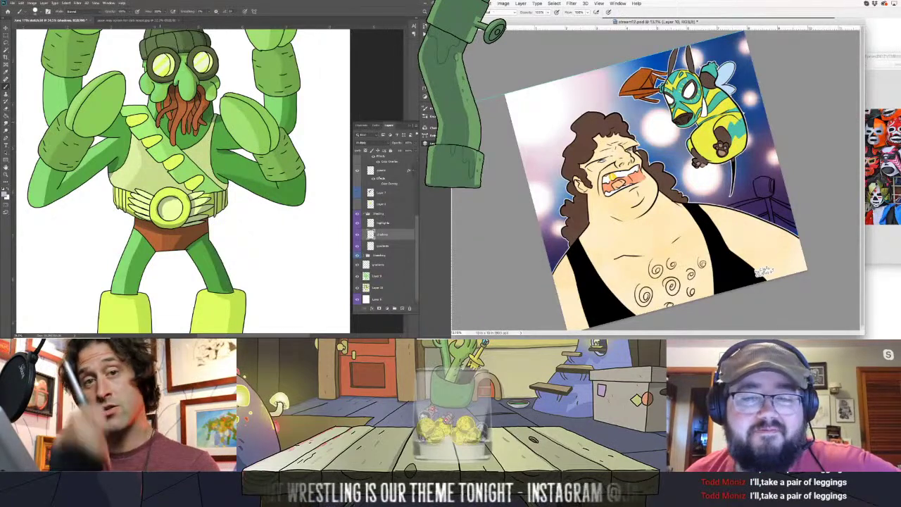
Load the layer's transparency as a selection with Select > Load Selection
{"action": "left_click", "coordinate": [554, 3]}
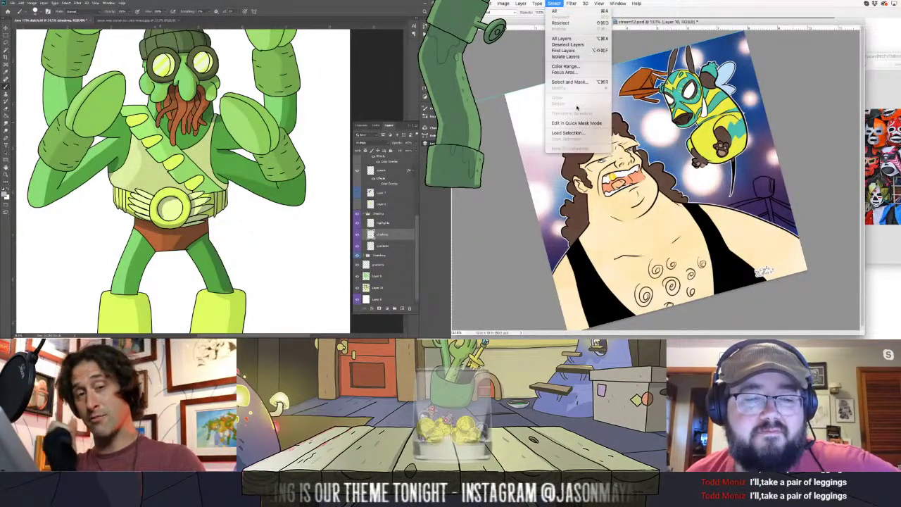
{"action": "left_click", "coordinate": [568, 132]}
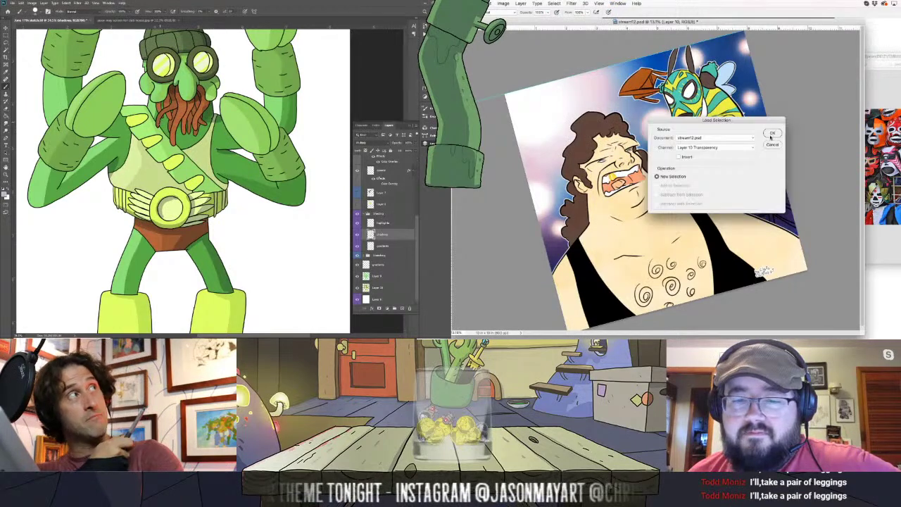
{"action": "key", "text": "Return"}
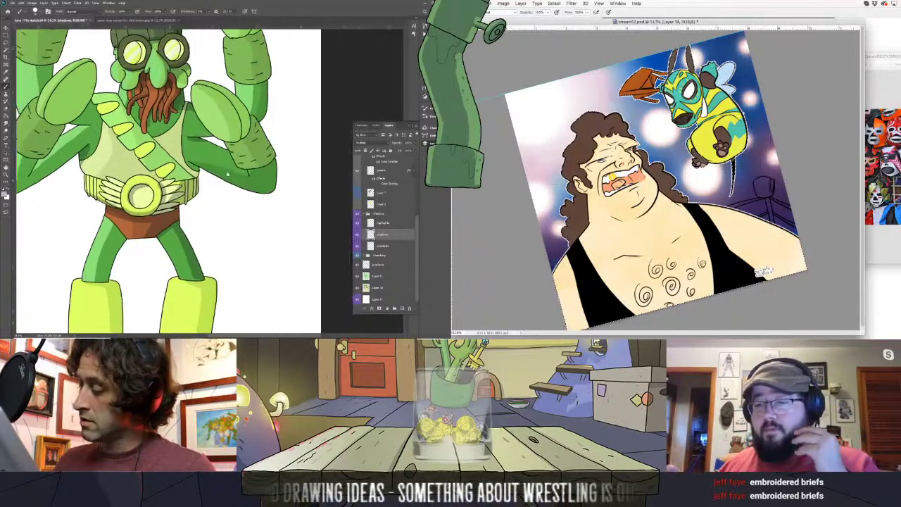
Undo the accidental paint-bucket fill on the cactus character
{"action": "left_click_drag", "start_coordinate": [176, 176], "coordinate": [121, 148]}
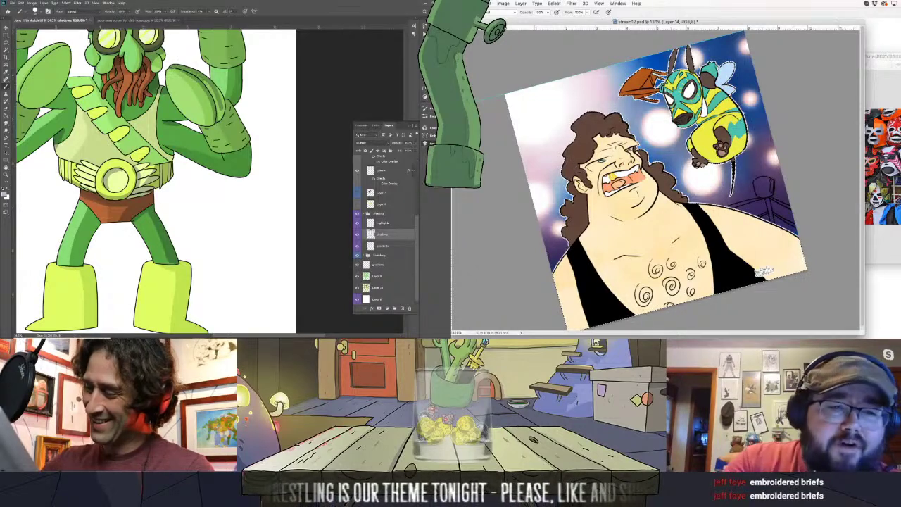
{"action": "right_click", "coordinate": [458, 21]}
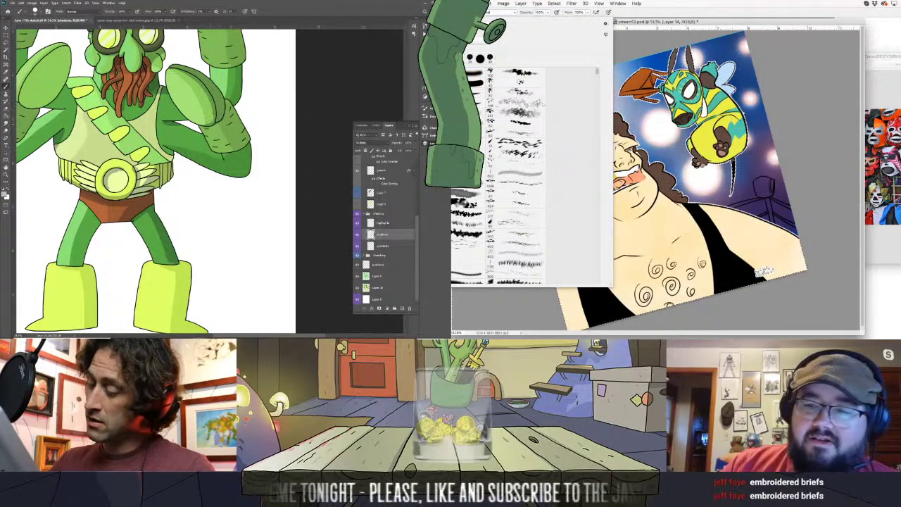
{"action": "key", "text": "Escape"}
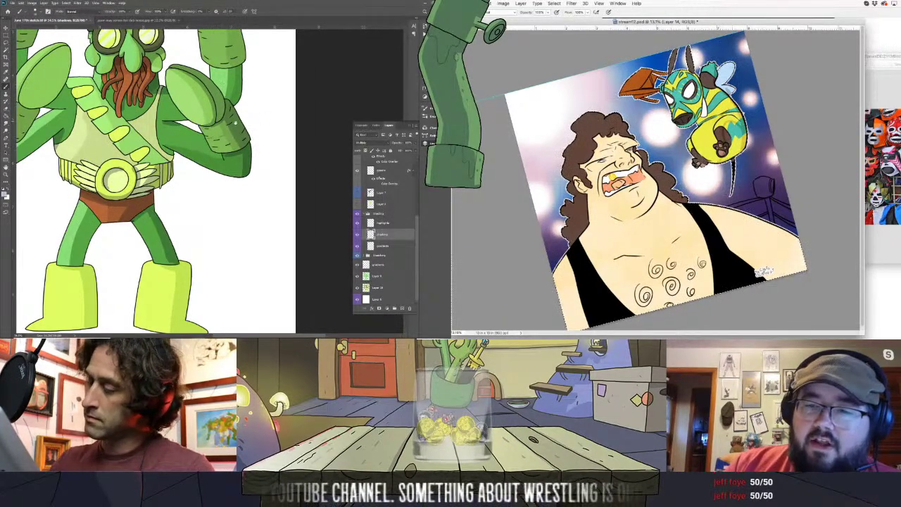
{"action": "left_click_drag", "start_coordinate": [236, 134], "coordinate": [211, 176]}
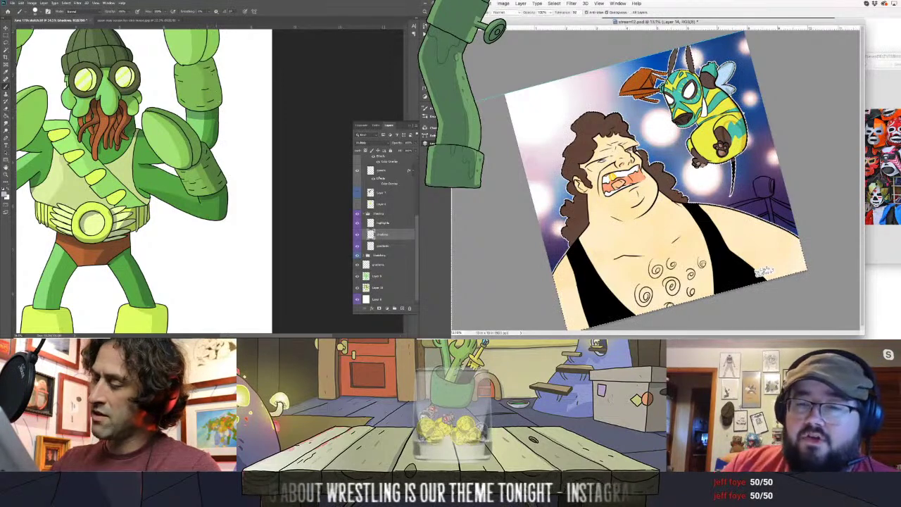
{"action": "left_click_drag", "start_coordinate": [140, 162], "coordinate": [138, 185]}
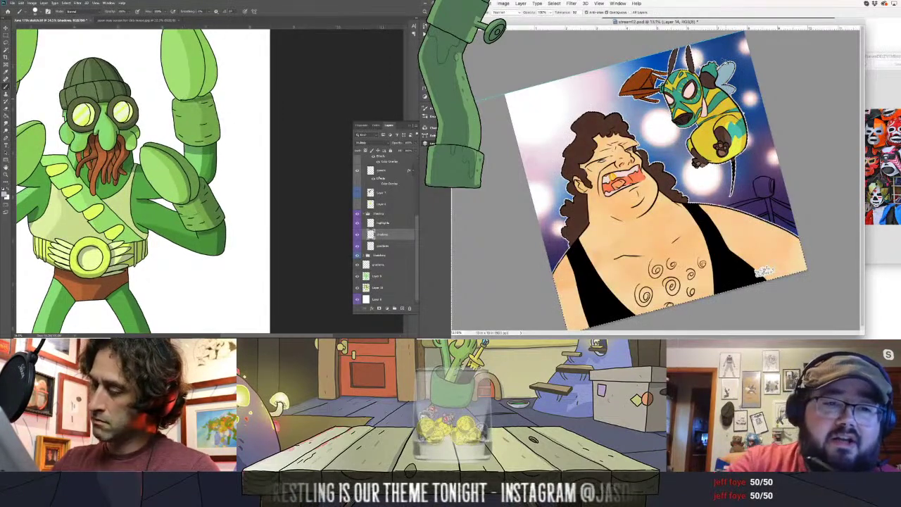
{"action": "left_click", "coordinate": [492, 3]}
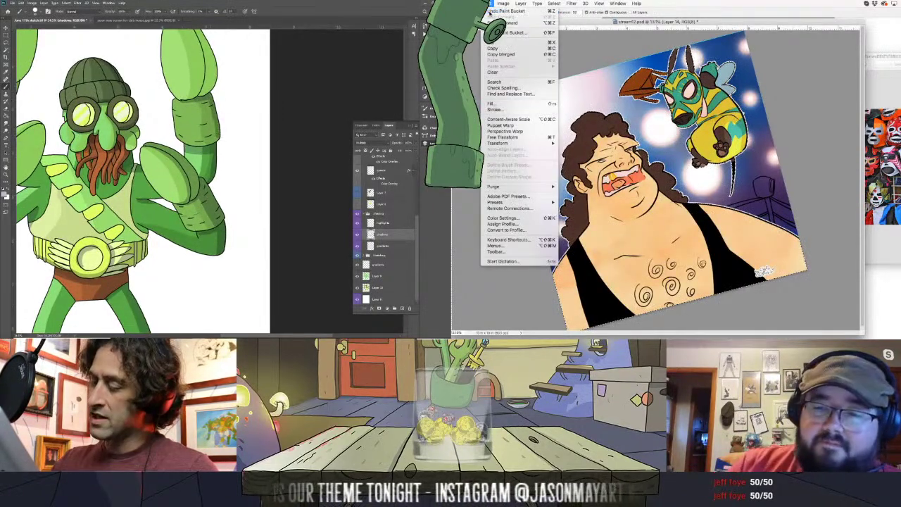
{"action": "left_click", "coordinate": [508, 11]}
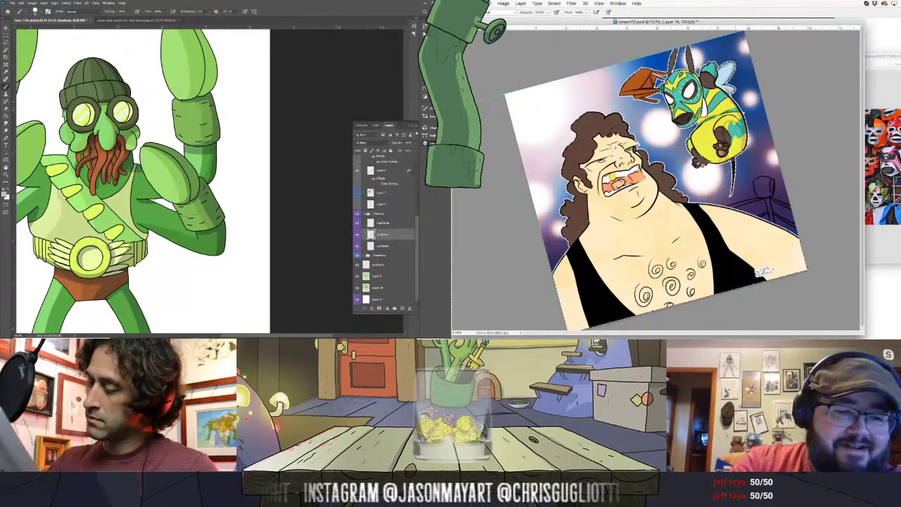
Paint darker shading strokes on the cactus luchador's upper-left arm
{"action": "scroll", "coordinate": [140, 176], "scroll_direction": "up", "scroll_amount": 1}
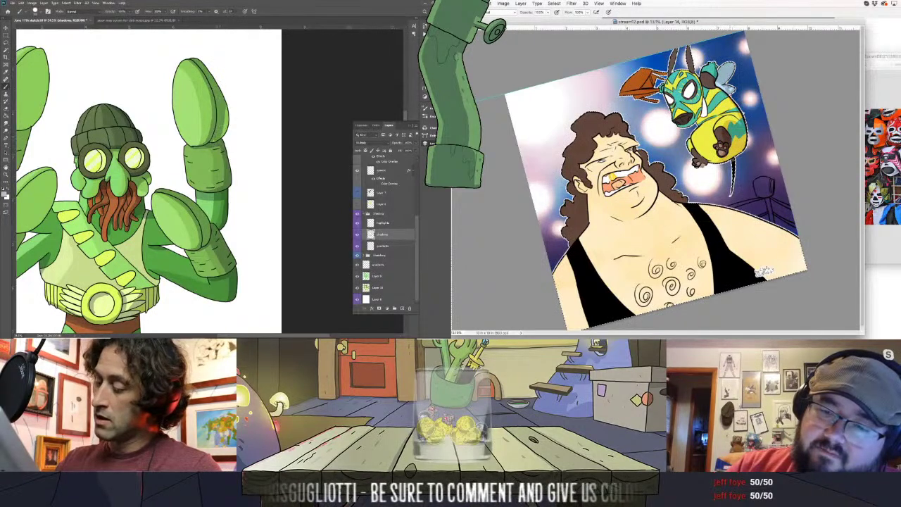
{"action": "mouse_move", "coordinate": [190, 225]}
{"action": "left_mouse_down"}
{"action": "mouse_move", "coordinate": [288, 161]}
{"action": "mouse_move", "coordinate": [294, 126]}
{"action": "left_mouse_up"}
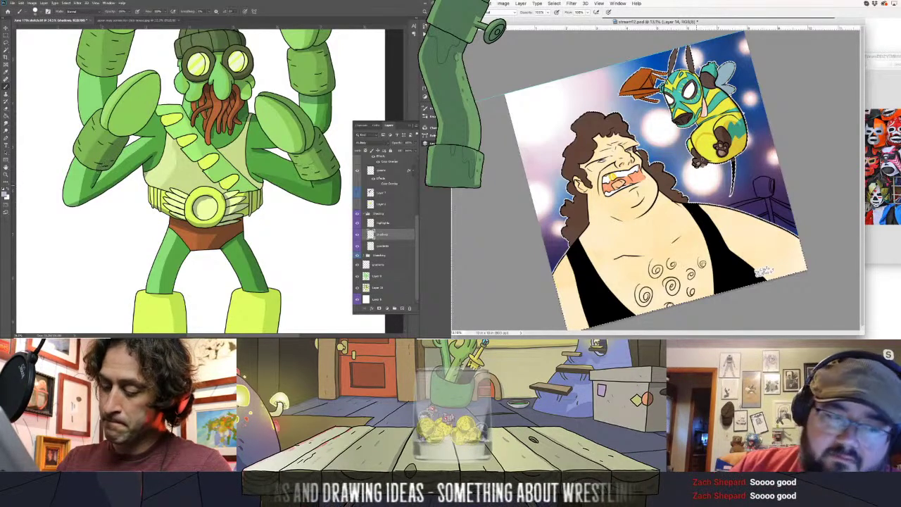
{"action": "key", "text": "g"}
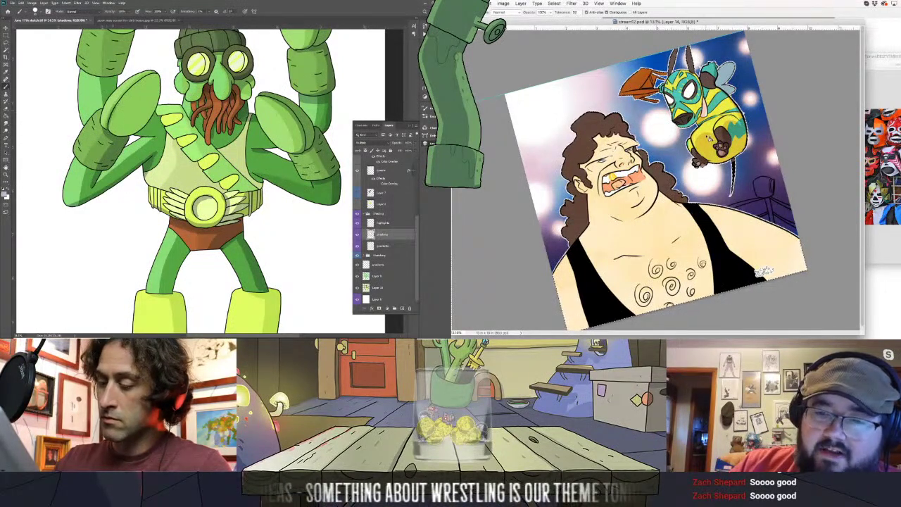
{"action": "key", "text": "b"}
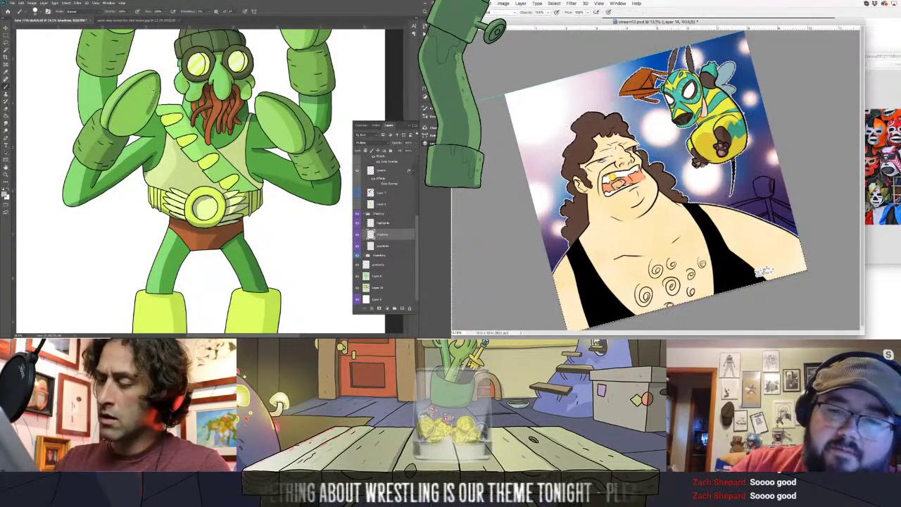
{"action": "mouse_move", "coordinate": [112, 130]}
{"action": "left_mouse_down"}
{"action": "mouse_move", "coordinate": [134, 93]}
{"action": "mouse_move", "coordinate": [149, 86]}
{"action": "left_mouse_up"}
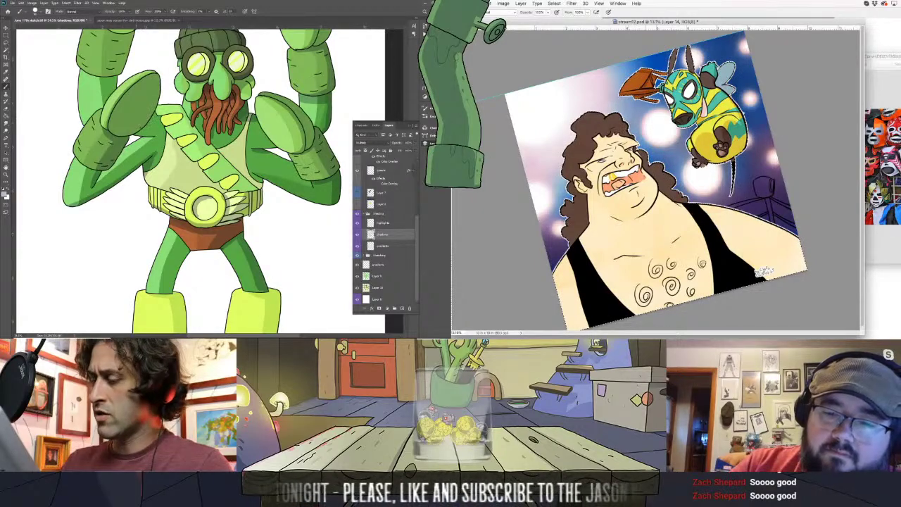
{"action": "left_click_drag", "start_coordinate": [157, 112], "coordinate": [181, 104]}
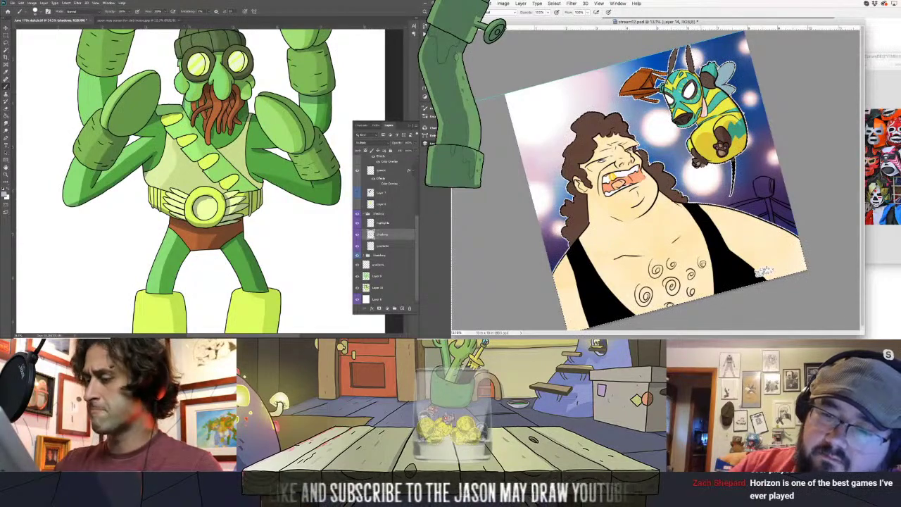
{"action": "left_click_drag", "start_coordinate": [211, 176], "coordinate": [264, 211]}
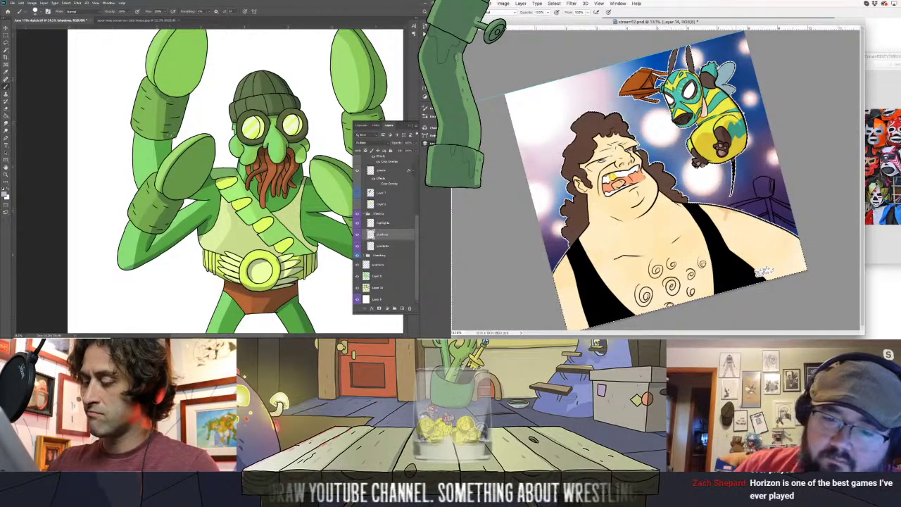
{"action": "left_click", "coordinate": [456, 12]}
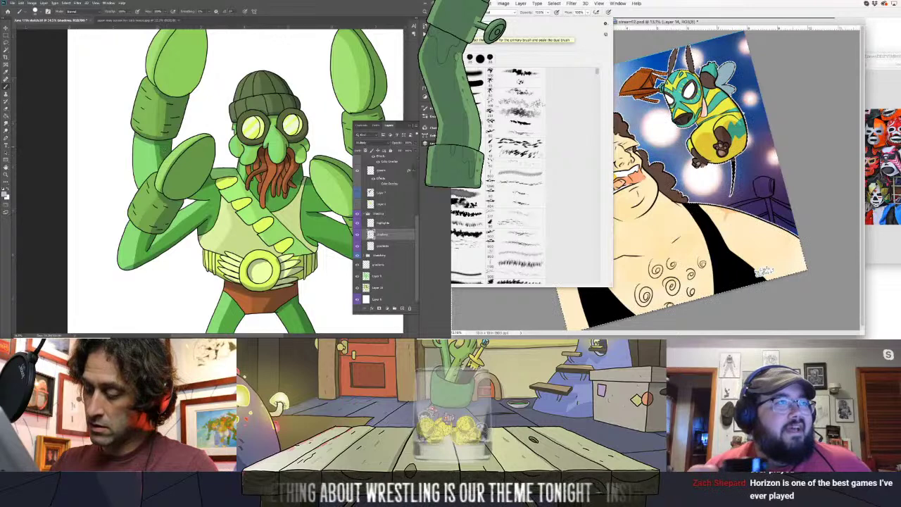
Shade the cactus luchador's raised left arm darker
{"action": "left_click_drag", "start_coordinate": [190, 178], "coordinate": [155, 248]}
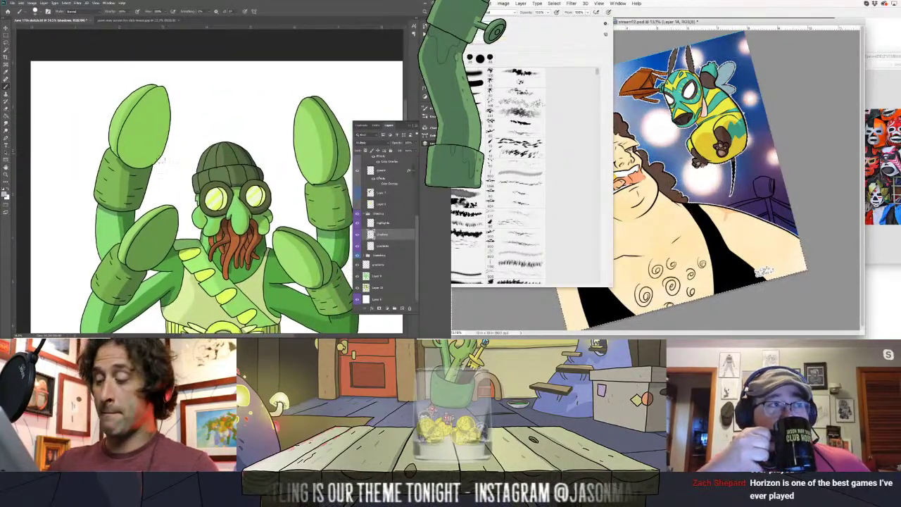
{"action": "mouse_move", "coordinate": [161, 160]}
{"action": "left_mouse_down"}
{"action": "mouse_move", "coordinate": [167, 99]}
{"action": "mouse_move", "coordinate": [138, 162]}
{"action": "left_mouse_up"}
{"action": "left_click_drag", "start_coordinate": [163, 88], "coordinate": [130, 154]}
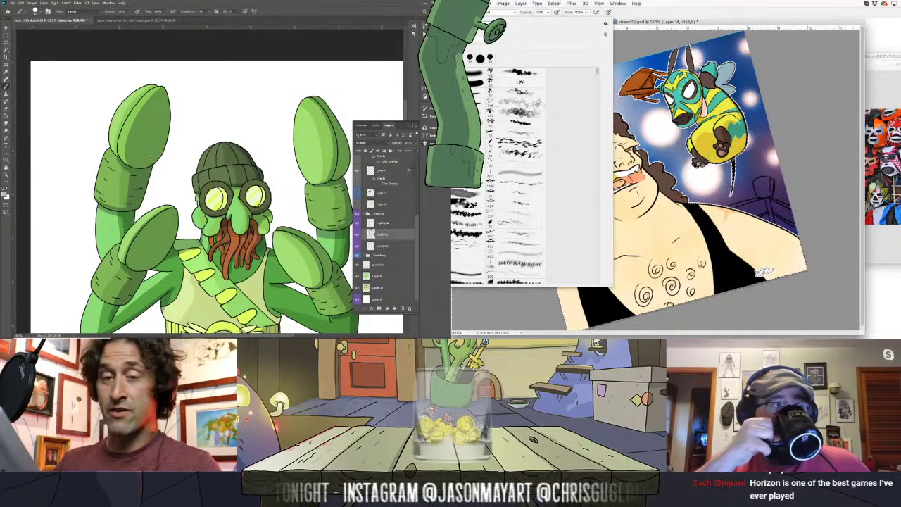
Add darker shading strokes along the inner left leg
{"action": "scroll", "coordinate": [190, 183], "scroll_direction": "down", "scroll_amount": 5}
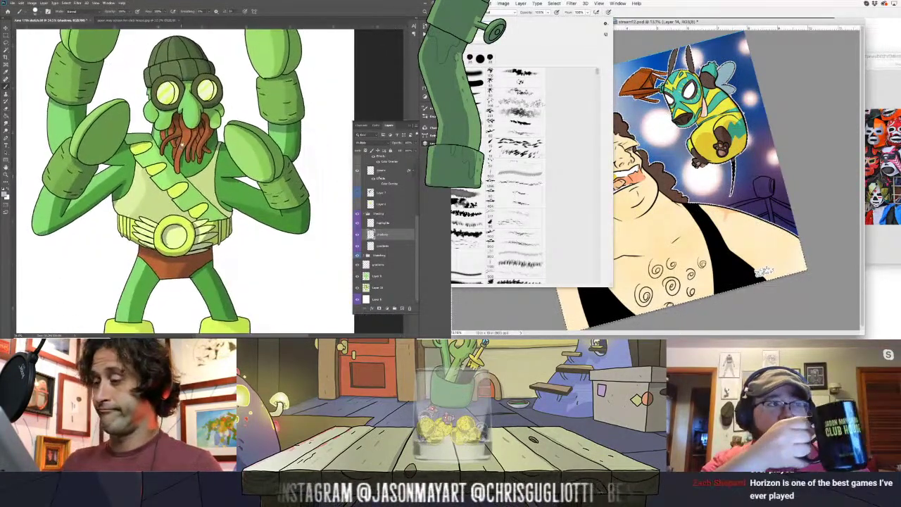
{"action": "scroll", "coordinate": [190, 183], "scroll_direction": "down", "scroll_amount": 3}
{"action": "scroll", "coordinate": [190, 183], "scroll_direction": "down", "scroll_amount": 2}
{"action": "scroll", "coordinate": [185, 216], "scroll_direction": "down", "scroll_amount": 1}
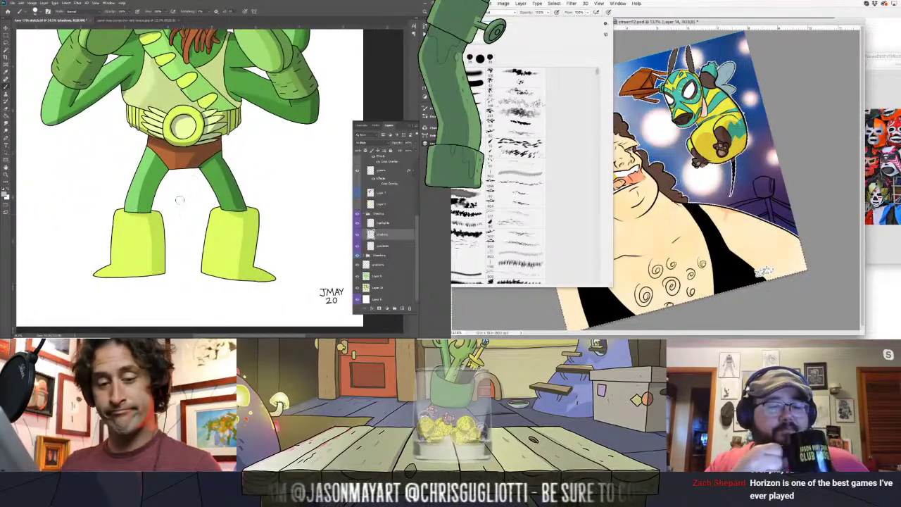
{"action": "left_click_drag", "start_coordinate": [168, 173], "coordinate": [156, 202]}
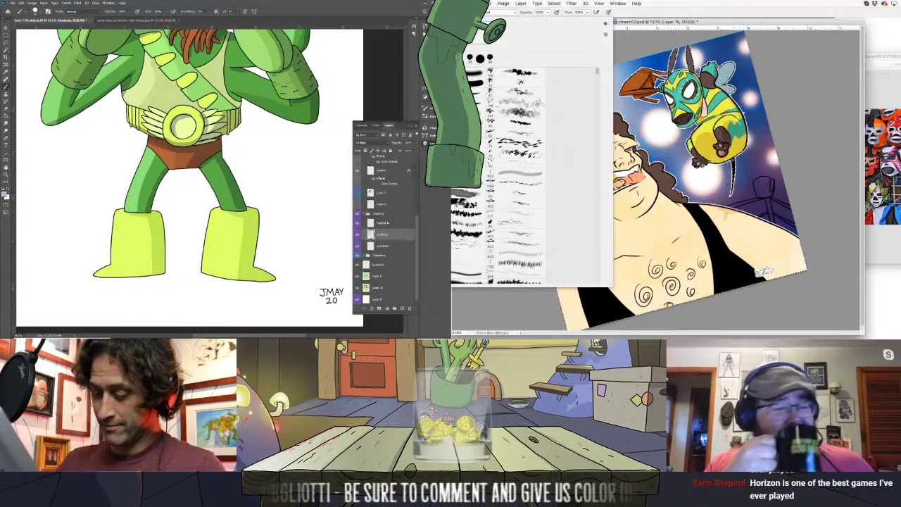
{"action": "left_click_drag", "start_coordinate": [156, 210], "coordinate": [165, 278]}
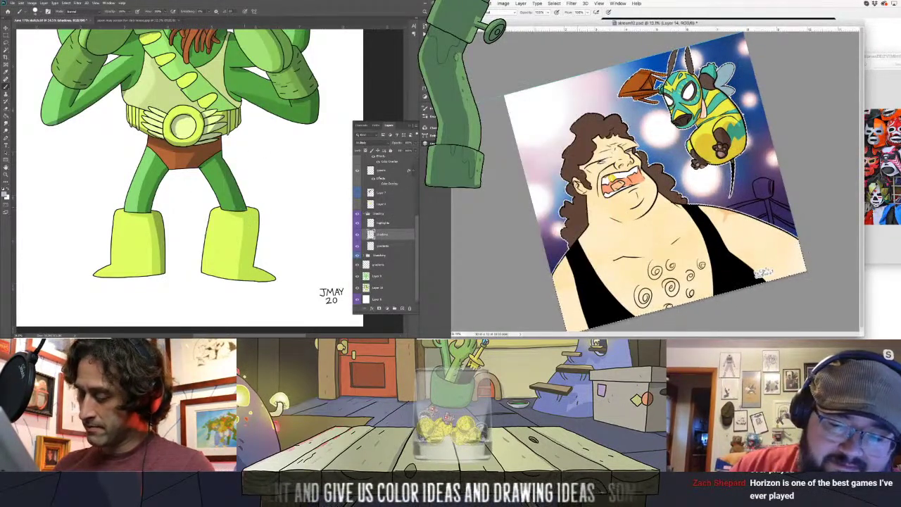
Add a dark stroke under the long-haired wrestler's chin and extend his chest line
{"action": "left_click_drag", "start_coordinate": [259, 224], "coordinate": [226, 164]}
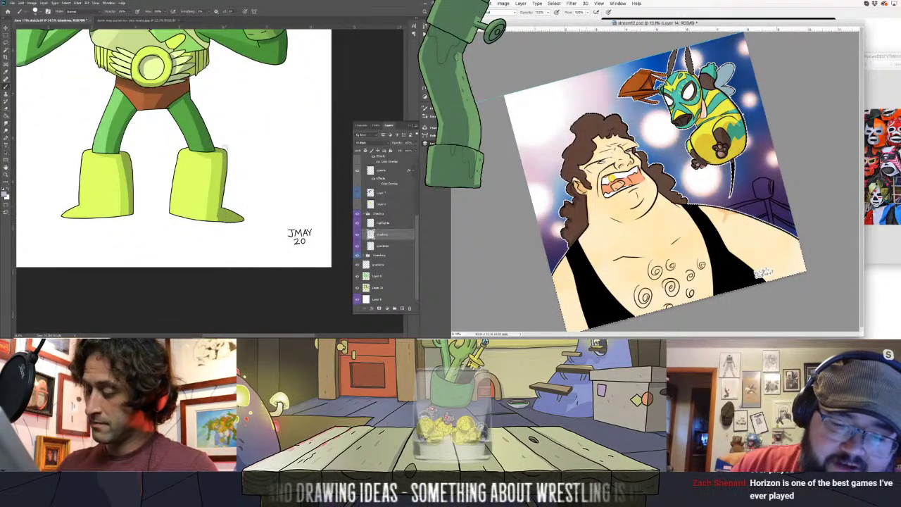
{"action": "left_click_drag", "start_coordinate": [181, 248], "coordinate": [225, 390]}
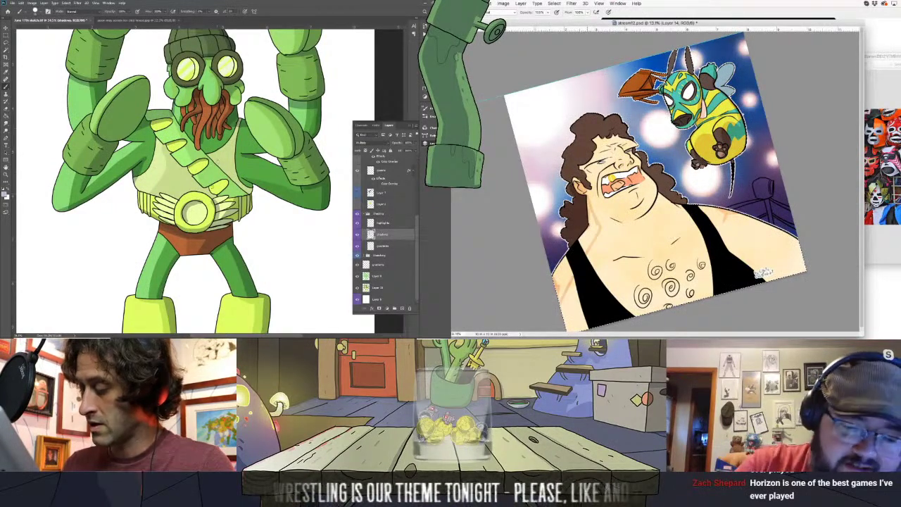
{"action": "key", "text": "g"}
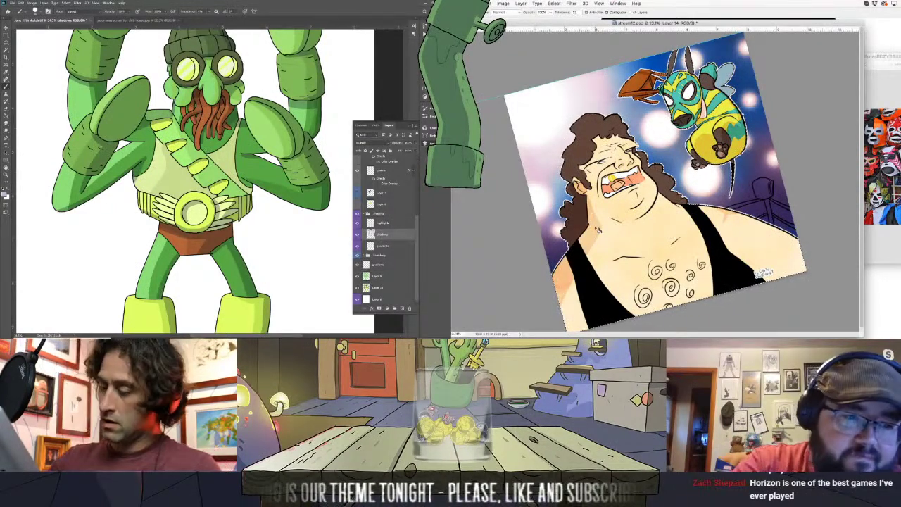
{"action": "key", "text": "b"}
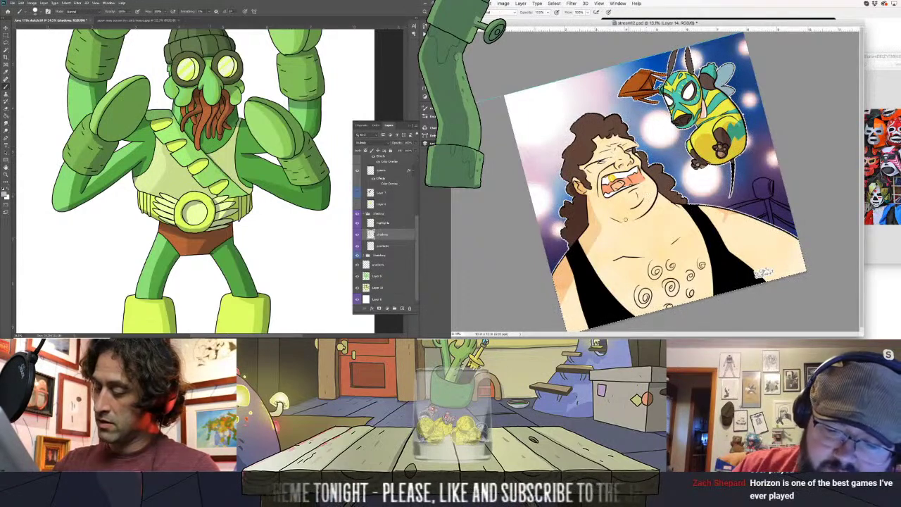
{"action": "left_click_drag", "start_coordinate": [612, 223], "coordinate": [641, 219]}
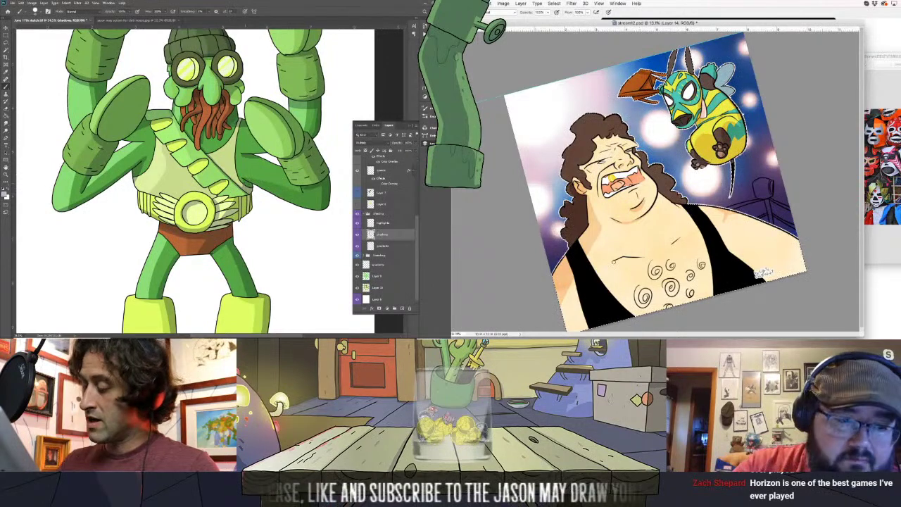
{"action": "mouse_move", "coordinate": [612, 261]}
{"action": "left_mouse_down"}
{"action": "mouse_move", "coordinate": [637, 259]}
{"action": "mouse_move", "coordinate": [625, 258]}
{"action": "left_mouse_up"}
{"action": "key", "text": "e"}
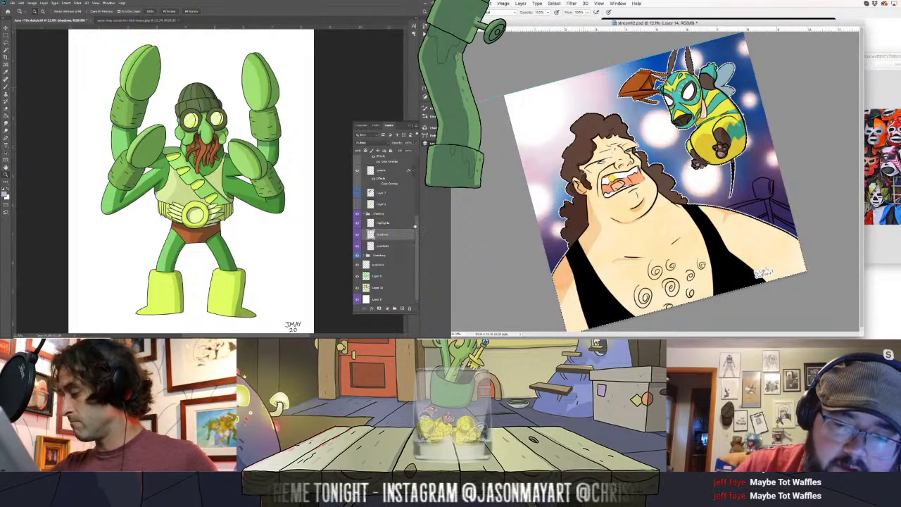
Collapse the colors group and toggle the shading layers' visibility to compare
{"action": "scroll", "coordinate": [394, 225], "scroll_direction": "up", "scroll_amount": 5}
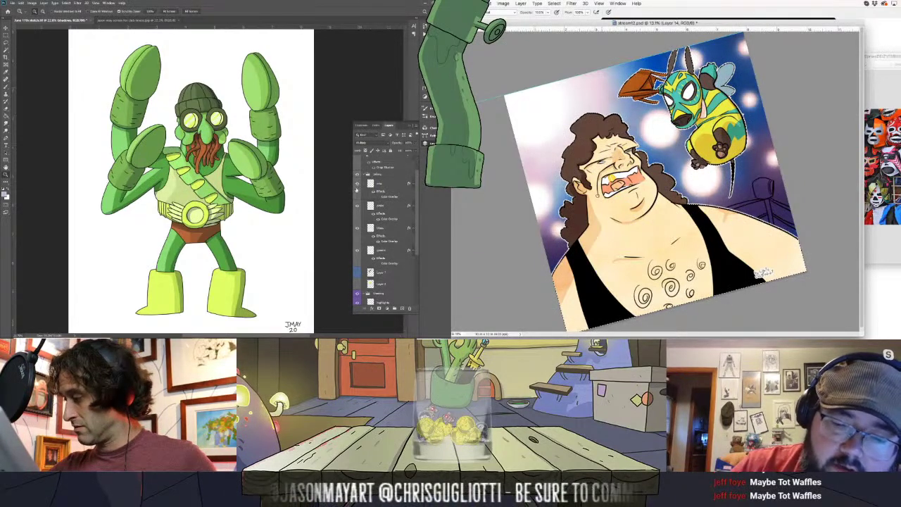
{"action": "left_click", "coordinate": [361, 174]}
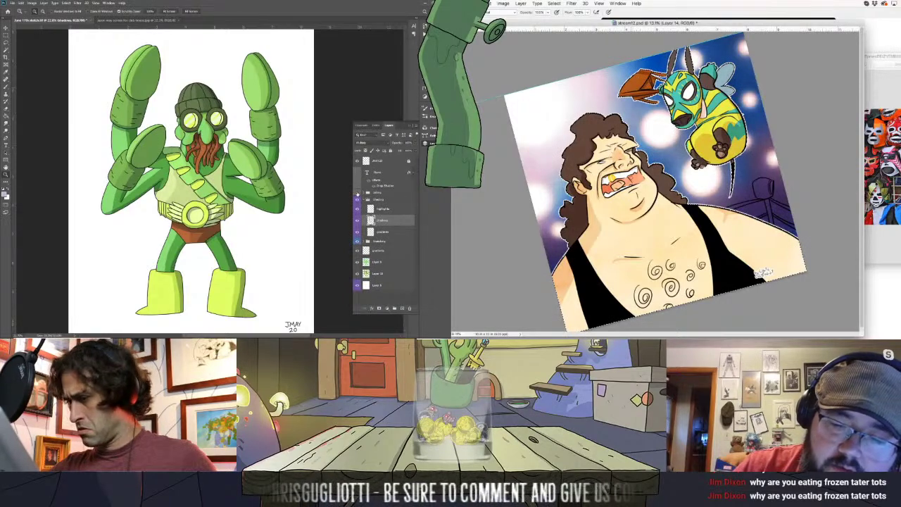
{"action": "left_click", "coordinate": [357, 200]}
{"action": "left_click", "coordinate": [357, 200]}
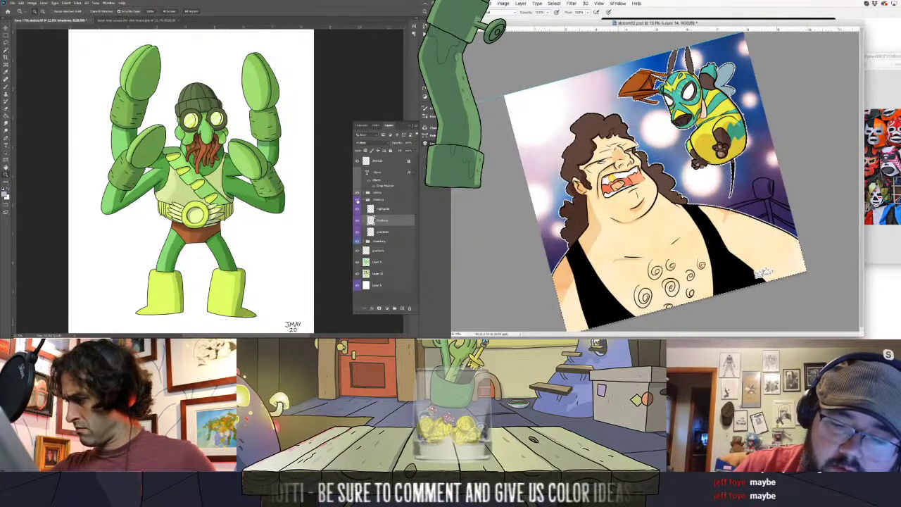
{"action": "left_click", "coordinate": [357, 241]}
{"action": "left_click", "coordinate": [357, 241]}
Expand the shadowing group and open a layer's black Color Overlay settings
{"action": "left_click", "coordinate": [362, 241]}
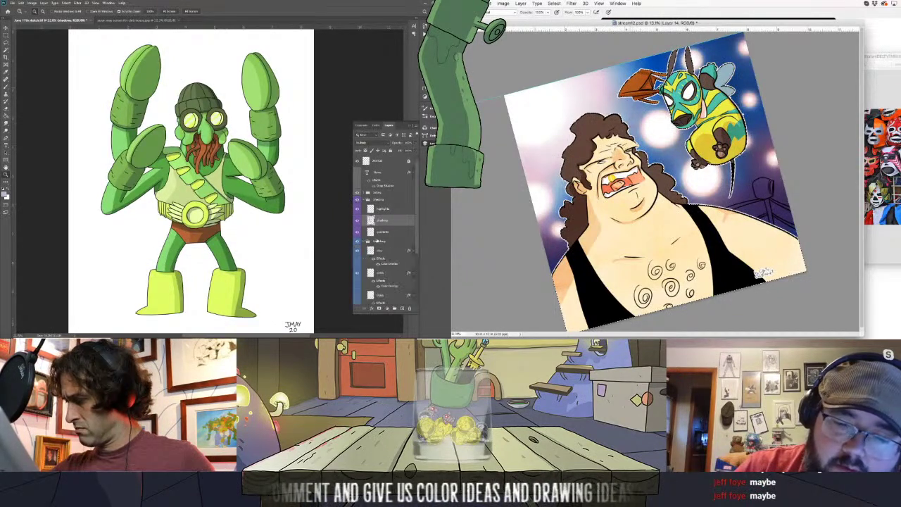
{"action": "left_click", "coordinate": [357, 241]}
{"action": "left_click", "coordinate": [357, 240]}
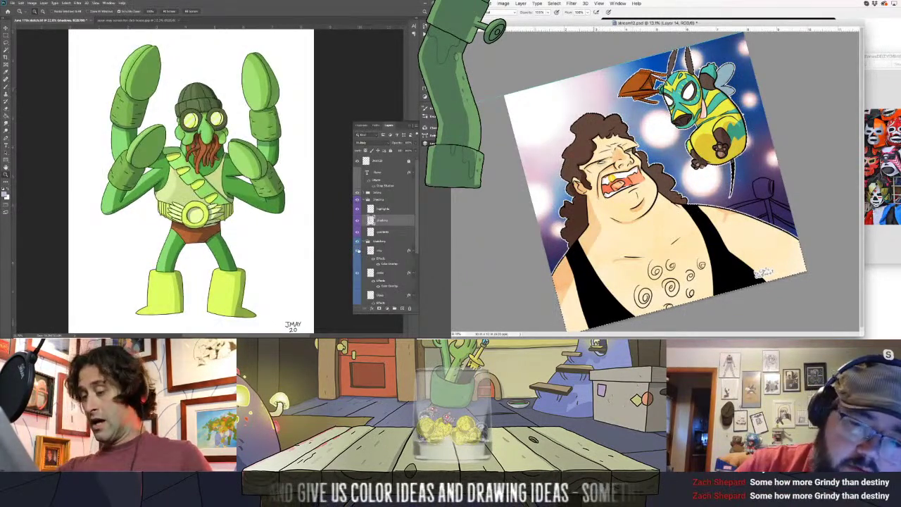
{"action": "left_click", "coordinate": [384, 250]}
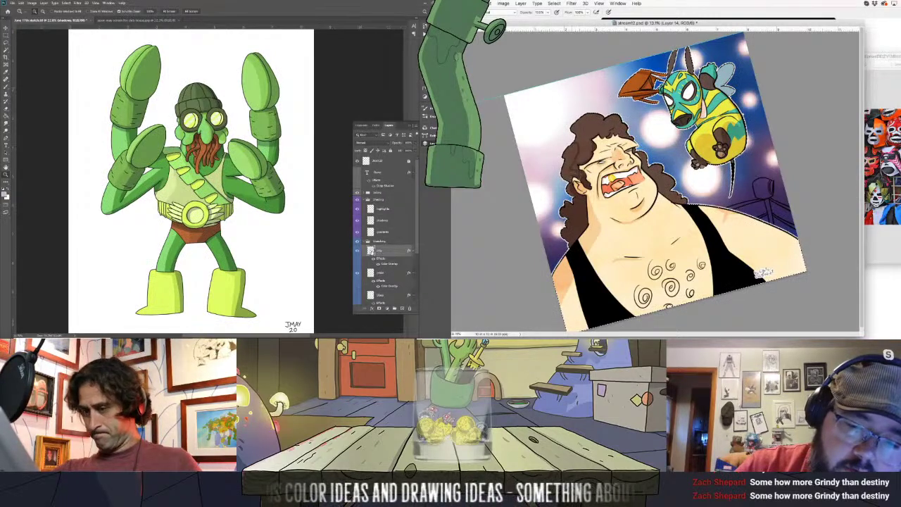
{"action": "double_click", "coordinate": [387, 263]}
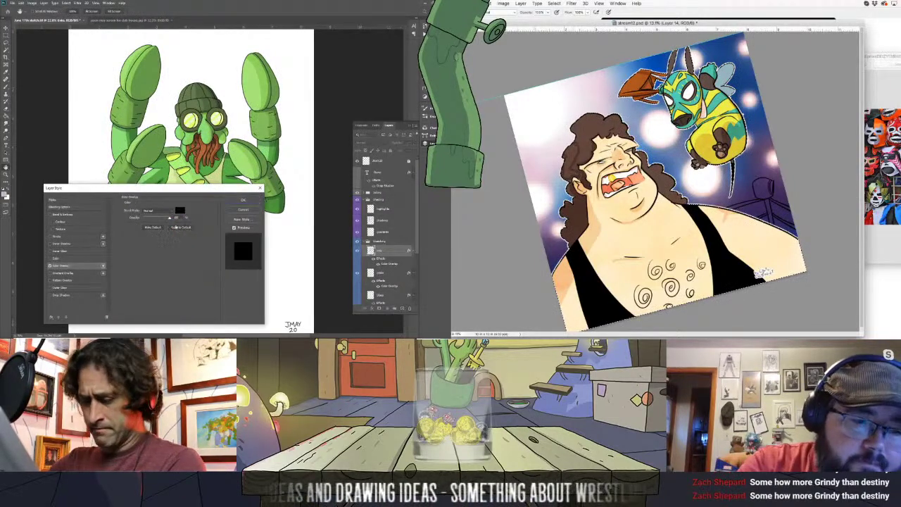
Change the shading layer's Color Overlay from black to dark green and close Layer Style
{"action": "left_click", "coordinate": [180, 210]}
{"action": "left_click", "coordinate": [155, 131]}
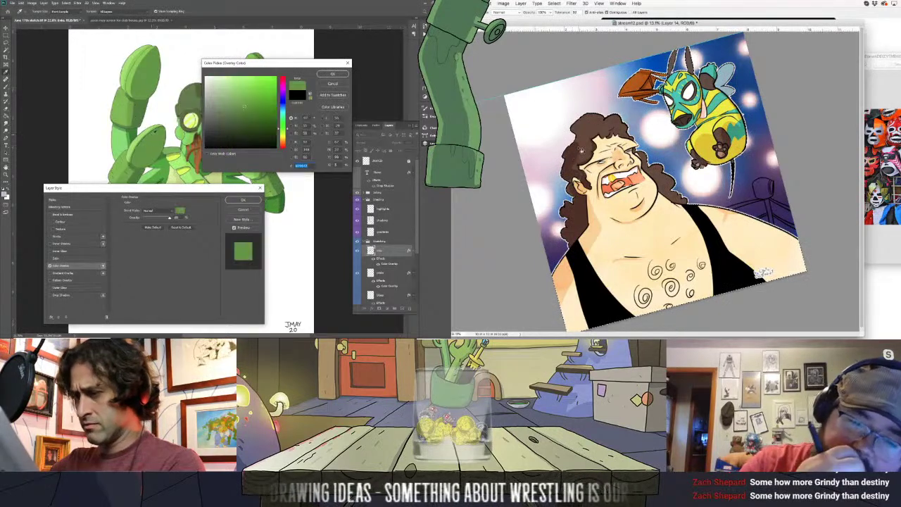
{"action": "left_click_drag", "start_coordinate": [244, 106], "coordinate": [232, 132]}
{"action": "left_click", "coordinate": [333, 73]}
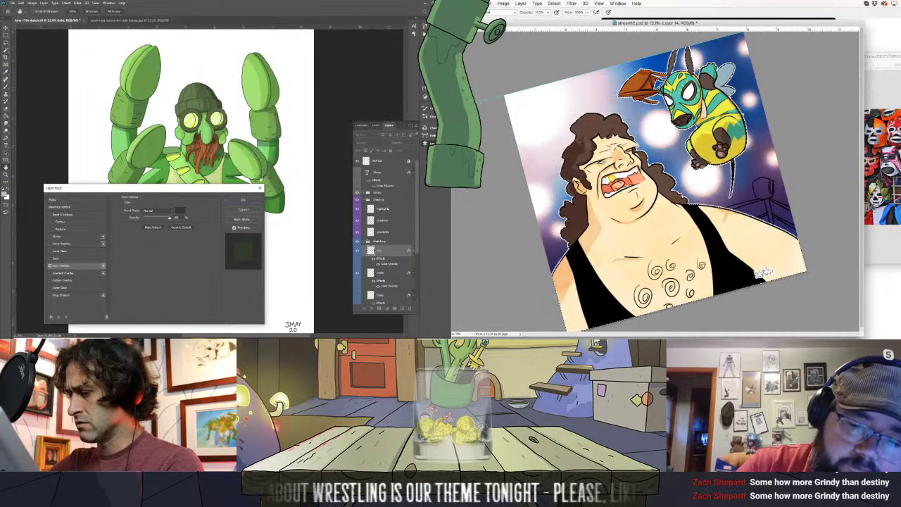
{"action": "left_click", "coordinate": [243, 200]}
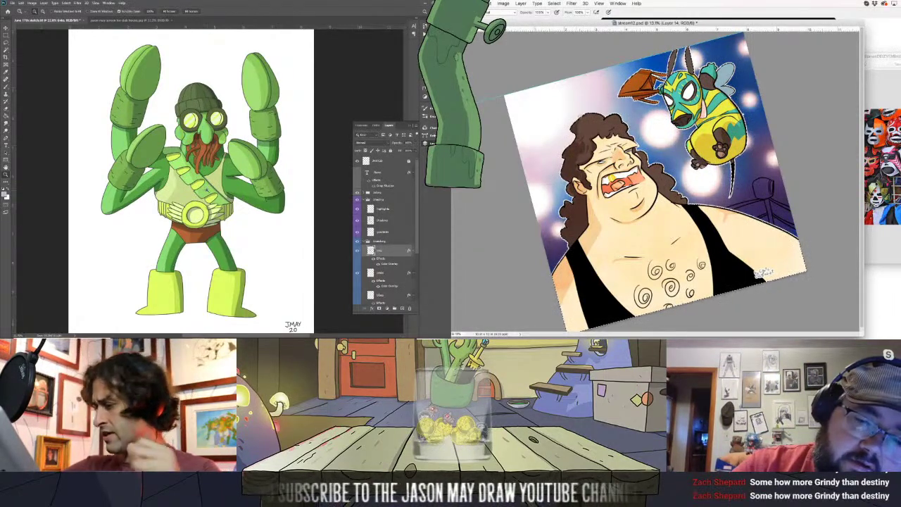
{"action": "scroll", "coordinate": [416, 241], "scroll_direction": "down", "scroll_amount": 1}
Bring the luchador canvas into view and activate its bottom layer
{"action": "scroll", "coordinate": [416, 242], "scroll_direction": "down", "scroll_amount": 1}
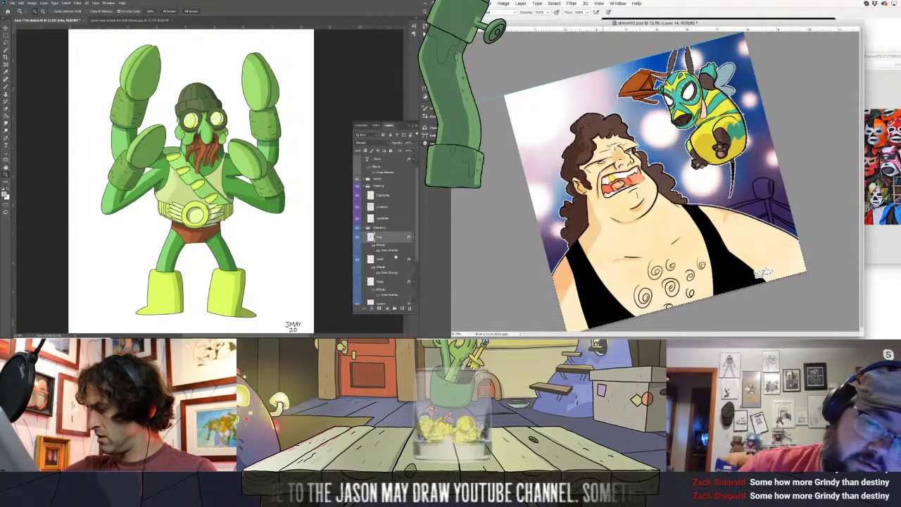
{"action": "scroll", "coordinate": [246, 200], "scroll_direction": "down", "scroll_amount": 3}
{"action": "left_click_drag", "start_coordinate": [246, 200], "coordinate": [244, 217]}
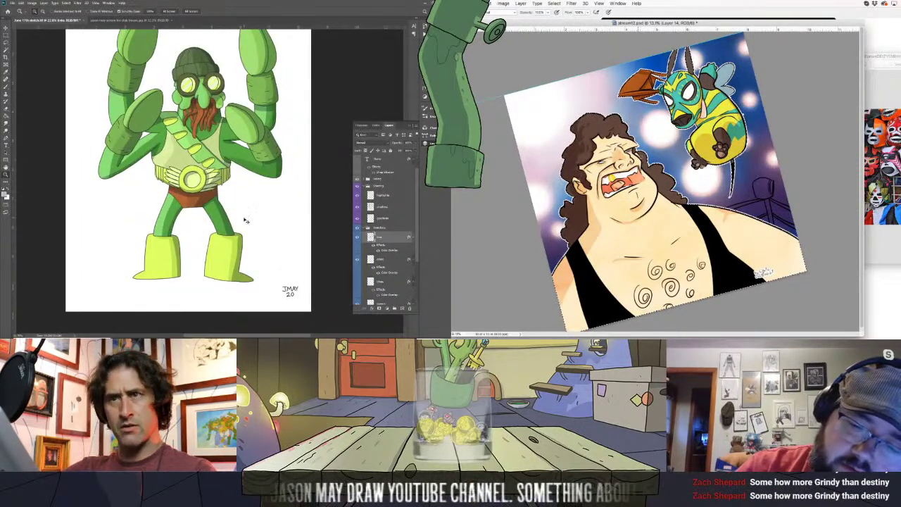
{"action": "scroll", "coordinate": [245, 220], "scroll_direction": "down", "scroll_amount": 2}
{"action": "scroll", "coordinate": [258, 239], "scroll_direction": "up", "scroll_amount": 1}
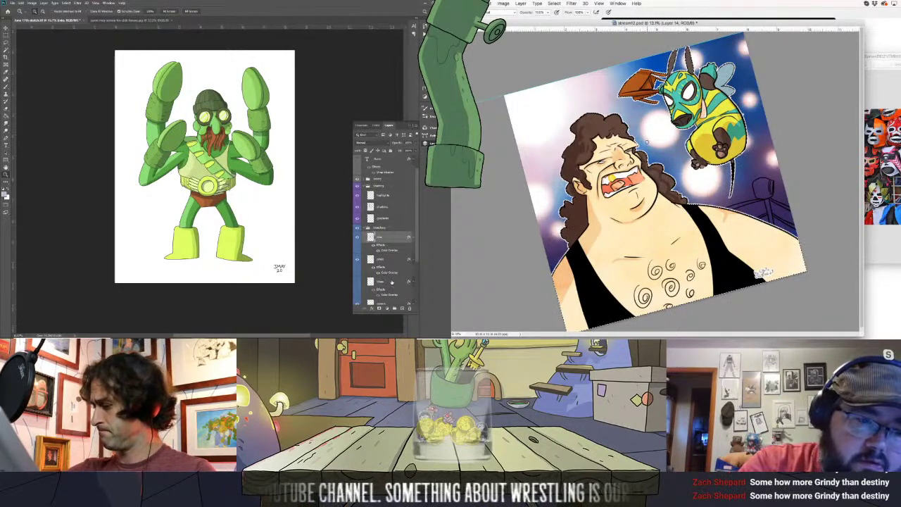
{"action": "key", "text": "g"}
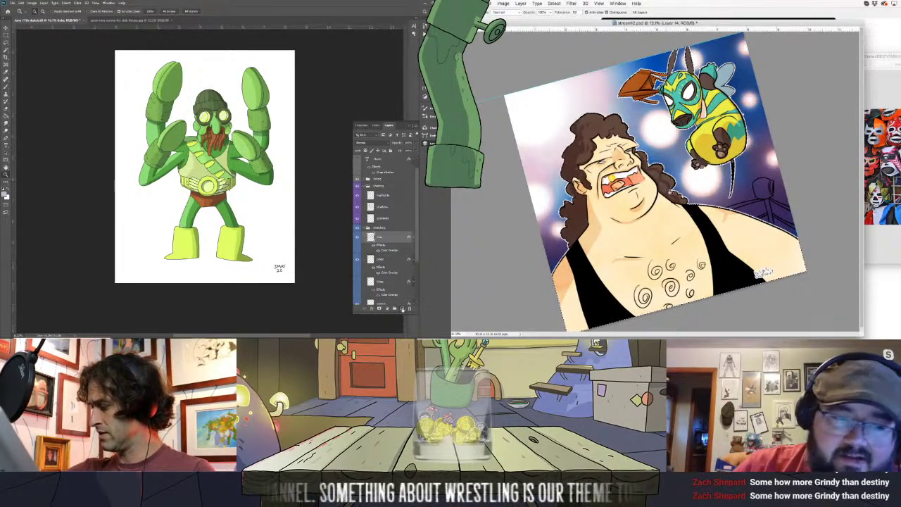
{"action": "scroll", "coordinate": [420, 286], "scroll_direction": "down", "scroll_amount": 2}
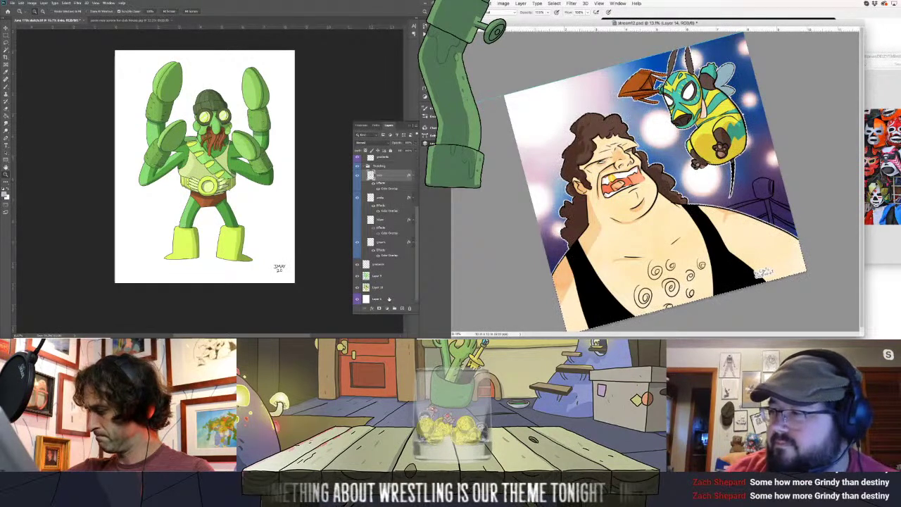
{"action": "left_click", "coordinate": [393, 299]}
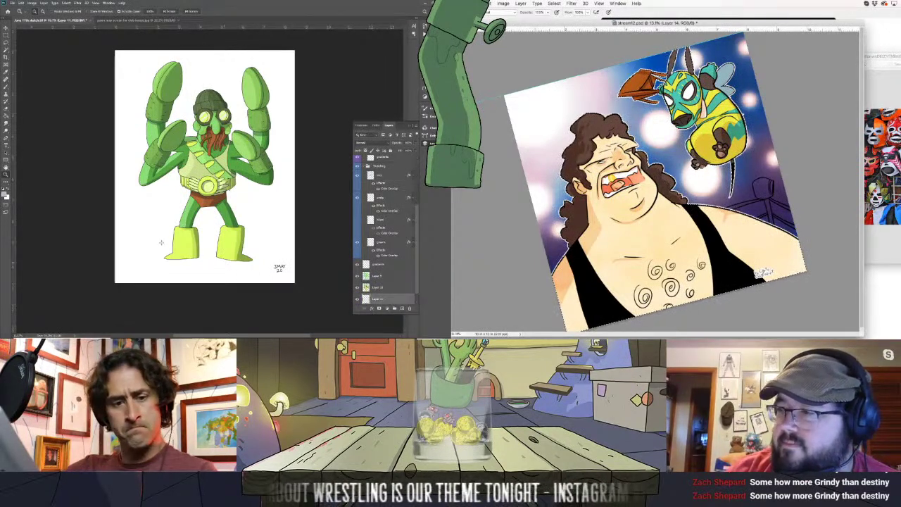
Select the floor area below the dashed line with a polygonal lasso outline
{"action": "key", "text": "m"}
{"action": "mouse_move", "coordinate": [115, 197]}
{"action": "left_mouse_down"}
{"action": "mouse_move", "coordinate": [286, 305]}
{"action": "mouse_move", "coordinate": [310, 310]}
{"action": "left_mouse_up"}
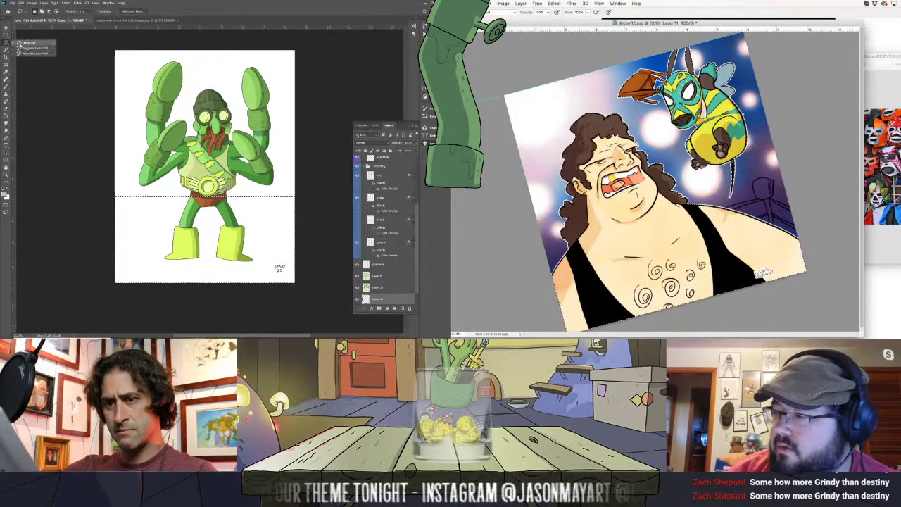
{"action": "key", "text": "l"}
{"action": "left_click", "coordinate": [85, 226]}
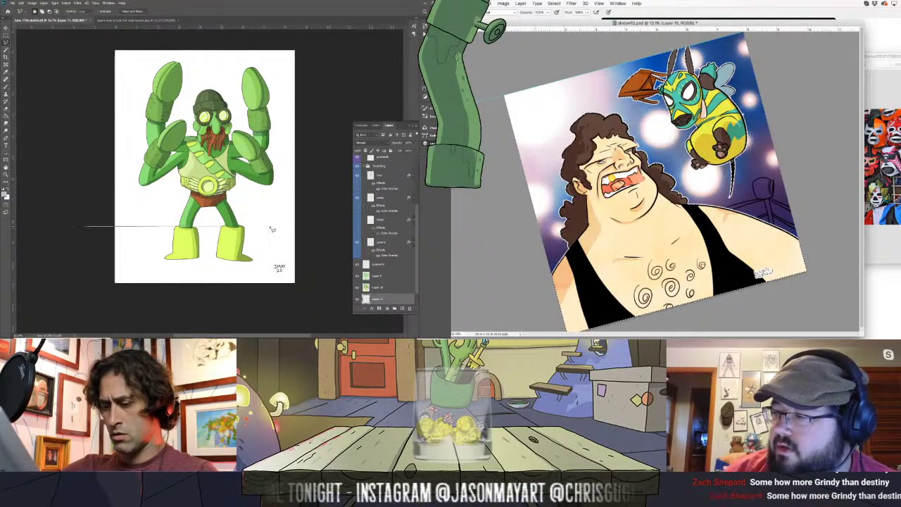
{"action": "left_click", "coordinate": [327, 199]}
{"action": "left_click", "coordinate": [327, 301]}
{"action": "left_click", "coordinate": [99, 304]}
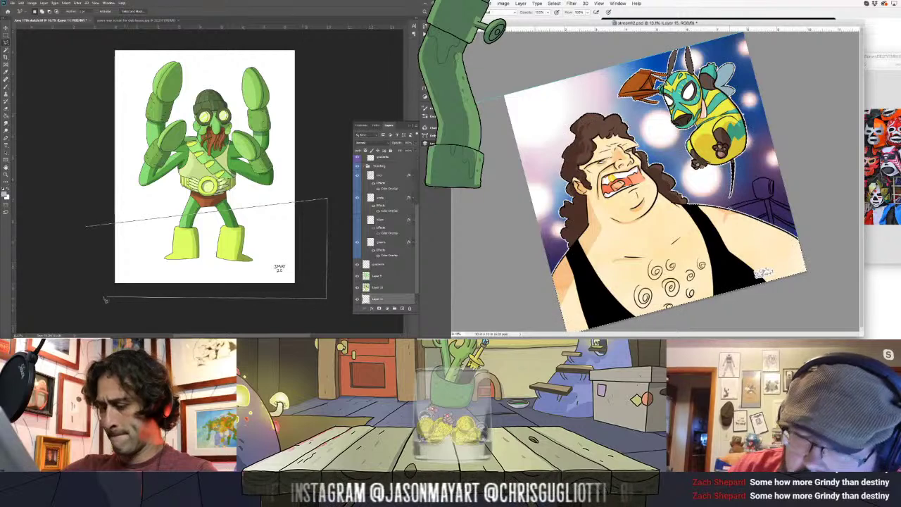
{"action": "left_click", "coordinate": [84, 227]}
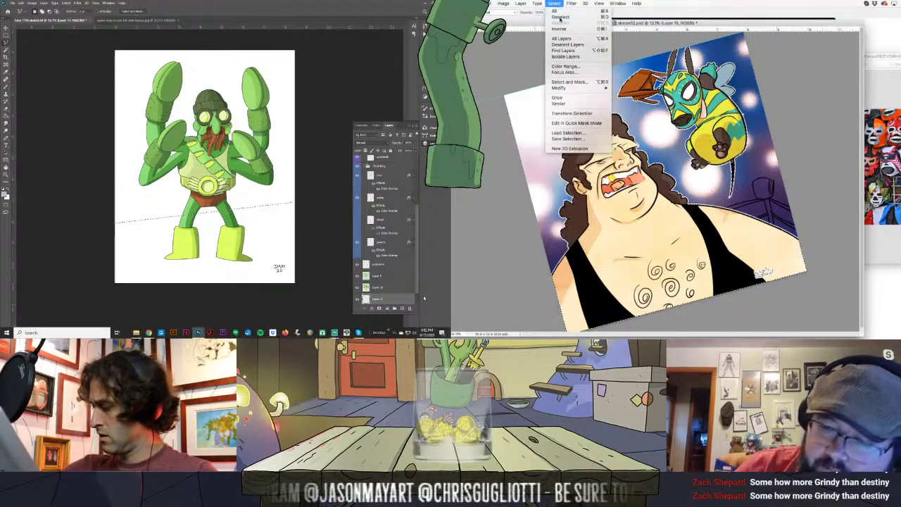
Pick a pink foreground colour and bucket-fill the floor selection
{"action": "left_click", "coordinate": [555, 11]}
{"action": "key", "text": "shift+BackSpace"}
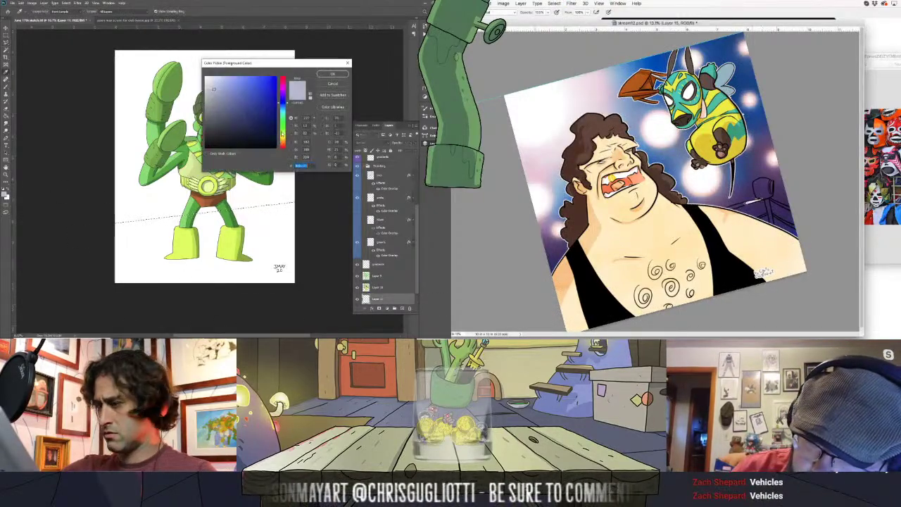
{"action": "left_click", "coordinate": [283, 90]}
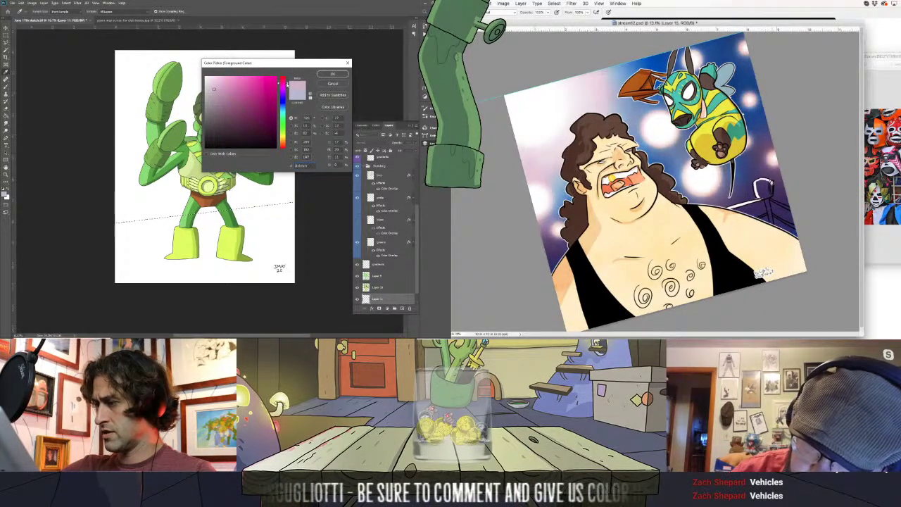
{"action": "left_click", "coordinate": [341, 74]}
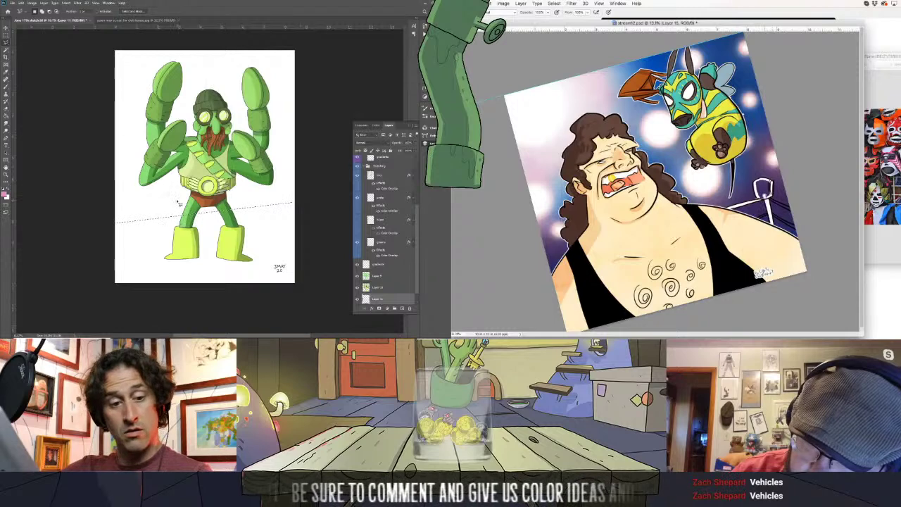
{"action": "key", "text": "g"}
{"action": "left_click", "coordinate": [277, 280]}
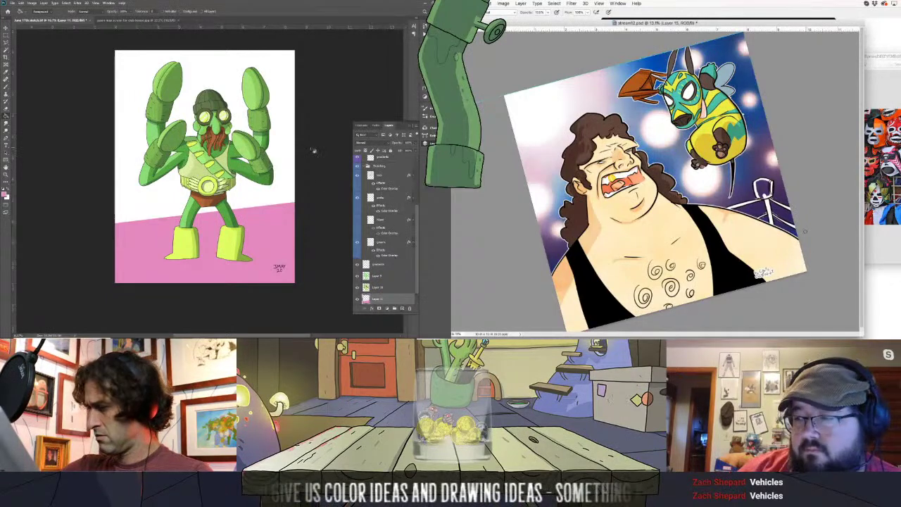
Start choosing a dark purple foreground colour for the background fill
{"action": "key", "text": "i"}
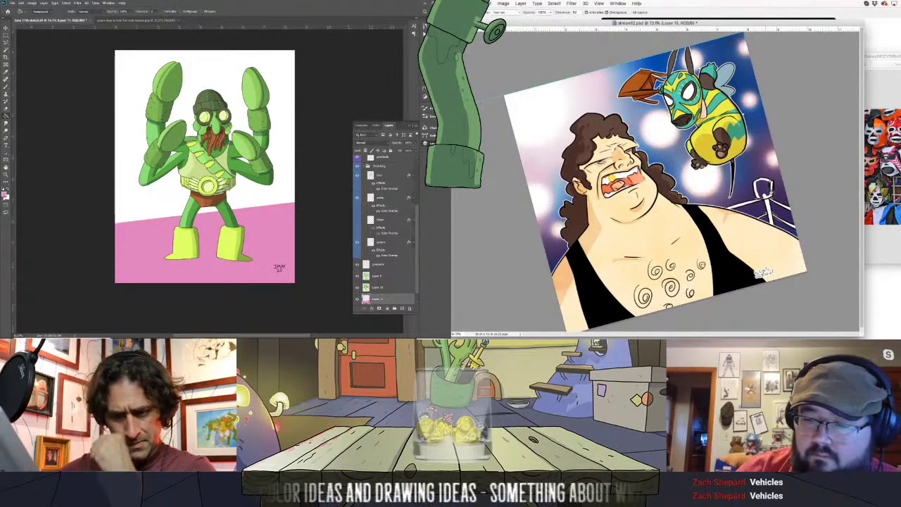
{"action": "left_click", "coordinate": [5, 195]}
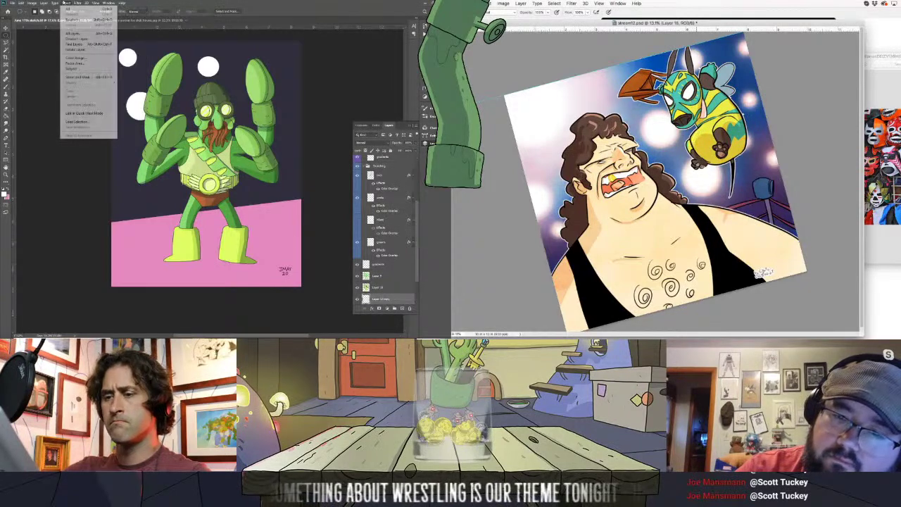
Apply Gaussian Blur from the Filter menu to the white light circle
{"action": "left_click", "coordinate": [488, 4]}
{"action": "left_click", "coordinate": [488, 4]}
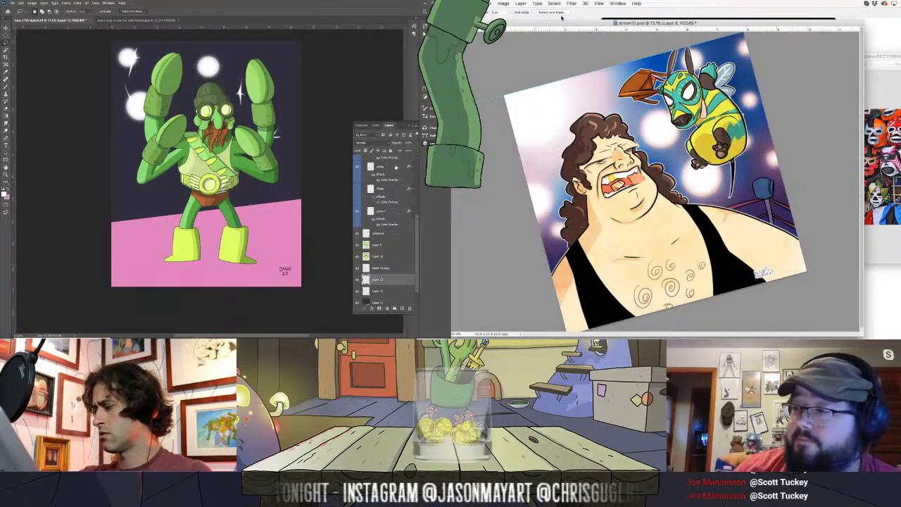
Save the wrestler document with File > Save
{"action": "left_click", "coordinate": [491, 3]}
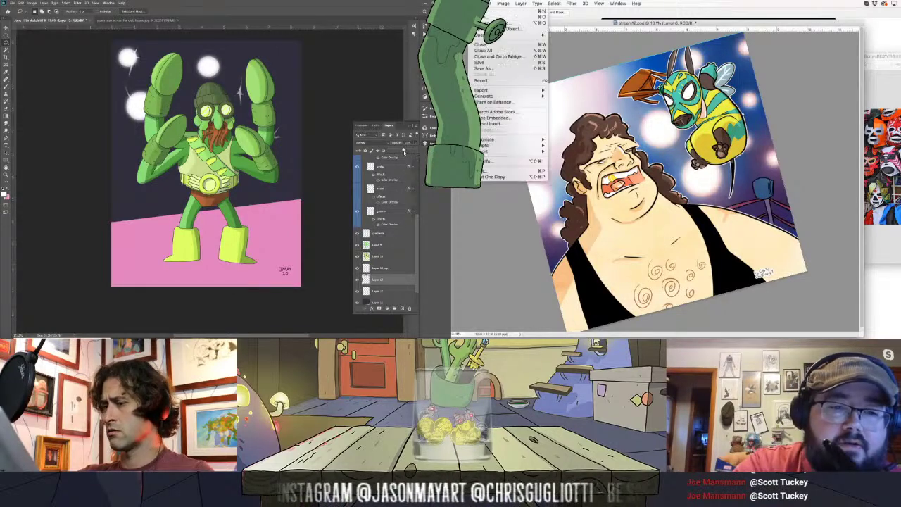
{"action": "left_click", "coordinate": [497, 62]}
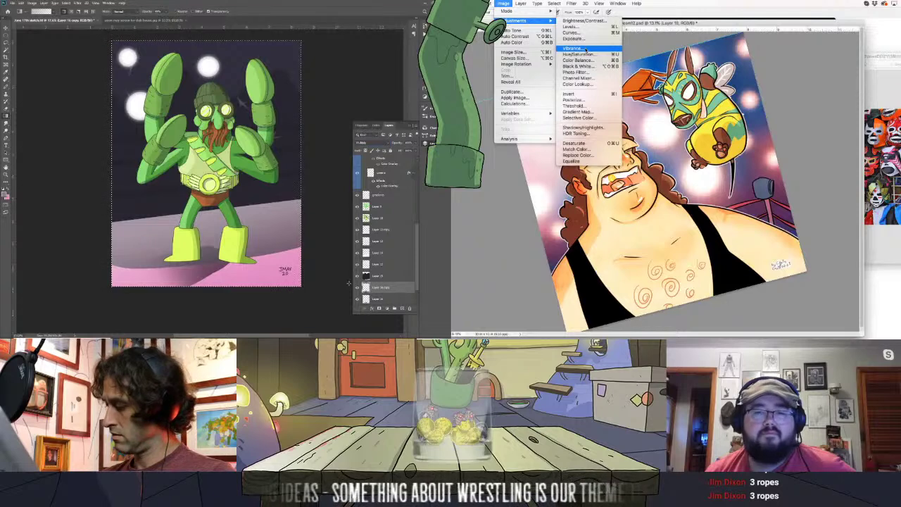
Shift the background hue toward blue in Hue/Saturation, apply it, and deselect
{"action": "left_click", "coordinate": [577, 54]}
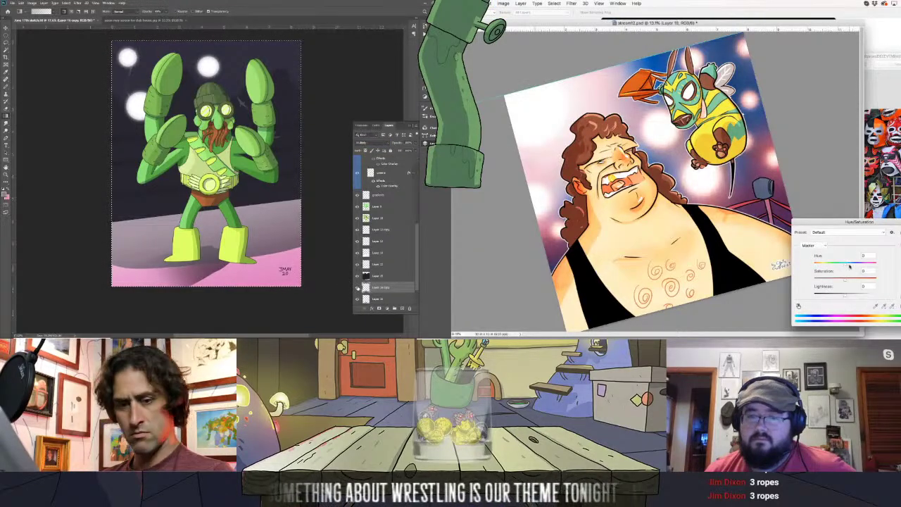
{"action": "left_click_drag", "start_coordinate": [849, 266], "coordinate": [861, 267]}
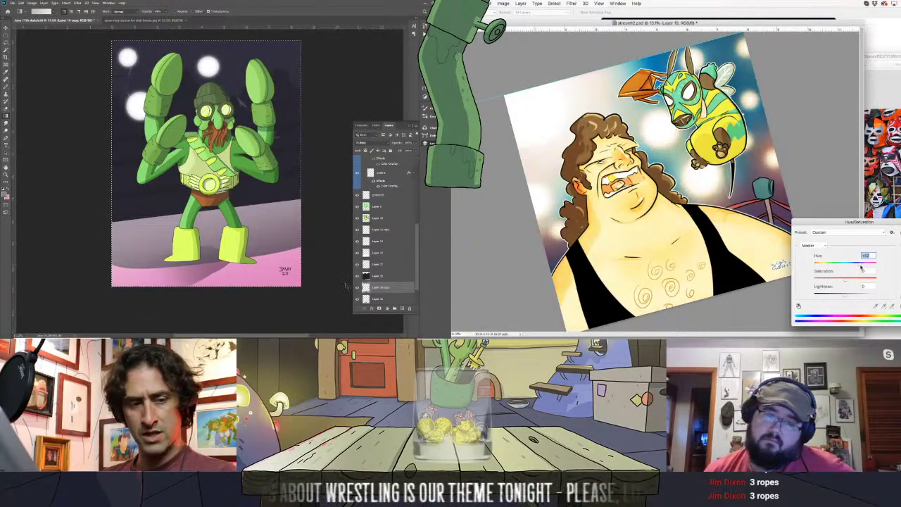
{"action": "key", "text": "ctrl+d"}
{"action": "key", "text": "l"}
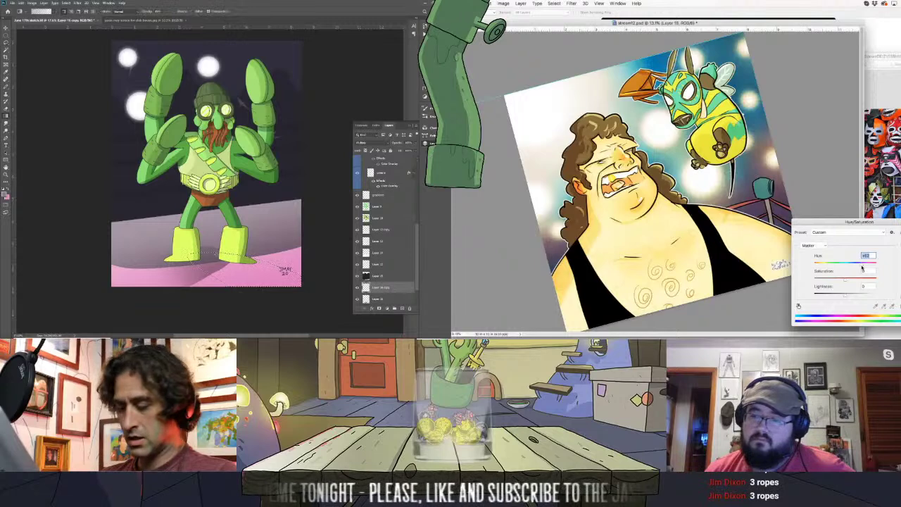
{"action": "key", "text": "Return"}
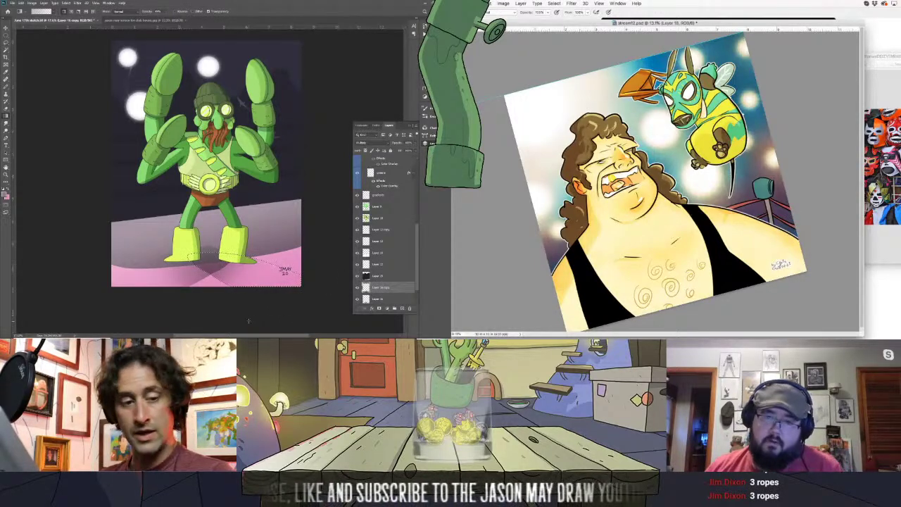
{"action": "key", "text": "ctrl+d"}
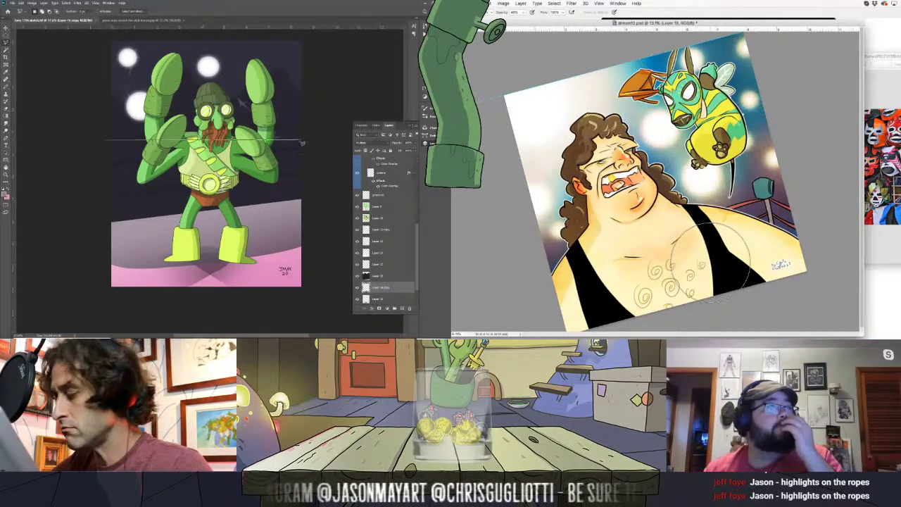
Draw a thin rope-shaped selection across the figure and set a new foreground colour
{"action": "left_click", "coordinate": [311, 127]}
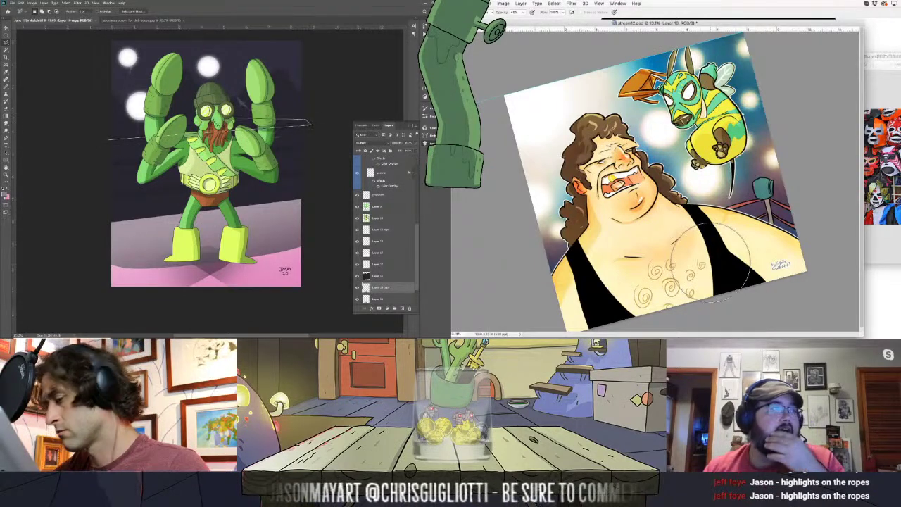
{"action": "double_click", "coordinate": [86, 138]}
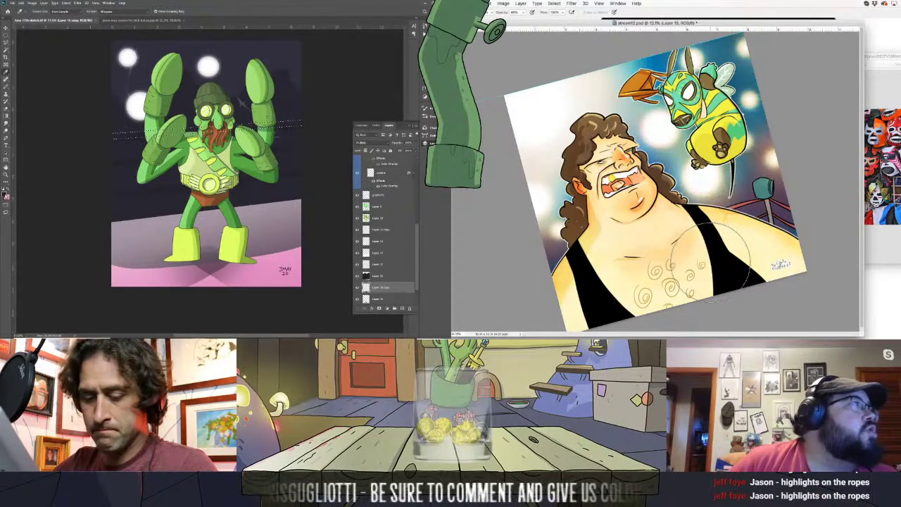
{"action": "left_click", "coordinate": [5, 193]}
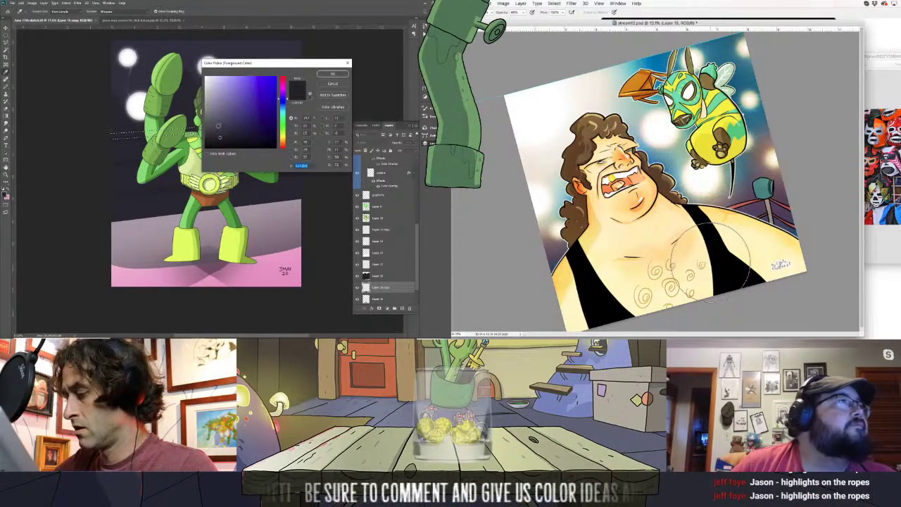
{"action": "left_click", "coordinate": [324, 74]}
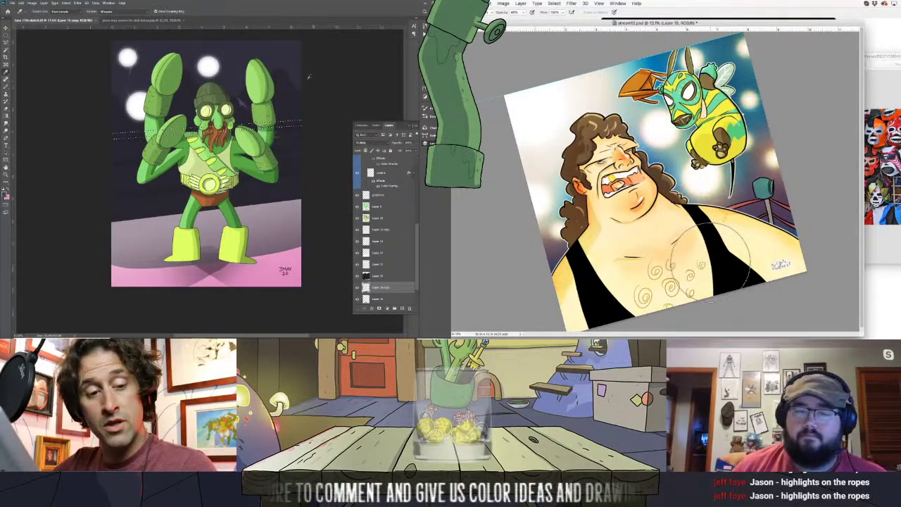
Choose the rope paint layer and refine the purple-grey rope colour
{"action": "key", "text": "b"}
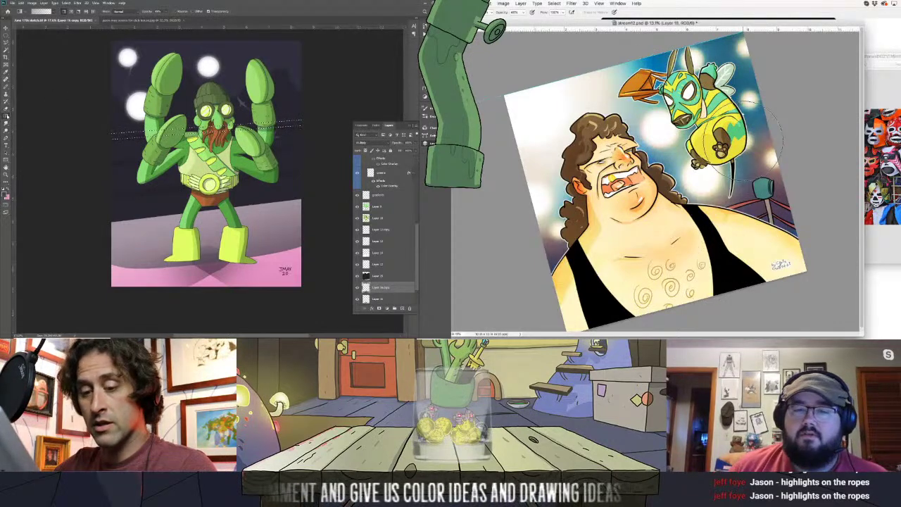
{"action": "left_click", "coordinate": [7, 115]}
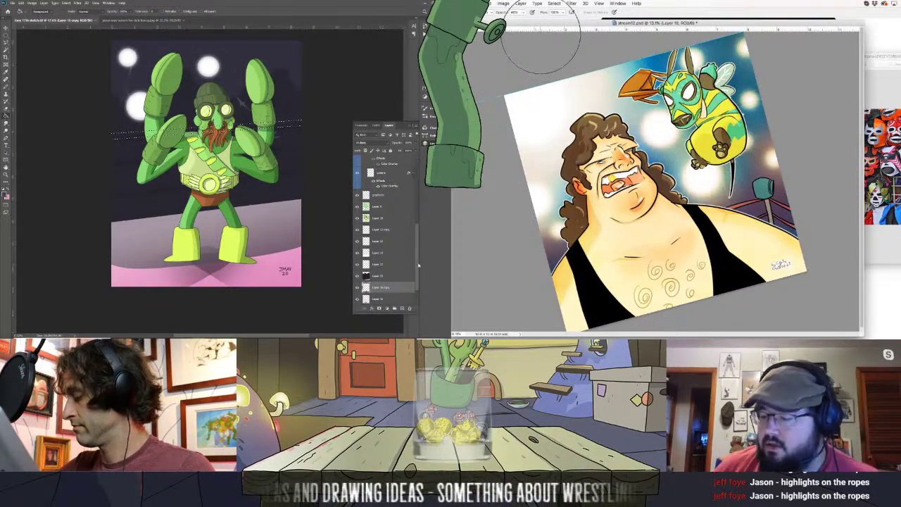
{"action": "scroll", "coordinate": [381, 285], "scroll_direction": "down", "scroll_amount": 2}
{"action": "left_click", "coordinate": [381, 289]}
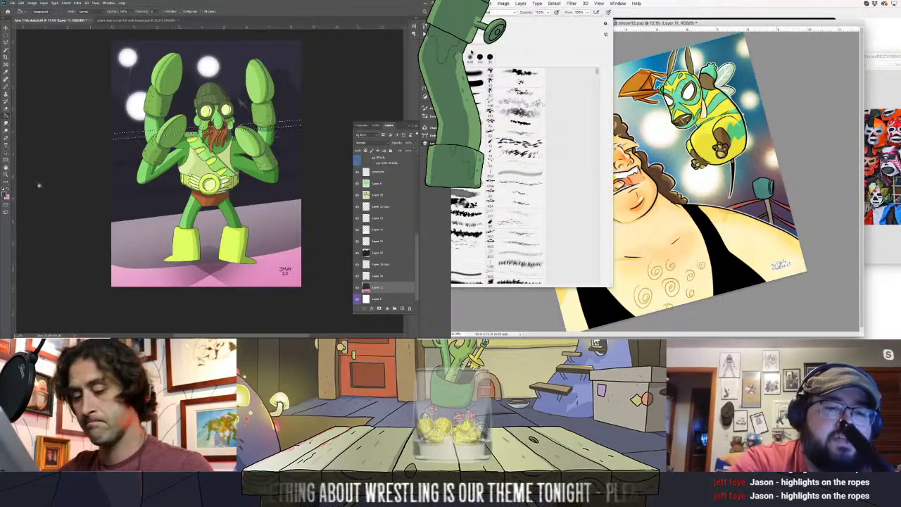
{"action": "key", "text": "alt+shift+c"}
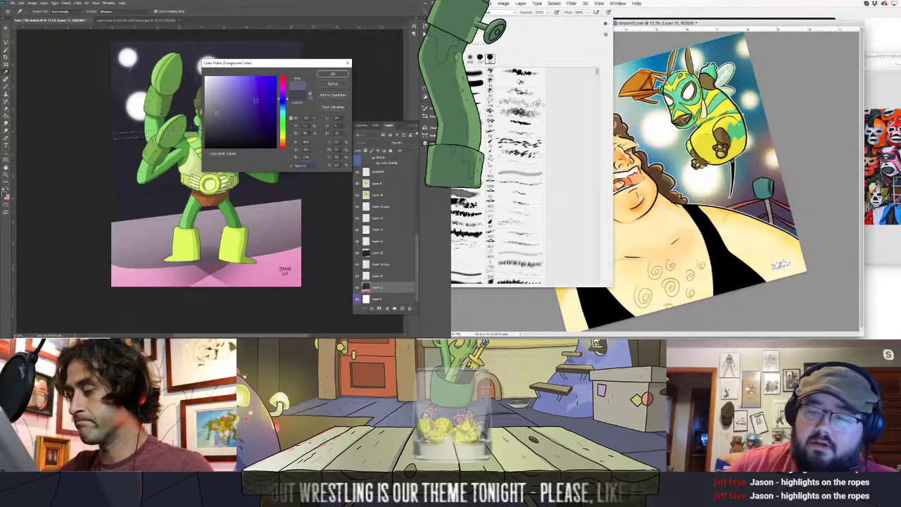
{"action": "left_click", "coordinate": [325, 75]}
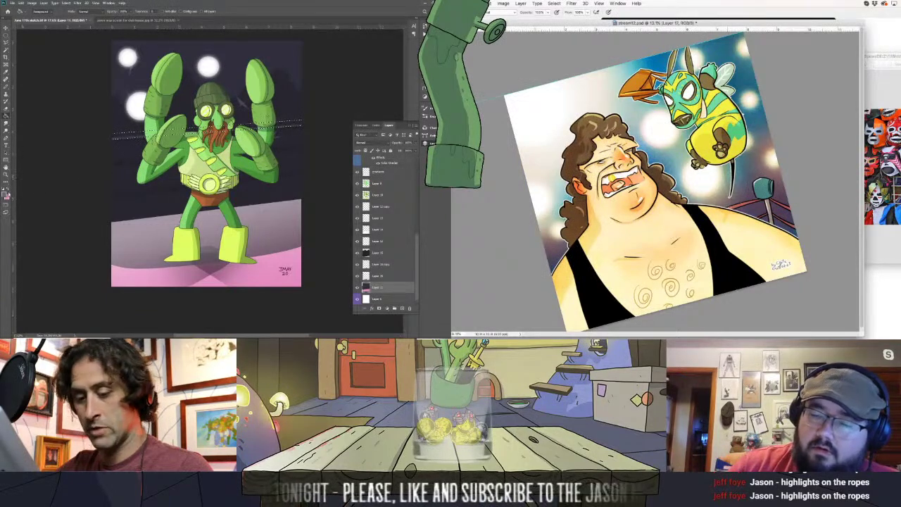
{"action": "left_click", "coordinate": [6, 195]}
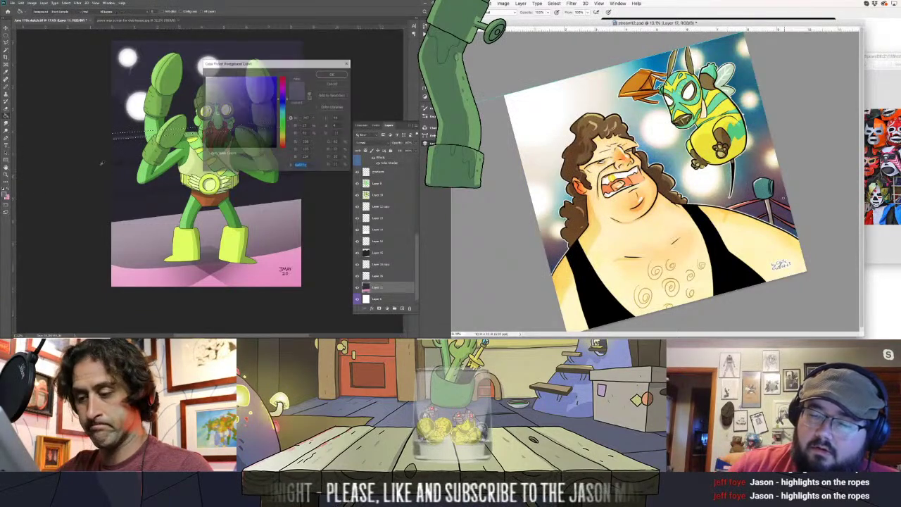
{"action": "left_click", "coordinate": [333, 75]}
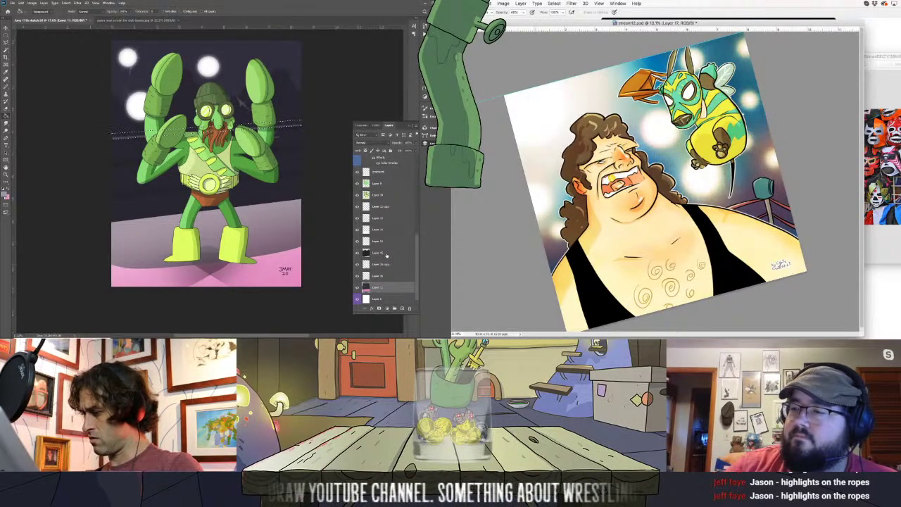
{"action": "left_click", "coordinate": [357, 252]}
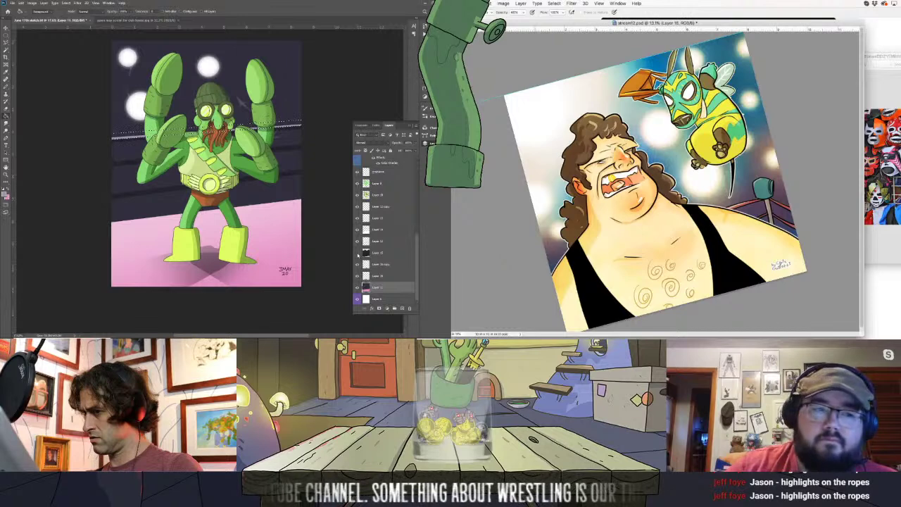
{"action": "left_click", "coordinate": [358, 253]}
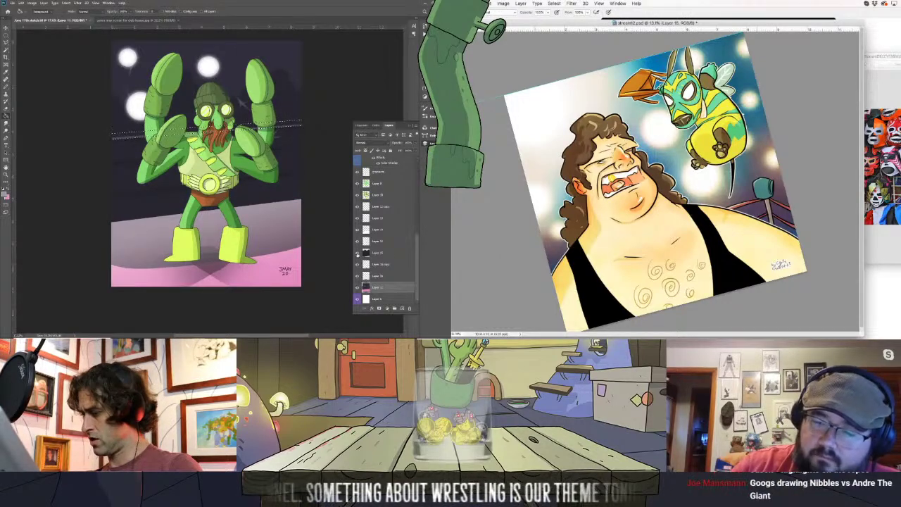
{"action": "key", "text": "w"}
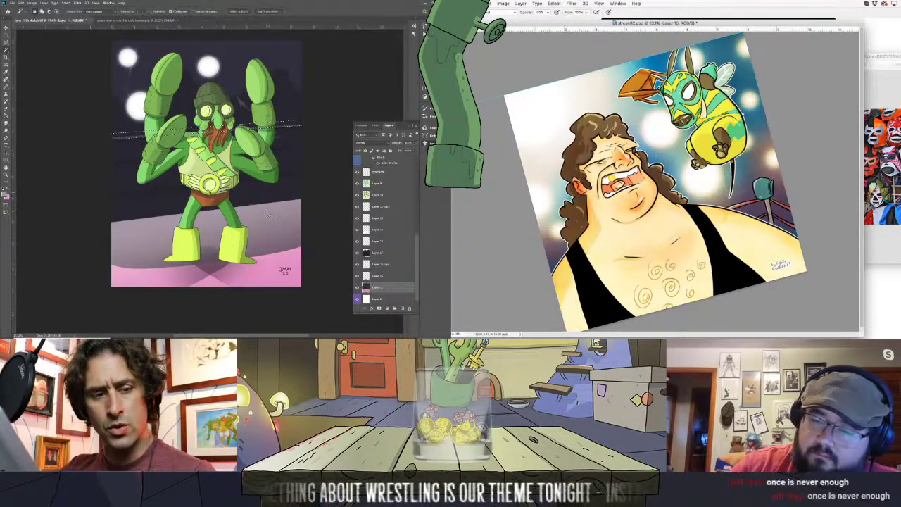
{"action": "mouse_move", "coordinate": [303, 127]}
{"action": "left_mouse_down"}
{"action": "mouse_move", "coordinate": [139, 141]}
{"action": "mouse_move", "coordinate": [303, 172]}
{"action": "left_mouse_up"}
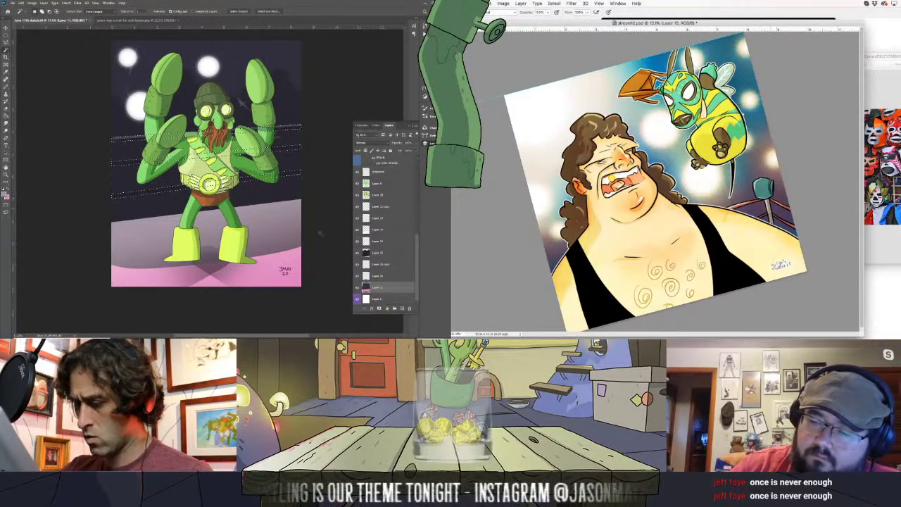
{"action": "left_click", "coordinate": [388, 255]}
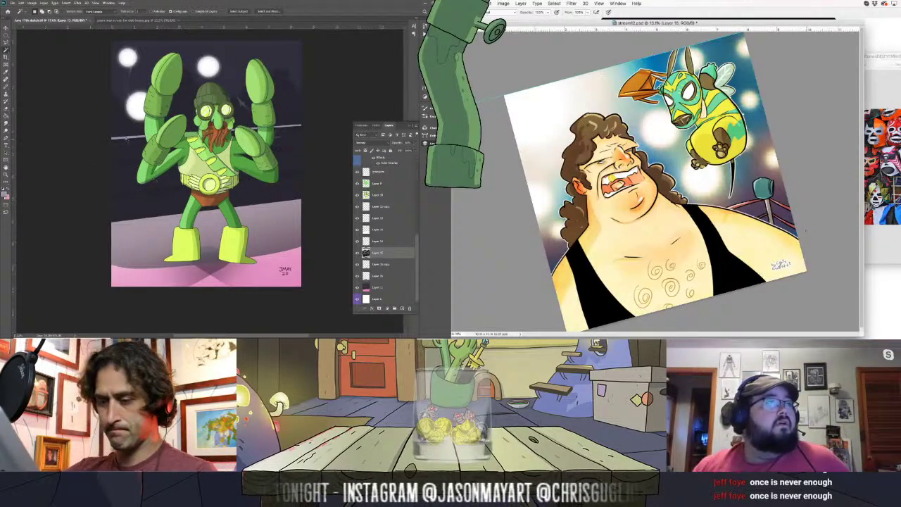
{"action": "key", "text": "b"}
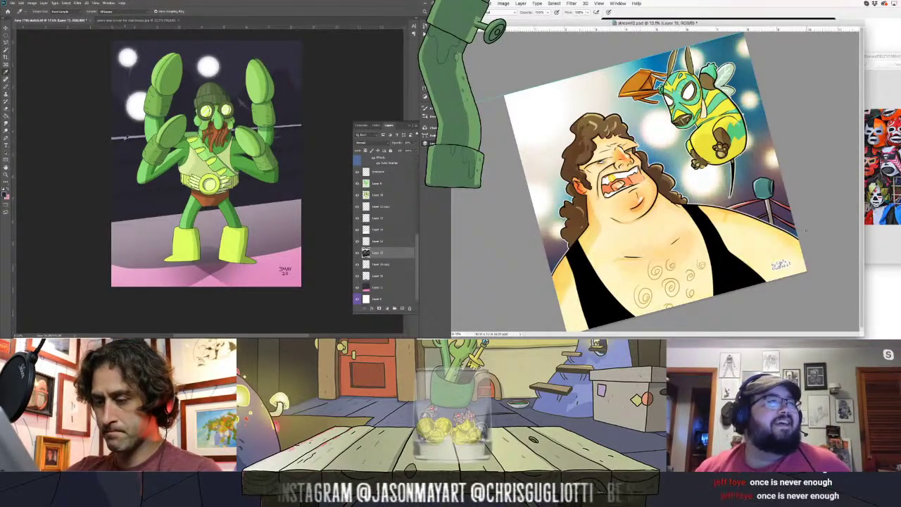
{"action": "left_click", "coordinate": [5, 193]}
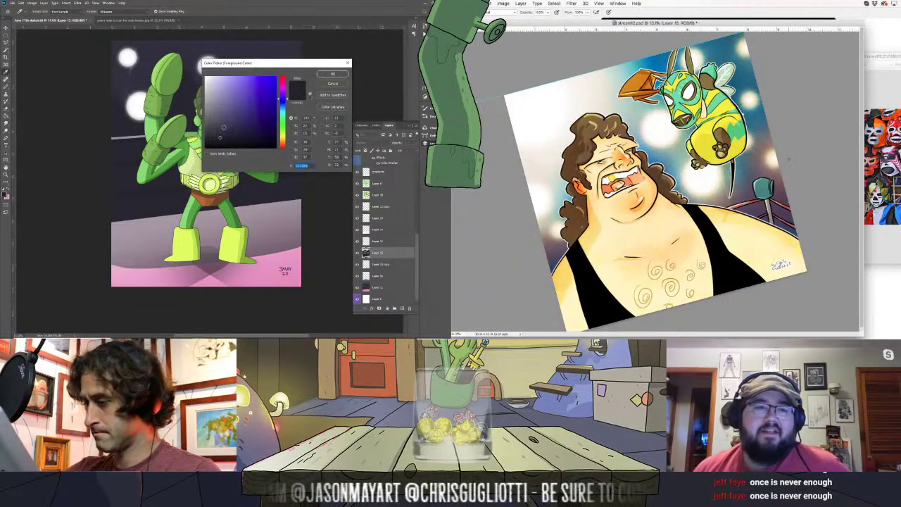
{"action": "left_click", "coordinate": [341, 75]}
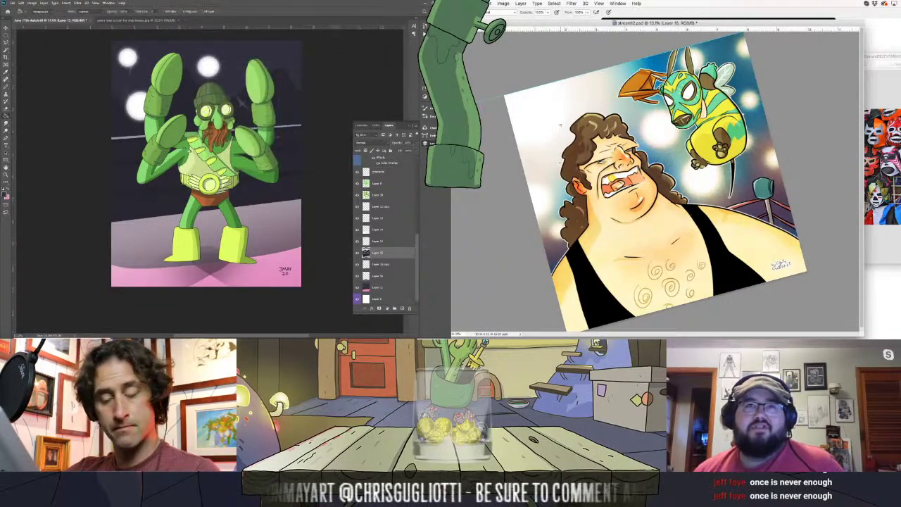
{"action": "key", "text": "alt+BackSpace"}
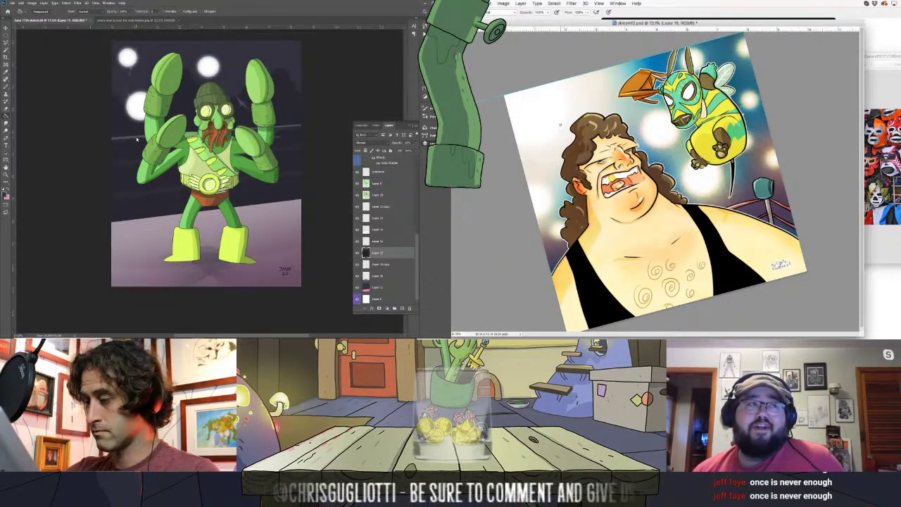
{"action": "key", "text": "ctrl+z"}
{"action": "key", "text": "ctrl+shift+z"}
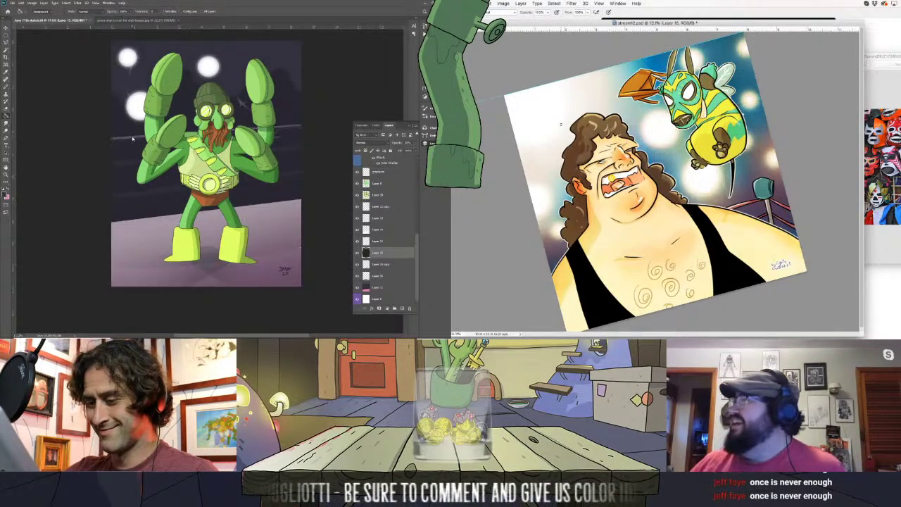
{"action": "key", "text": "ctrl+z"}
{"action": "key", "text": "ctrl+z"}
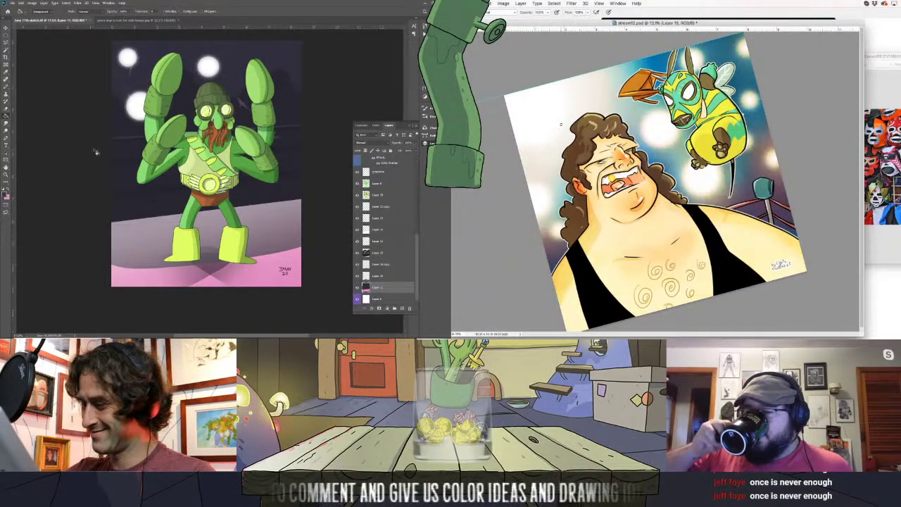
Select the ring-rope bands with the Magic Wand on another layer, then deselect
{"action": "left_click", "coordinate": [5, 190]}
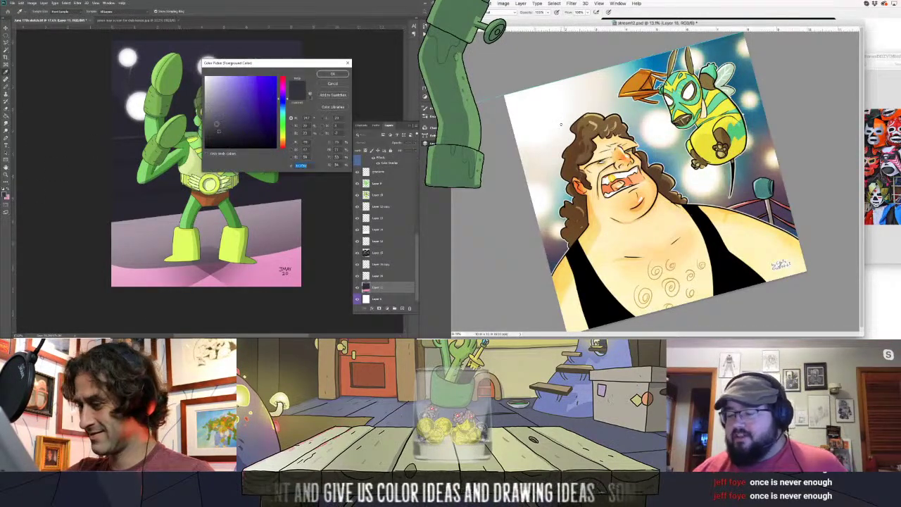
{"action": "left_click", "coordinate": [331, 83]}
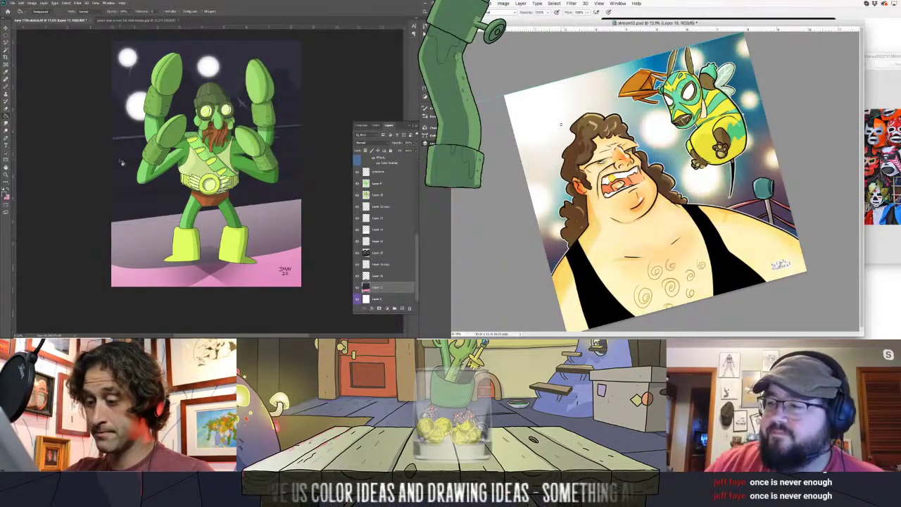
{"action": "key", "text": "i"}
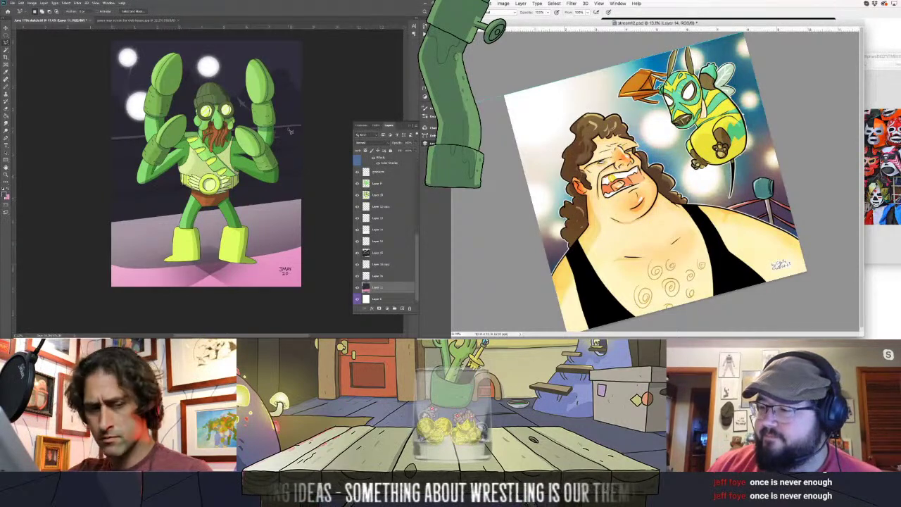
{"action": "key", "text": "w"}
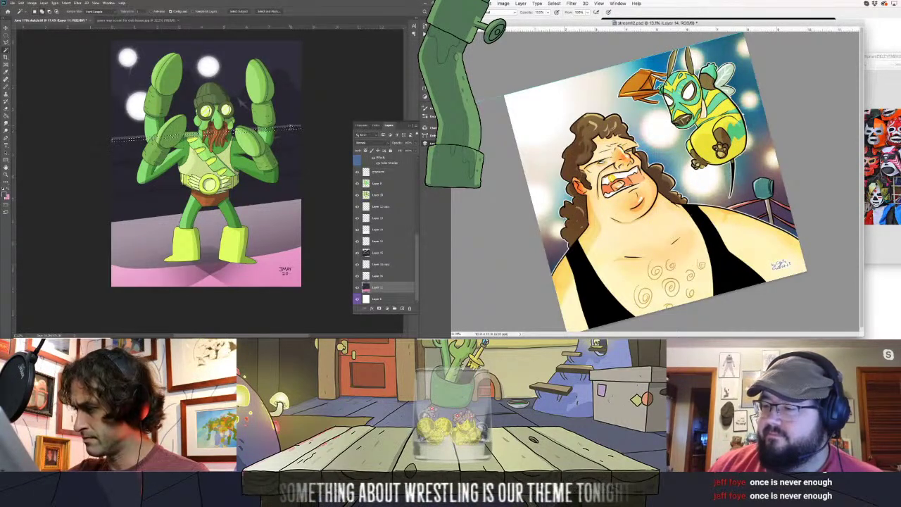
{"action": "left_click_drag", "start_coordinate": [290, 129], "coordinate": [289, 173]}
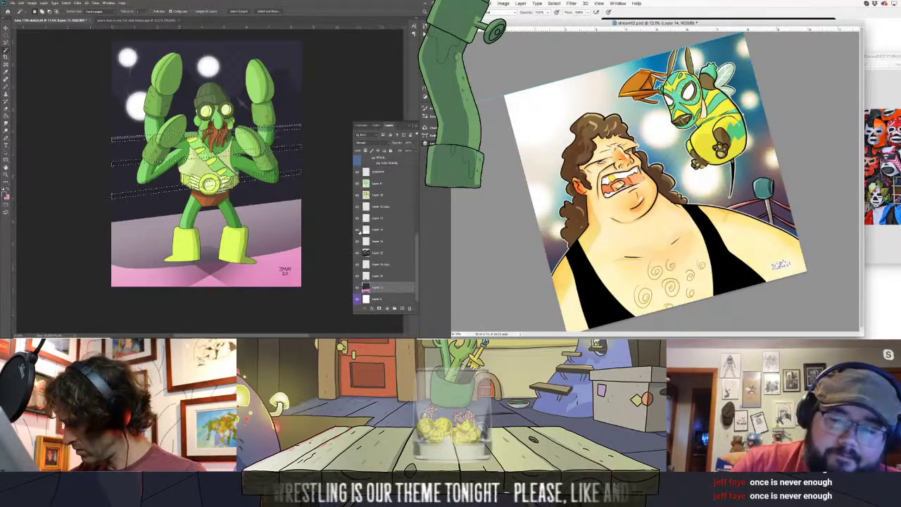
{"action": "left_click", "coordinate": [366, 219]}
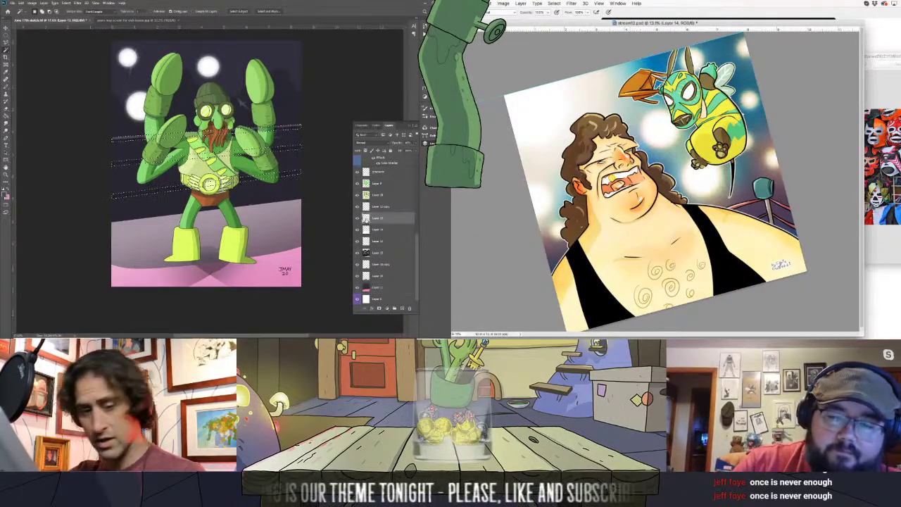
{"action": "key", "text": "ctrl+d"}
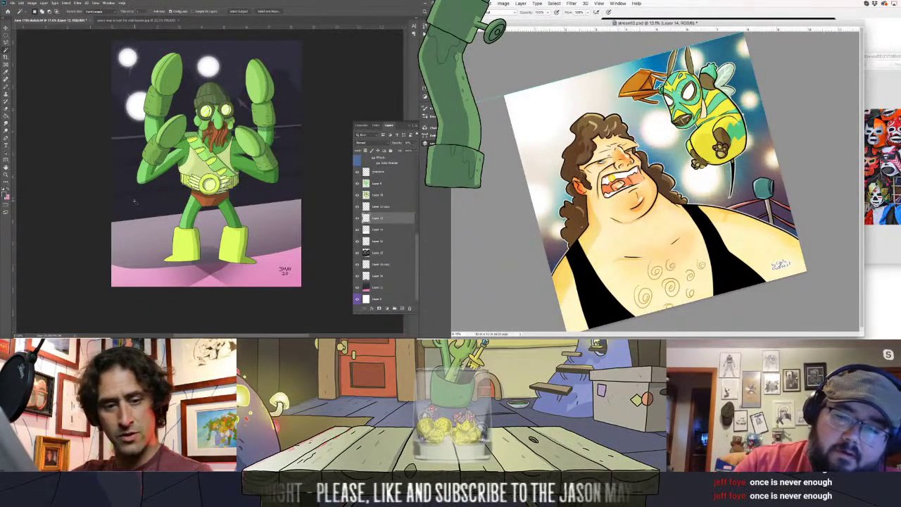
Outline a straight-edged rope band across the canvas on the rope layer, then deselect
{"action": "key", "text": "l"}
{"action": "left_click", "coordinate": [108, 165]}
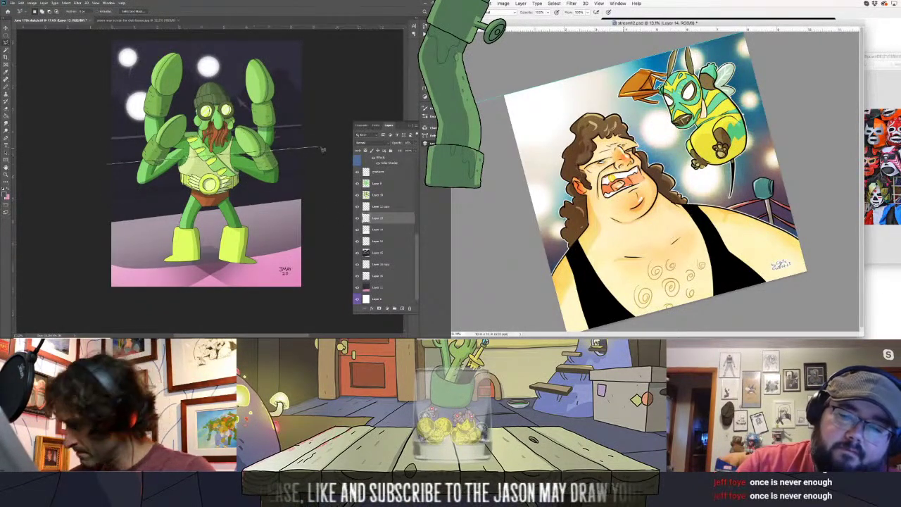
{"action": "left_click", "coordinate": [321, 148]}
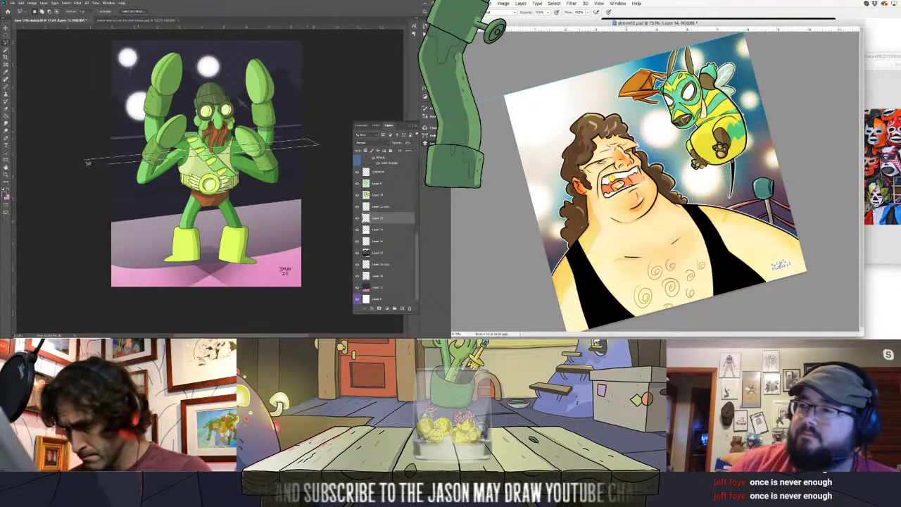
{"action": "key", "text": "v"}
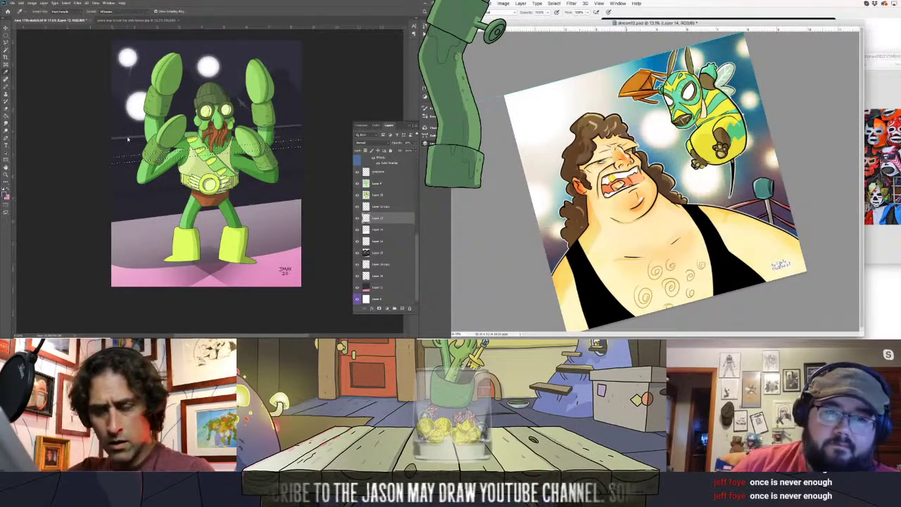
{"action": "left_click", "coordinate": [389, 287]}
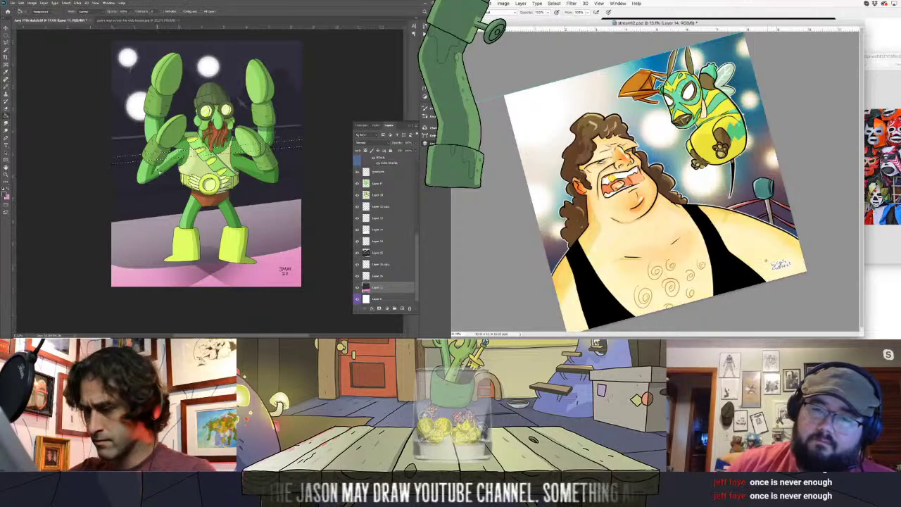
{"action": "key", "text": "ctrl+d"}
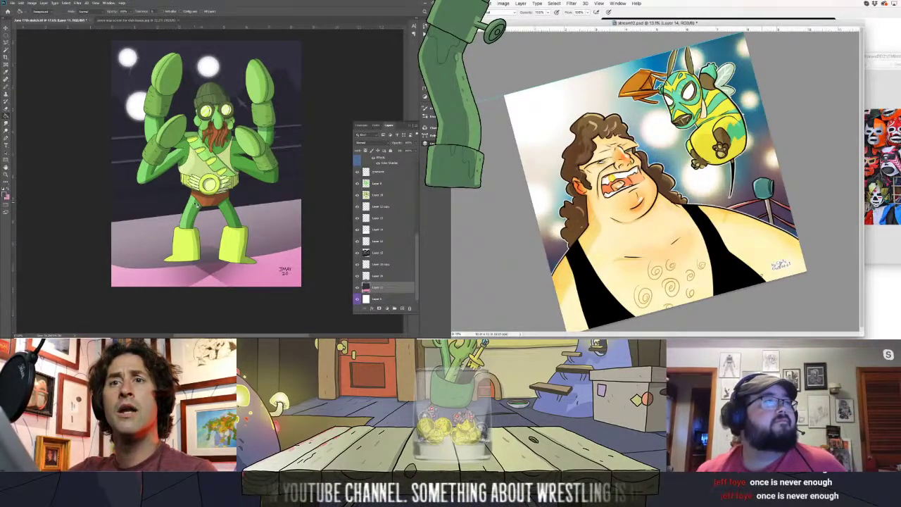
{"action": "key", "text": "l"}
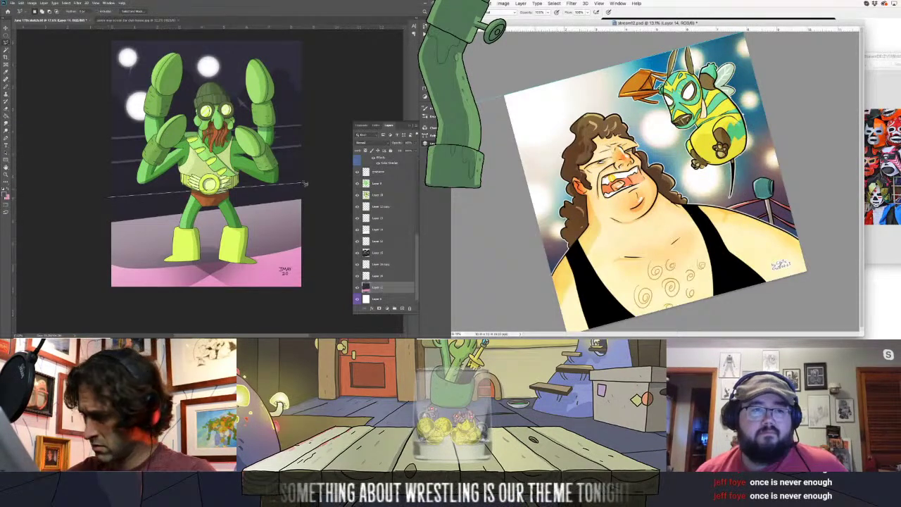
Save the luchador file with its new ring ropes
{"action": "left_click", "coordinate": [479, 2]}
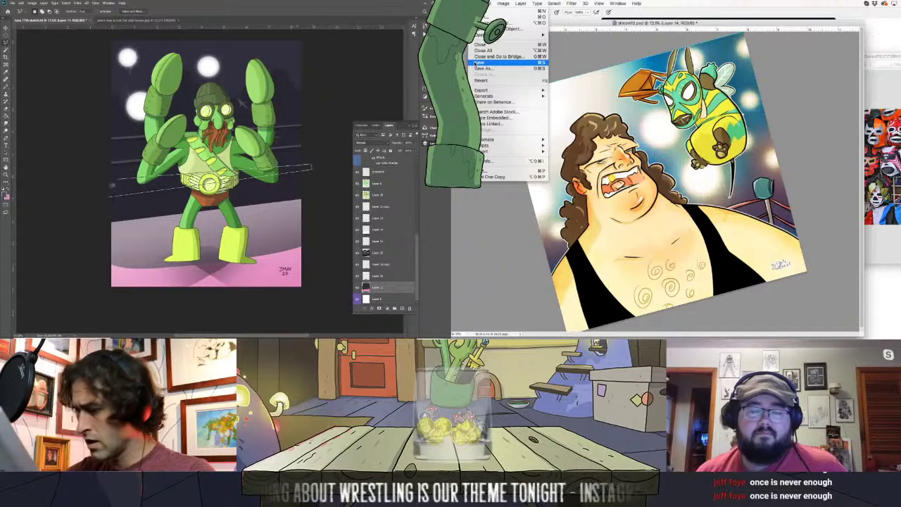
{"action": "left_click", "coordinate": [475, 62]}
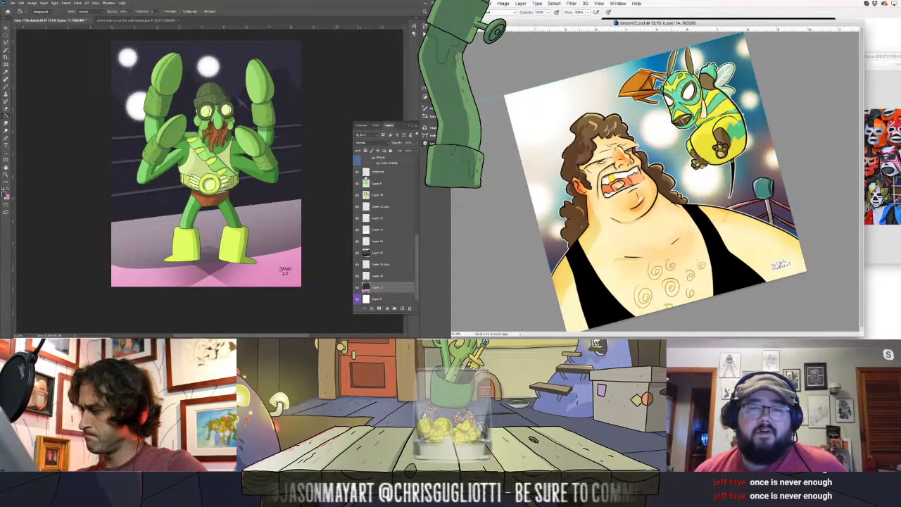
{"action": "left_click_drag", "start_coordinate": [418, 241], "coordinate": [419, 169]}
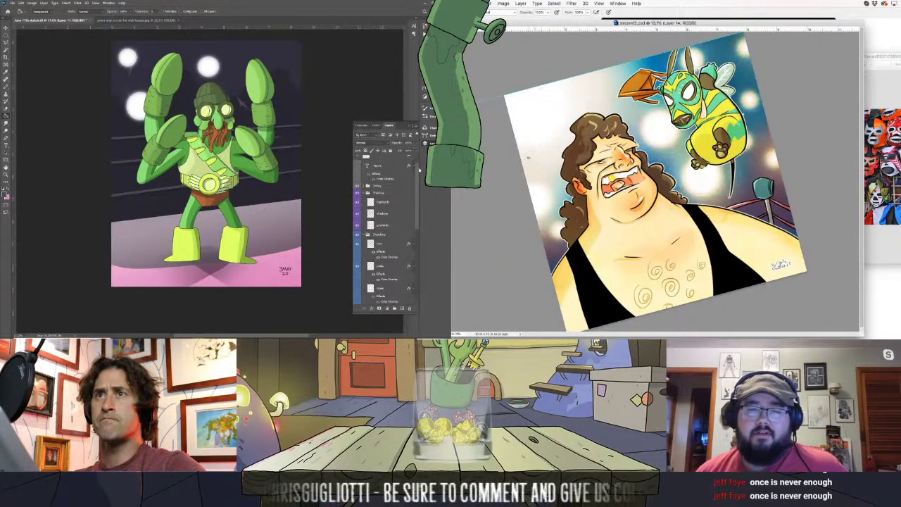
Activate the Highlights layer and choose the Brush from its tool group
{"action": "left_click", "coordinate": [384, 202]}
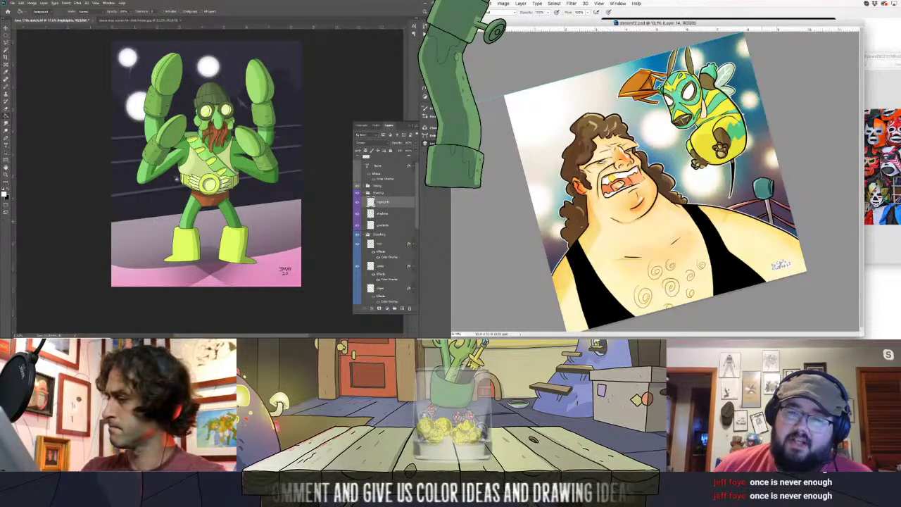
{"action": "key", "text": "l"}
{"action": "scroll", "coordinate": [160, 91], "scroll_direction": "up", "scroll_amount": 5}
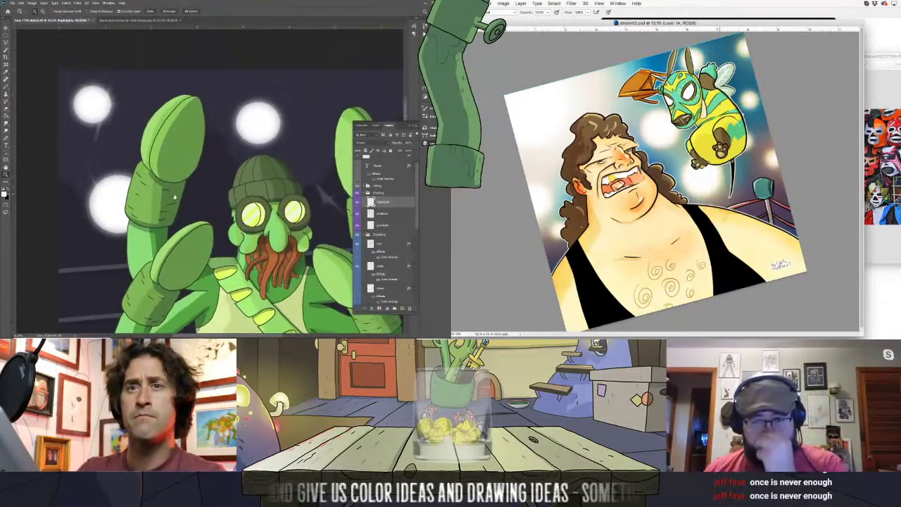
{"action": "key", "text": "b"}
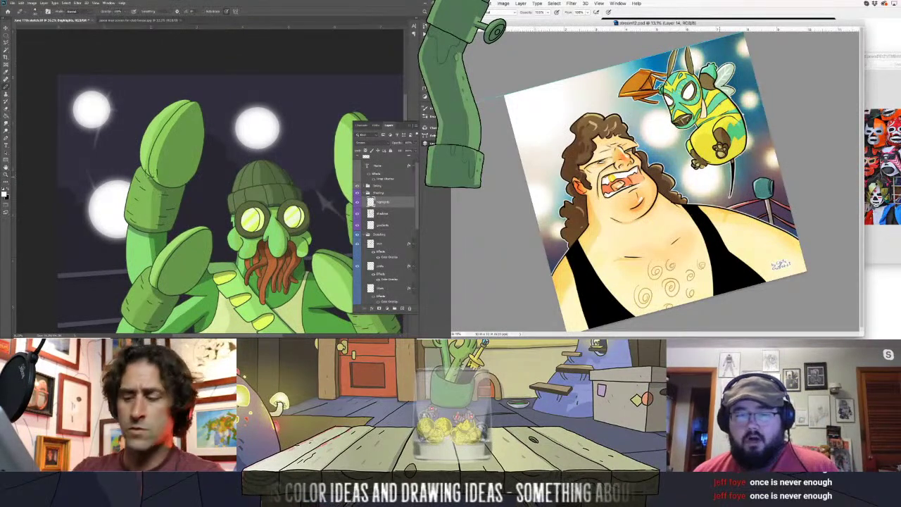
{"action": "right_click", "coordinate": [6, 87]}
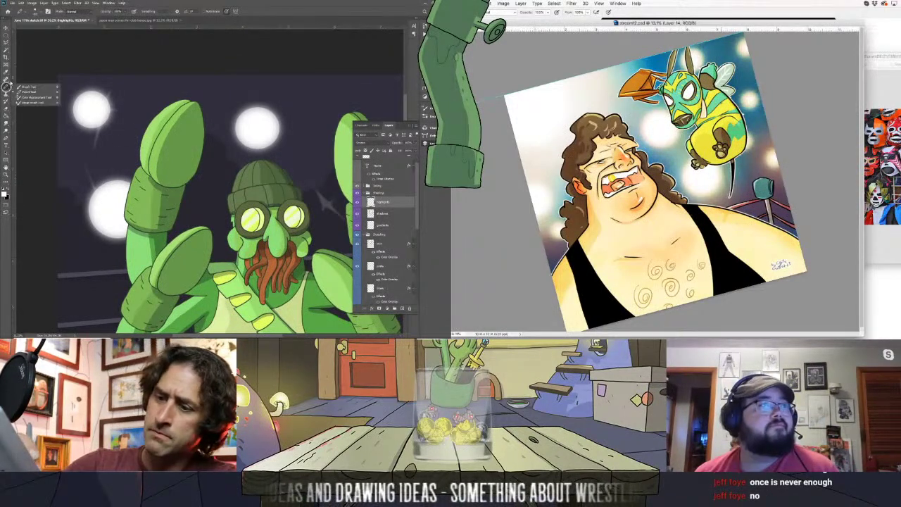
{"action": "left_click", "coordinate": [28, 87]}
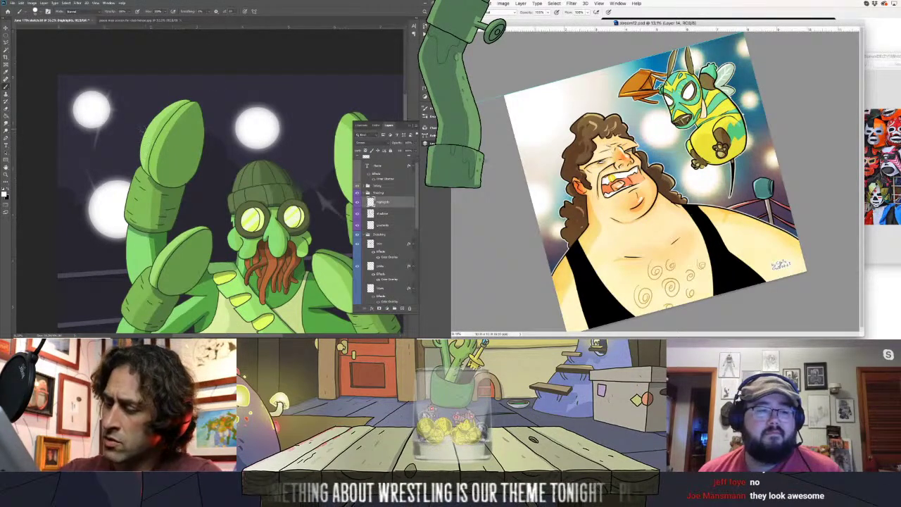
Zoom into the green cactus arms and reselect the Highlights layer for painting
{"action": "key", "text": "z"}
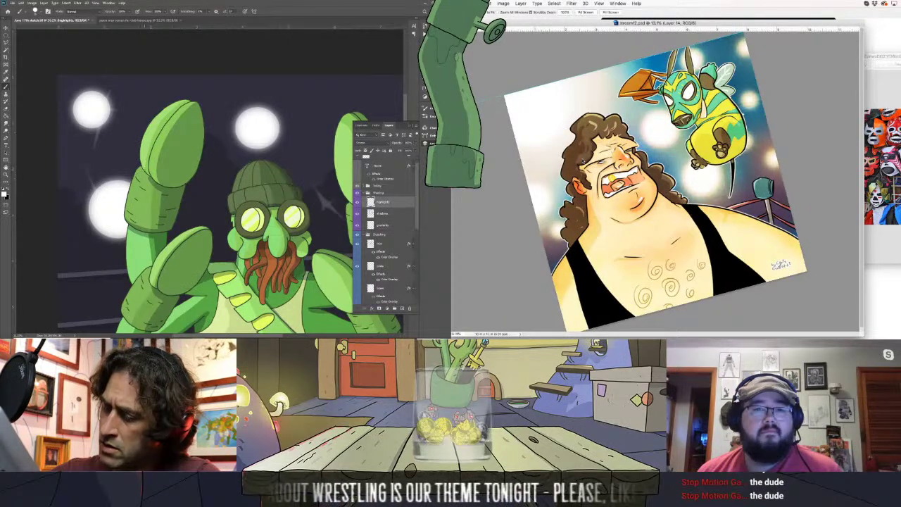
{"action": "left_click", "coordinate": [697, 162]}
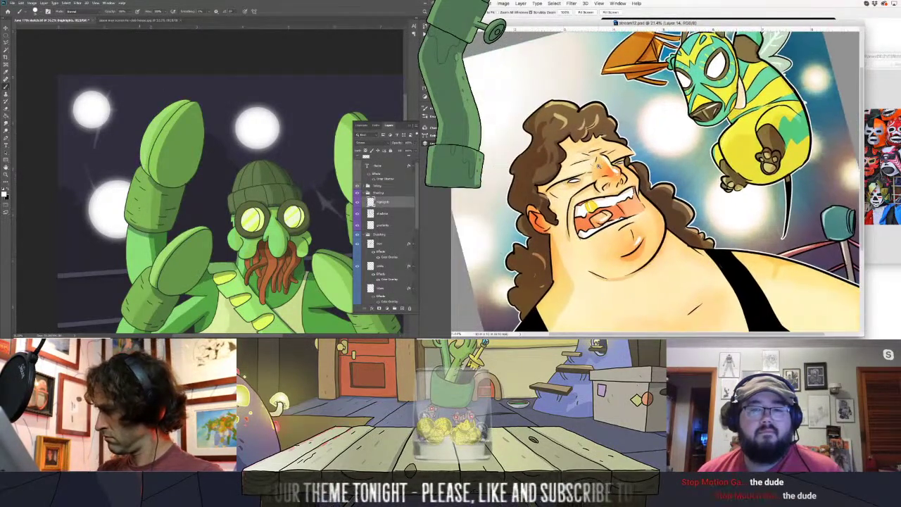
{"action": "mouse_move", "coordinate": [542, 162]}
{"action": "left_mouse_down"}
{"action": "mouse_move", "coordinate": [598, 167]}
{"action": "mouse_move", "coordinate": [598, 157]}
{"action": "left_mouse_up"}
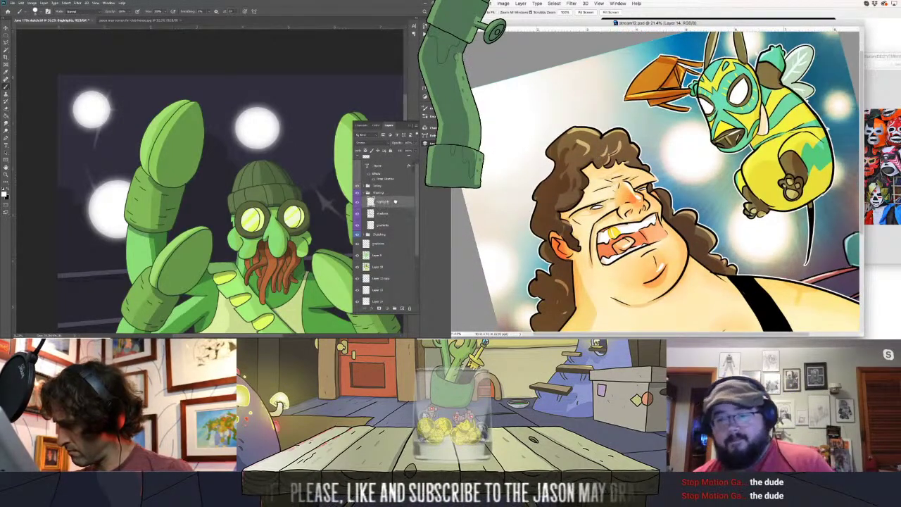
{"action": "key", "text": "ctrl+shift+alt+n"}
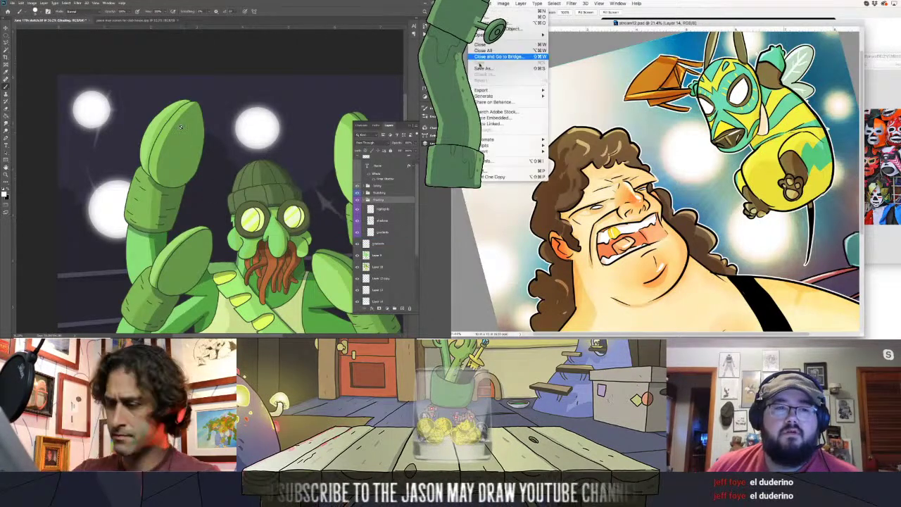
{"action": "left_click", "coordinate": [380, 208]}
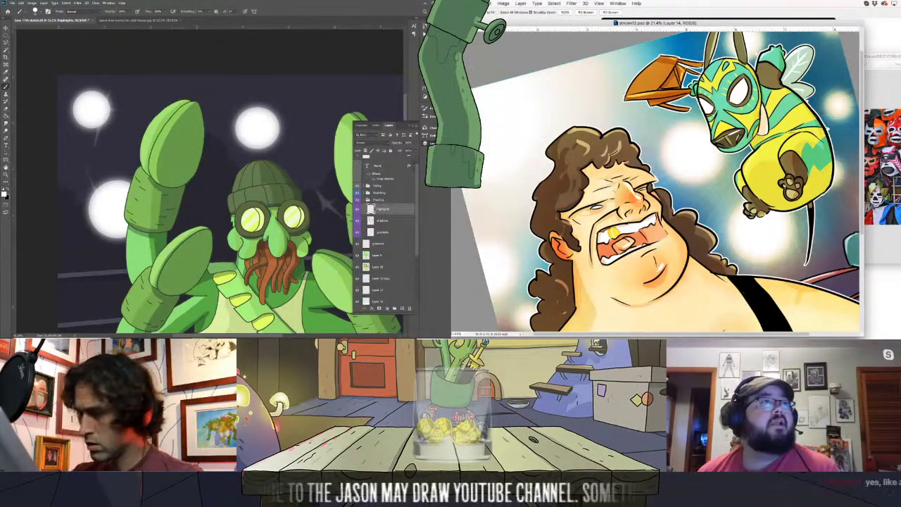
{"action": "key", "text": "z"}
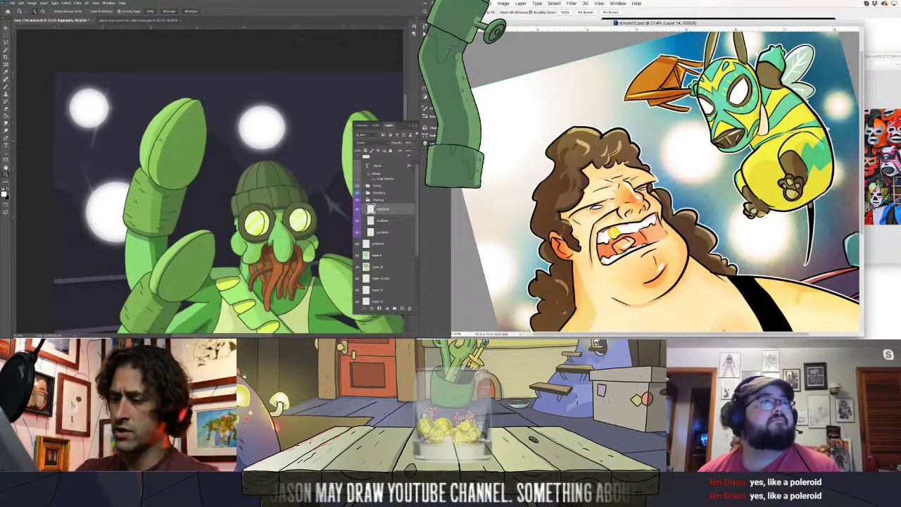
{"action": "left_click_drag", "start_coordinate": [144, 183], "coordinate": [178, 183]}
{"action": "key", "text": "b"}
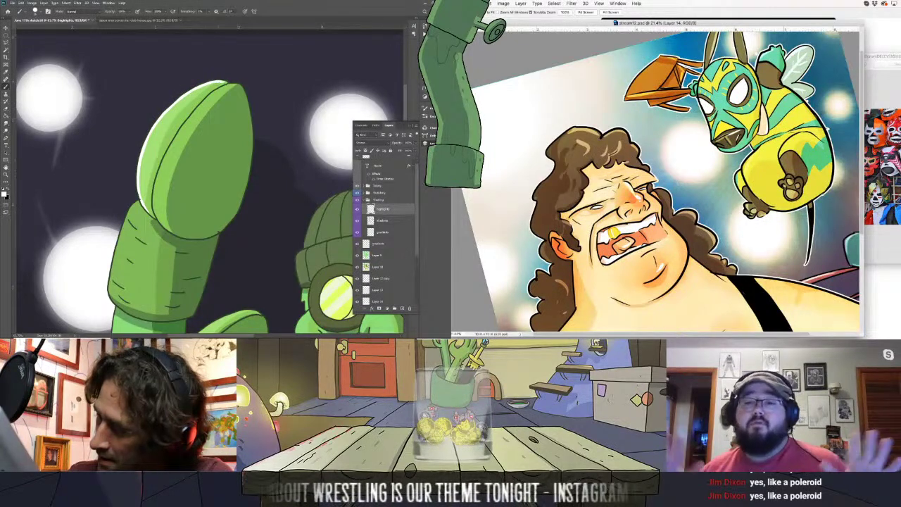
{"action": "key", "text": "ctrl+plus"}
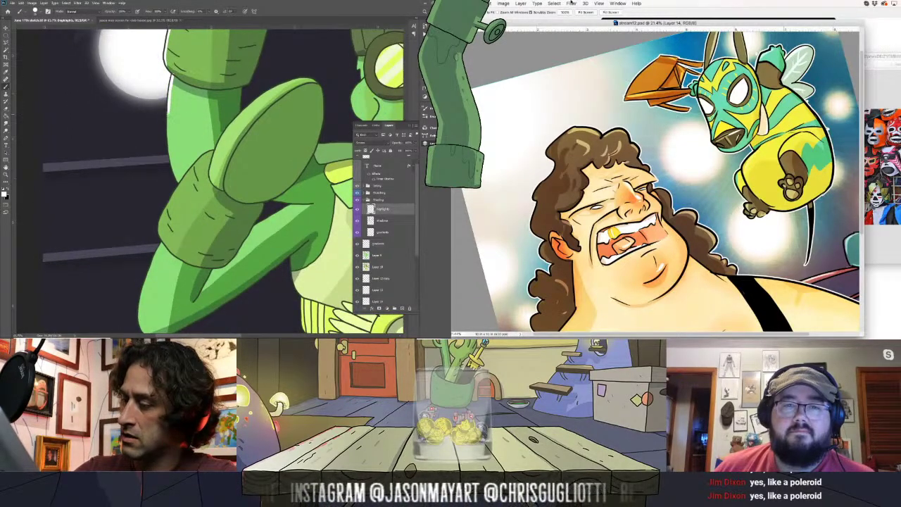
Zoom out and save the wrestling piece as JPEG stream12.jpg on the Desktop
{"action": "left_click", "coordinate": [598, 3]}
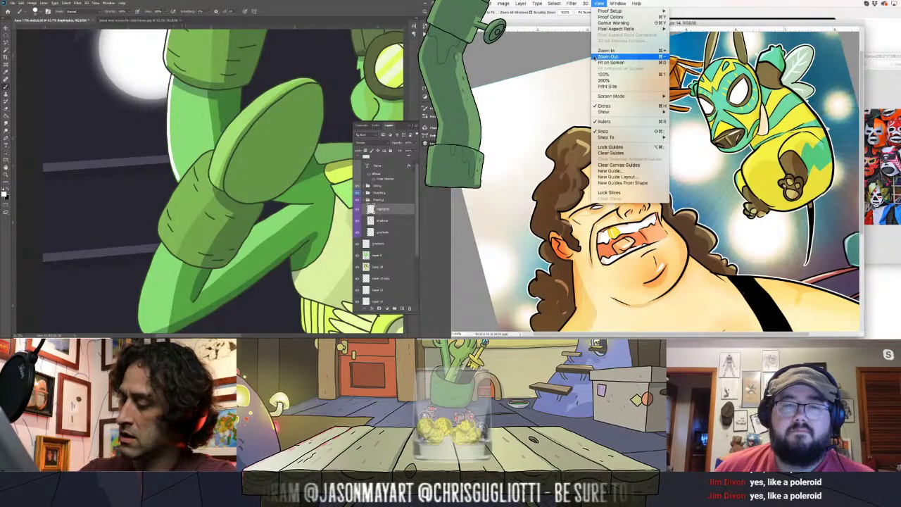
{"action": "left_click", "coordinate": [607, 57]}
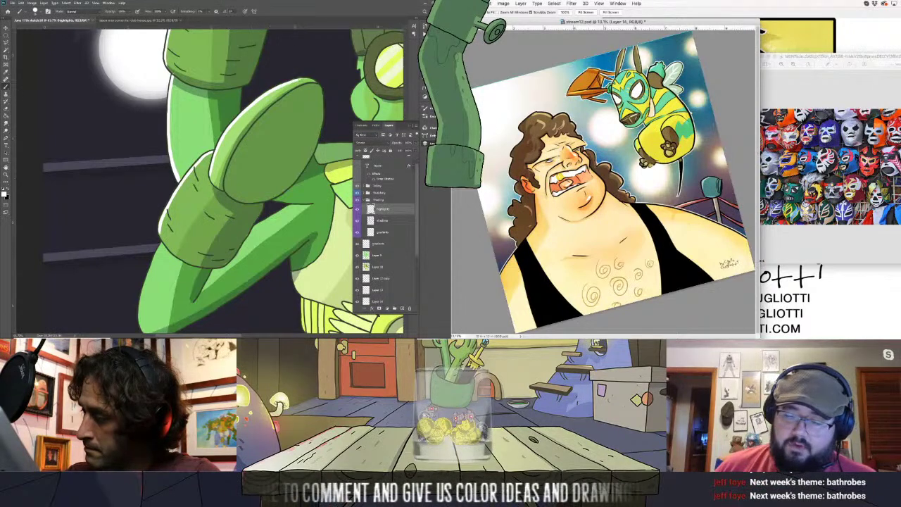
{"action": "scroll", "coordinate": [212, 176], "scroll_direction": "down", "scroll_amount": 5}
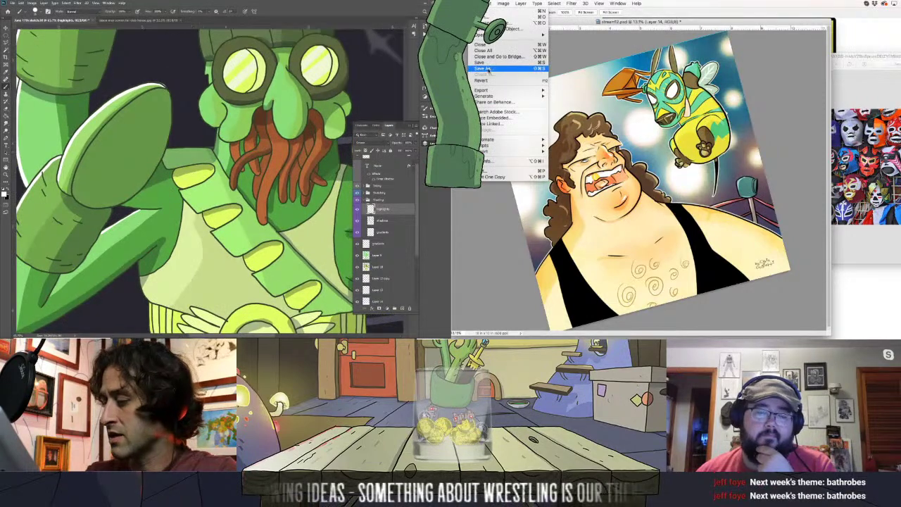
{"action": "left_click", "coordinate": [489, 68]}
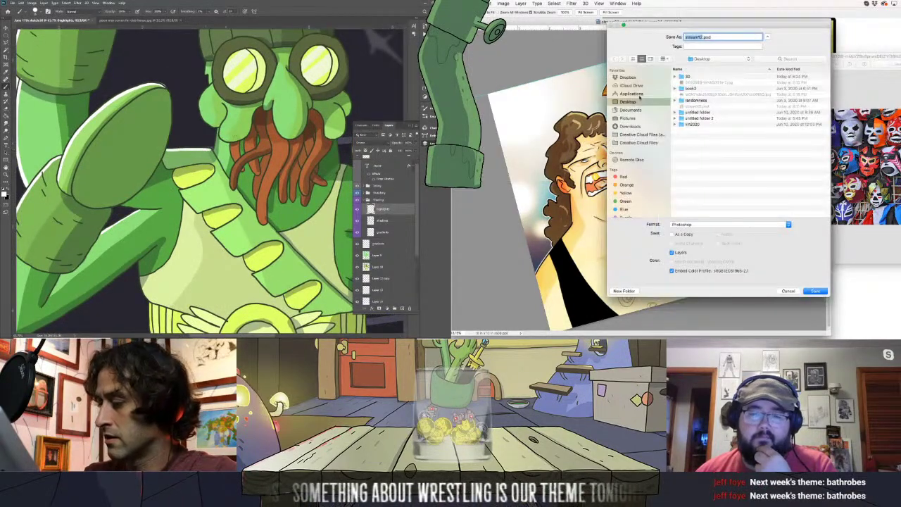
{"action": "left_click", "coordinate": [729, 224]}
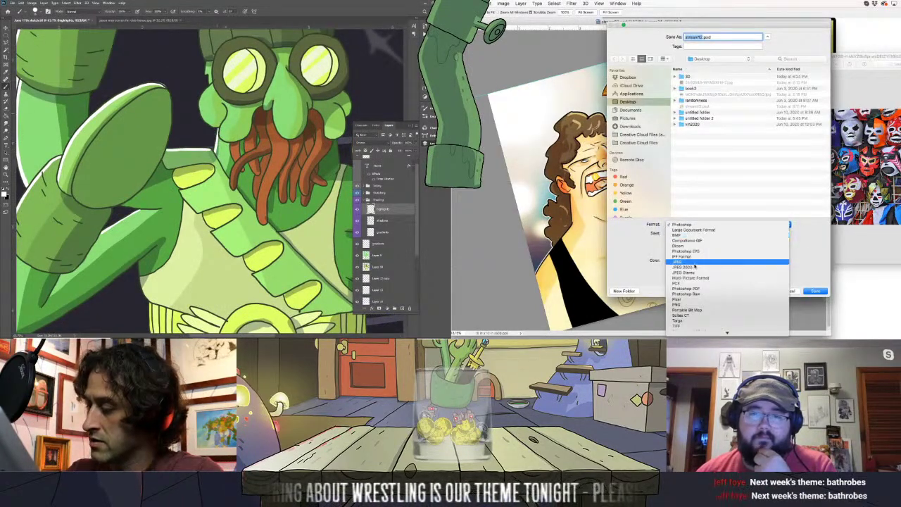
{"action": "left_click", "coordinate": [768, 265]}
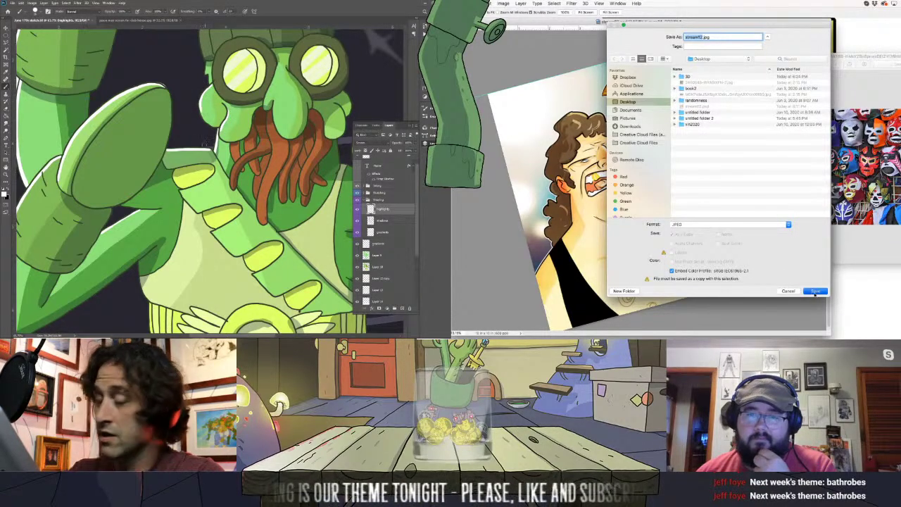
{"action": "left_click", "coordinate": [815, 291]}
{"action": "left_click", "coordinate": [756, 127]}
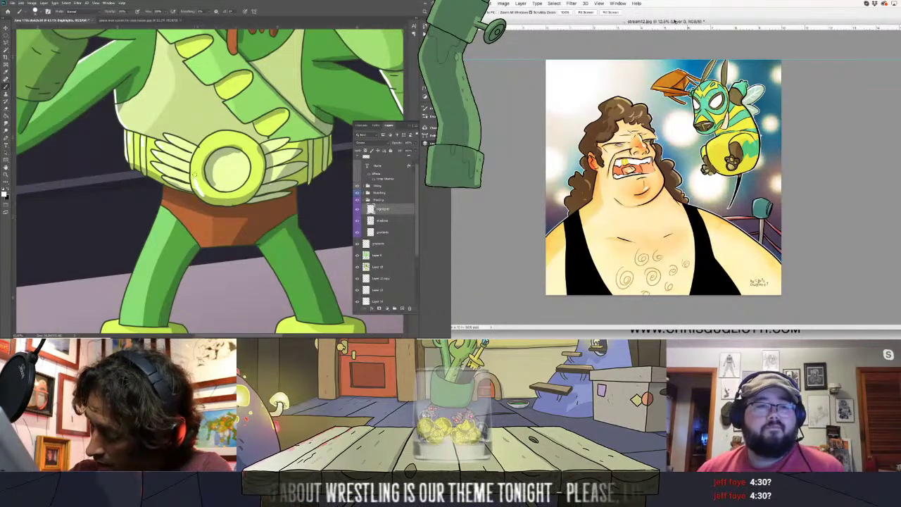
Enlarge the canvas to 15 × 15 inches via Image > Canvas Size
{"action": "left_click", "coordinate": [504, 3]}
{"action": "mouse_move", "coordinate": [516, 21]}
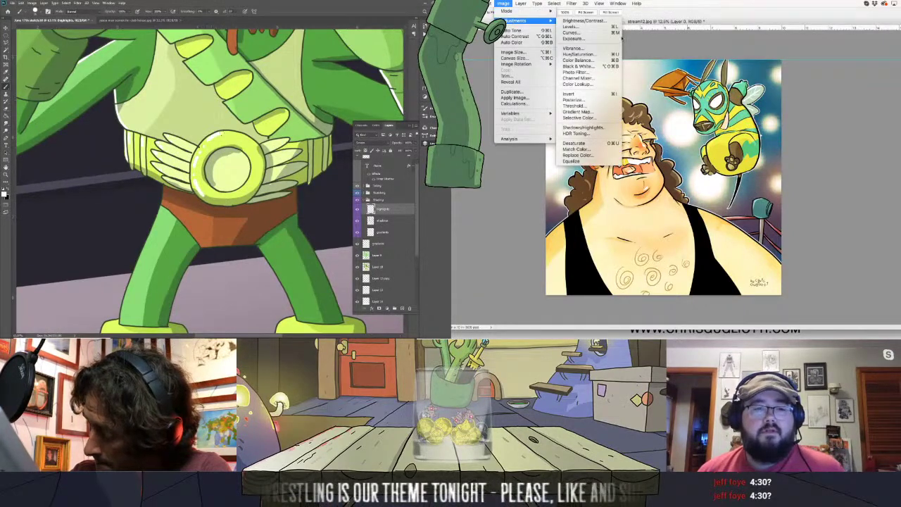
{"action": "left_click", "coordinate": [514, 58]}
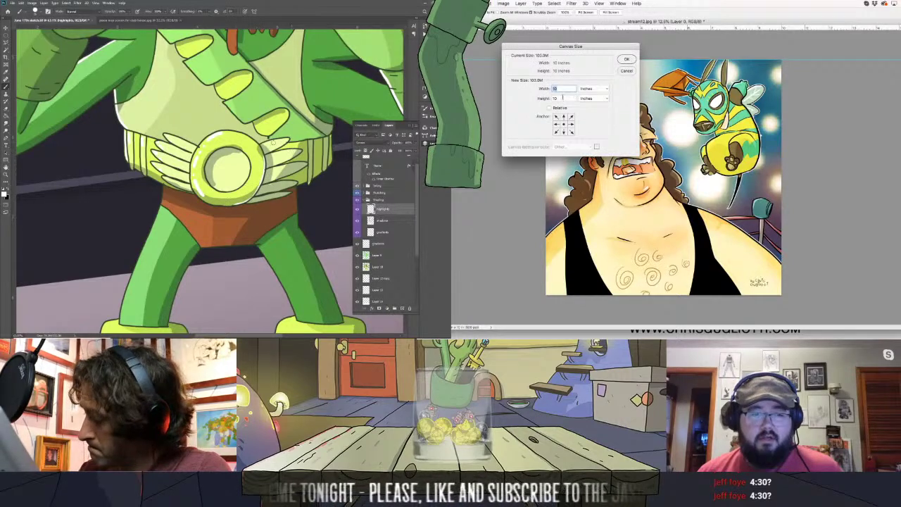
{"action": "key", "text": "Tab"}
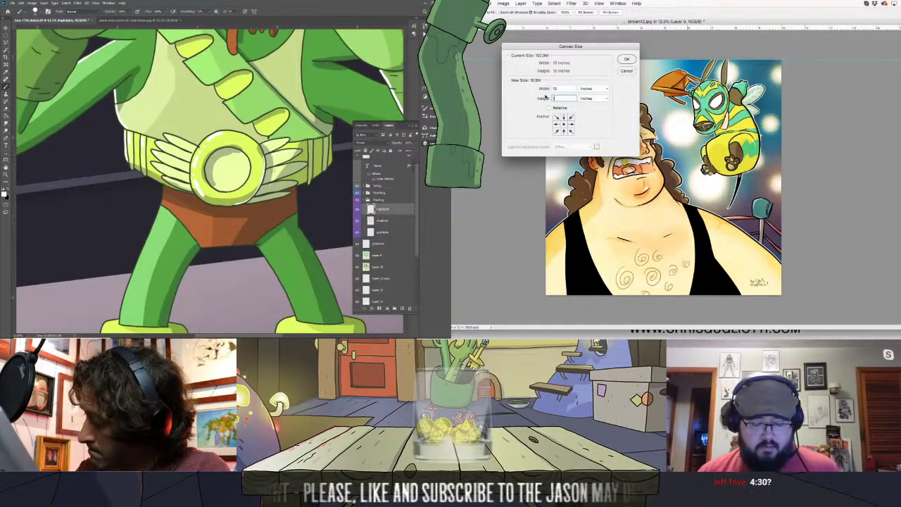
{"action": "type", "text": "15"}
{"action": "key", "text": "Tab"}
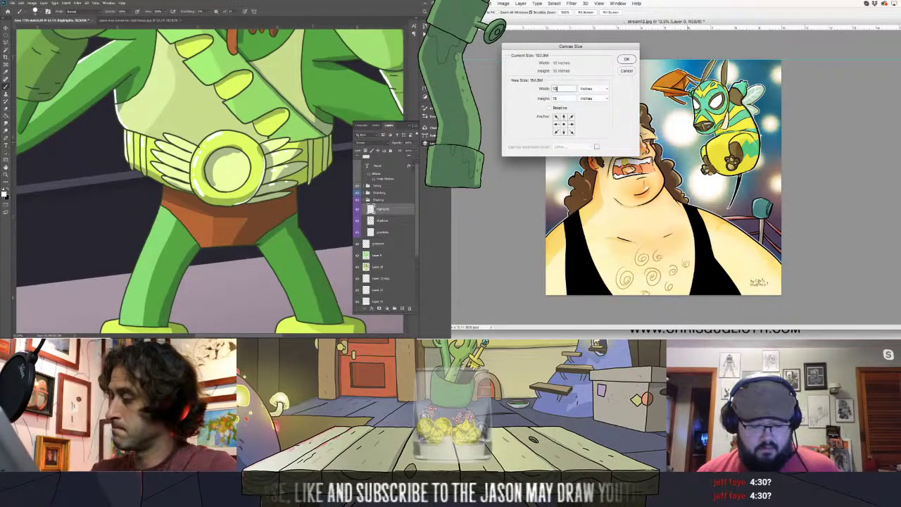
{"action": "key", "text": "Tab"}
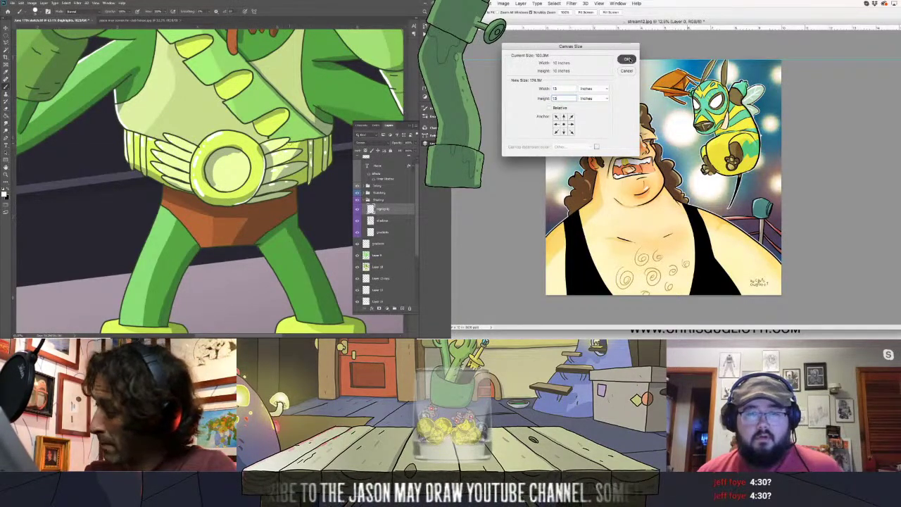
{"action": "left_click", "coordinate": [628, 59]}
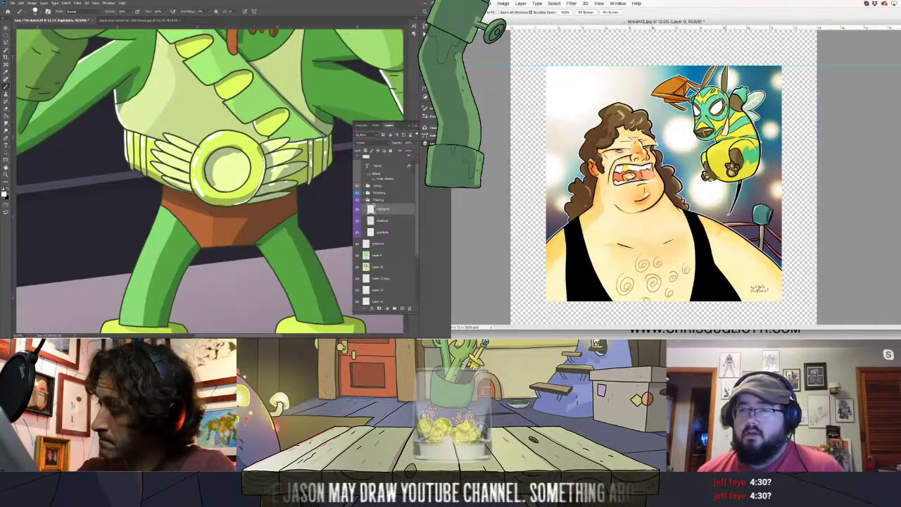
Fill the transparent border black on a new layer and clear the guides
{"action": "key", "text": "ctrl+r"}
{"action": "key", "text": "ctrl+shift+alt+n"}
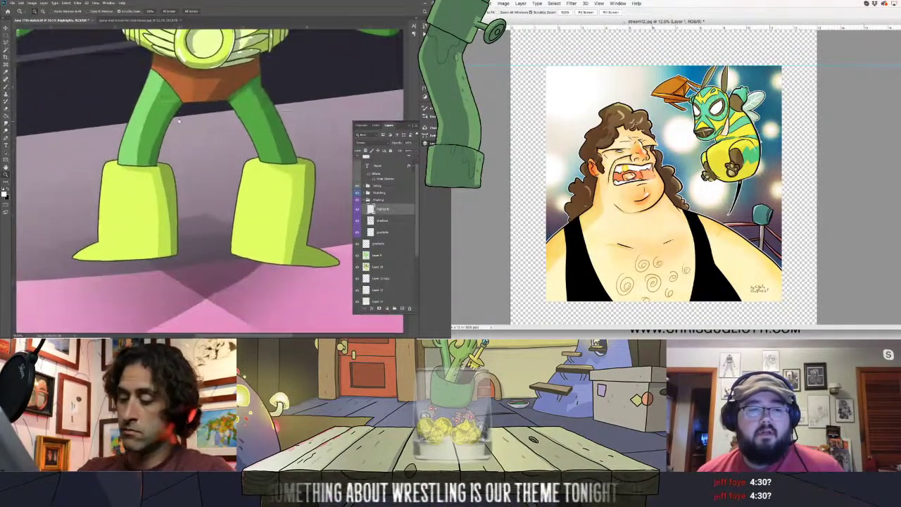
{"action": "key", "text": "g"}
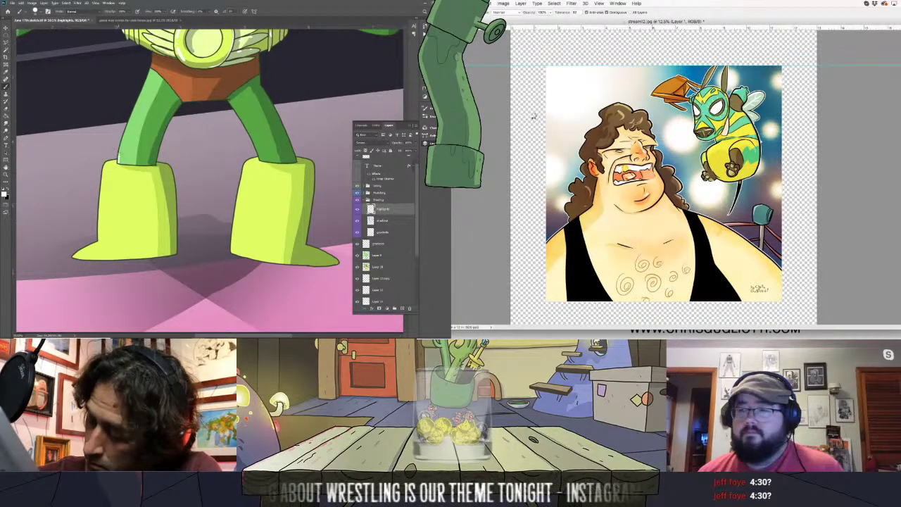
{"action": "left_click", "coordinate": [533, 118]}
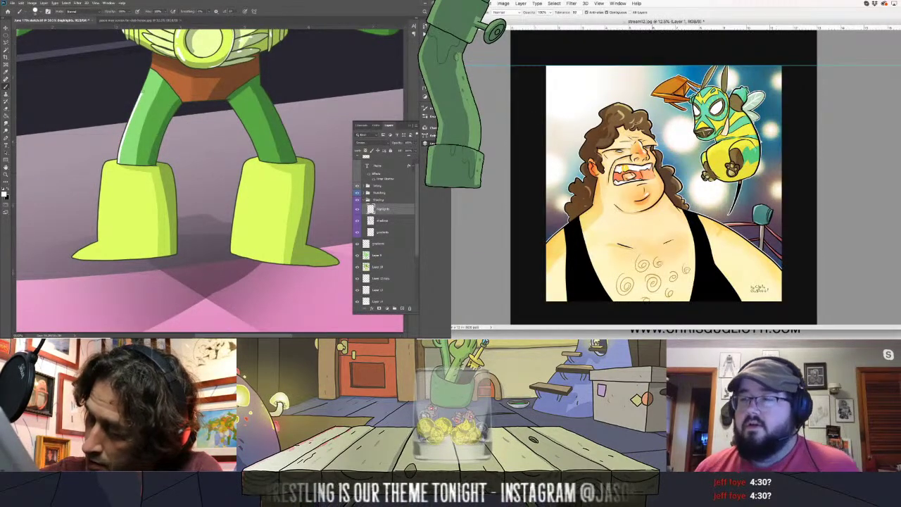
{"action": "left_click", "coordinate": [599, 3]}
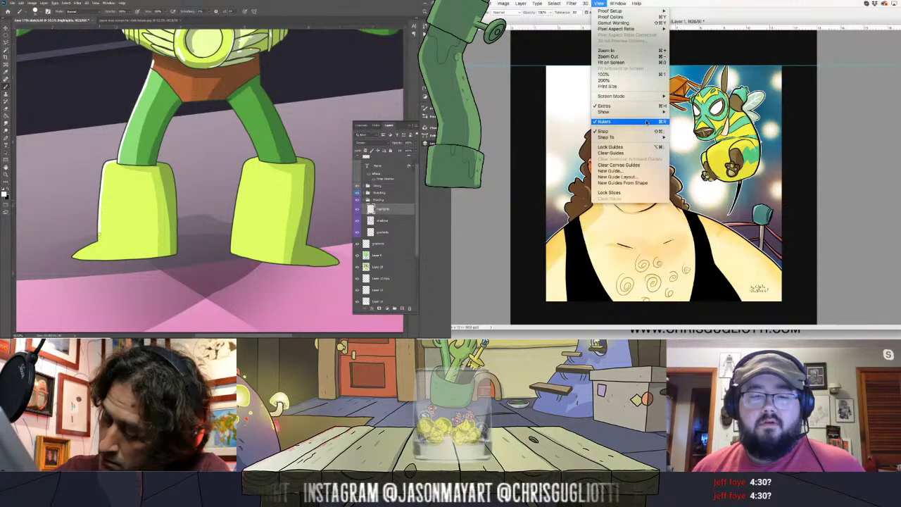
{"action": "left_click", "coordinate": [618, 152]}
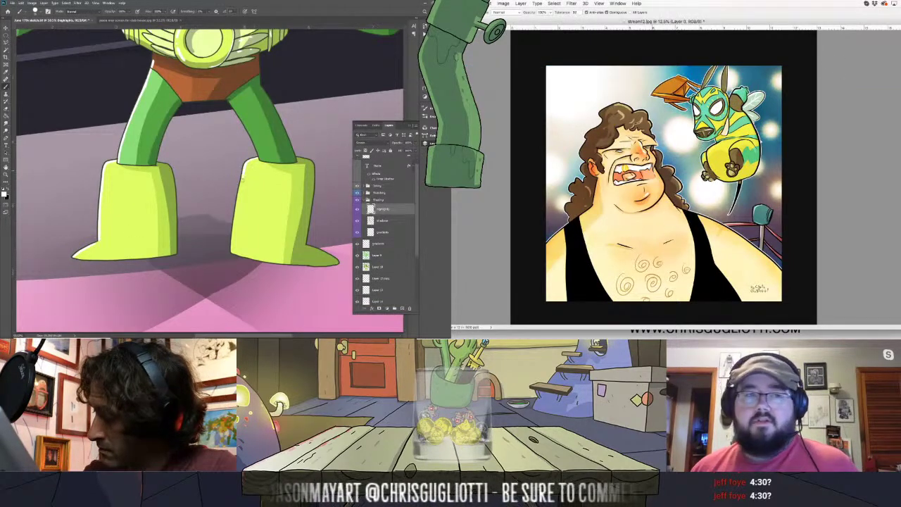
Scale the wrestling image down inside the black frame
{"action": "left_click", "coordinate": [490, 2]}
{"action": "mouse_move", "coordinate": [498, 143]}
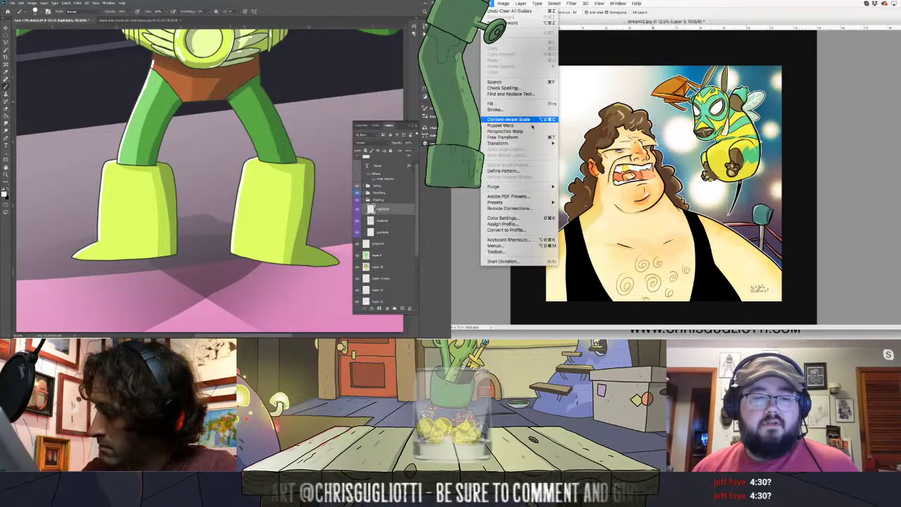
{"action": "left_click", "coordinate": [585, 155]}
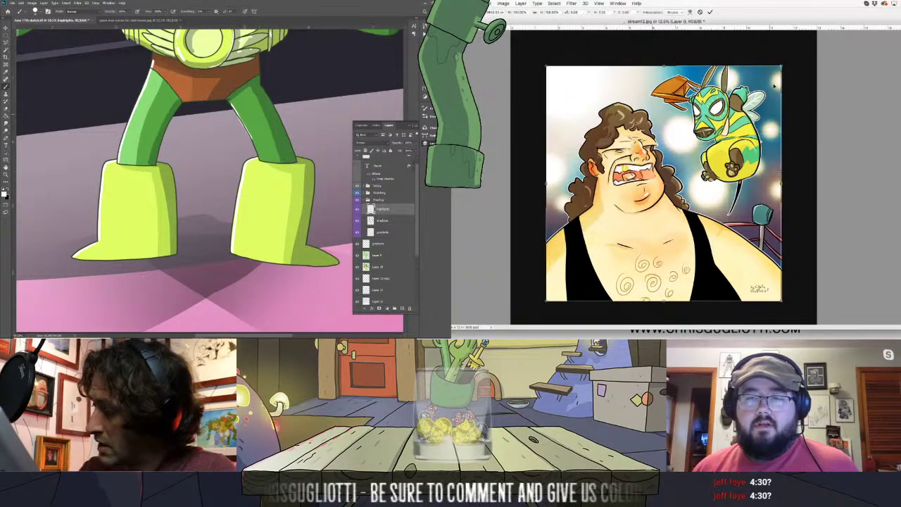
{"action": "left_click_drag", "start_coordinate": [782, 301], "coordinate": [761, 256]}
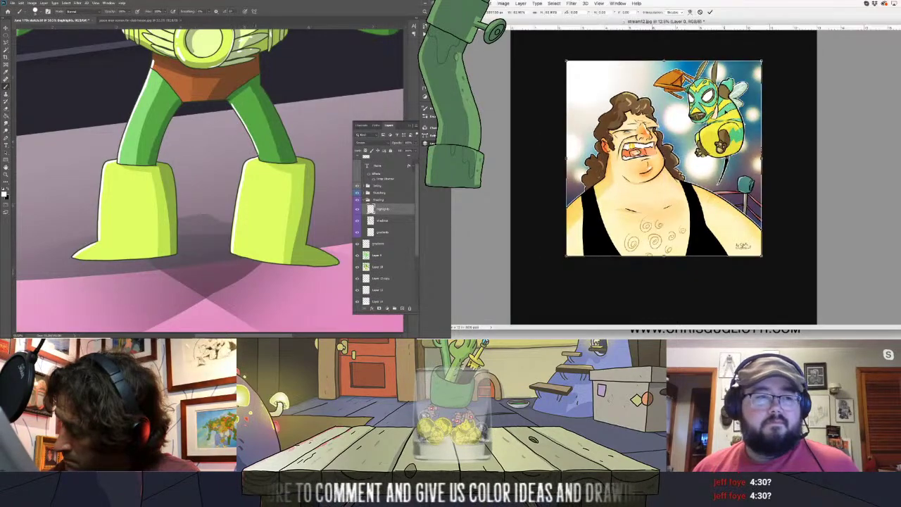
{"action": "key", "text": "Return"}
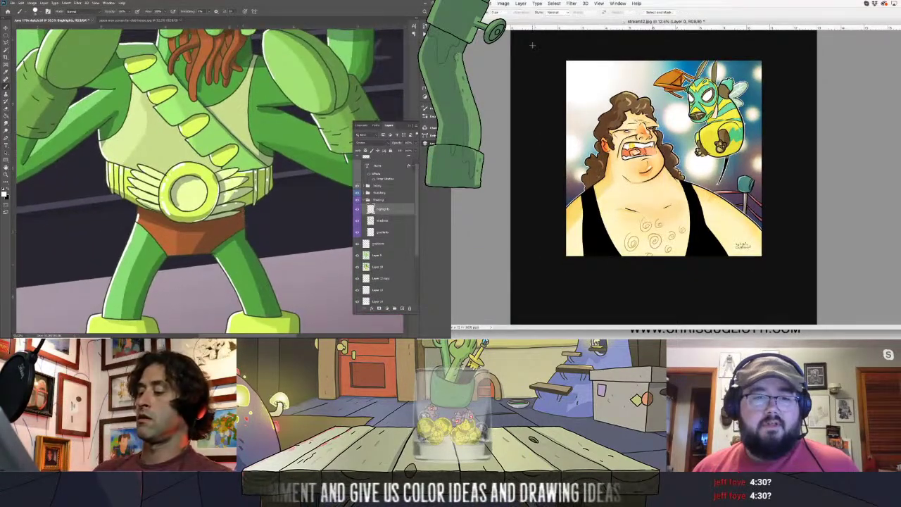
Select the area around the image, fill the polaroid border white, and deselect
{"action": "mouse_move", "coordinate": [552, 46]}
{"action": "left_mouse_down"}
{"action": "mouse_move", "coordinate": [775, 273]}
{"action": "mouse_move", "coordinate": [776, 304]}
{"action": "left_mouse_up"}
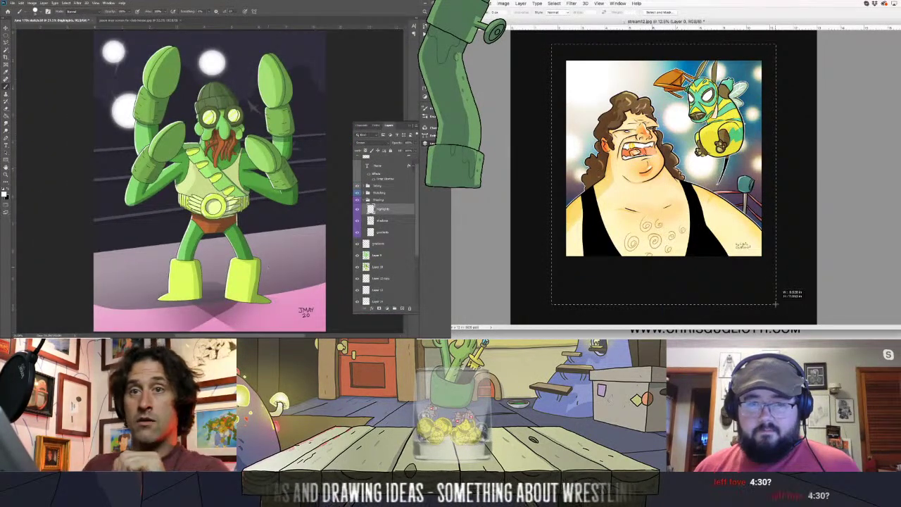
{"action": "left_click_drag", "start_coordinate": [775, 304], "coordinate": [777, 305]}
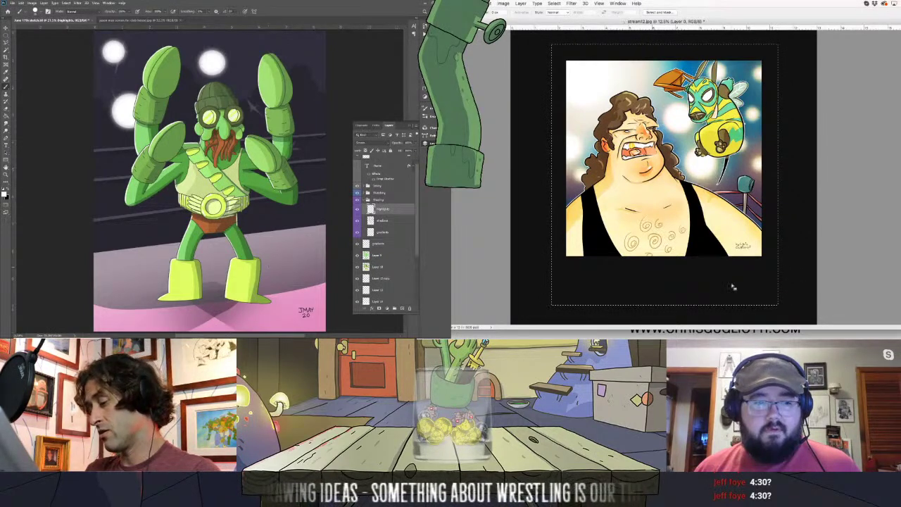
{"action": "key", "text": "w"}
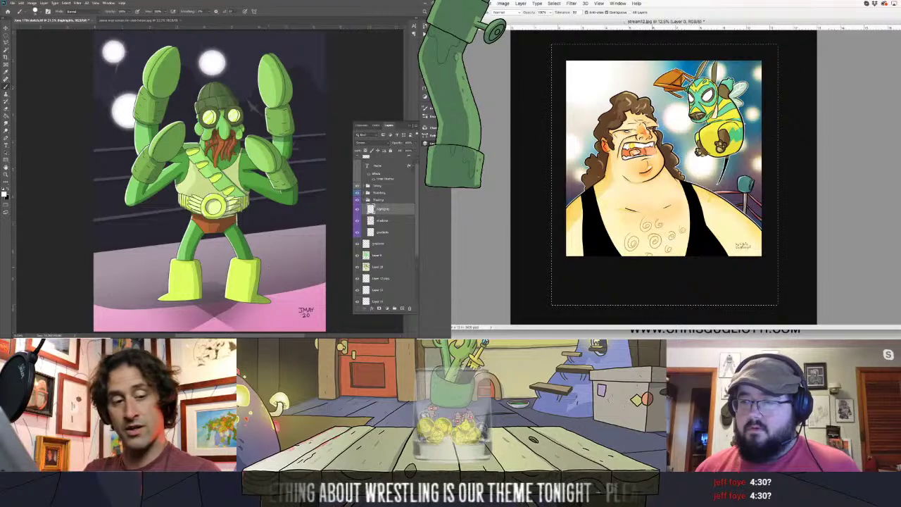
{"action": "key", "text": "z"}
{"action": "left_click_drag", "start_coordinate": [176, 153], "coordinate": [182, 153]}
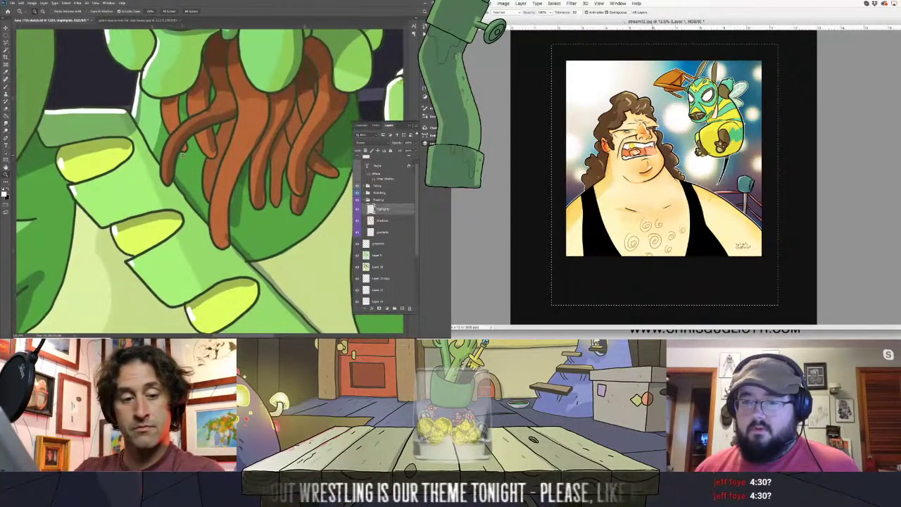
{"action": "key", "text": "b"}
{"action": "left_click", "coordinate": [769, 91]}
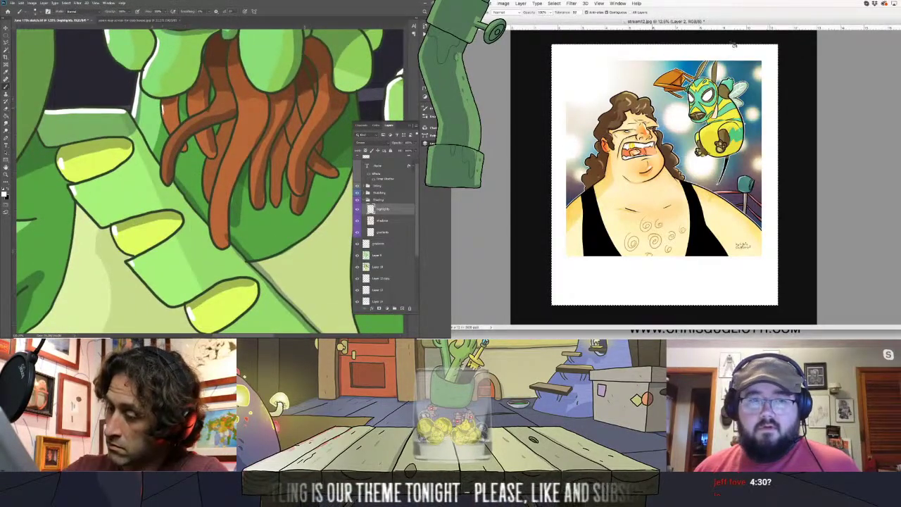
{"action": "left_click", "coordinate": [554, 4]}
{"action": "left_click", "coordinate": [564, 19]}
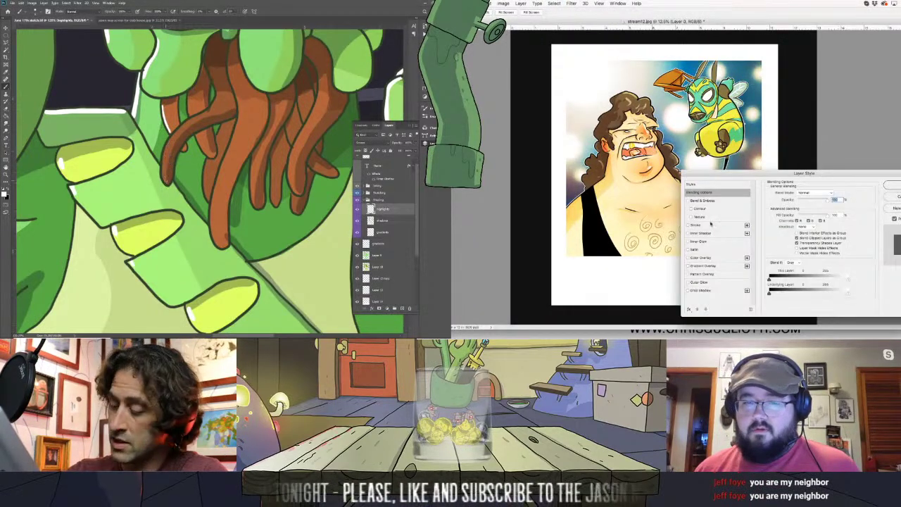
Add a black Stroke layer style to the image layer
{"action": "left_click", "coordinate": [697, 225]}
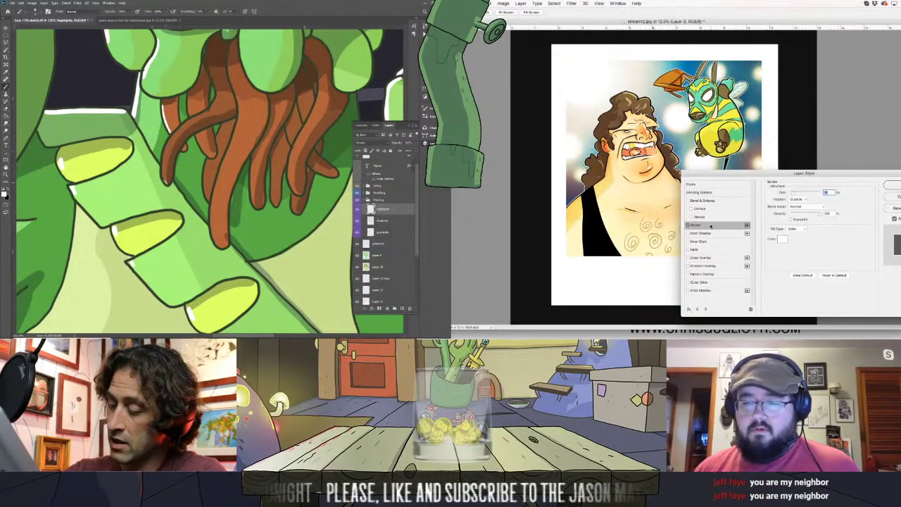
{"action": "left_click", "coordinate": [782, 240]}
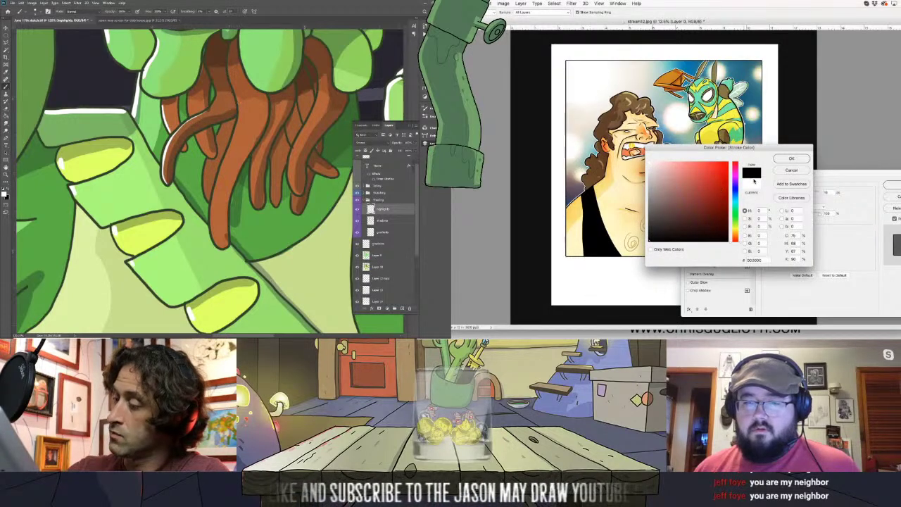
{"action": "left_click", "coordinate": [791, 161]}
{"action": "key", "text": "Return"}
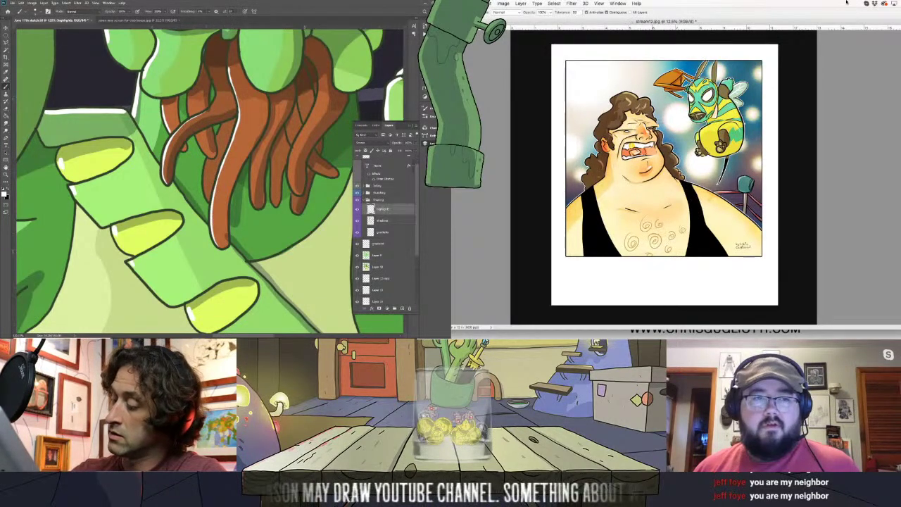
{"action": "left_click", "coordinate": [491, 4]}
{"action": "mouse_move", "coordinate": [518, 143]}
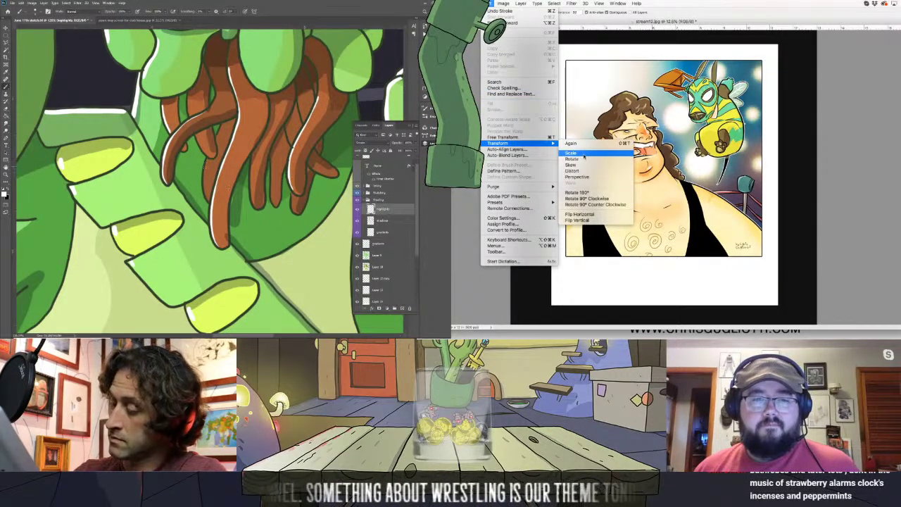
Free-transform the polaroid to tilt it slightly counter-clockwise, then fit the view
{"action": "left_click", "coordinate": [584, 155]}
{"action": "left_click_drag", "start_coordinate": [546, 36], "coordinate": [529, 52]}
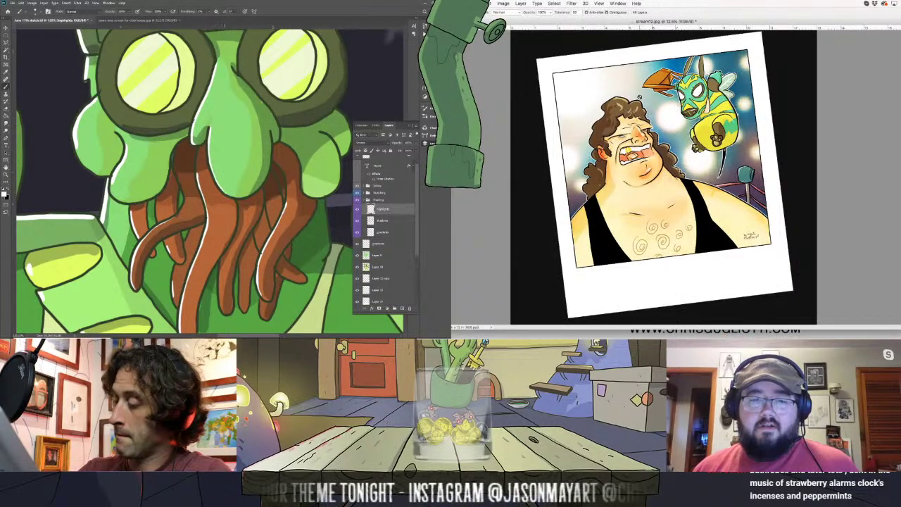
{"action": "key", "text": "ctrl+0"}
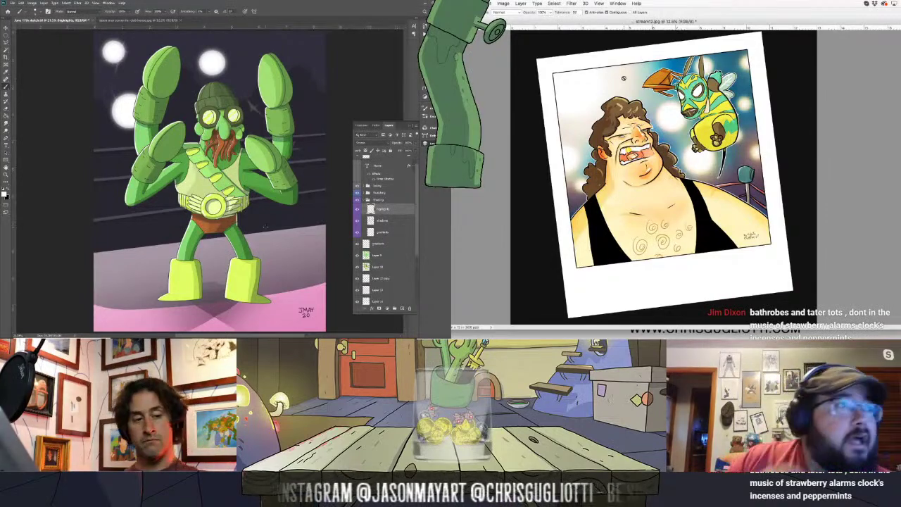
Zoom in on the luchador's face and start a lasso selection around the left goggle
{"action": "key", "text": "z"}
{"action": "mouse_move", "coordinate": [194, 112]}
{"action": "left_mouse_down"}
{"action": "mouse_move", "coordinate": [240, 102]}
{"action": "mouse_move", "coordinate": [202, 90]}
{"action": "left_mouse_up"}
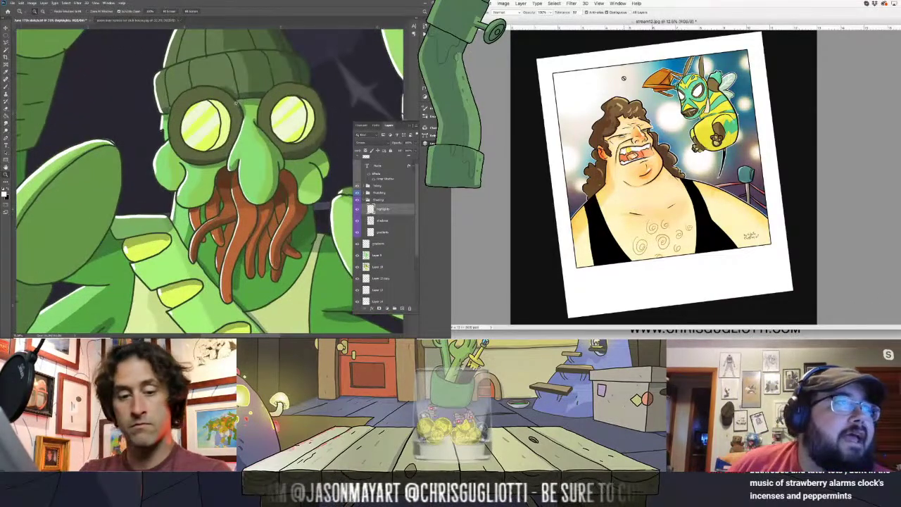
{"action": "key", "text": "l"}
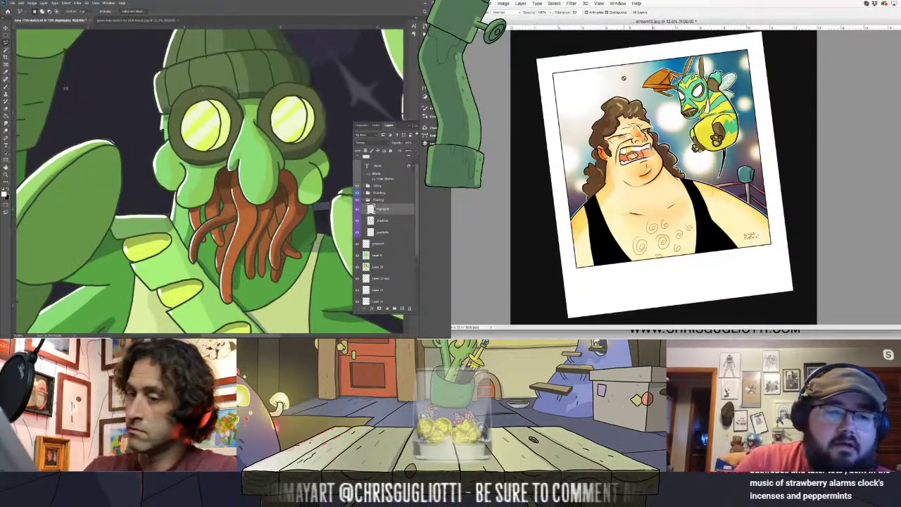
{"action": "right_click", "coordinate": [6, 42]}
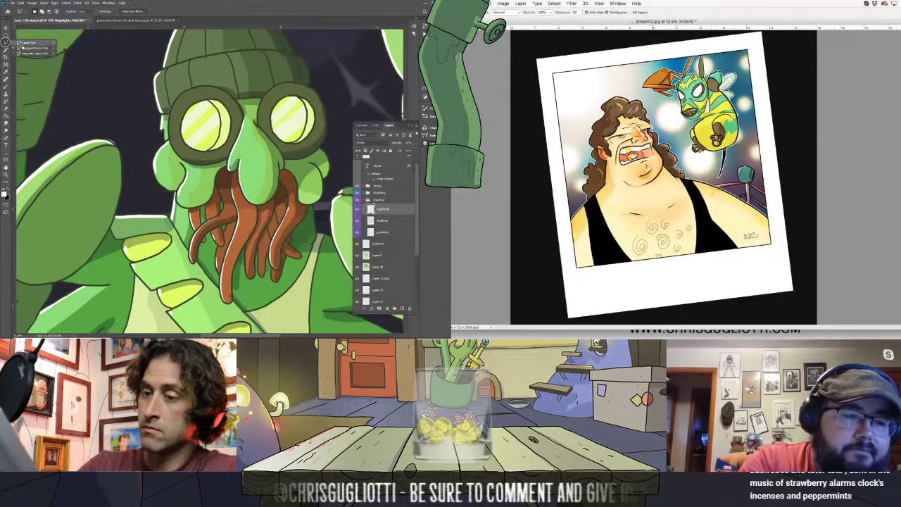
{"action": "left_click", "coordinate": [32, 47]}
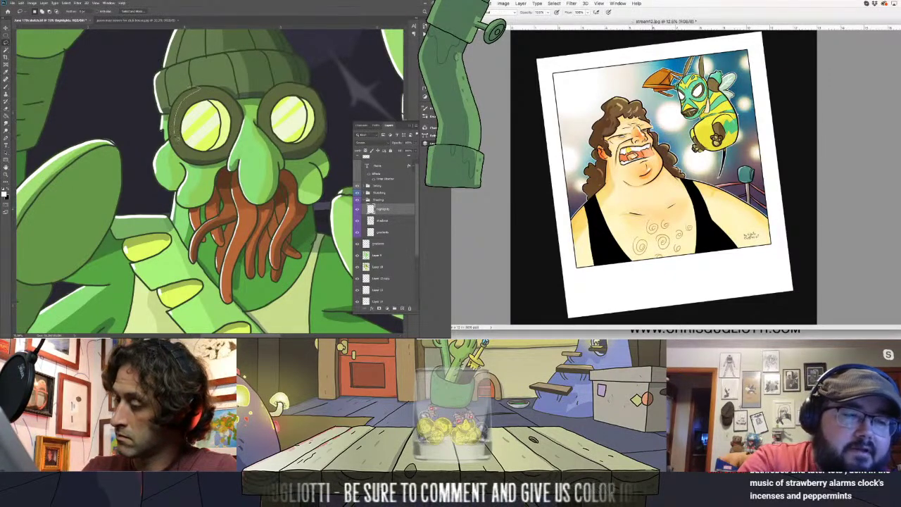
{"action": "left_click_drag", "start_coordinate": [190, 90], "coordinate": [199, 162]}
{"action": "left_click", "coordinate": [616, 280]}
{"action": "type", "text": "NIBS VS."}
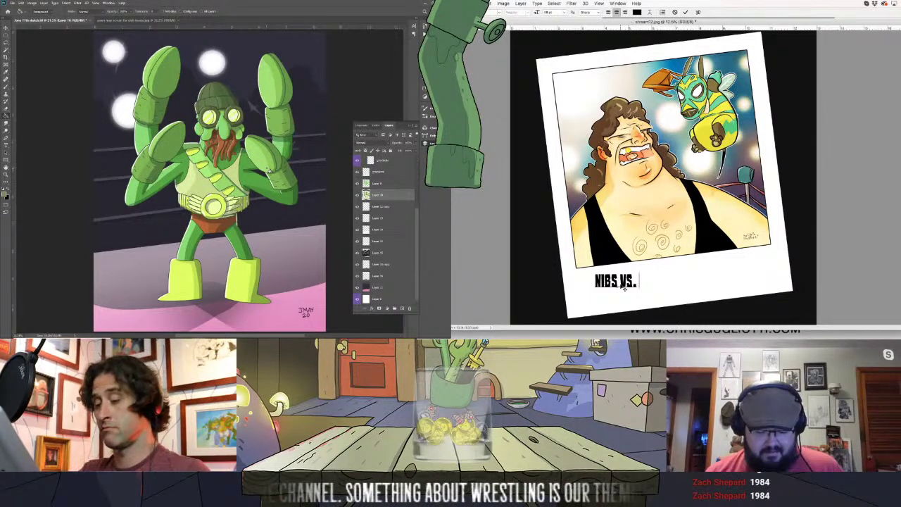
Finish the caption with 'THE GOLIATH', removing the stray N, and commit it
{"action": "type", "text": "TH"}
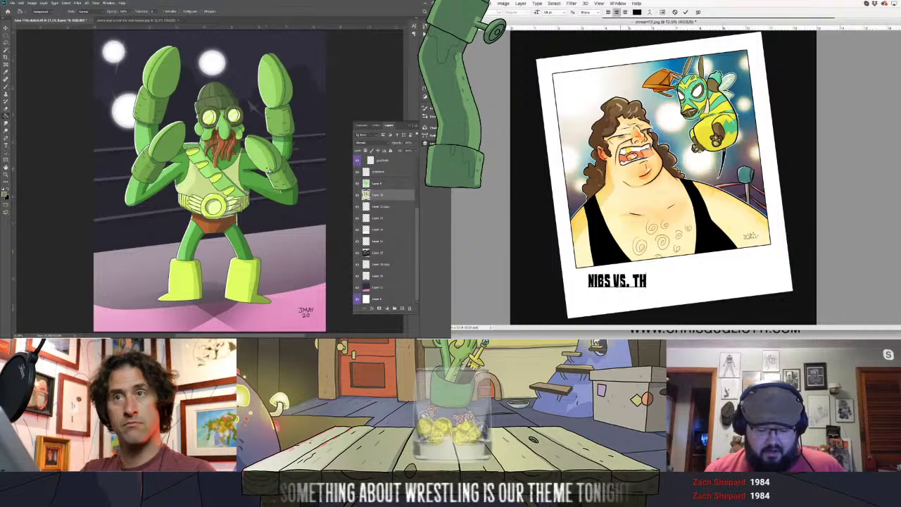
{"action": "type", "text": "E NGOLI"}
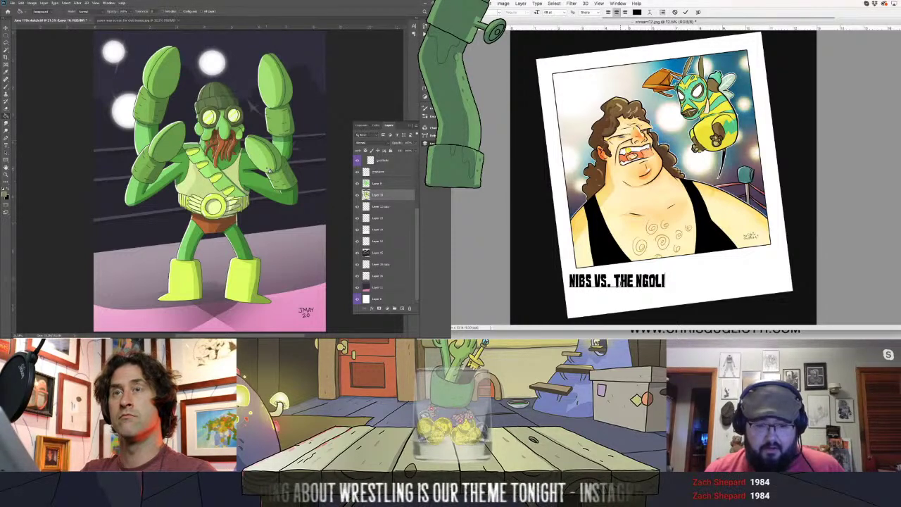
{"action": "type", "text": "ATH"}
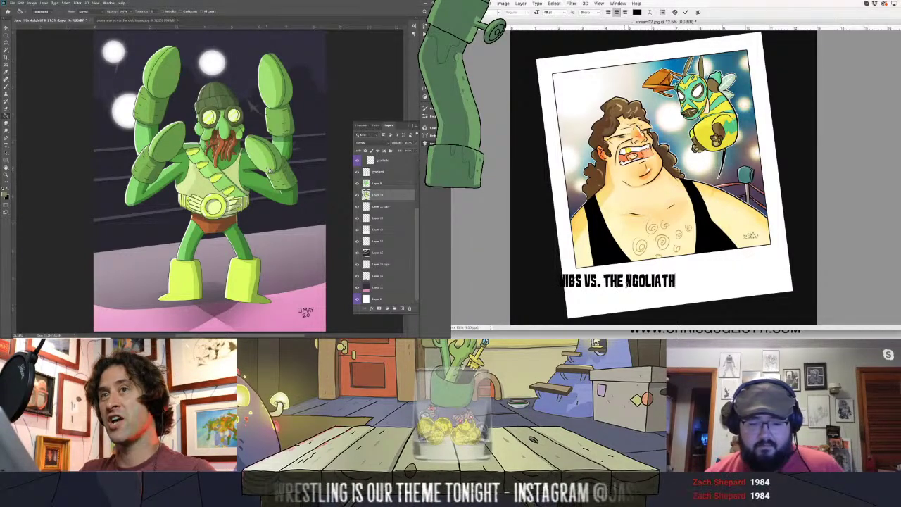
{"action": "key", "text": "Left"}
{"action": "key", "text": "Left"}
{"action": "key", "text": "Left"}
{"action": "key", "text": "BackSpace"}
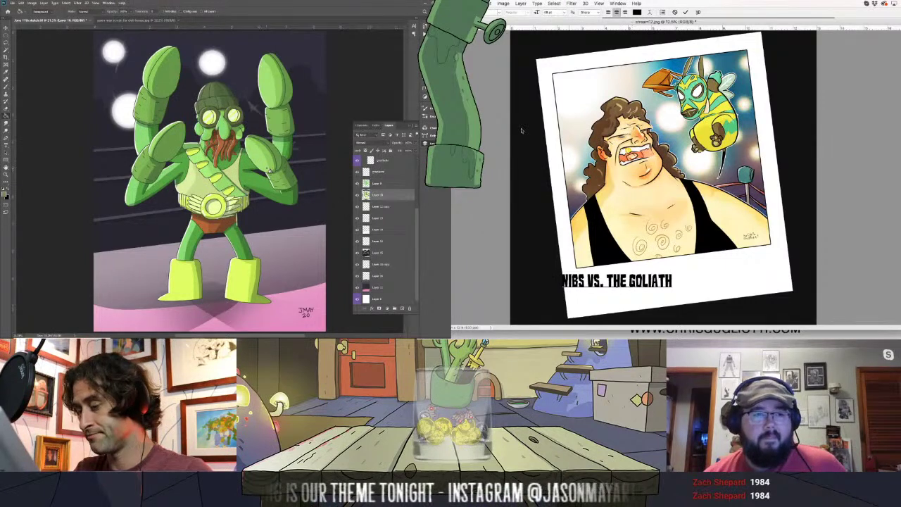
{"action": "key", "text": "ctrl+Return"}
Move the caption right and slightly up, and switch it to another font
{"action": "key", "text": "v"}
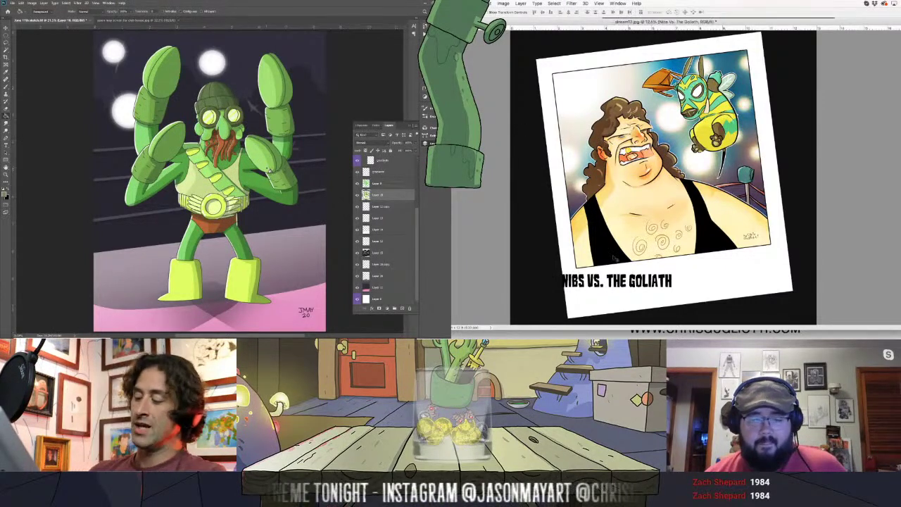
{"action": "left_click_drag", "start_coordinate": [630, 270], "coordinate": [706, 265]}
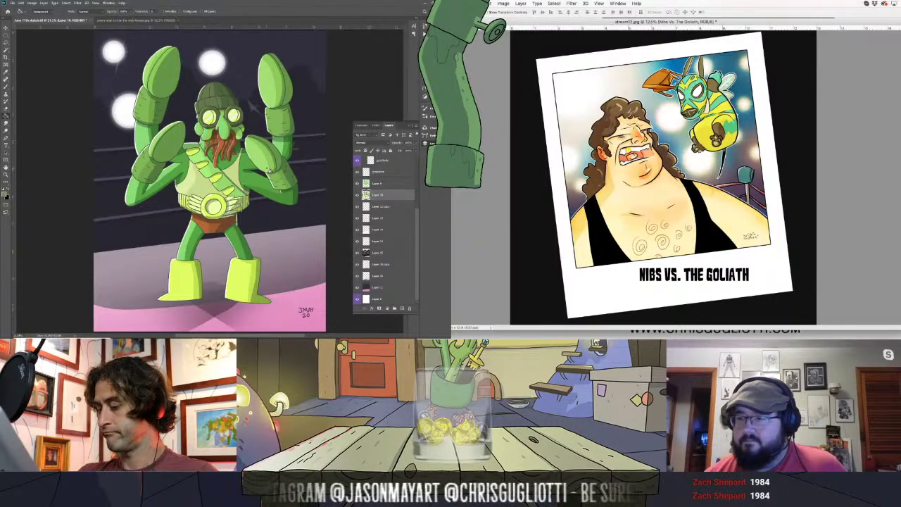
{"action": "key", "text": "Down"}
{"action": "key", "text": "Down"}
{"action": "key", "text": "Down"}
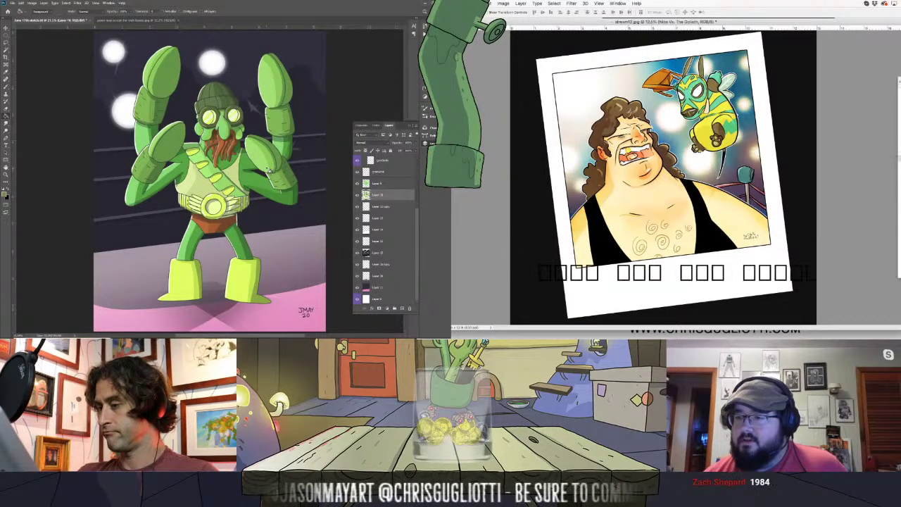
{"action": "key", "text": "Down"}
{"action": "key", "text": "Down"}
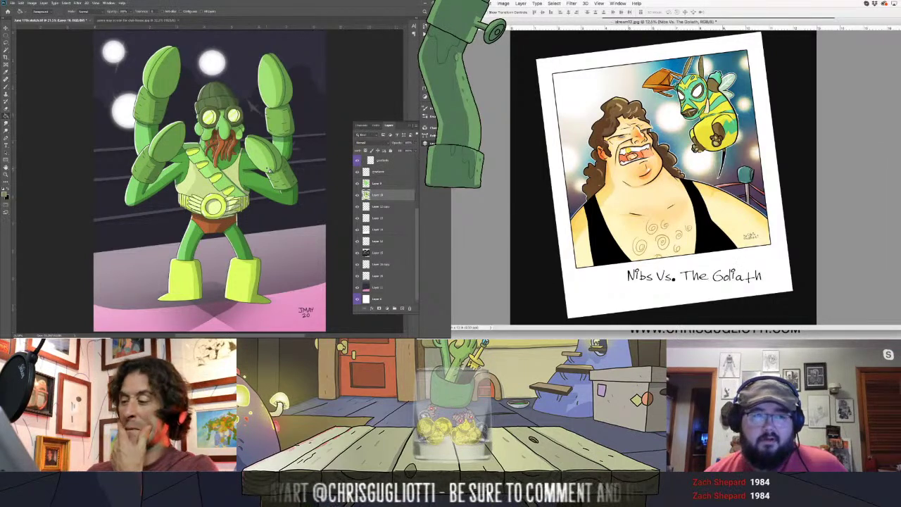
{"action": "scroll", "coordinate": [412, 211], "scroll_direction": "up", "scroll_amount": 5}
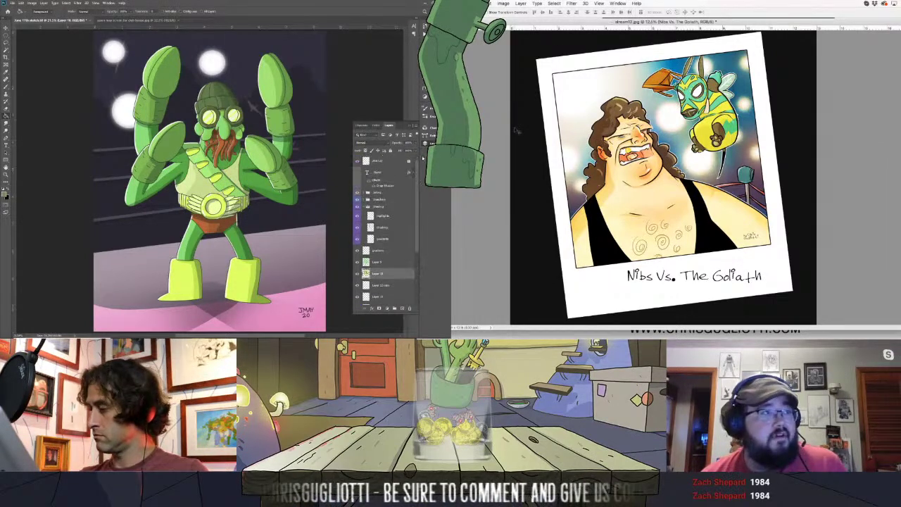
{"action": "left_click", "coordinate": [393, 165]}
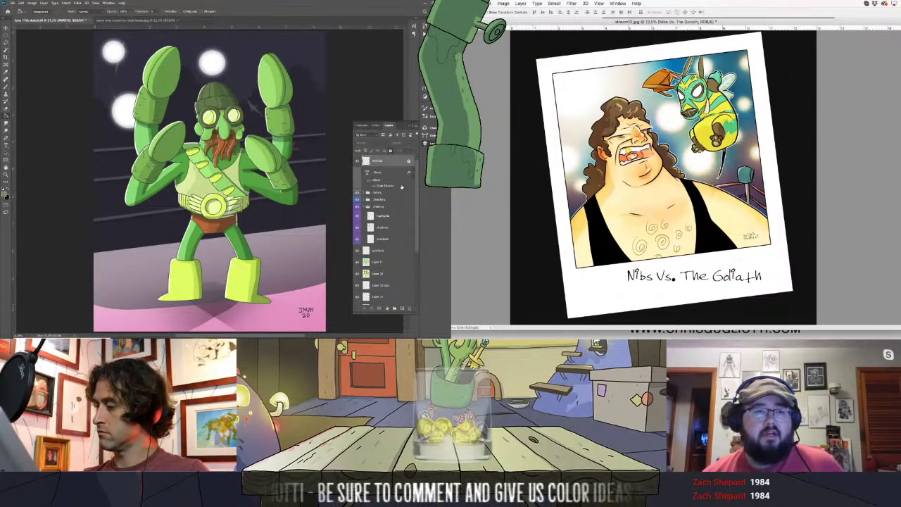
Stretch the caption wider toward the left and commit the resize
{"action": "left_click", "coordinate": [389, 192]}
{"action": "left_click", "coordinate": [491, 3]}
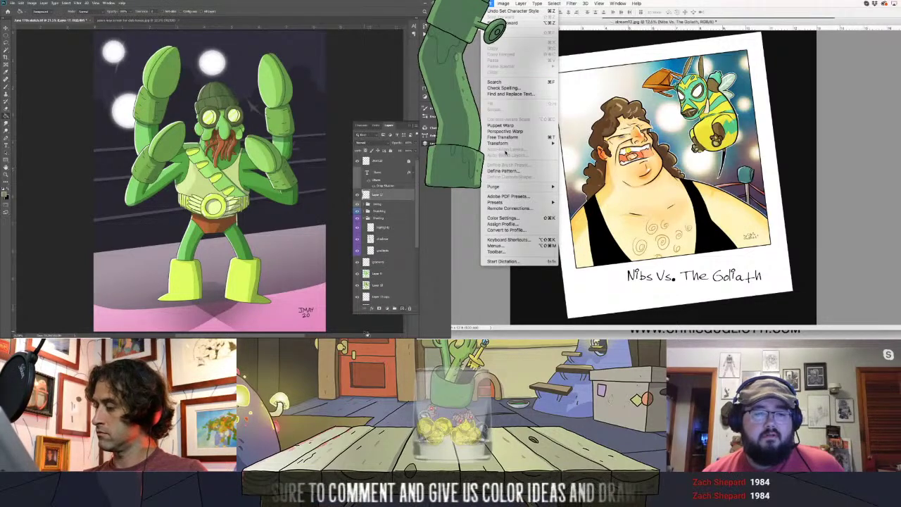
{"action": "key", "text": "z"}
{"action": "scroll", "coordinate": [211, 183], "scroll_direction": "down", "scroll_amount": 5}
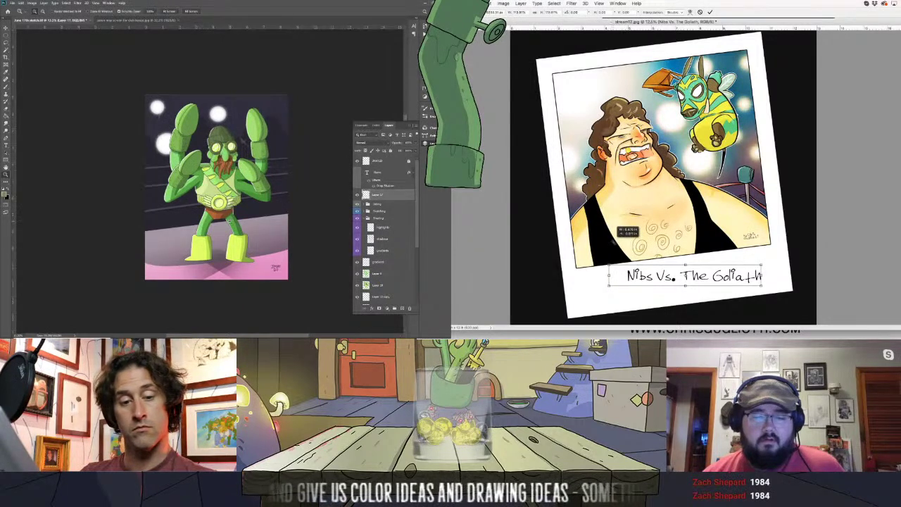
{"action": "left_click_drag", "start_coordinate": [625, 275], "coordinate": [609, 274]}
{"action": "key", "text": "l"}
{"action": "key", "text": "Return"}
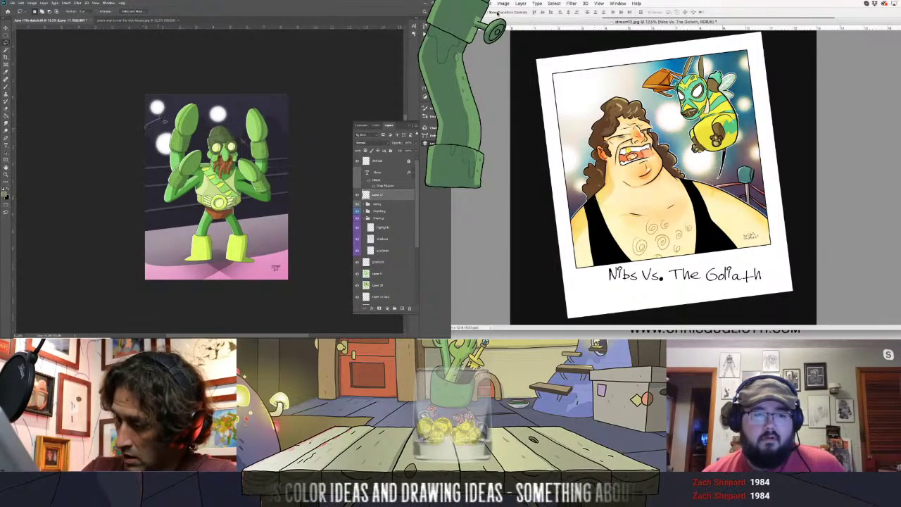
Tilt the caption slightly counter-clockwise and lasso a silhouette shape along the left edge
{"action": "left_click", "coordinate": [491, 4]}
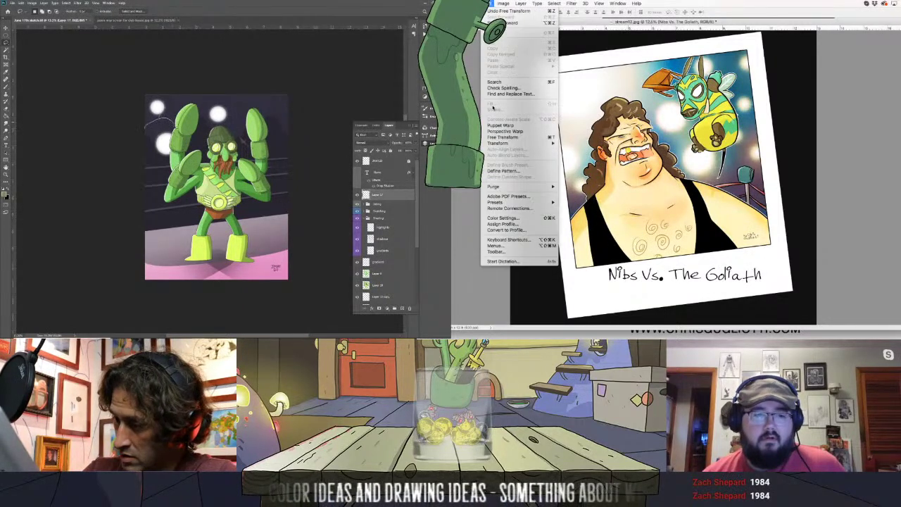
{"action": "mouse_move", "coordinate": [507, 143]}
{"action": "left_click", "coordinate": [571, 153]}
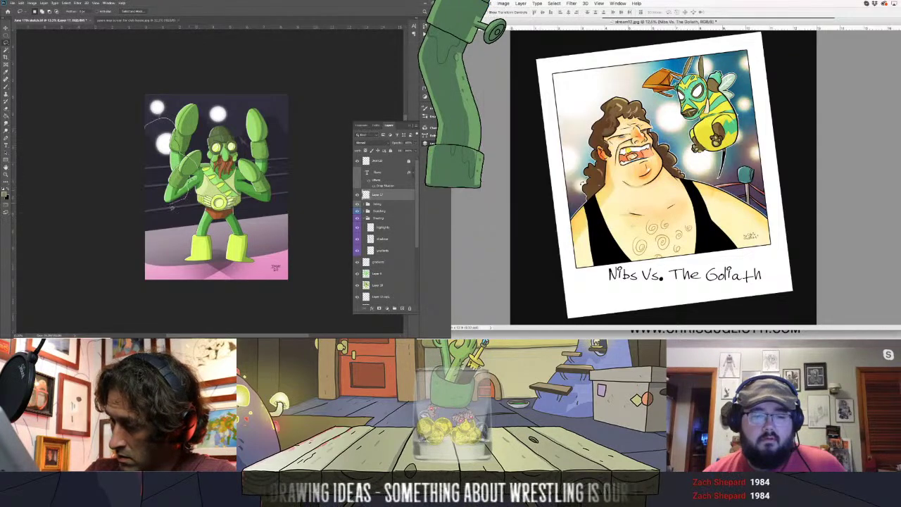
{"action": "left_click_drag", "start_coordinate": [610, 259], "coordinate": [613, 257]}
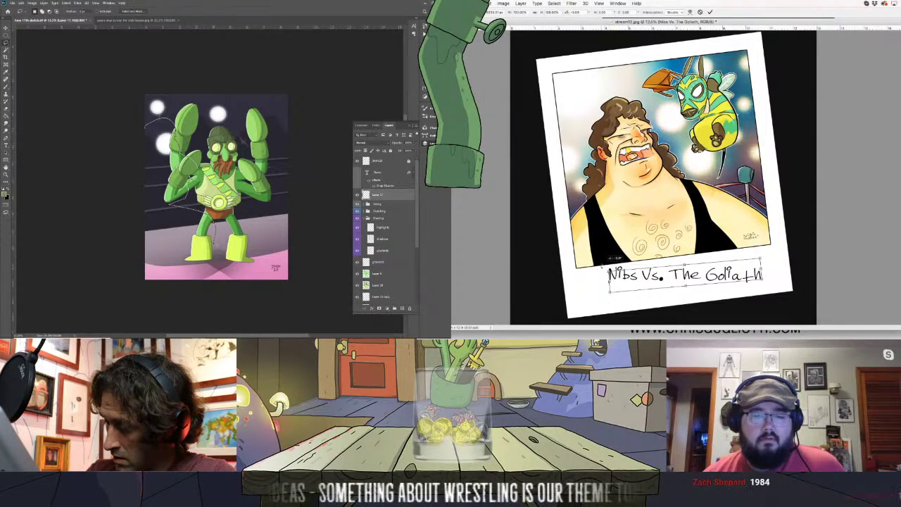
{"action": "left_click_drag", "start_coordinate": [227, 284], "coordinate": [148, 275]}
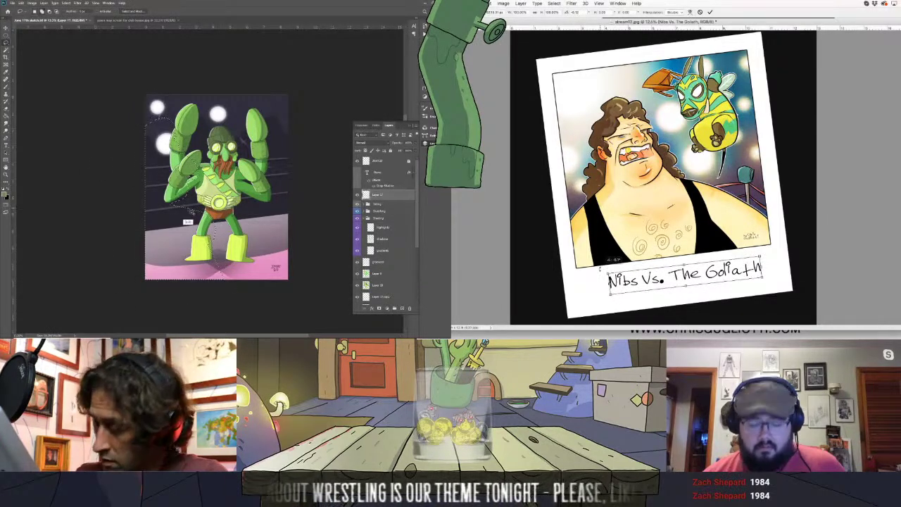
{"action": "left_click_drag", "start_coordinate": [180, 211], "coordinate": [195, 225]}
{"action": "key", "text": "Return"}
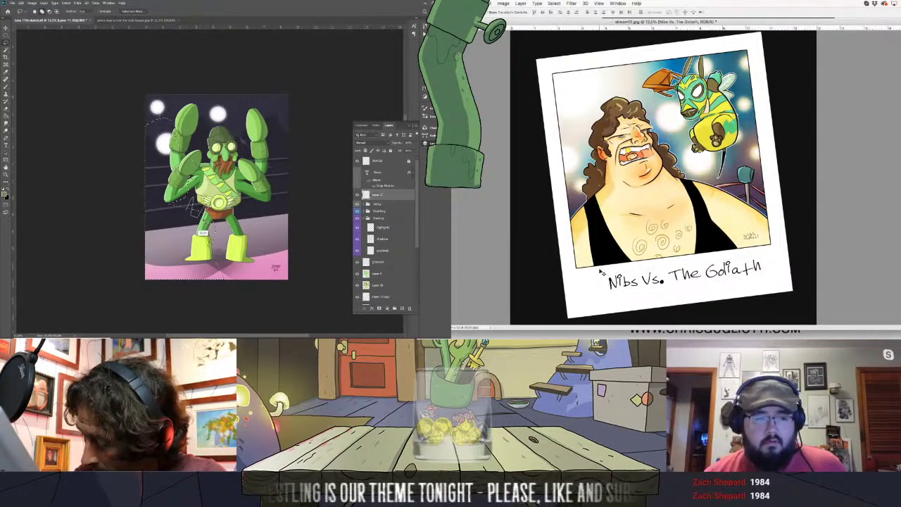
{"action": "key", "text": "t"}
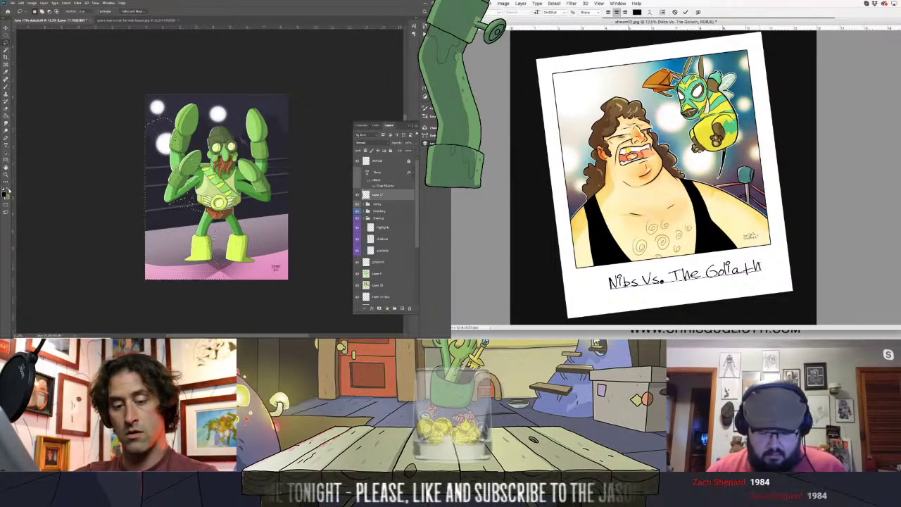
Fill the silhouette selection black and append '85 to the caption
{"action": "left_click", "coordinate": [763, 271]}
{"action": "key", "text": "alt+BackSpace"}
{"action": "type", "text": "!"}
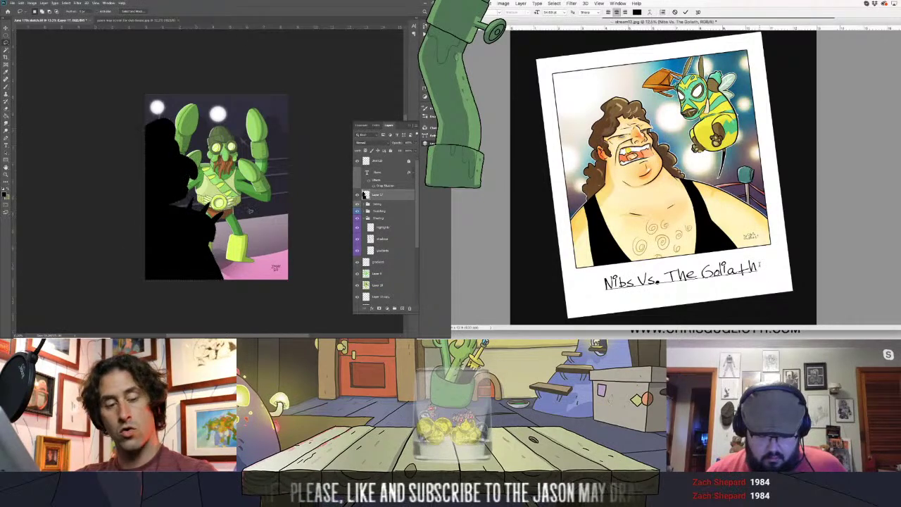
{"action": "type", "text": "'84"}
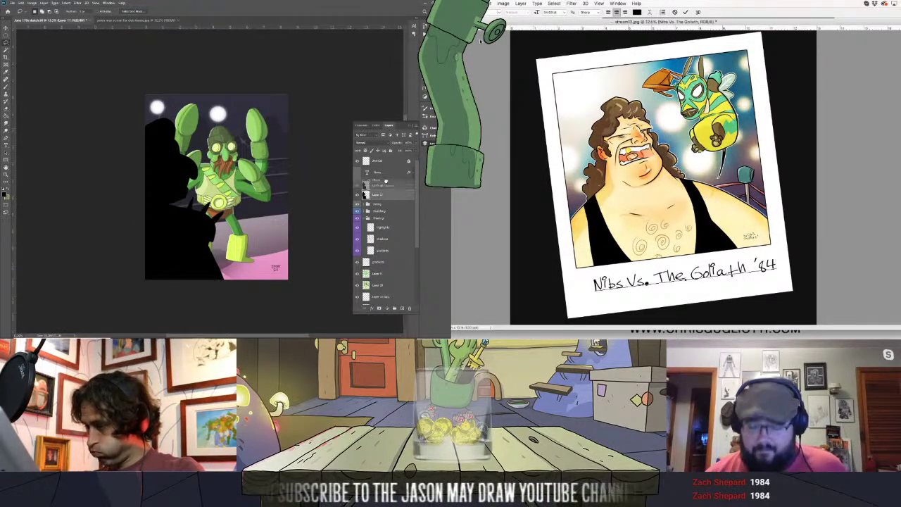
{"action": "key", "text": "BackSpace"}
{"action": "key", "text": "ctrl+shift+bracketright"}
{"action": "type", "text": "5"}
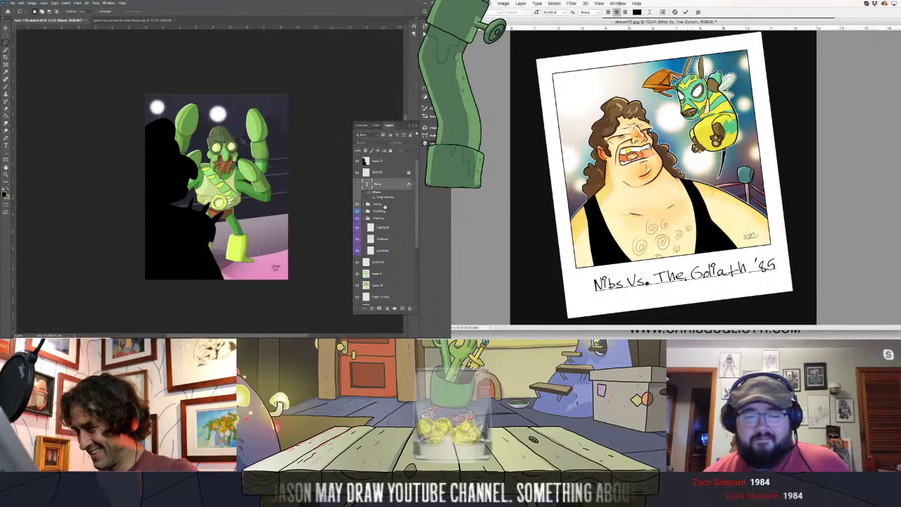
{"action": "key", "text": "ctrl+Return"}
Select the layers down to Layer 11 and group them into Group 1
{"action": "key", "text": "v"}
{"action": "left_click_drag", "start_coordinate": [416, 201], "coordinate": [423, 281]}
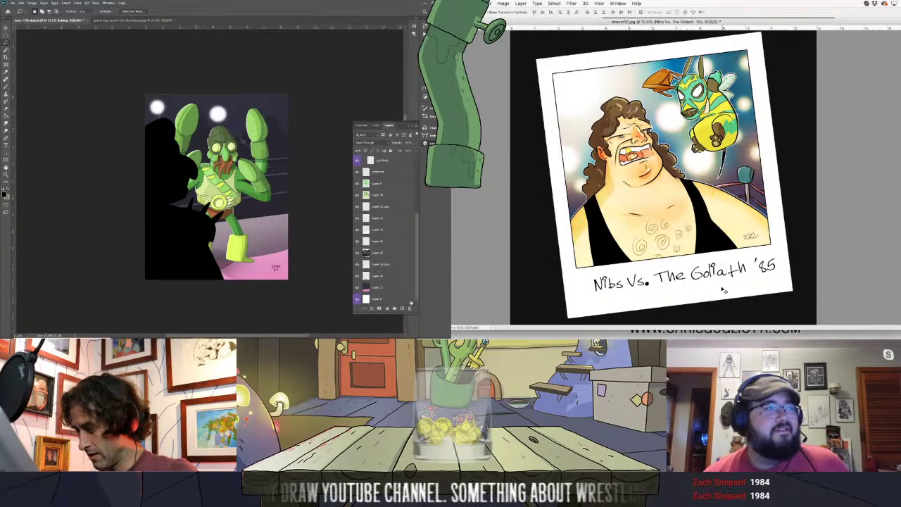
{"action": "left_click", "coordinate": [387, 288], "text": "shift"}
{"action": "key", "text": "ctrl+g"}
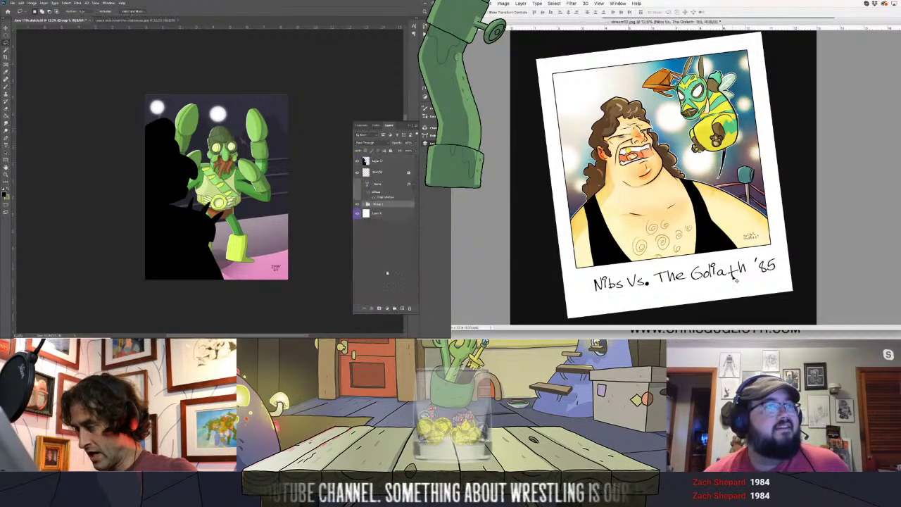
Nudge the caption up and enlarge the wrestler artwork with Free Transform
{"action": "left_click_drag", "start_coordinate": [735, 279], "coordinate": [732, 266]}
{"action": "key", "text": "ctrl+t"}
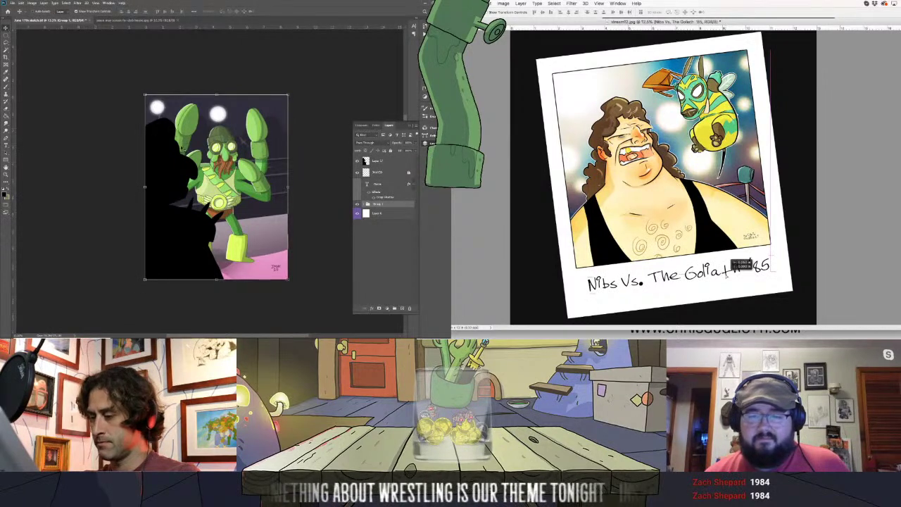
{"action": "mouse_move", "coordinate": [297, 192]}
{"action": "left_mouse_down"}
{"action": "mouse_move", "coordinate": [251, 159]}
{"action": "mouse_move", "coordinate": [243, 193]}
{"action": "left_mouse_up"}
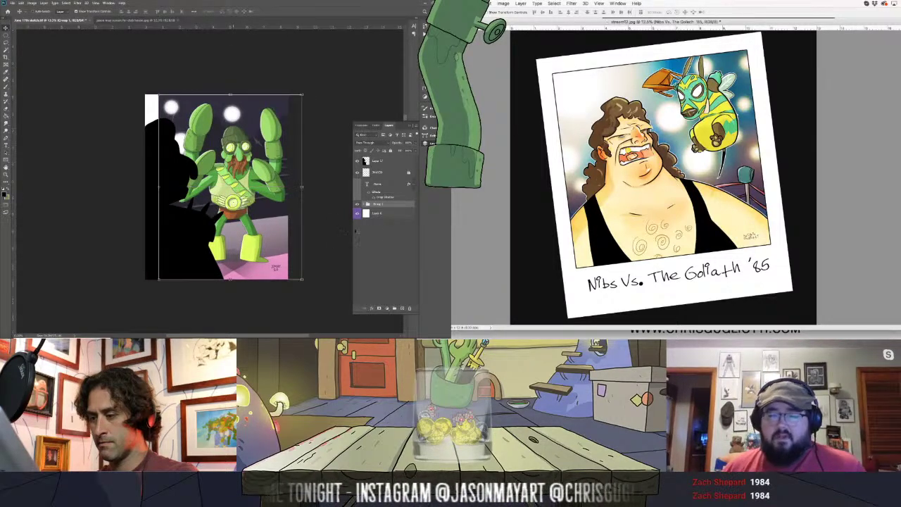
{"action": "left_click", "coordinate": [364, 203]}
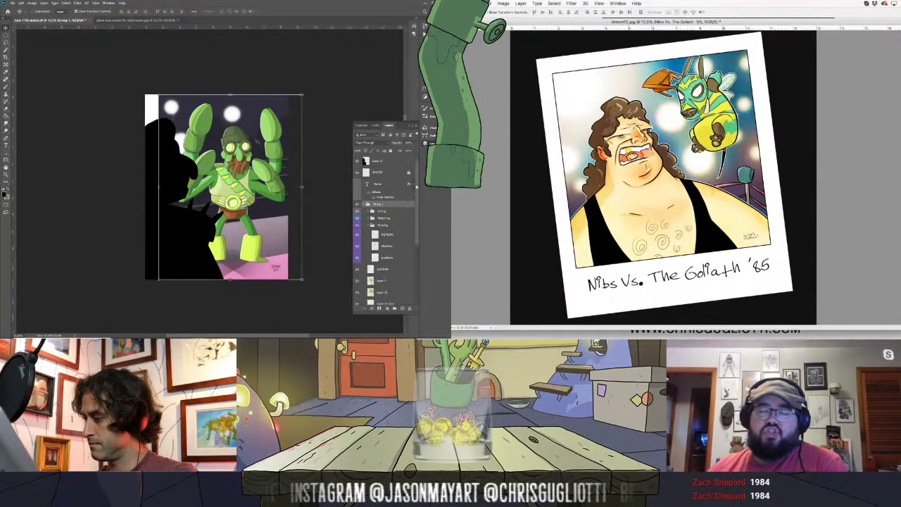
{"action": "left_click", "coordinate": [383, 287]}
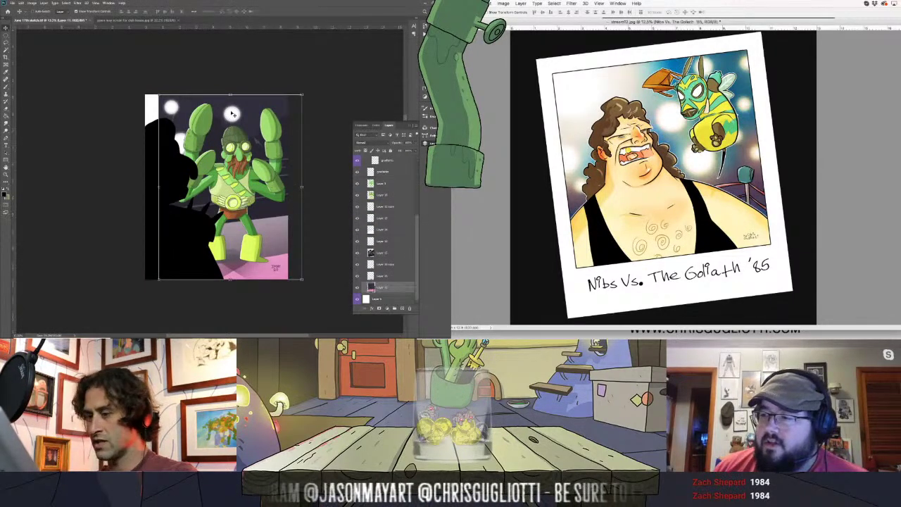
{"action": "key", "text": "i"}
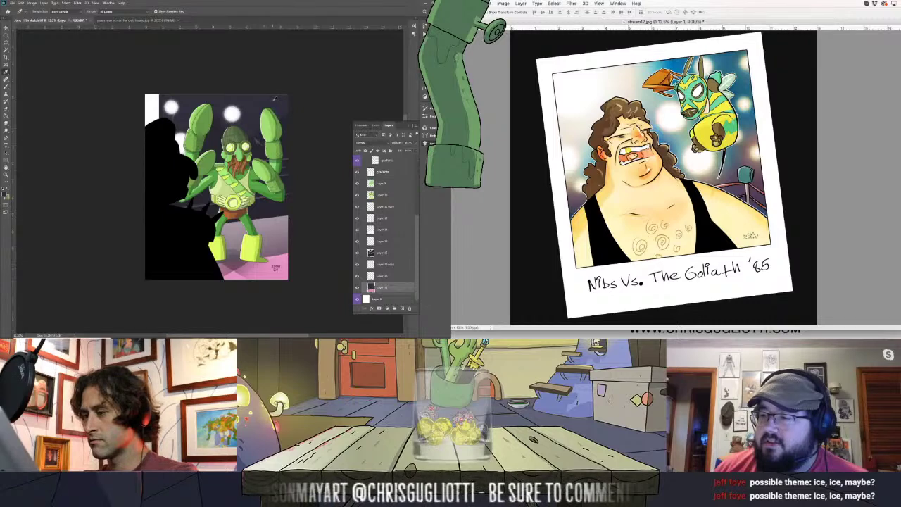
Brush the white top-left strip black and fill the polaroid's backdrop orange
{"action": "key", "text": "b"}
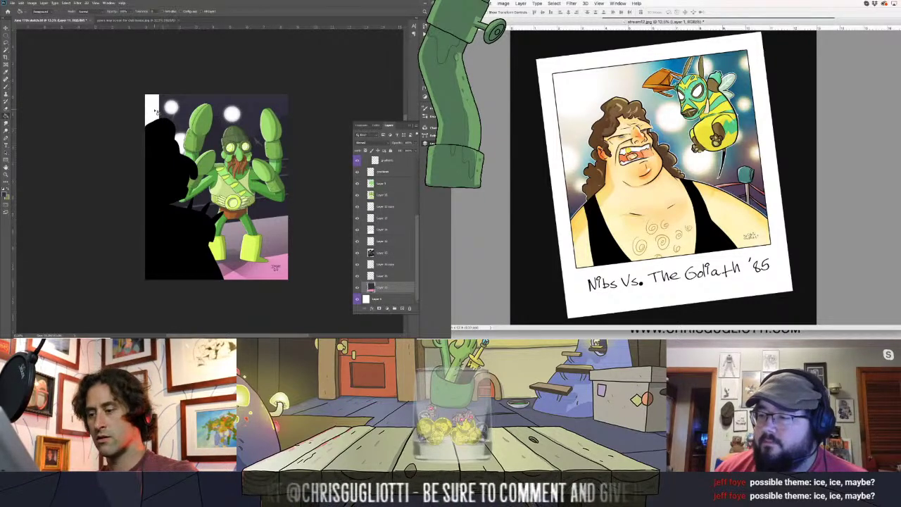
{"action": "left_click_drag", "start_coordinate": [155, 101], "coordinate": [151, 121]}
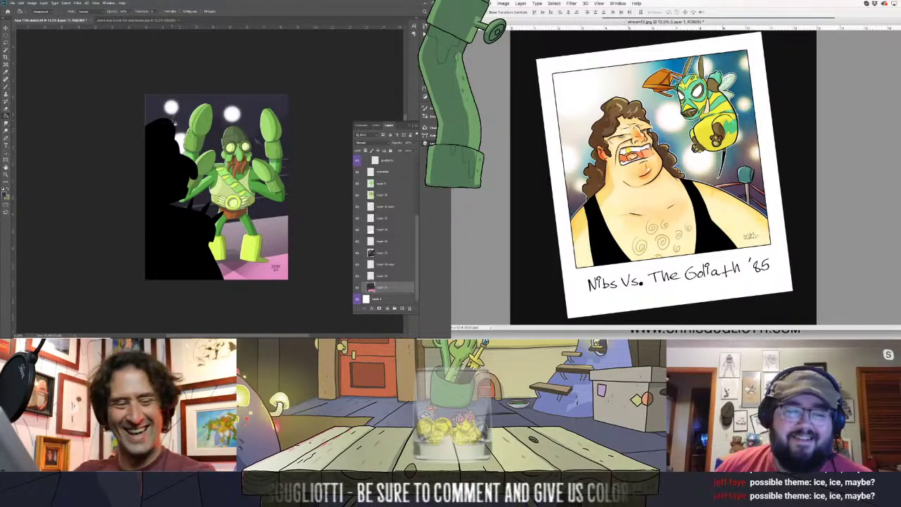
{"action": "key", "text": "z"}
{"action": "left_click", "coordinate": [180, 88]}
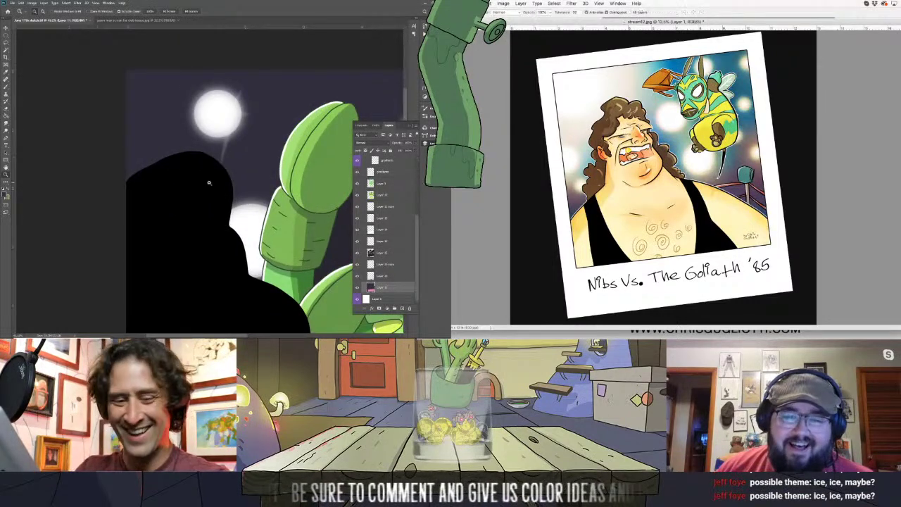
{"action": "key", "text": "ctrl+0"}
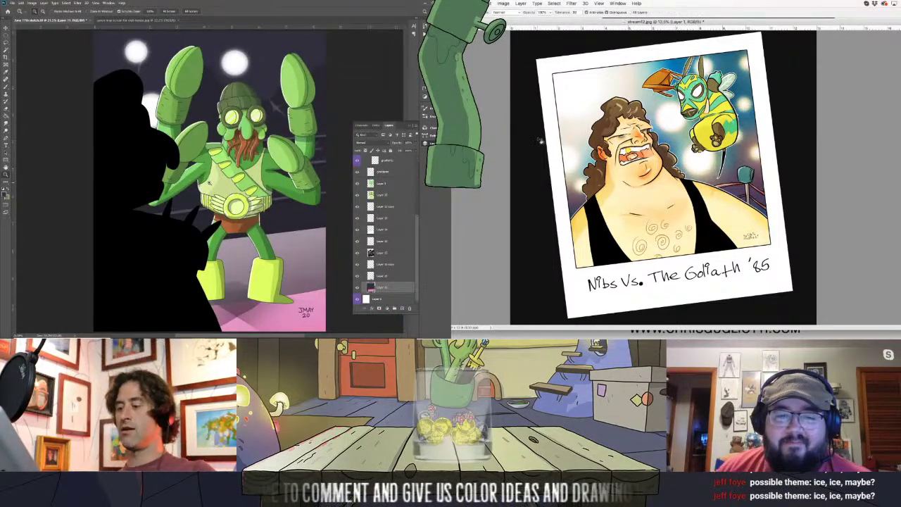
{"action": "left_click", "coordinate": [538, 137]}
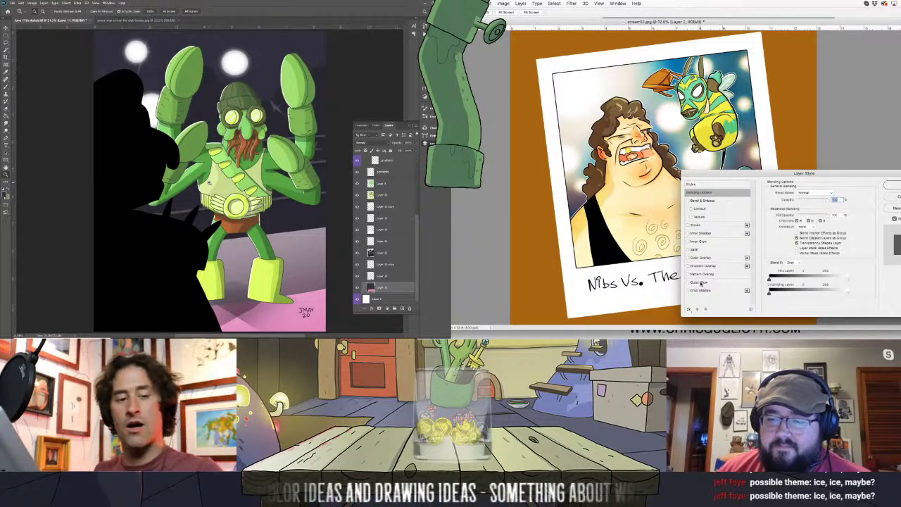
Enable Drop Shadow and adjust its opacity, noise, spread, distance and angle
{"action": "left_click", "coordinate": [701, 290]}
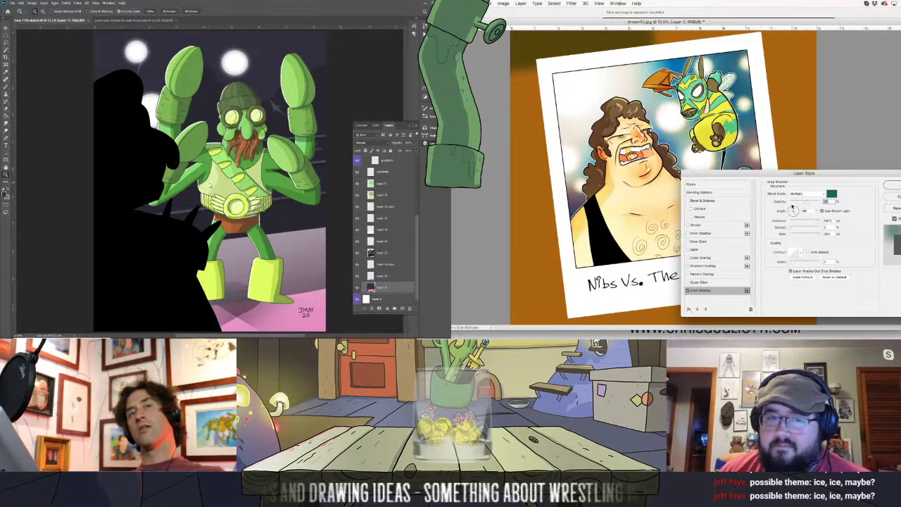
{"action": "left_click_drag", "start_coordinate": [803, 202], "coordinate": [815, 204]}
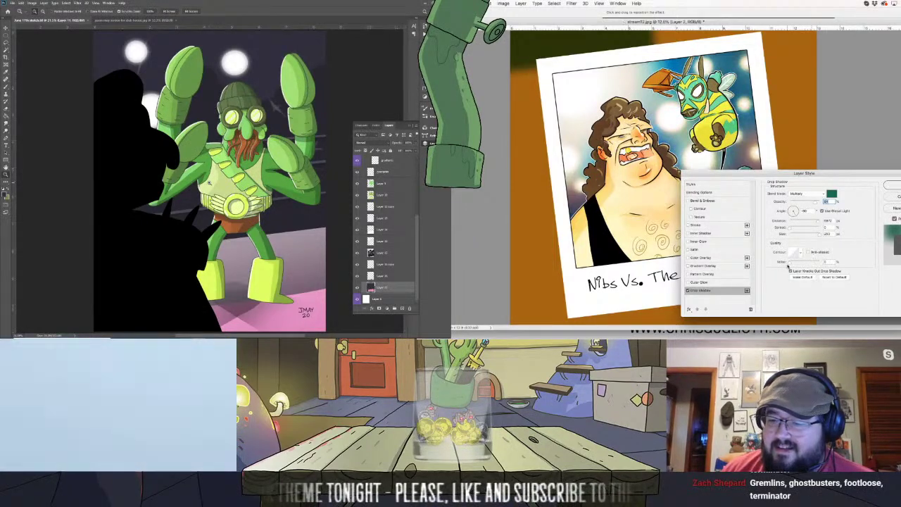
{"action": "left_click", "coordinate": [781, 262]}
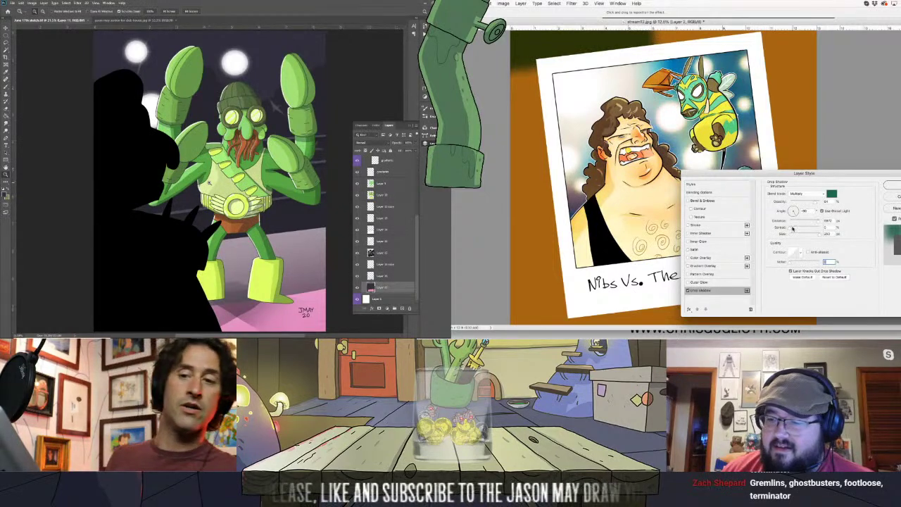
{"action": "left_click", "coordinate": [825, 227]}
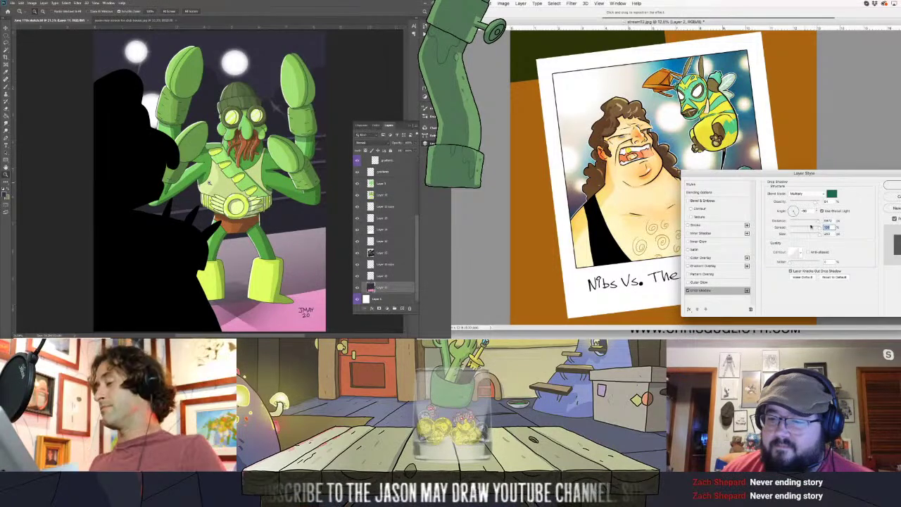
{"action": "left_click", "coordinate": [825, 221]}
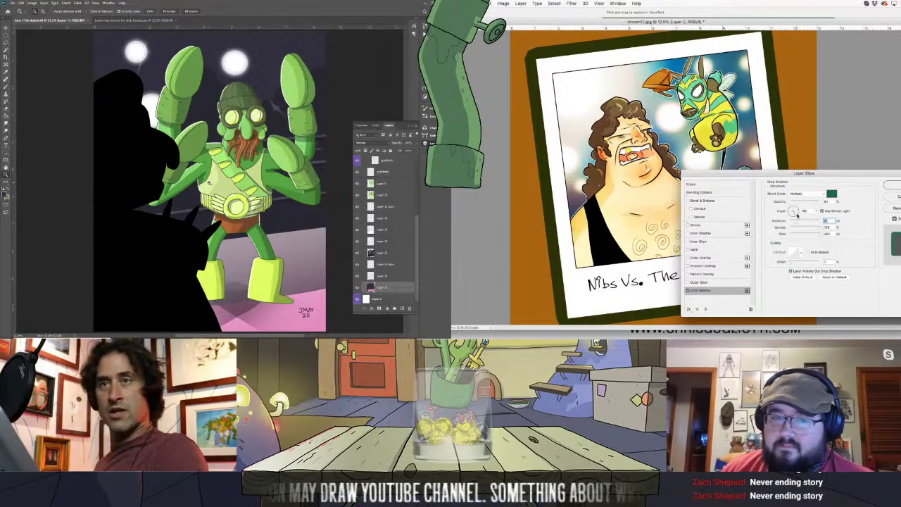
{"action": "left_click", "coordinate": [802, 211]}
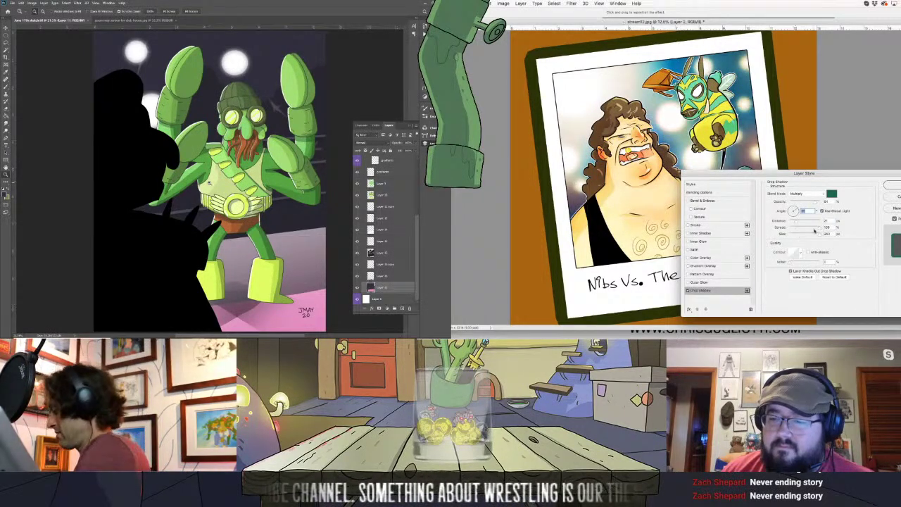
{"action": "left_click", "coordinate": [825, 233]}
Reduce the shadow's size, raise its distance, lower its opacity, and apply it
{"action": "left_click_drag", "start_coordinate": [790, 237], "coordinate": [787, 237]}
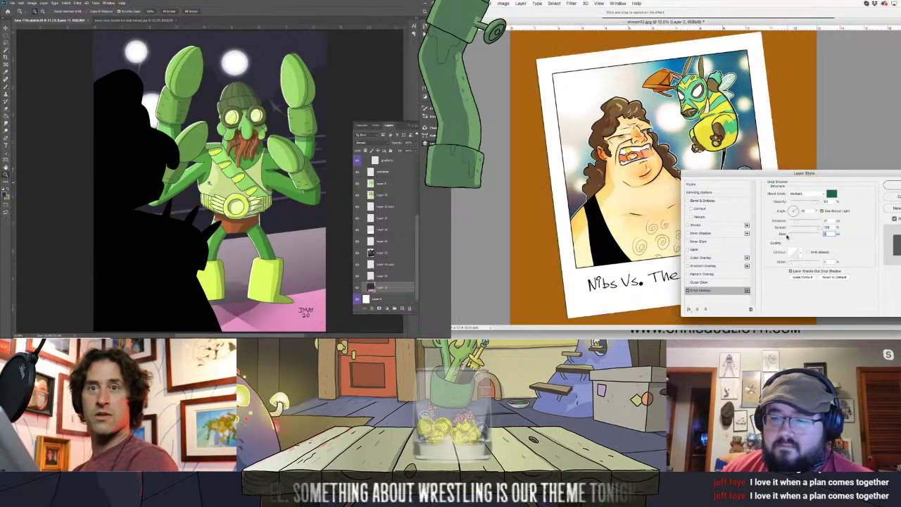
{"action": "left_click", "coordinate": [800, 222]}
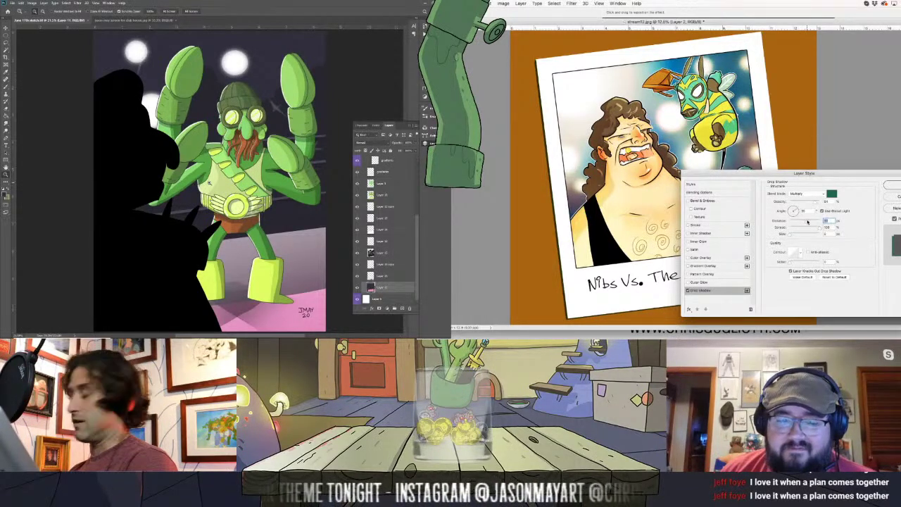
{"action": "key", "text": "Up"}
{"action": "key", "text": "Up"}
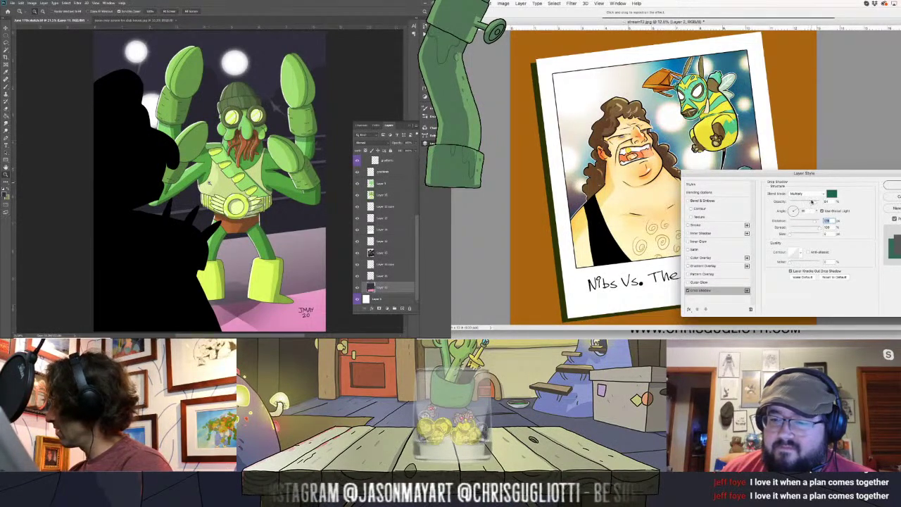
{"action": "left_click", "coordinate": [804, 202]}
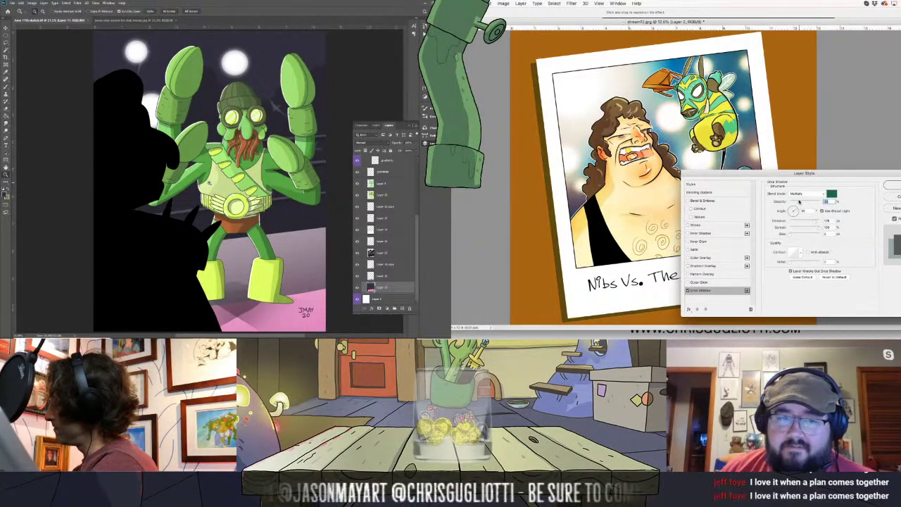
{"action": "key", "text": "Down"}
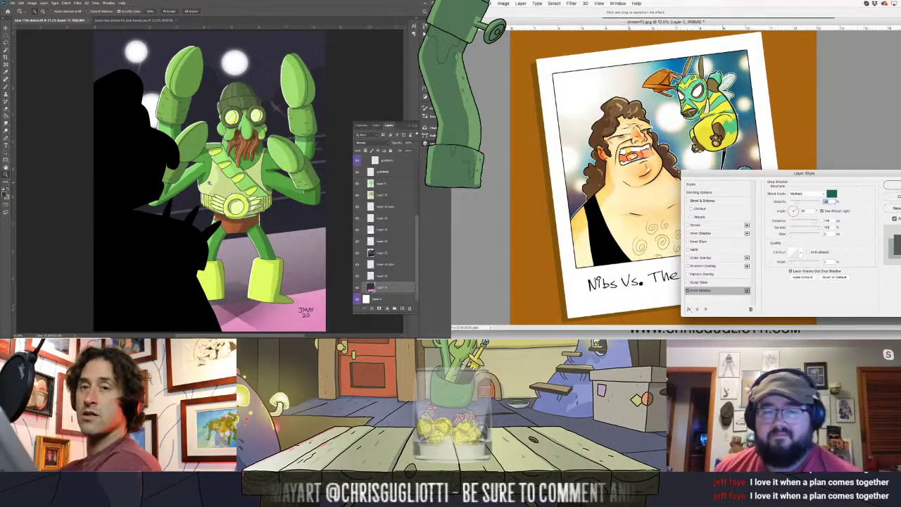
{"action": "key", "text": "Return"}
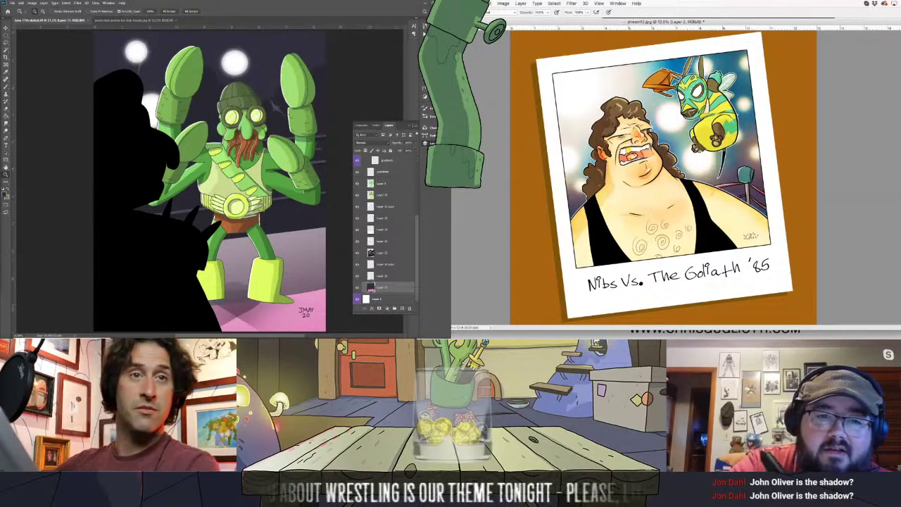
{"action": "left_click", "coordinate": [554, 4]}
{"action": "left_click", "coordinate": [565, 66]}
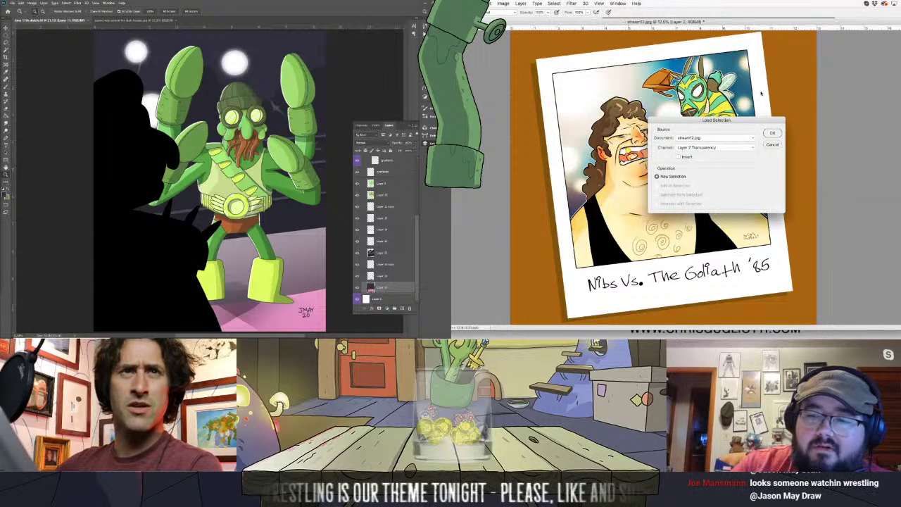
{"action": "left_click", "coordinate": [769, 128]}
{"action": "right_click", "coordinate": [601, 63]}
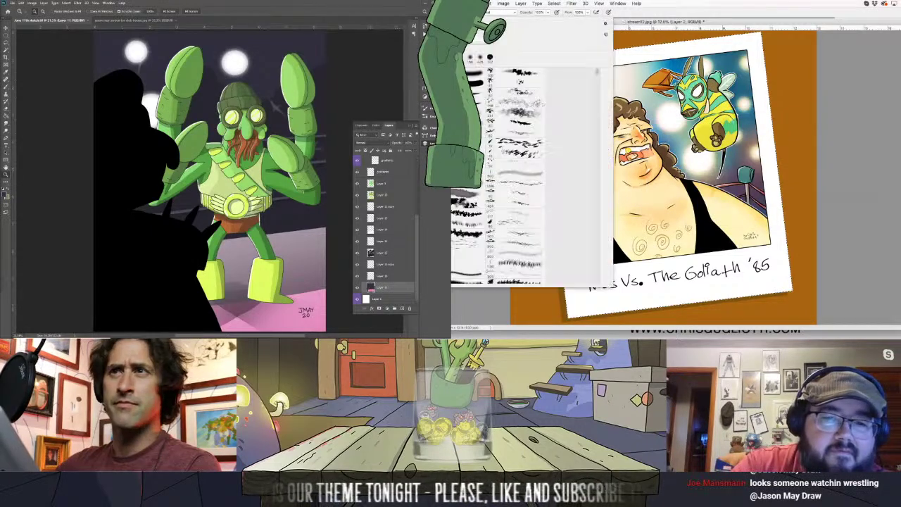
{"action": "left_click_drag", "start_coordinate": [601, 63], "coordinate": [594, 102]}
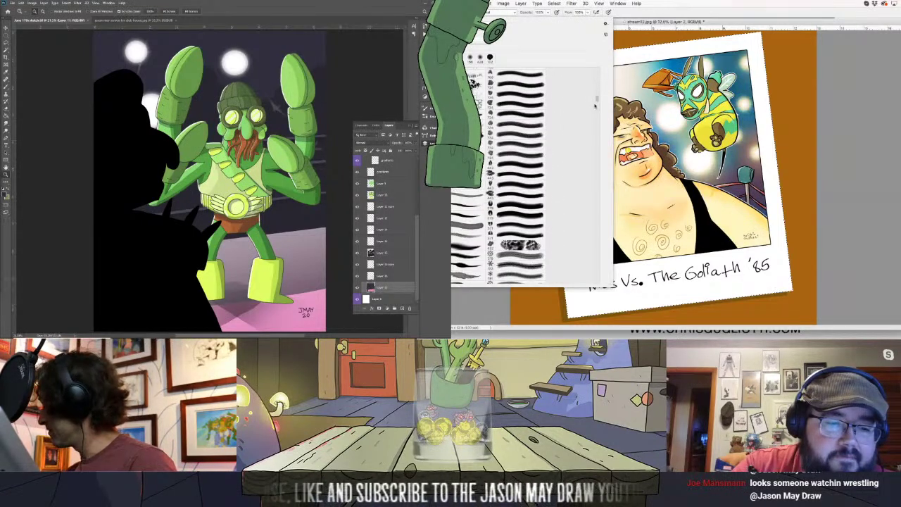
{"action": "left_click_drag", "start_coordinate": [595, 106], "coordinate": [597, 108]}
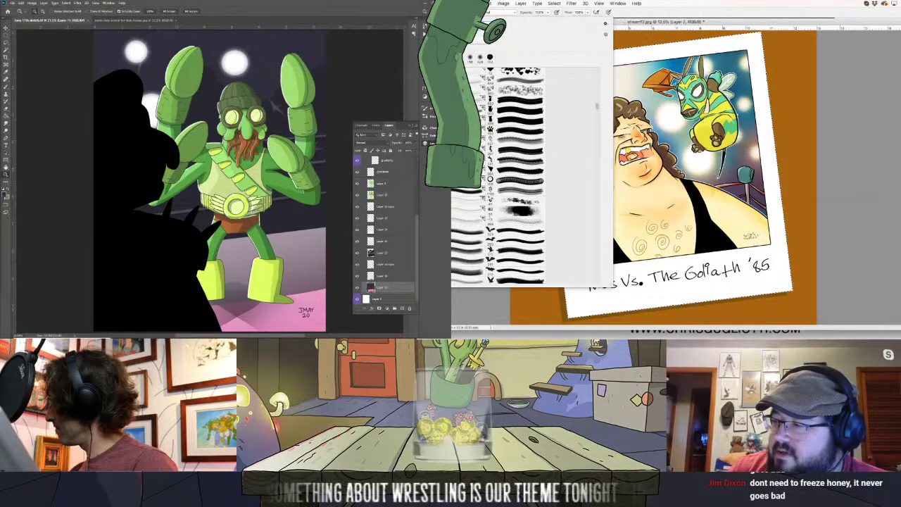
{"action": "key", "text": "Escape"}
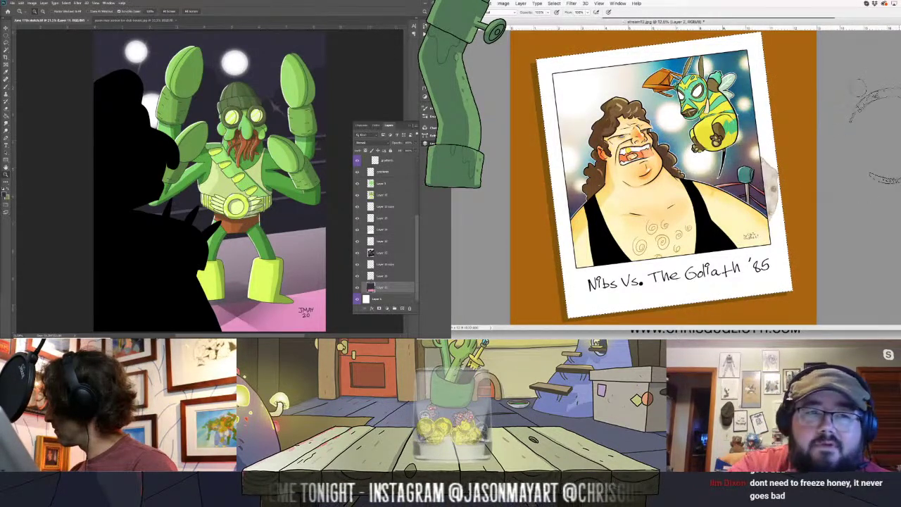
Stamp a faint coffee-ring stain near the polaroid's top-left corner
{"action": "left_click", "coordinate": [504, 3]}
{"action": "key", "text": "Escape"}
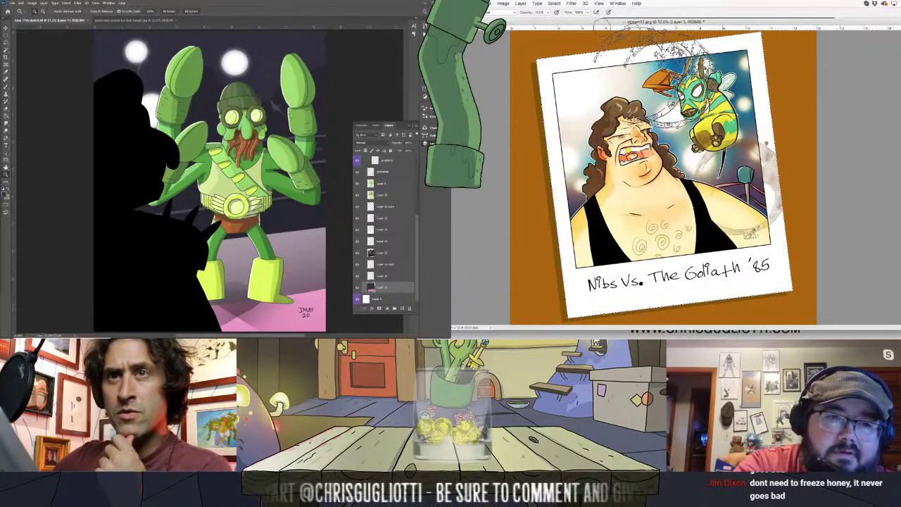
{"action": "left_click", "coordinate": [488, 3]}
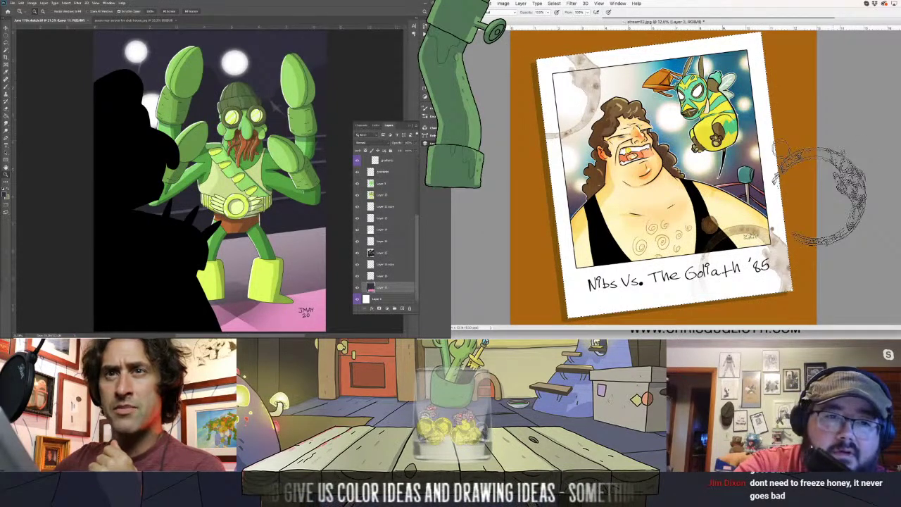
{"action": "left_click", "coordinate": [502, 4]}
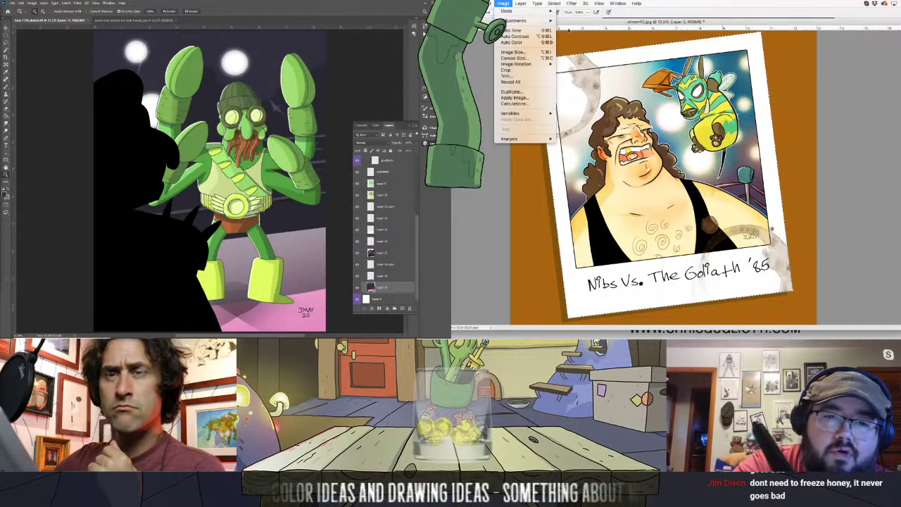
Raise the coffee-ring stains' saturation in Hue/Saturation so they turn warm brown
{"action": "left_click", "coordinate": [591, 55]}
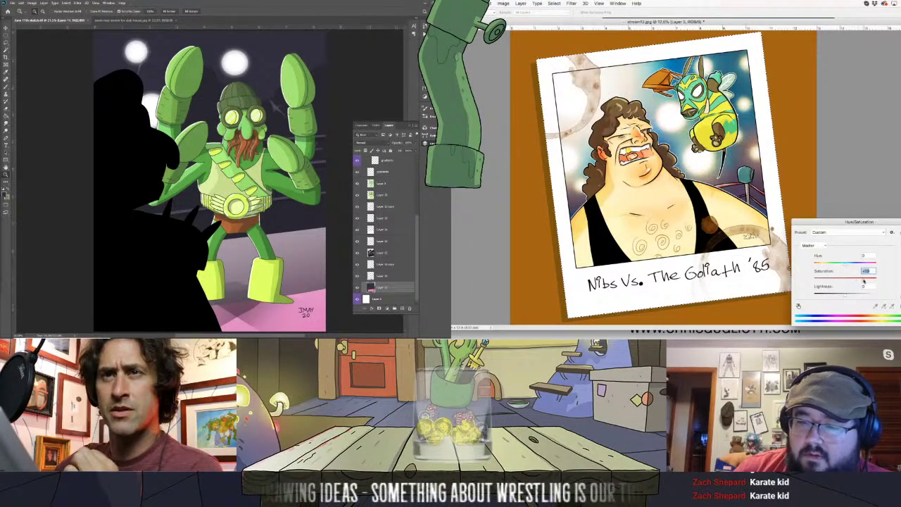
{"action": "key", "text": "Return"}
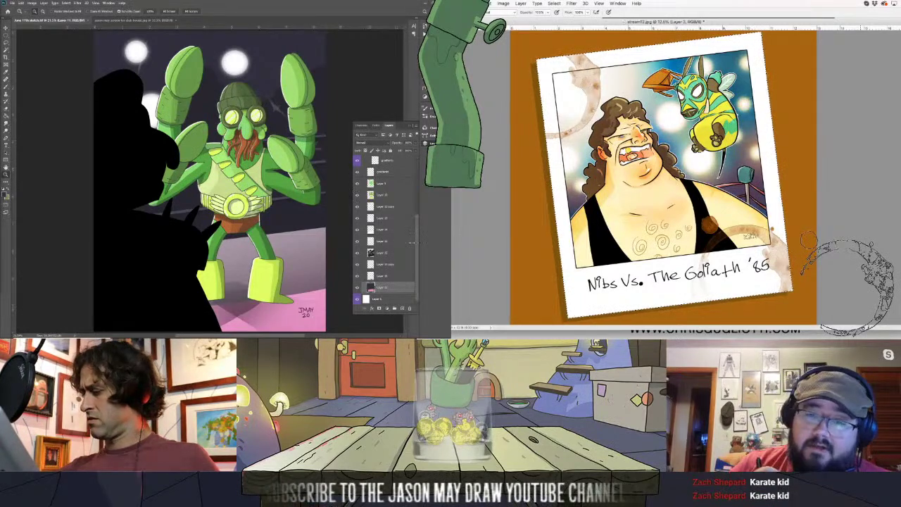
Rotate and skew the black foreground silhouette so it leans further left
{"action": "scroll", "coordinate": [418, 238], "scroll_direction": "up", "scroll_amount": 5}
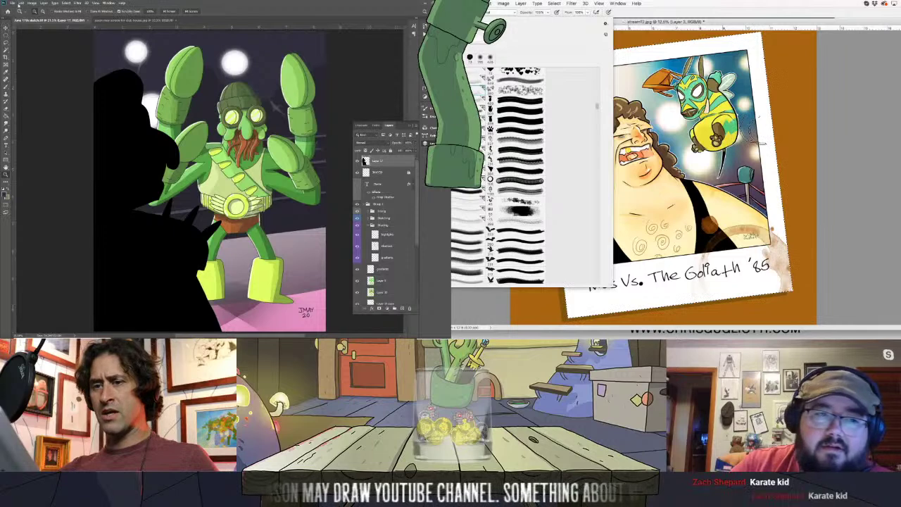
{"action": "key", "text": "v"}
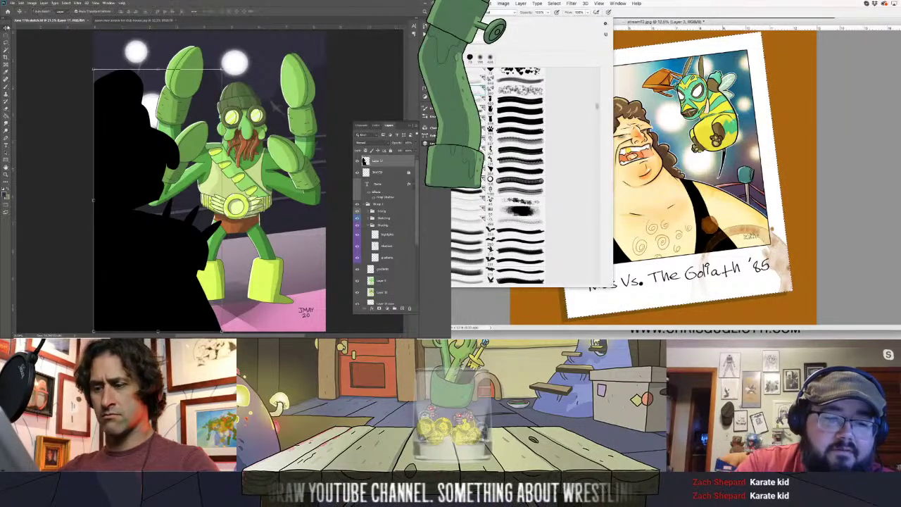
{"action": "left_click_drag", "start_coordinate": [137, 127], "coordinate": [144, 129]}
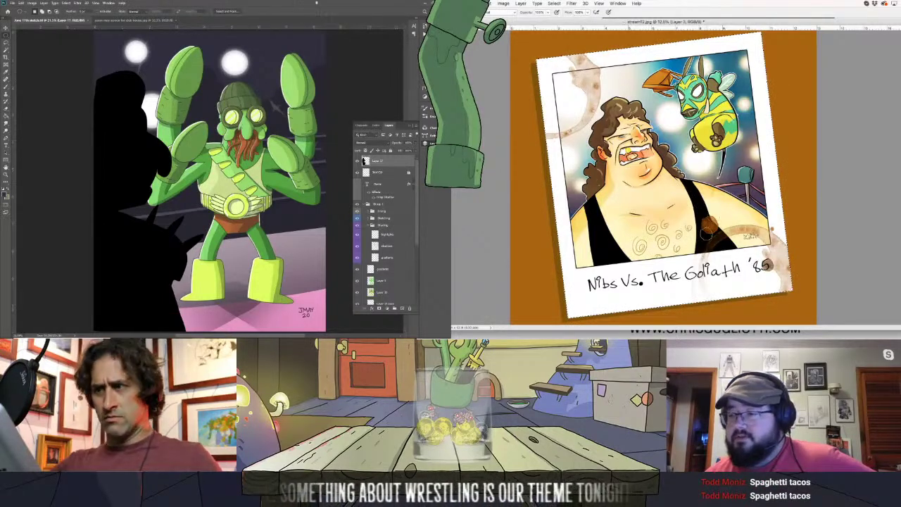
Fill the polaroid's orange background with light blue using the Paint Bucket
{"action": "key", "text": "z"}
{"action": "key", "text": "ctrl+minus"}
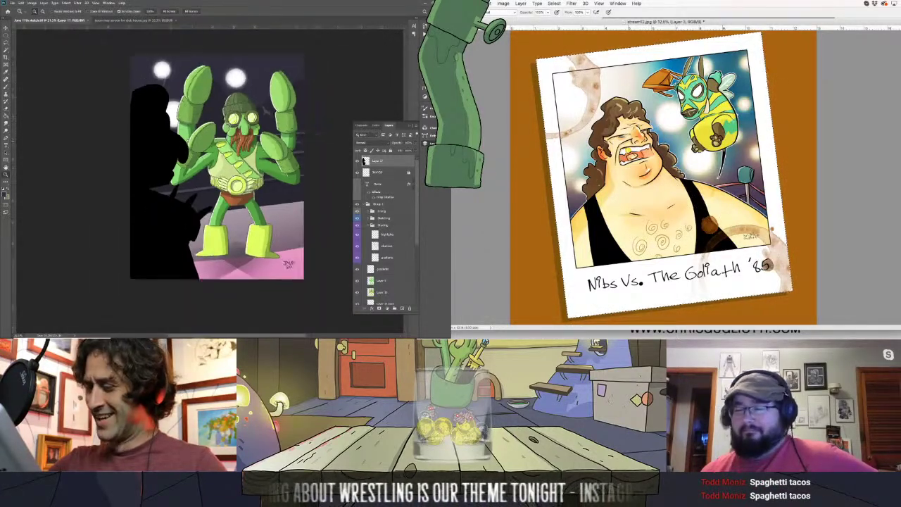
{"action": "key", "text": "ctrl+minus"}
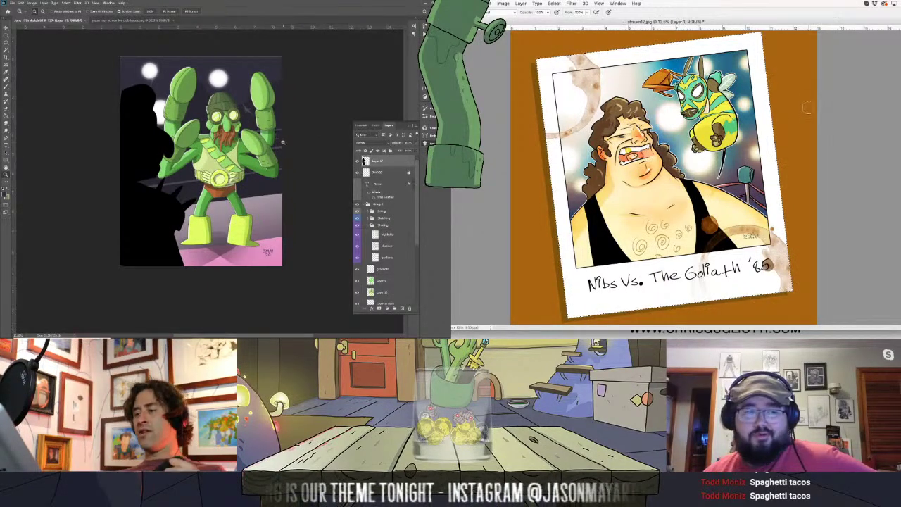
{"action": "key", "text": "g"}
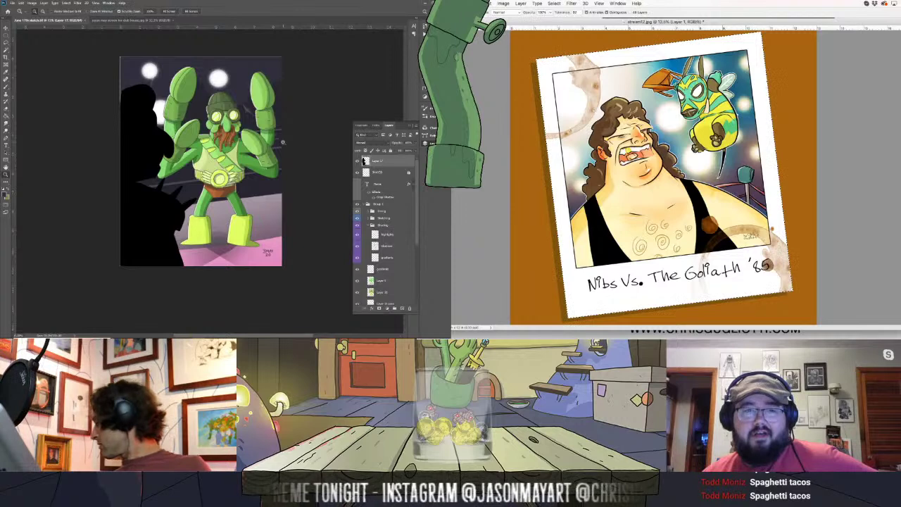
{"action": "left_click", "coordinate": [554, 3]}
{"action": "left_click", "coordinate": [553, 48]}
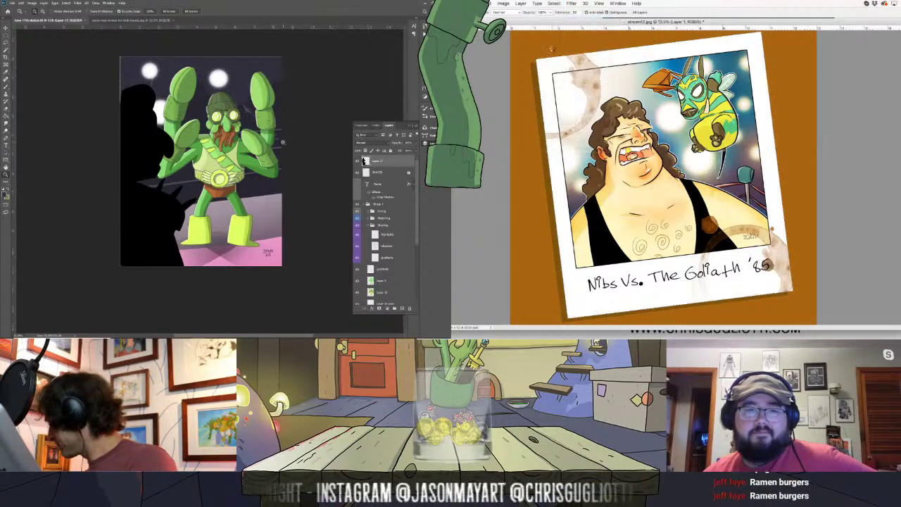
{"action": "left_click", "coordinate": [553, 49]}
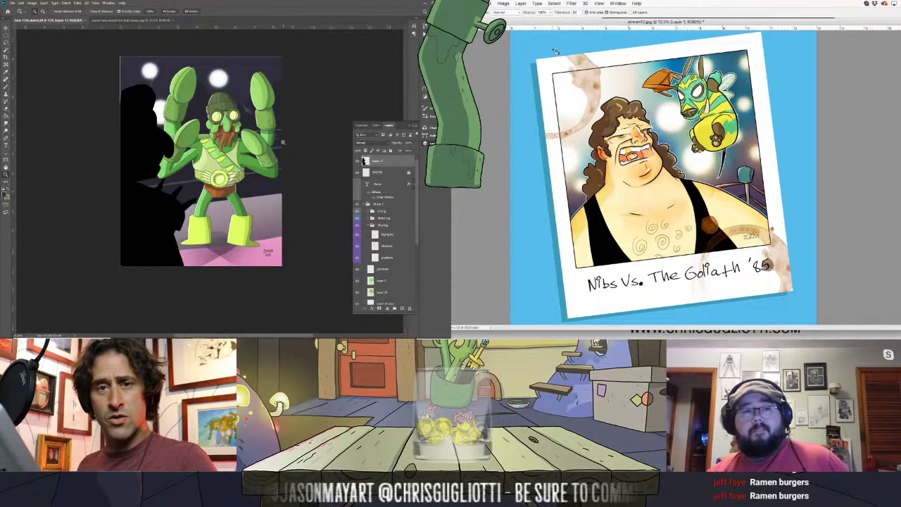
Save the polaroid as a layered PSD under a new name, with Maximize Compatibility on
{"action": "left_click", "coordinate": [480, 2]}
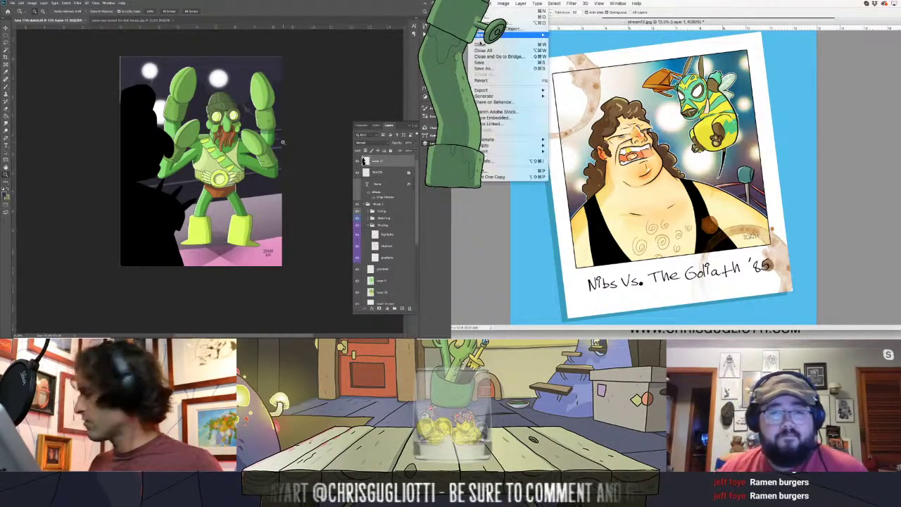
{"action": "left_click", "coordinate": [484, 68]}
{"action": "type", "text": "stream12polaroid.psd"}
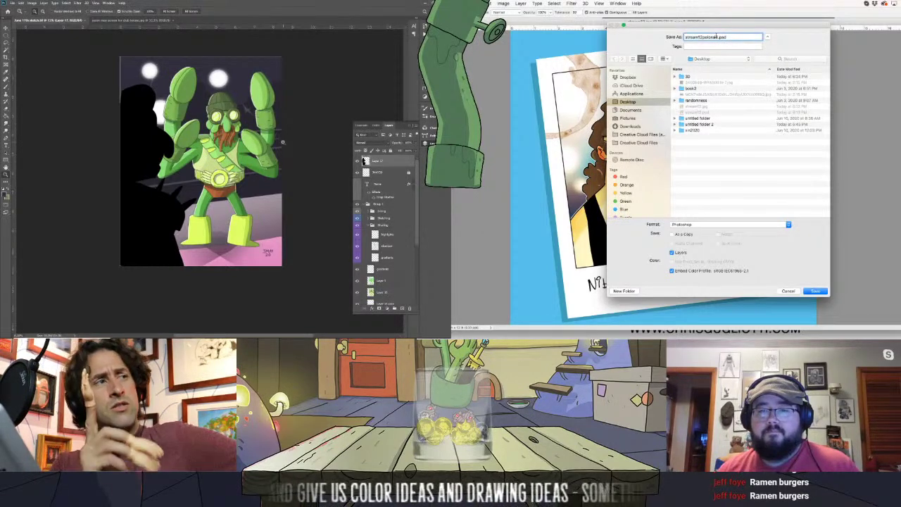
{"action": "key", "text": "Return"}
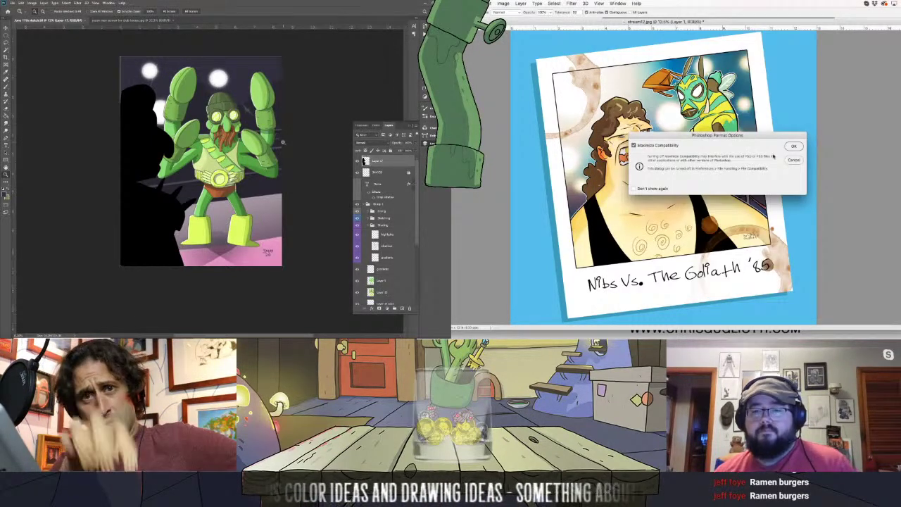
{"action": "left_click", "coordinate": [794, 149]}
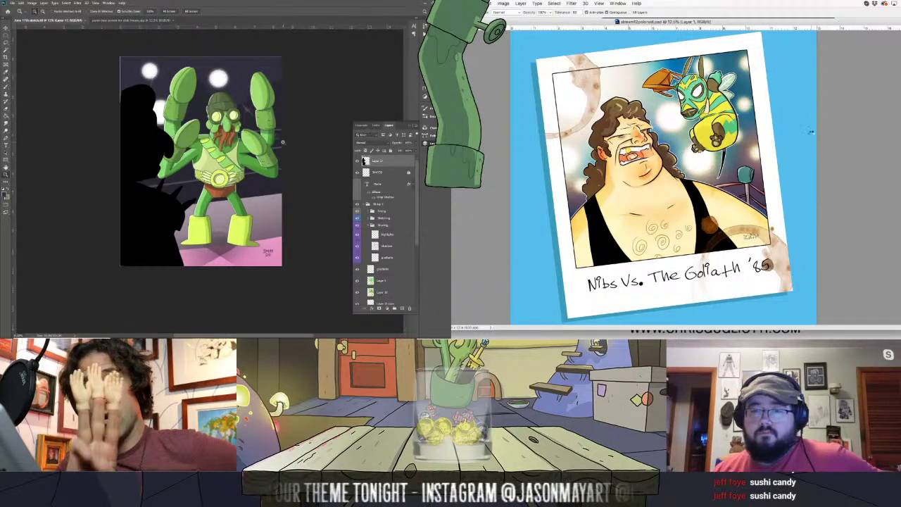
Refill the blue background with tan and save the polaroid file again
{"action": "left_click", "coordinate": [811, 132]}
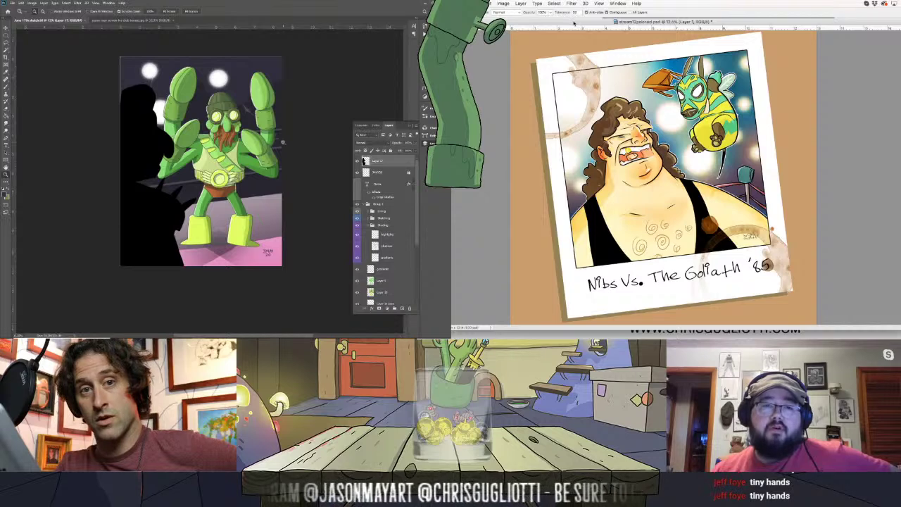
{"action": "key", "text": "ctrl+s"}
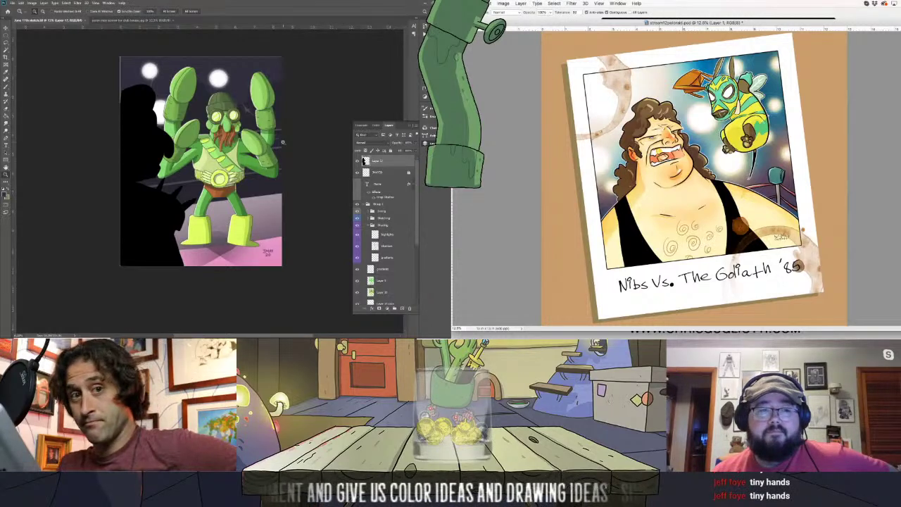
{"action": "left_click", "coordinate": [482, 4]}
{"action": "left_click", "coordinate": [486, 63]}
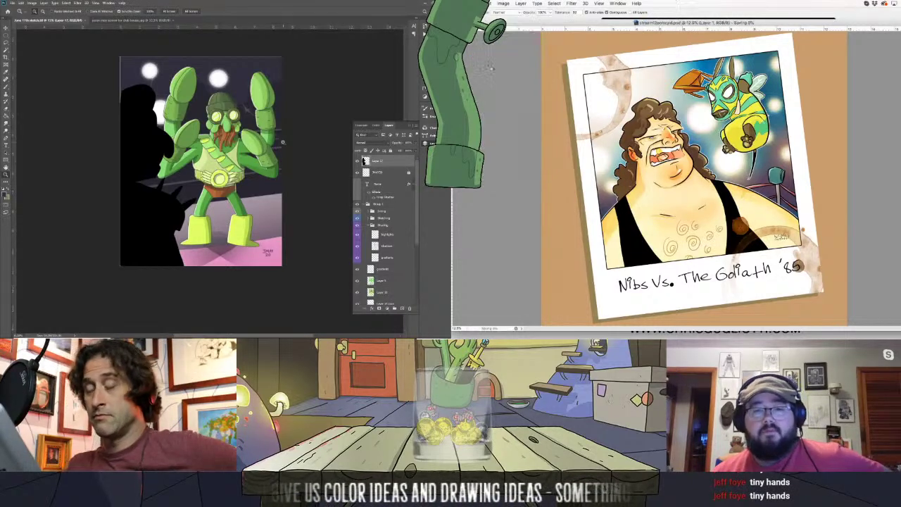